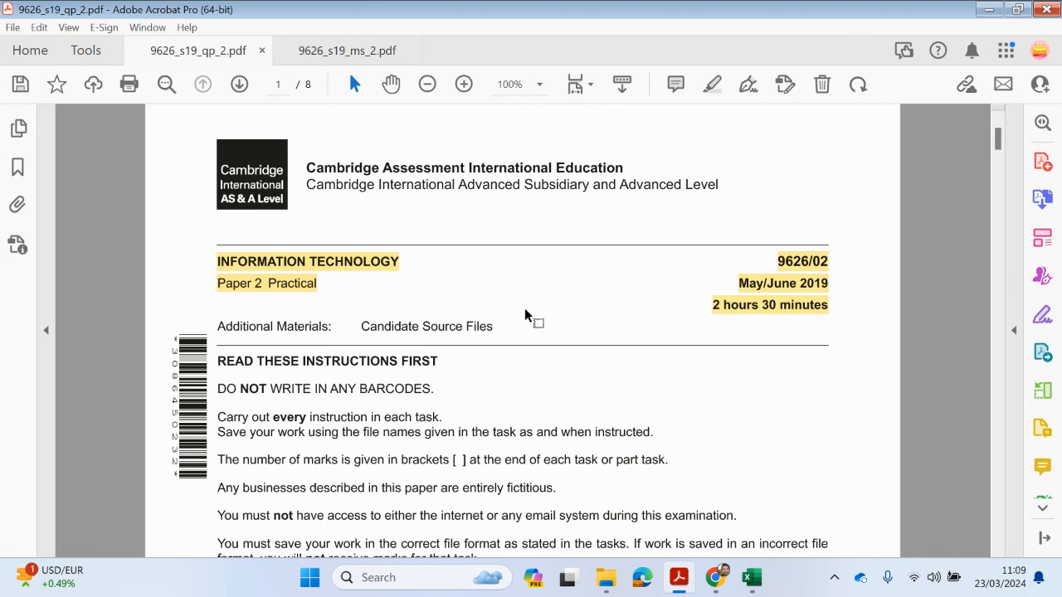
Read tasks 15 and 16 on page 4 of the question paper about examining and merging the two Ellmau employee files
scroll(504, 355, down, 5)
scroll(514, 364, down, 3)
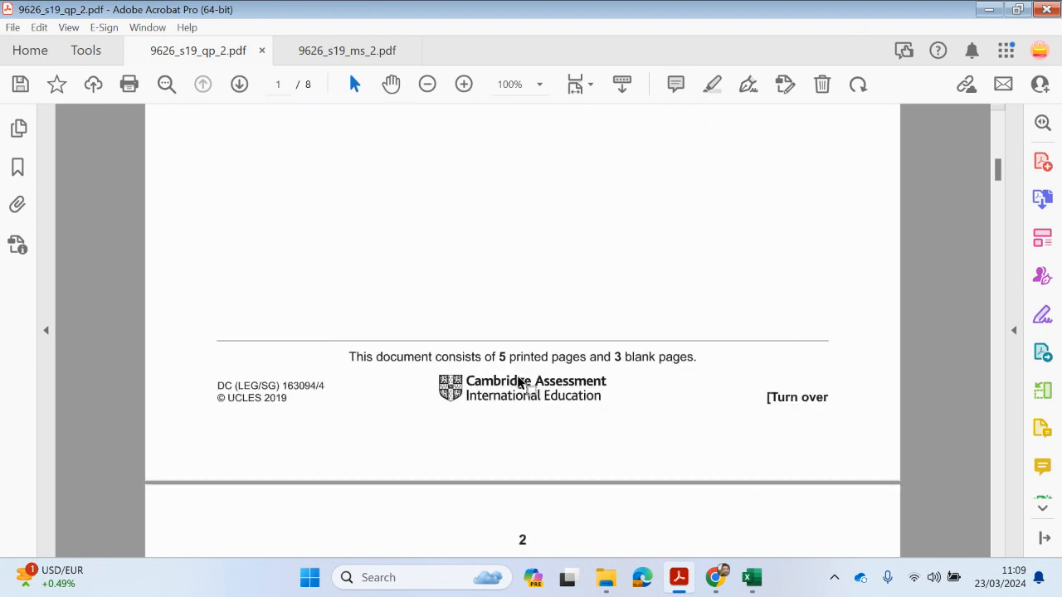
drag(997, 176, 972, 289)
scroll(971, 296, down, 5)
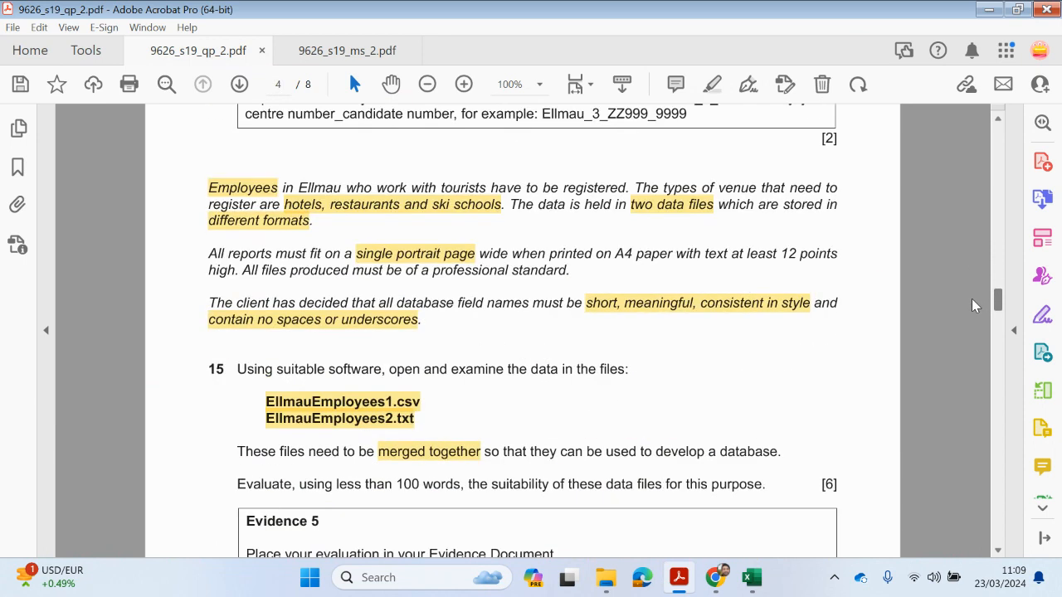
click(349, 262)
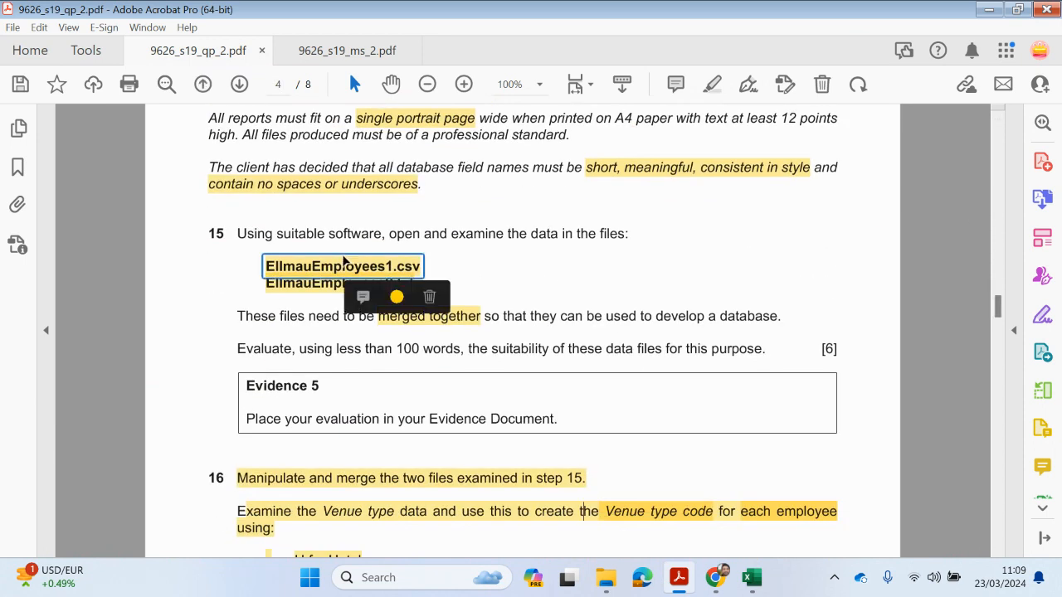
click(314, 289)
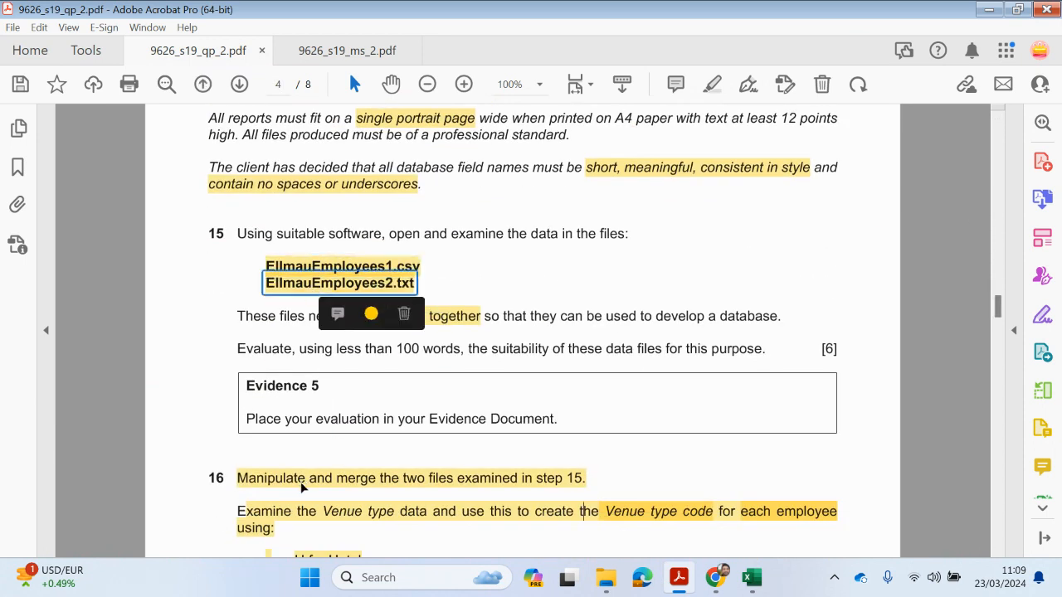
scroll(320, 479, down, 2)
click(560, 403)
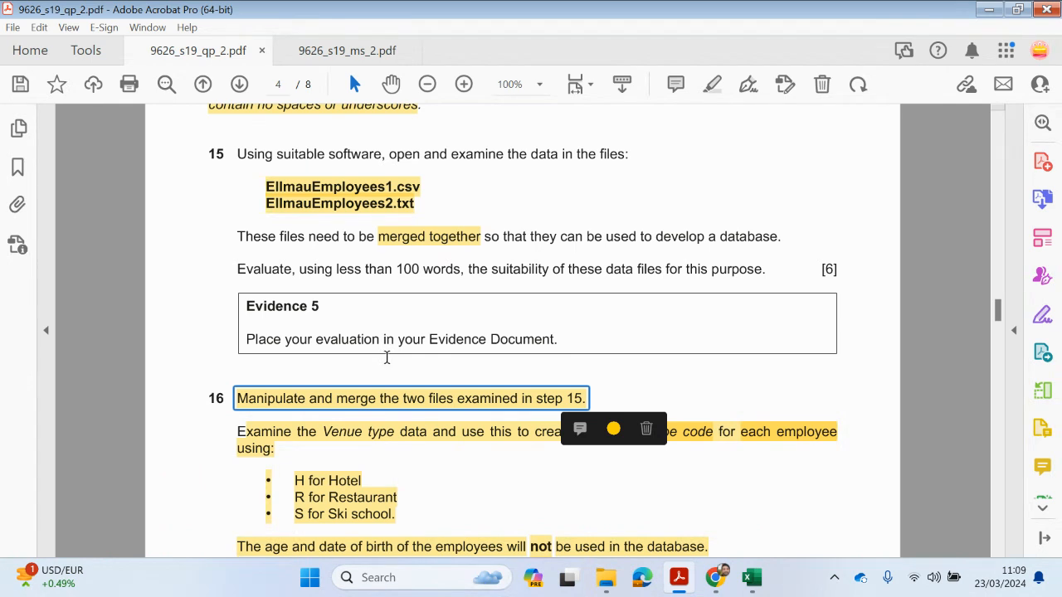
Switch to the All_Data workbook in Excel and review its venue columns D to G and the JobDesc and VenueType sheets
click(730, 535)
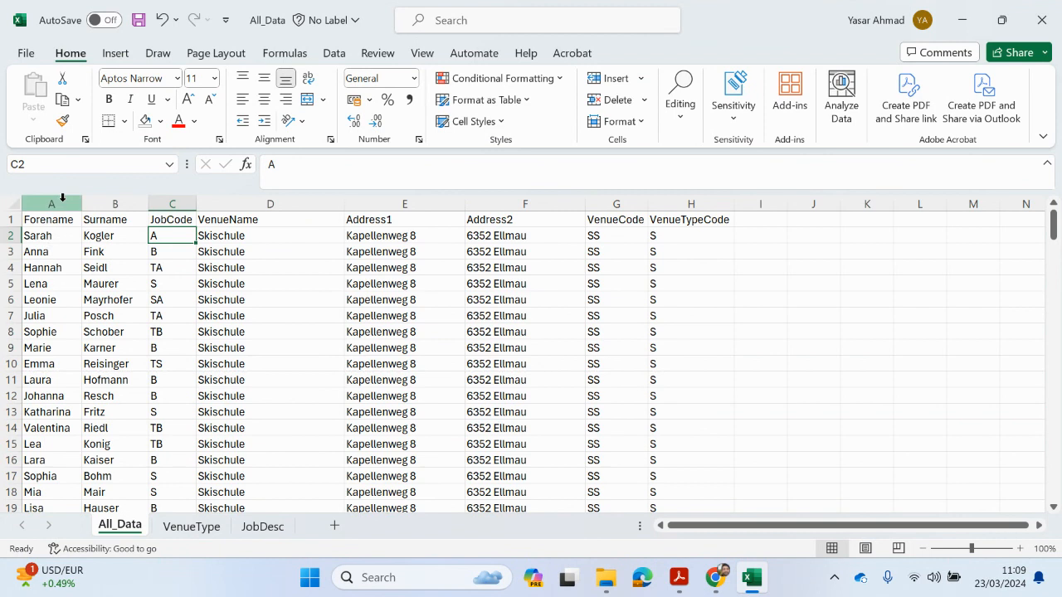
drag(245, 204, 599, 205)
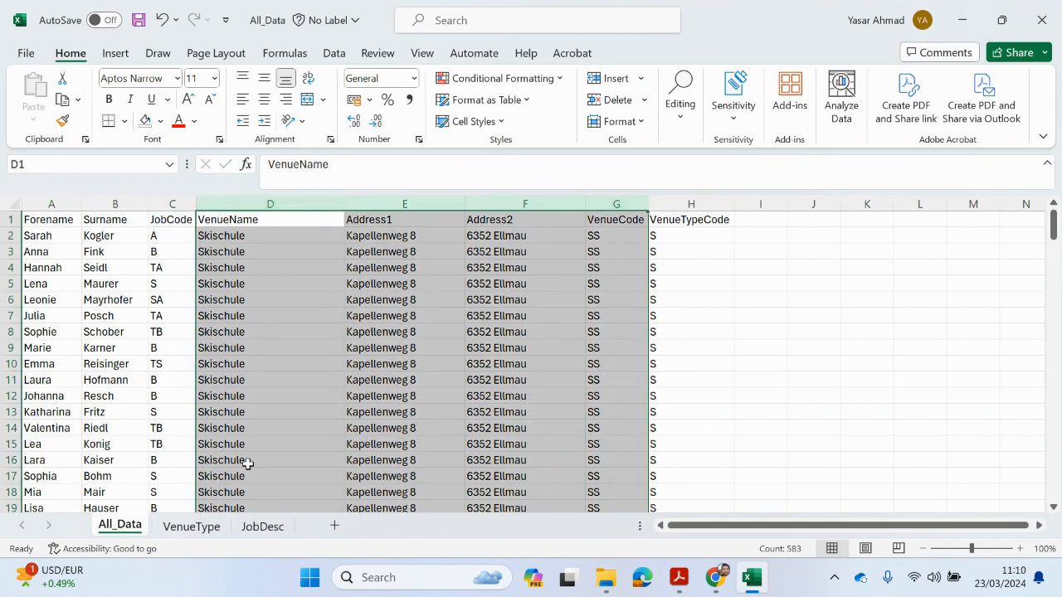
click(191, 531)
click(263, 529)
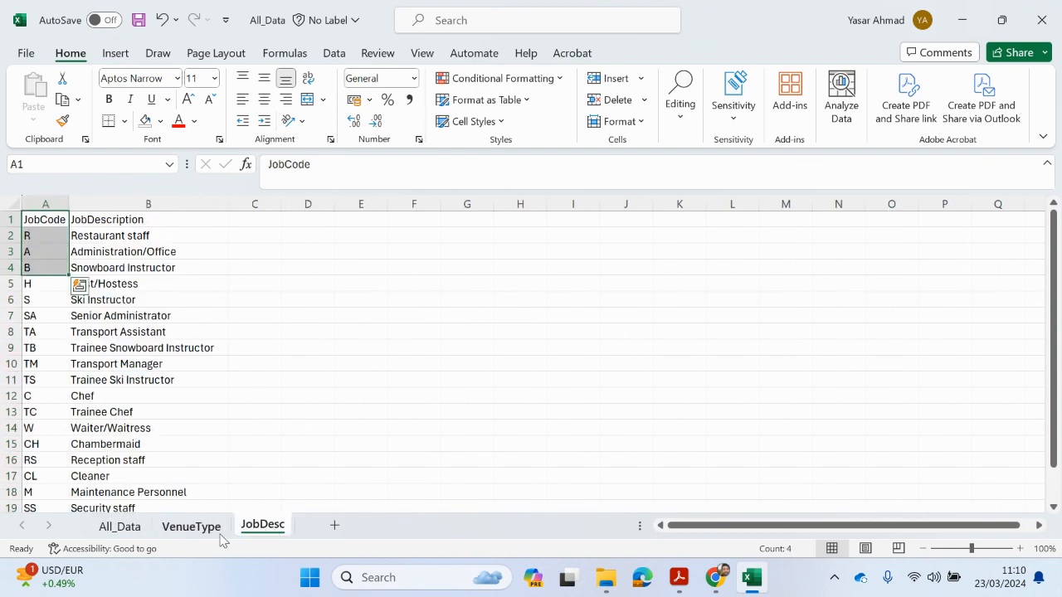
click(199, 533)
Switch back to the question paper in Acrobat and read the venue type code instructions in task 16
mouse_move(673, 577)
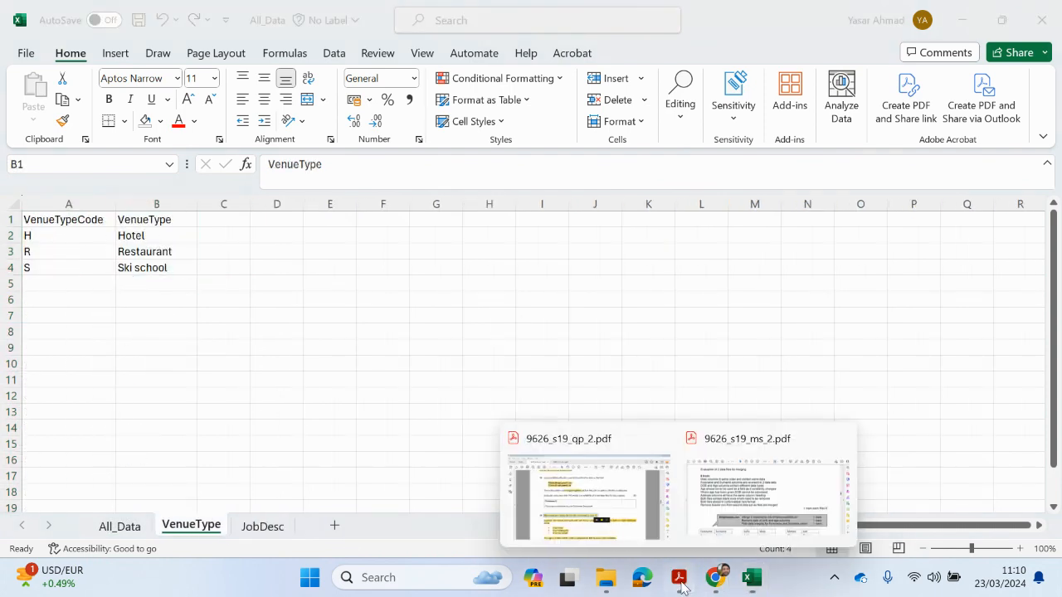
click(601, 515)
scroll(511, 425, down, 3)
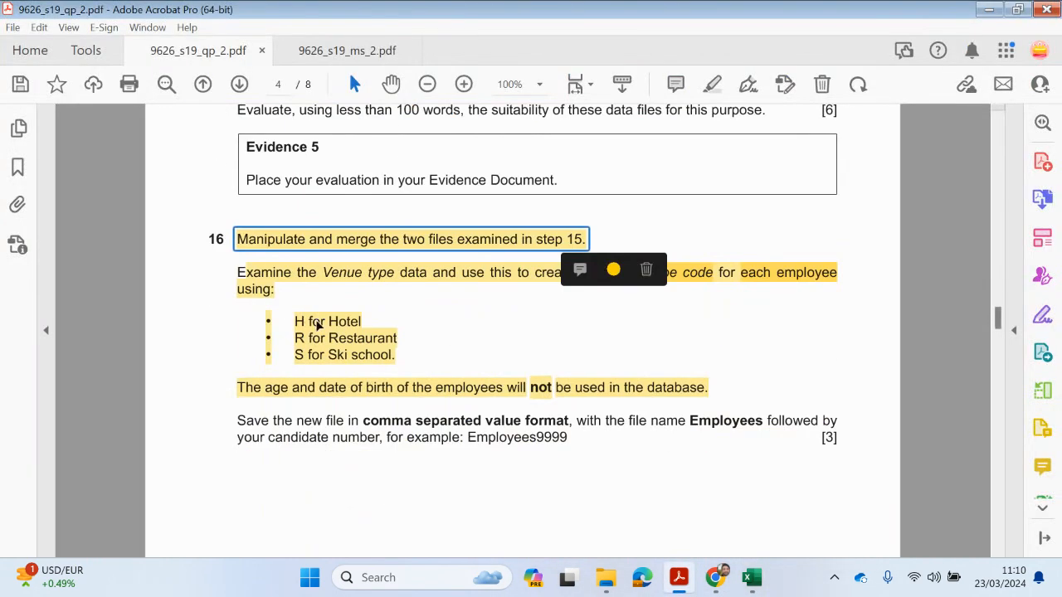
click(620, 355)
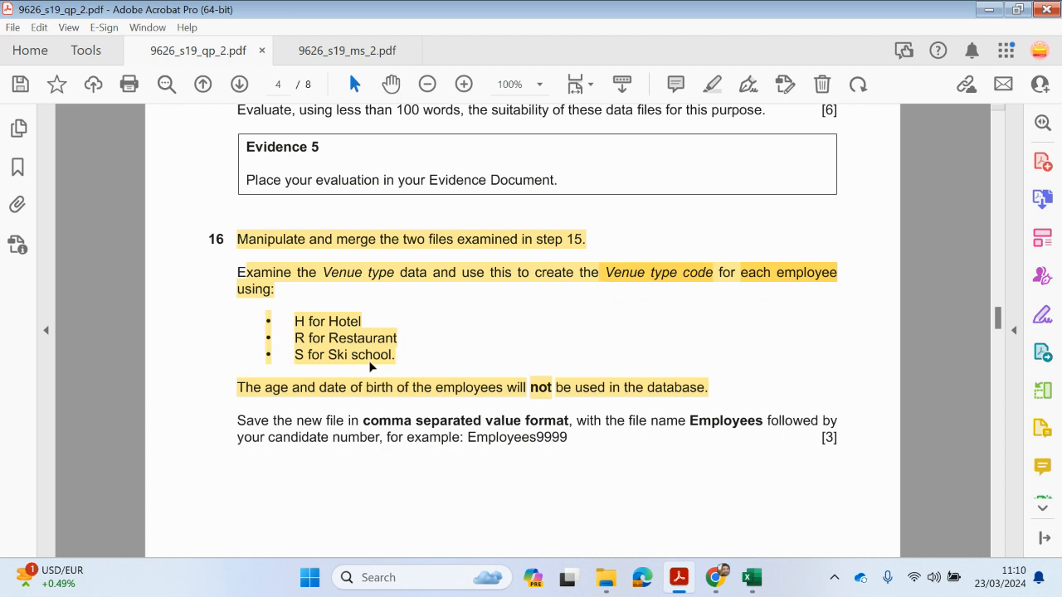
Return to Excel and compare the venue type names on the VenueType sheet with the columns of the All_Data sheet
mouse_move(751, 575)
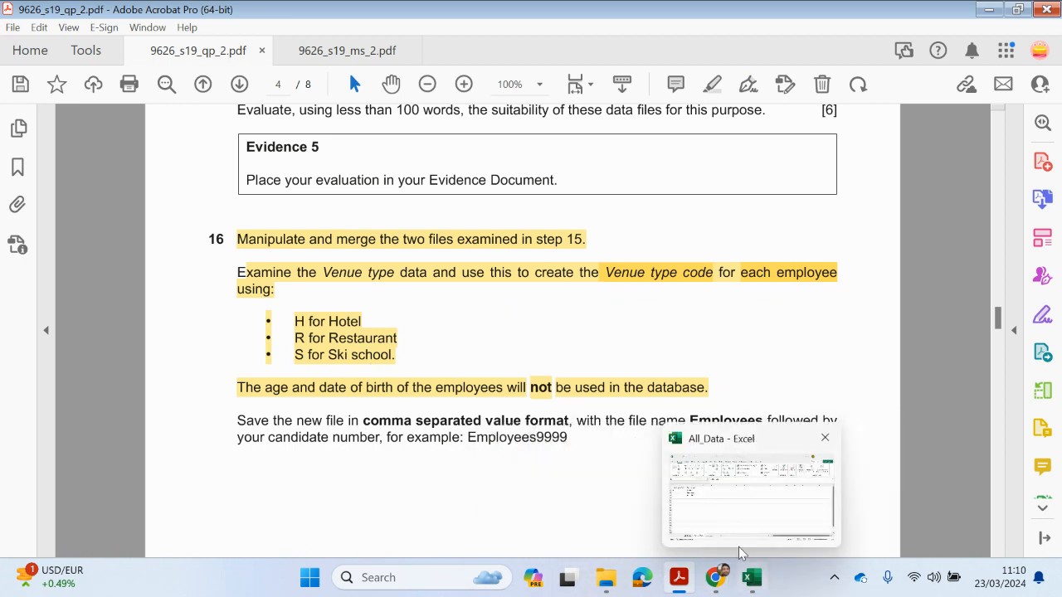
click(723, 527)
drag(133, 236, 133, 267)
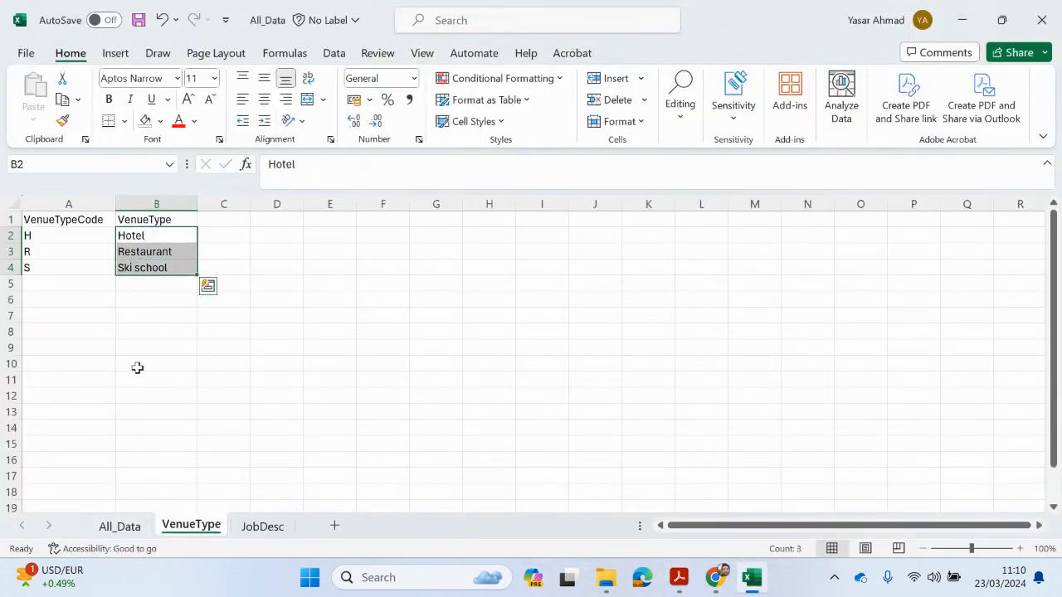
click(130, 530)
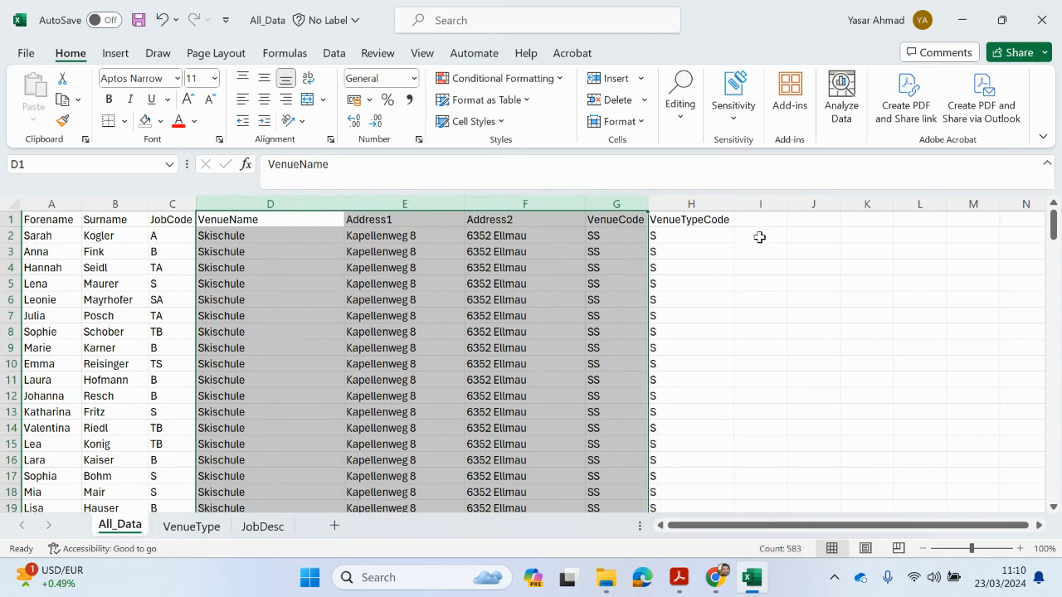
drag(759, 237, 756, 397)
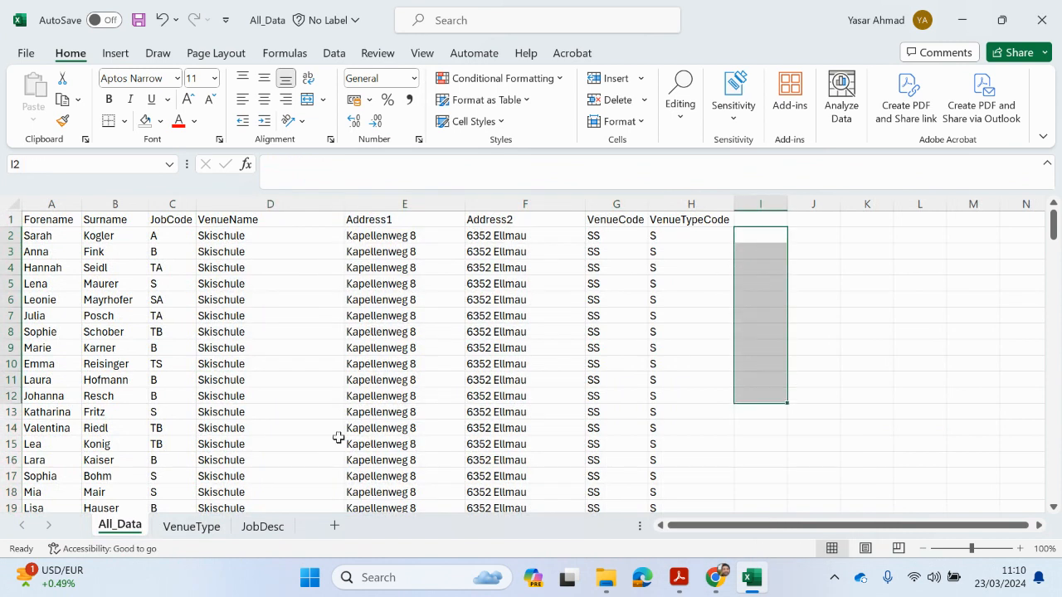
click(241, 529)
click(212, 529)
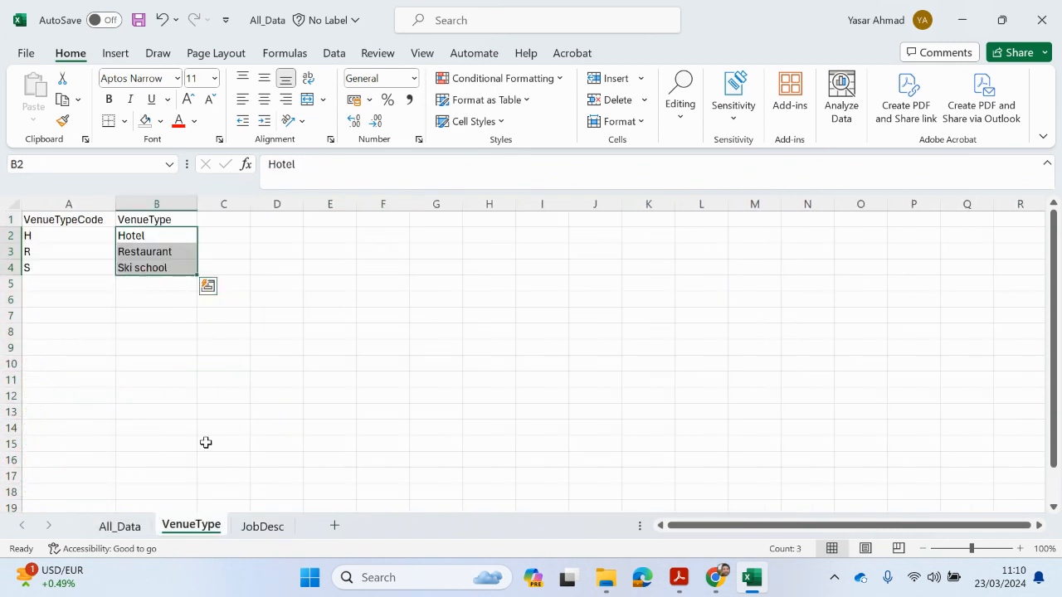
click(122, 526)
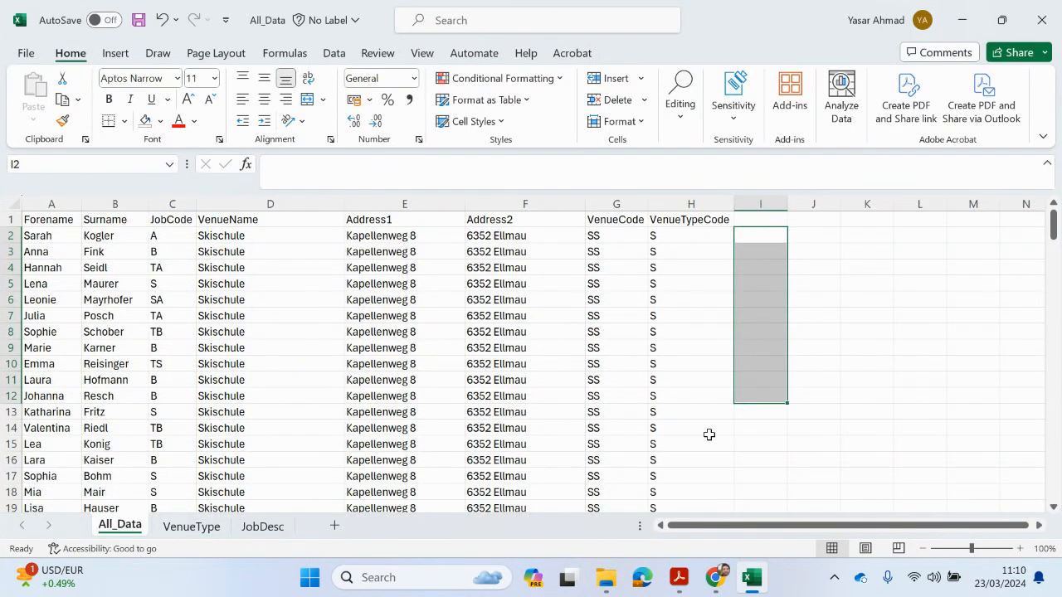
Trace the venue type code in All_Data cell H2 to its entry on the VenueType sheet, and review the JobDesc sheet
click(682, 240)
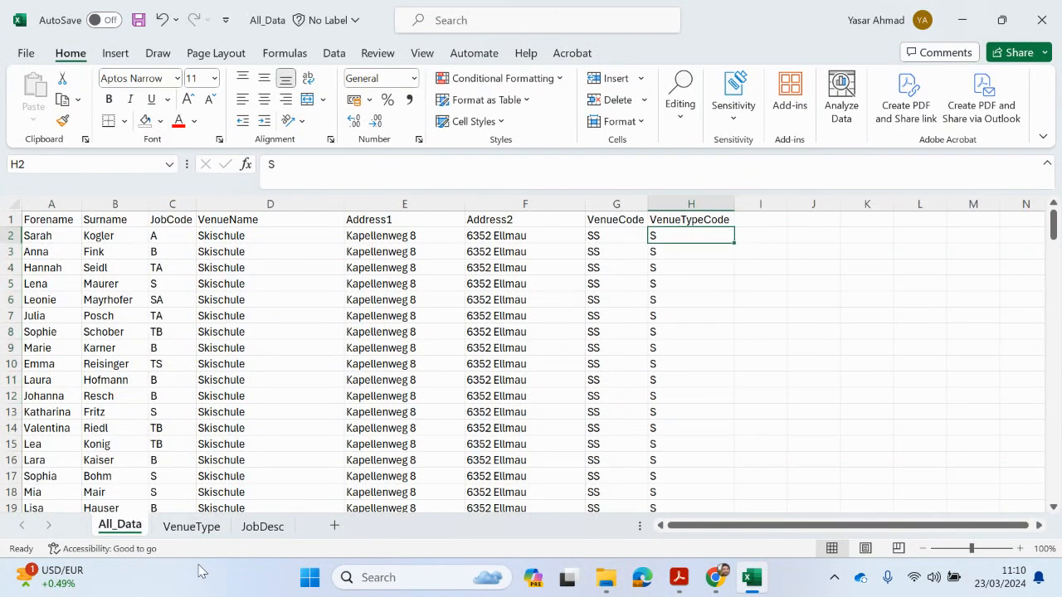
click(208, 526)
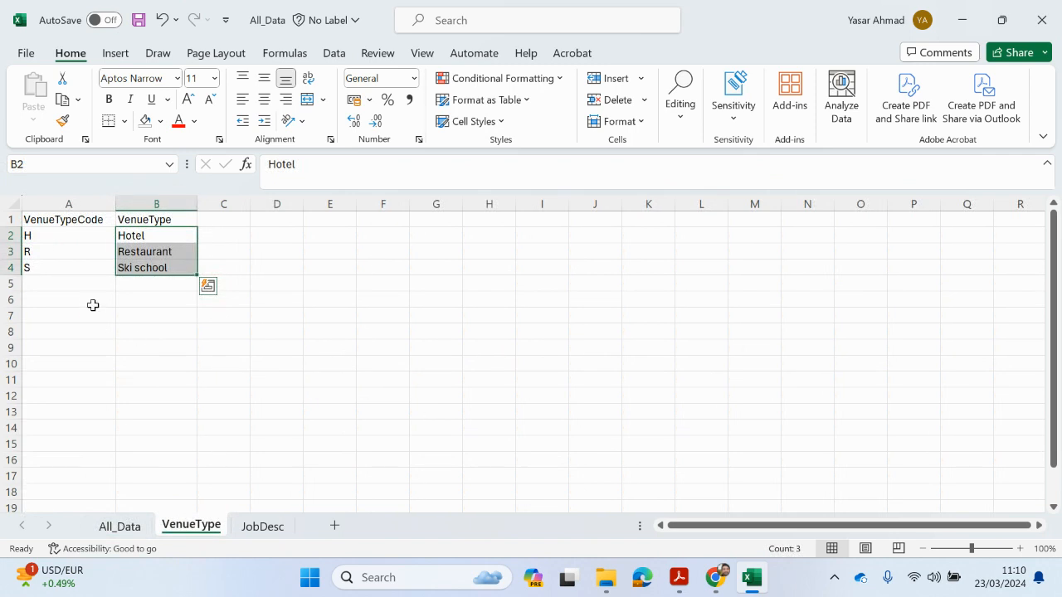
click(45, 268)
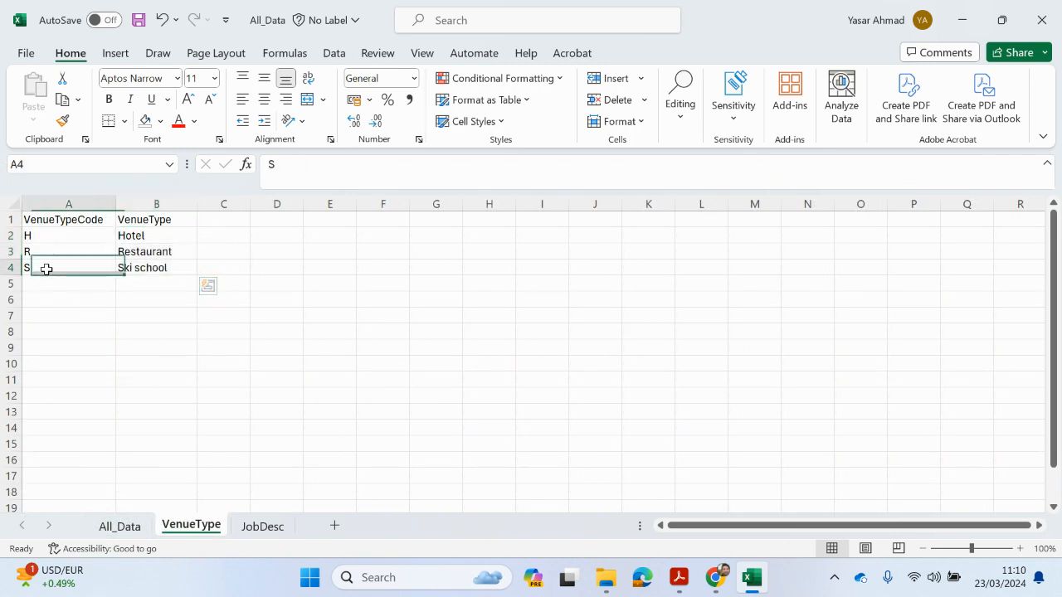
click(119, 525)
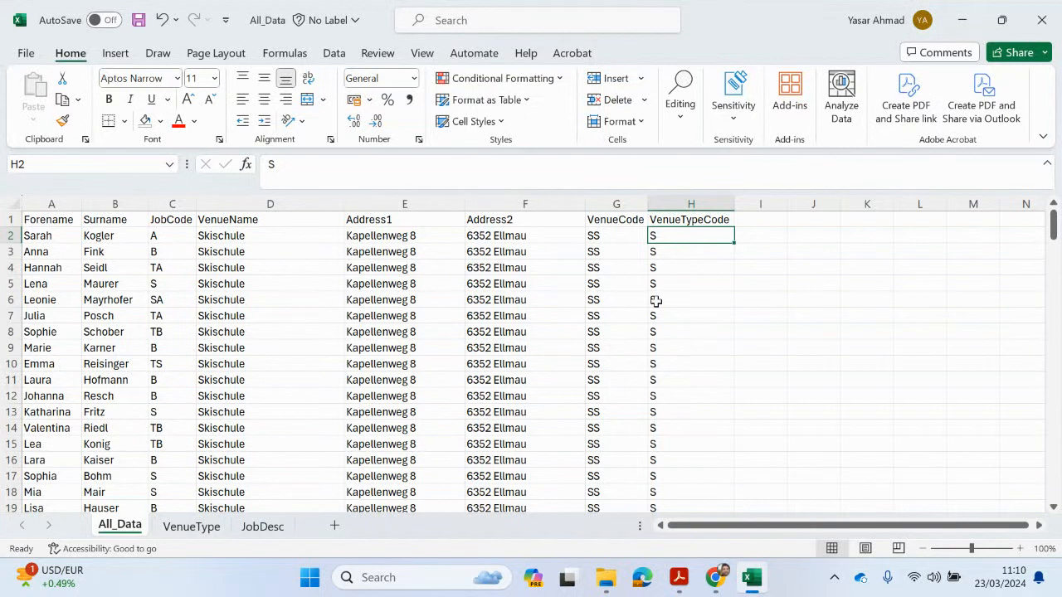
click(189, 527)
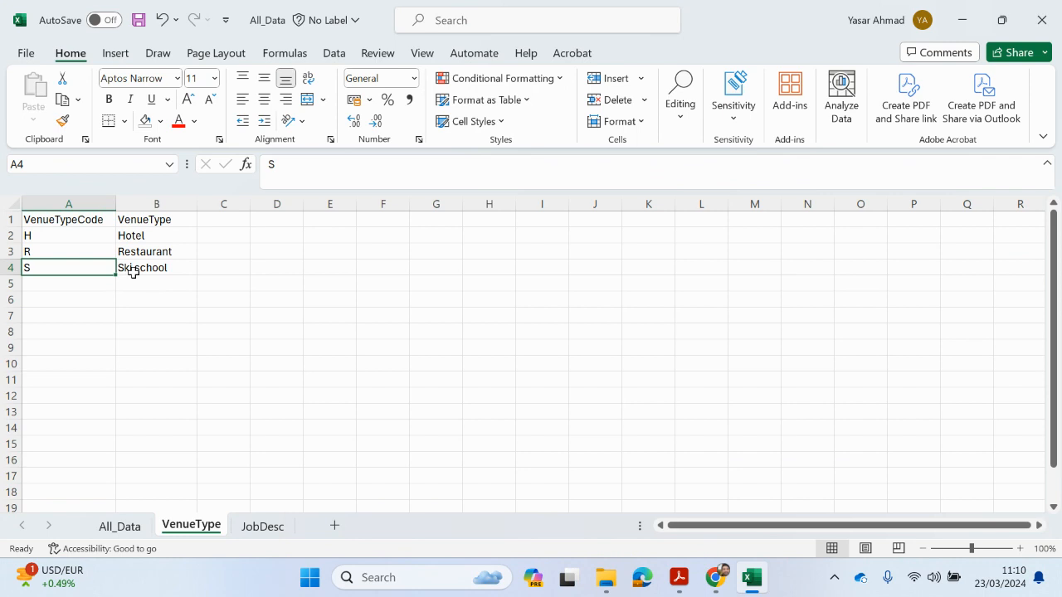
click(274, 525)
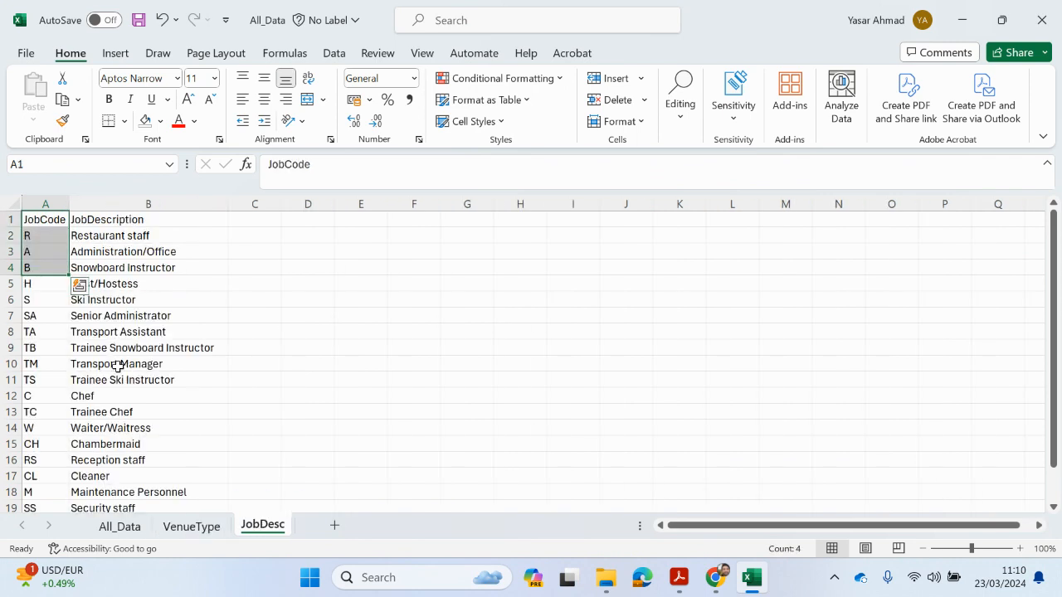
click(120, 525)
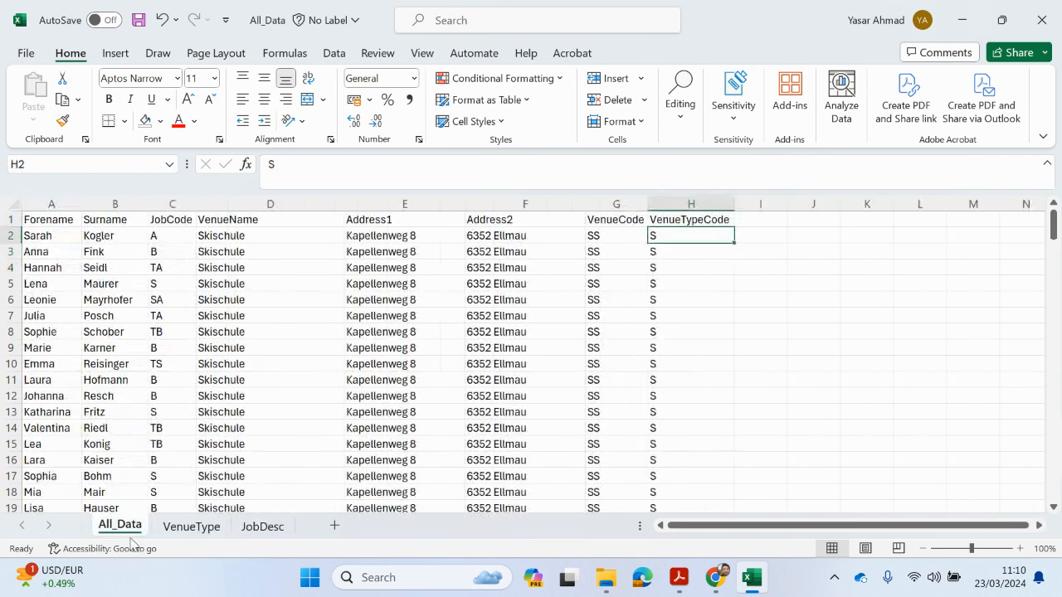
In task 17 of the question paper in Acrobat, highlight the phrase "relational database normalised to third normal form (3NF)."
mouse_move(679, 577)
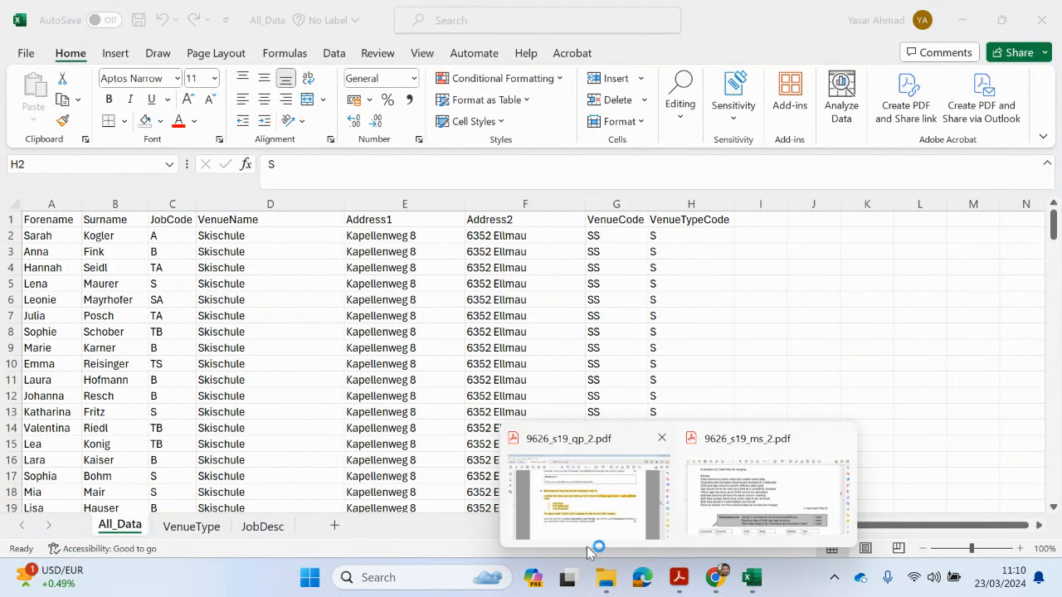
click(596, 531)
scroll(601, 464, down, 4)
scroll(601, 464, down, 4)
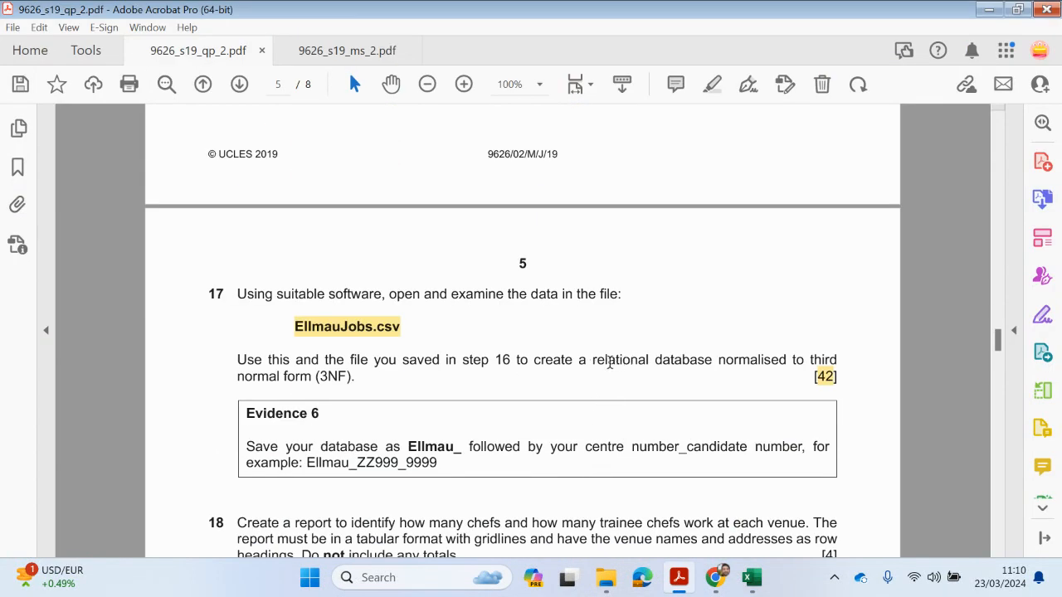
drag(594, 363, 356, 384)
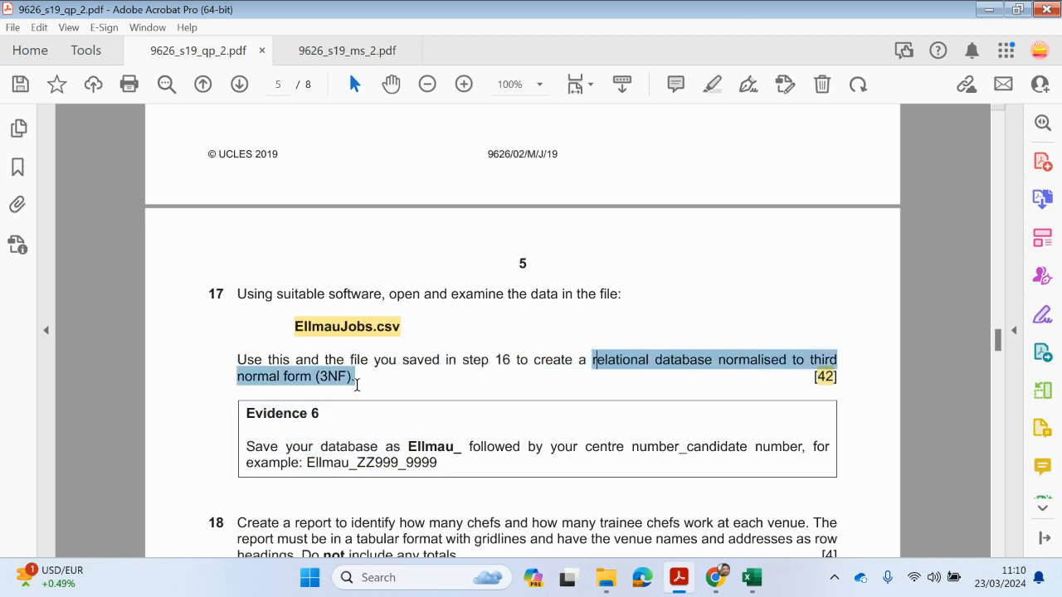
click(718, 81)
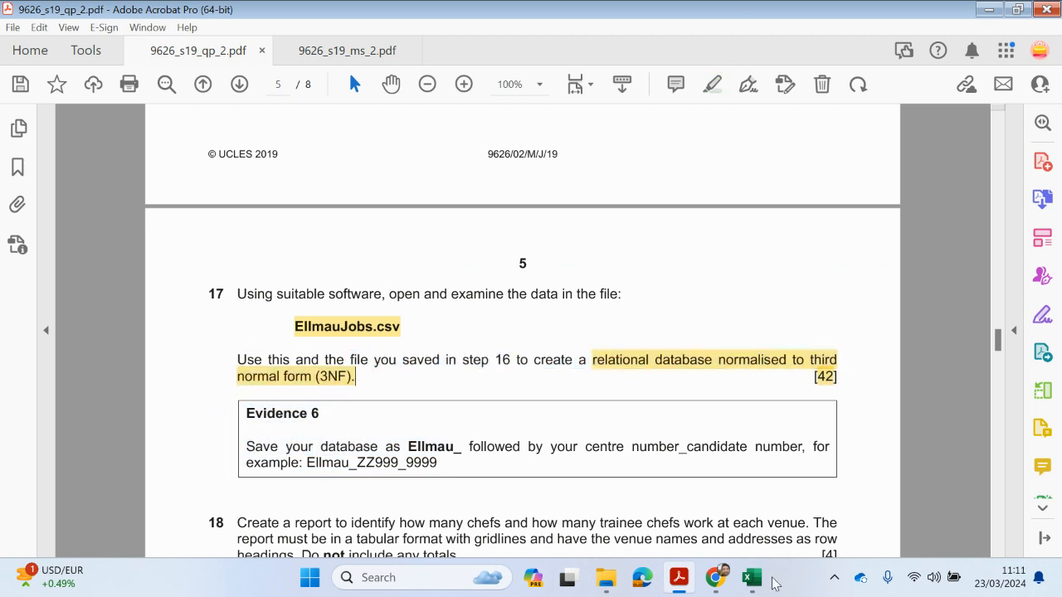
Switch to Excel and examine All_Data's employee columns A to C, the VenueCode column, and the venue name and address columns for repetition
mouse_move(751, 578)
click(703, 507)
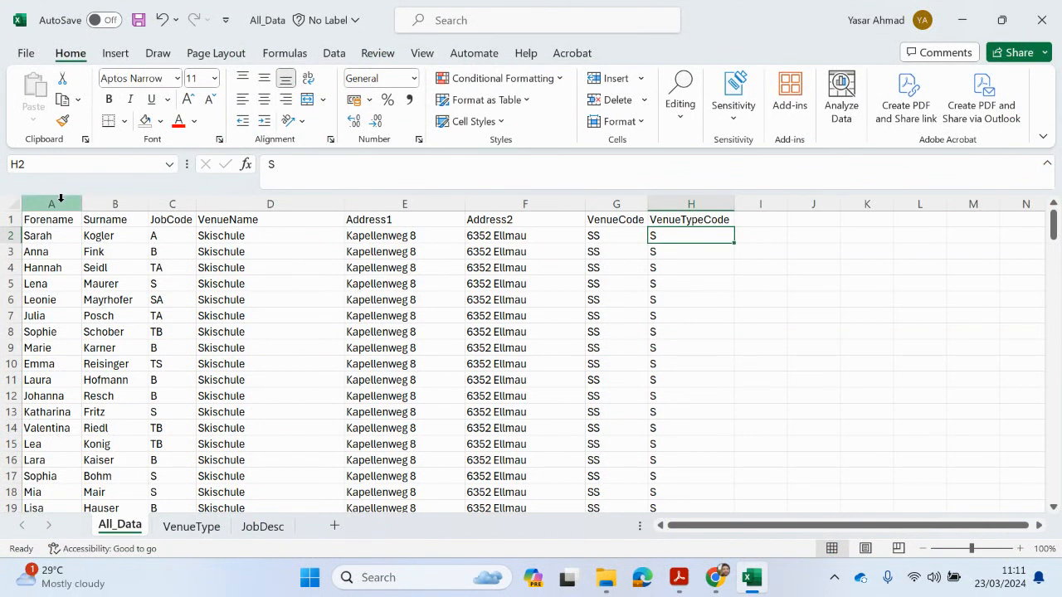
drag(60, 198, 157, 199)
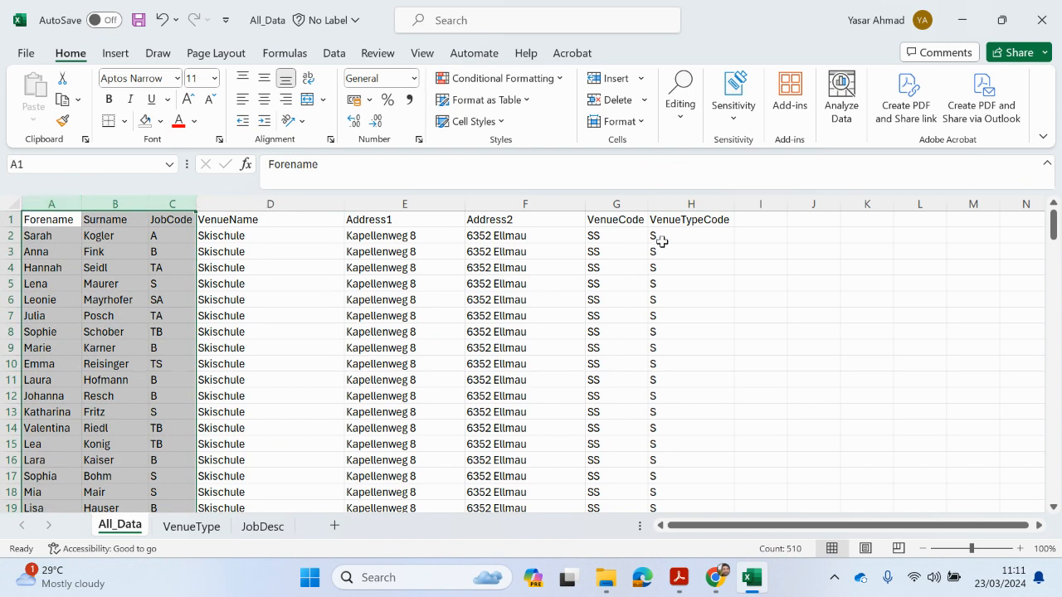
click(629, 197)
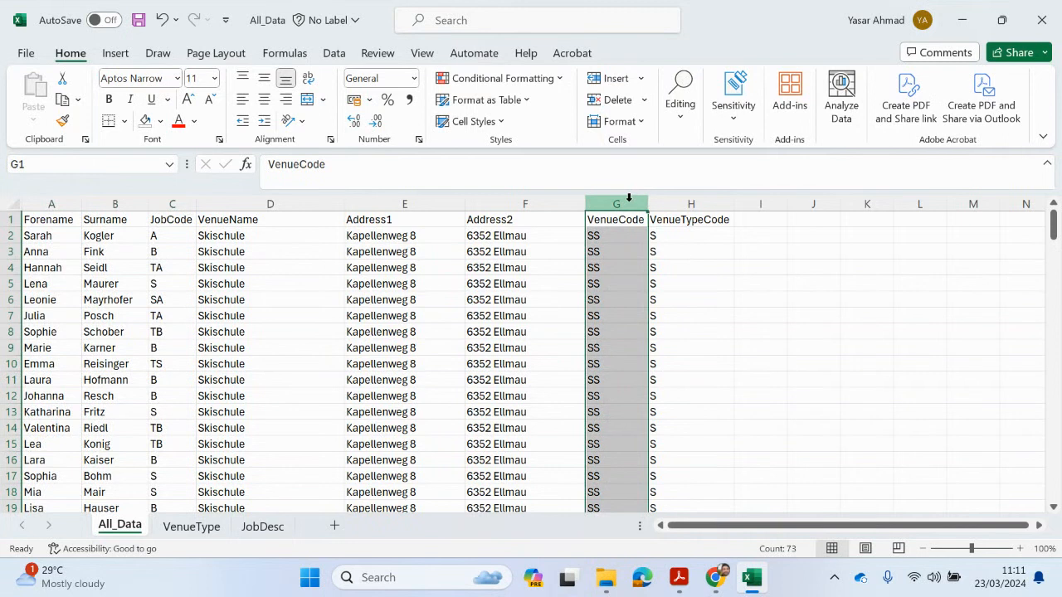
drag(270, 203, 481, 213)
click(240, 246)
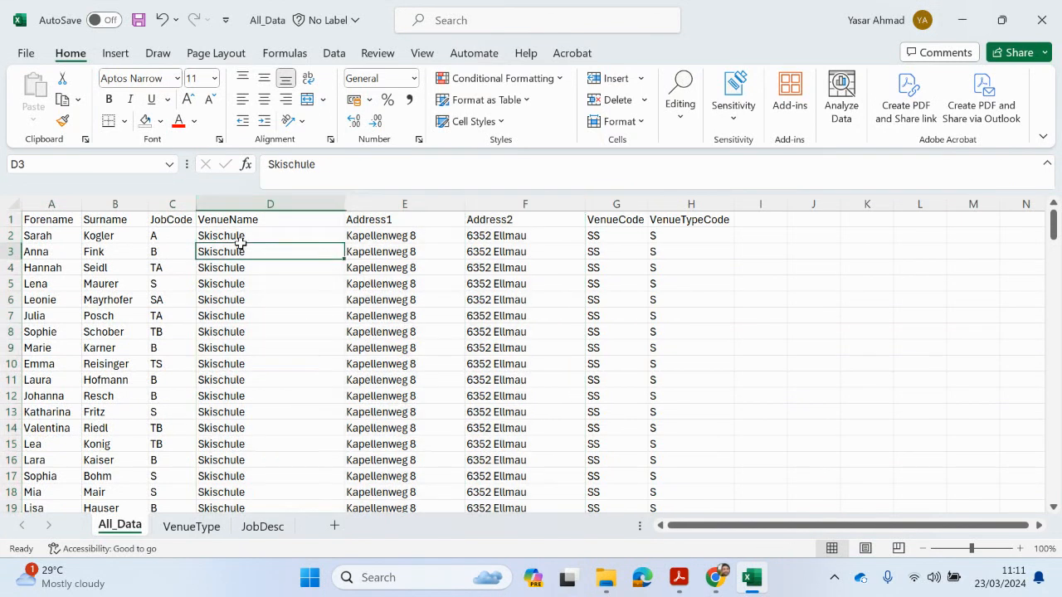
drag(241, 249, 237, 268)
drag(261, 234, 235, 490)
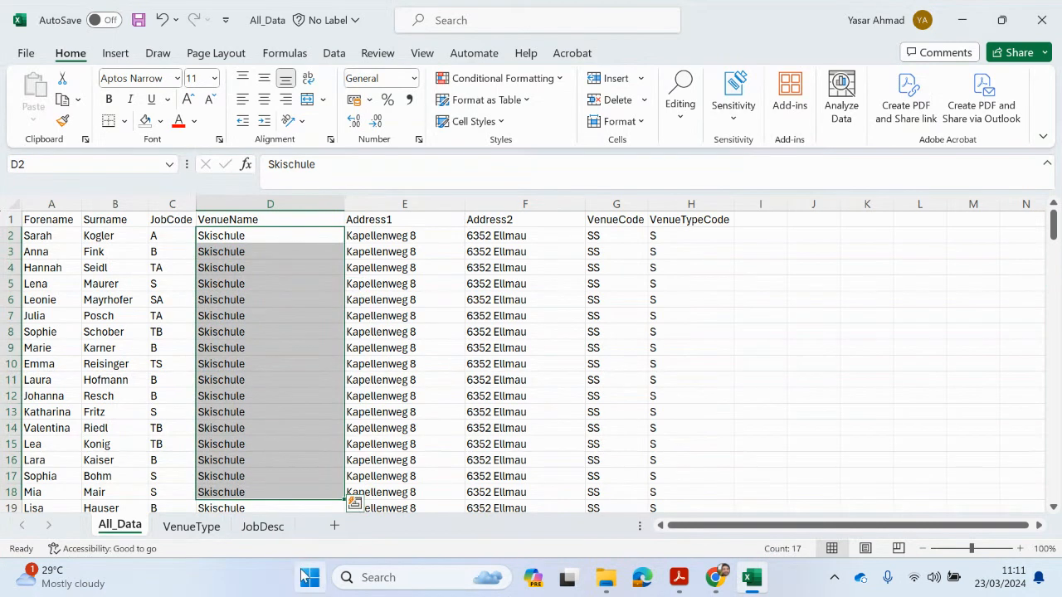
Add two new sheets after All_Data and name the first one Employees
click(334, 526)
click(385, 525)
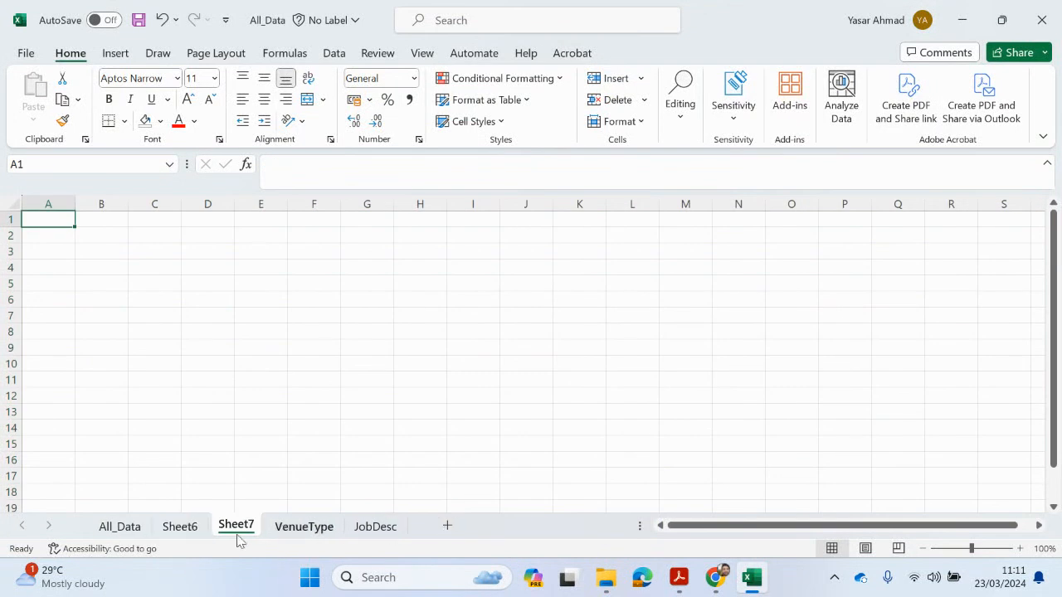
double_click(199, 531)
text(E)
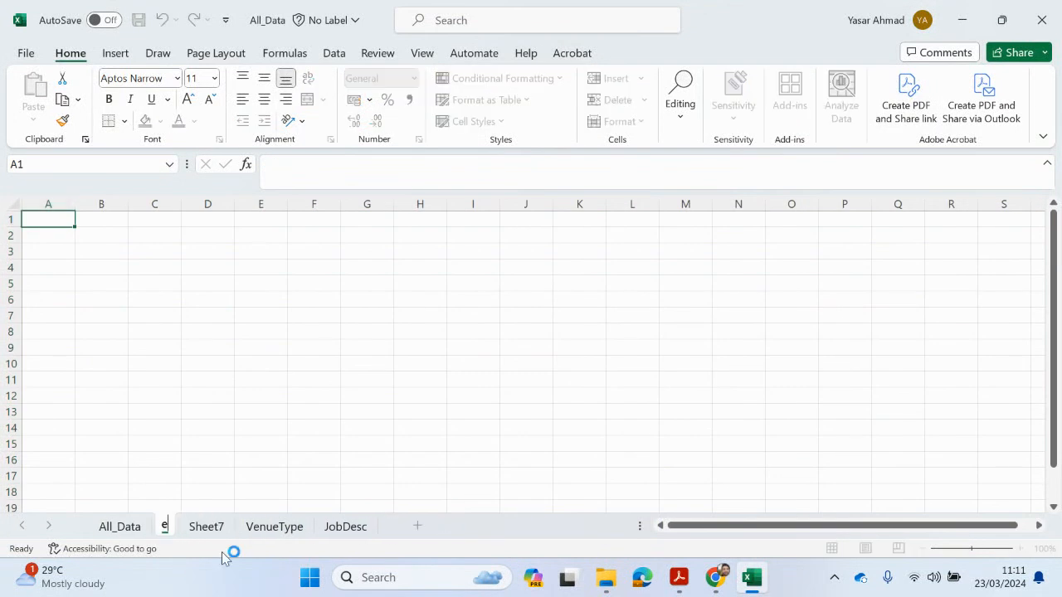
text(mployees)
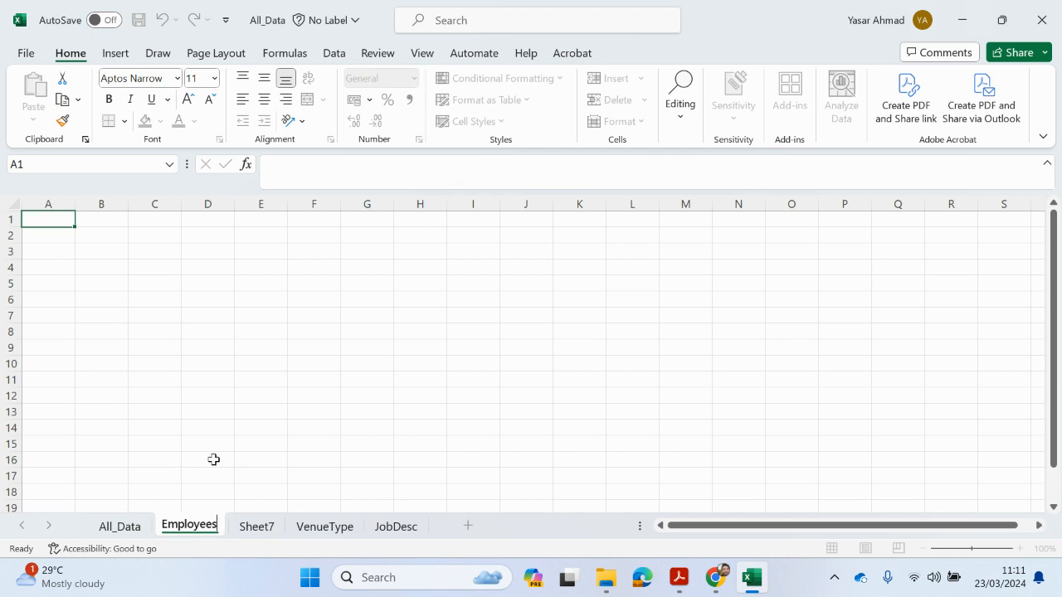
Rename the second new sheet, Sheet7, as VenueName
double_click(262, 526)
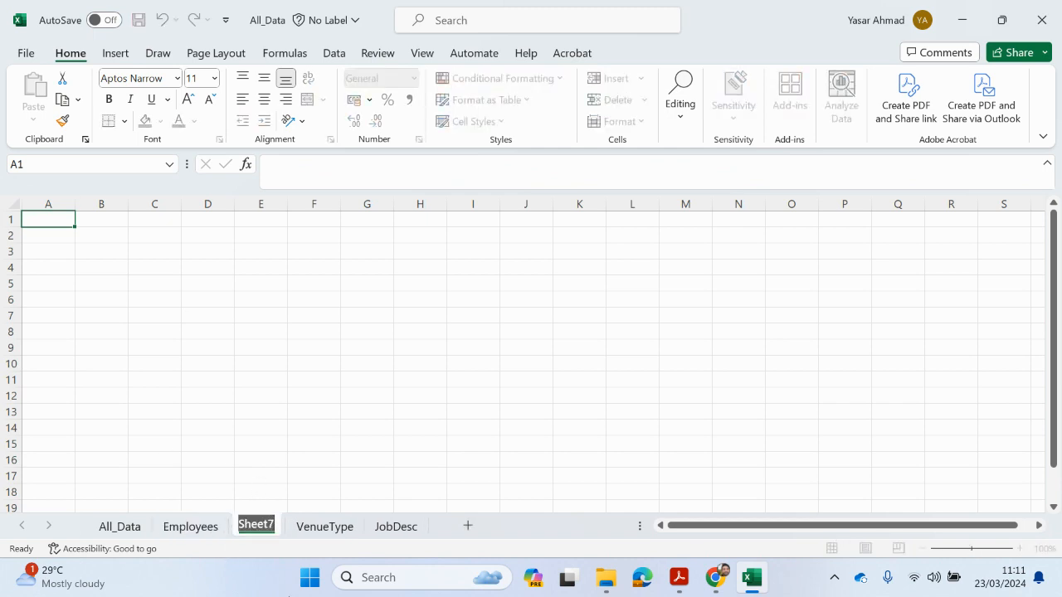
text(Venue)
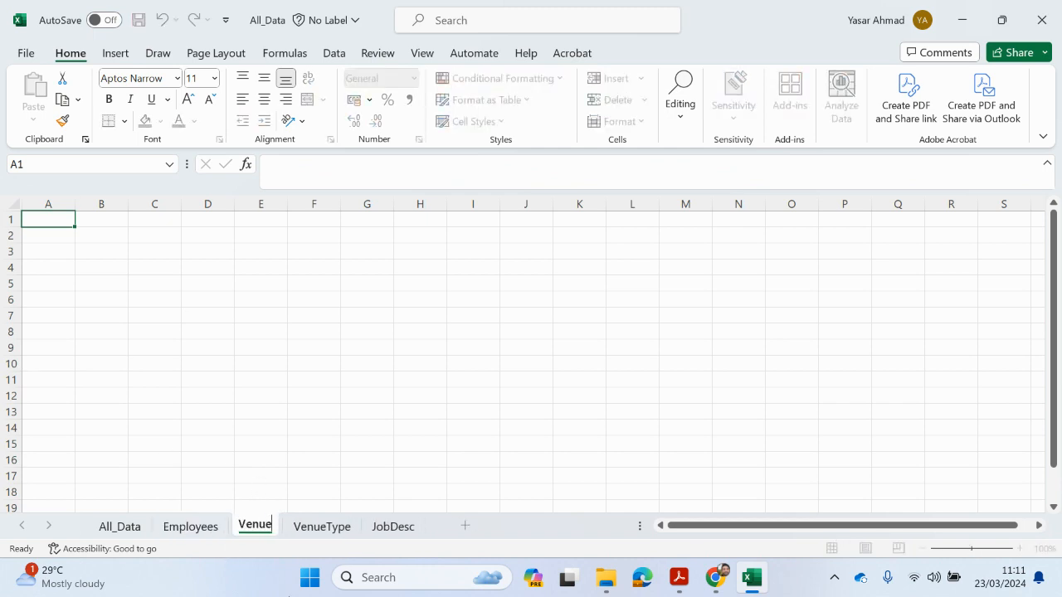
text(Name)
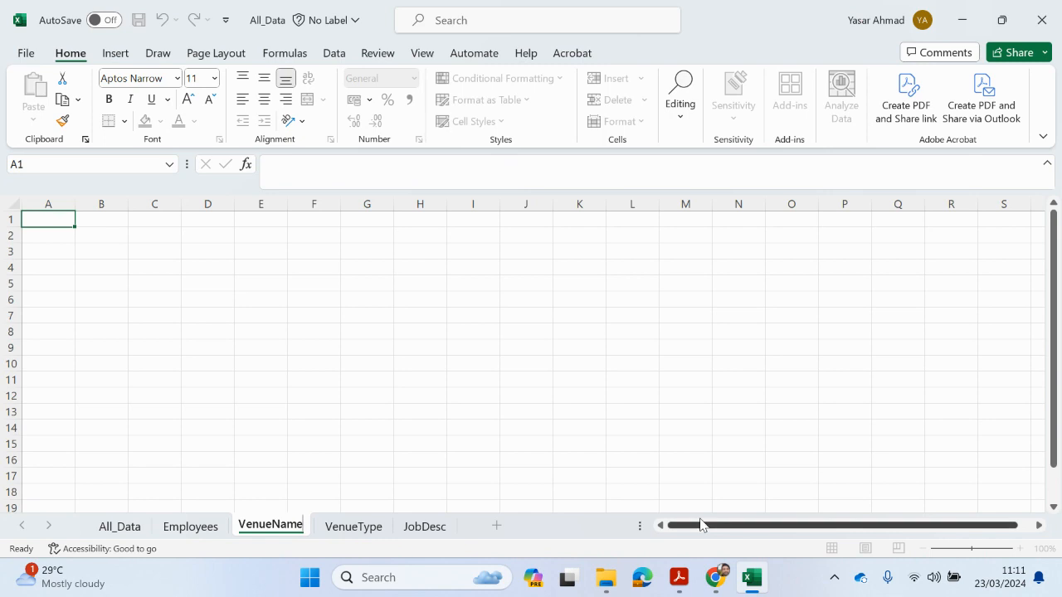
click(448, 443)
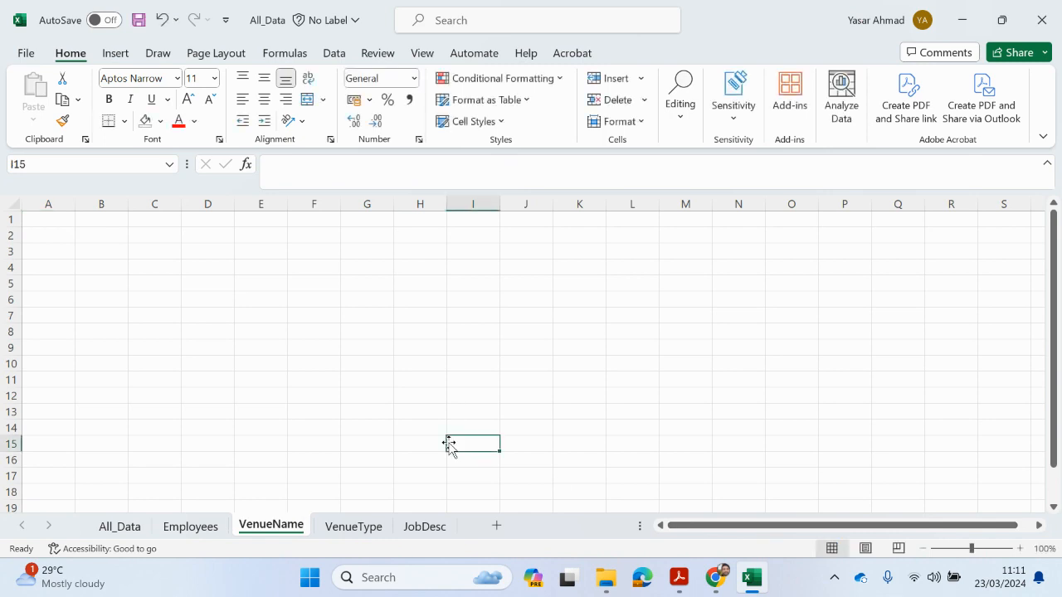
Copy the Forename, Surname, JobCode and VenueCode columns from the All_Data sheet
click(117, 529)
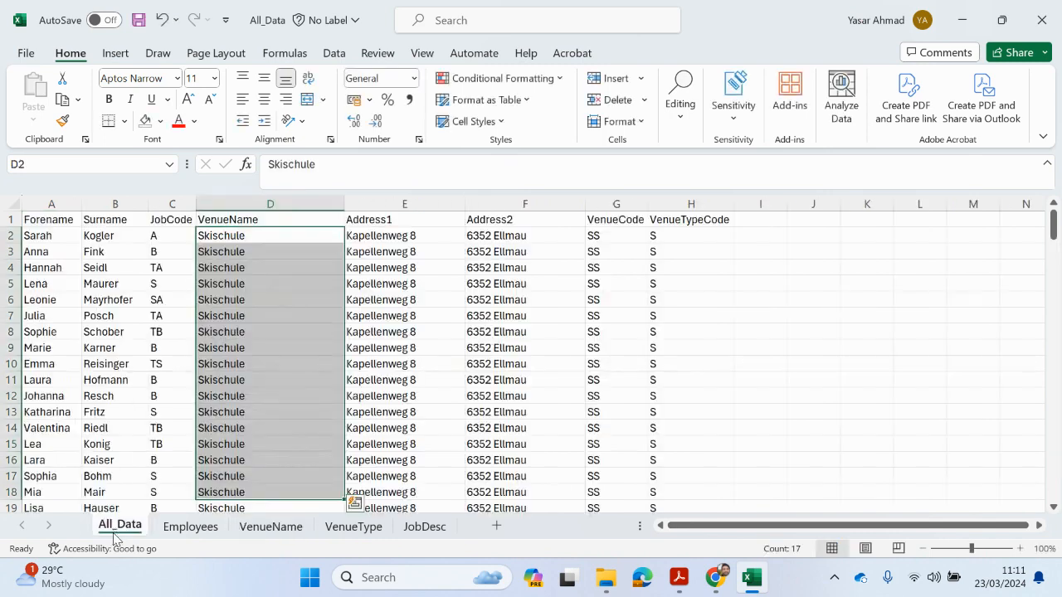
click(101, 329)
click(56, 204)
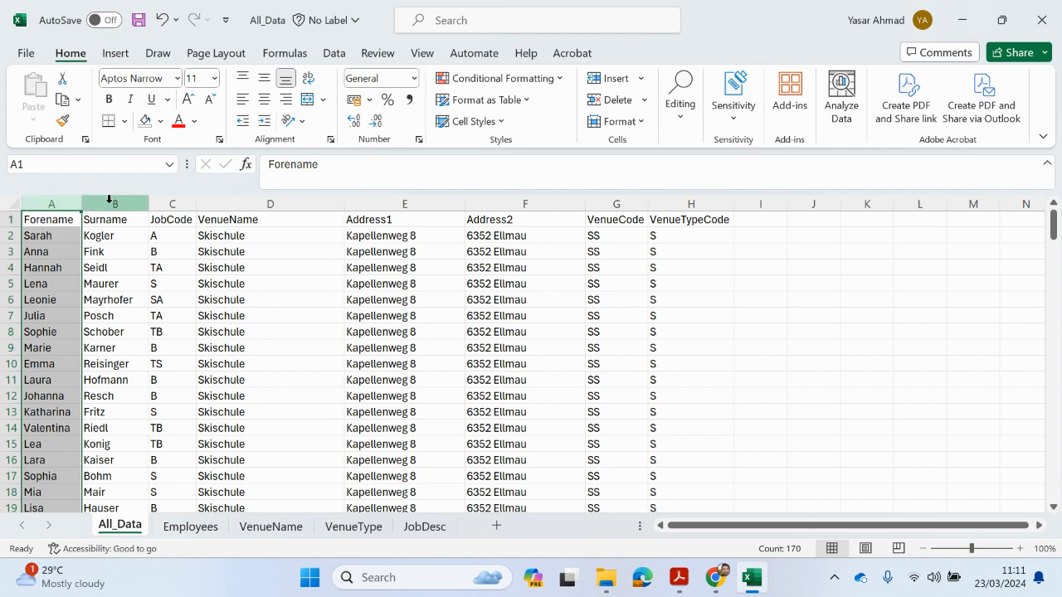
ctrl+click(108, 204)
ctrl+click(174, 204)
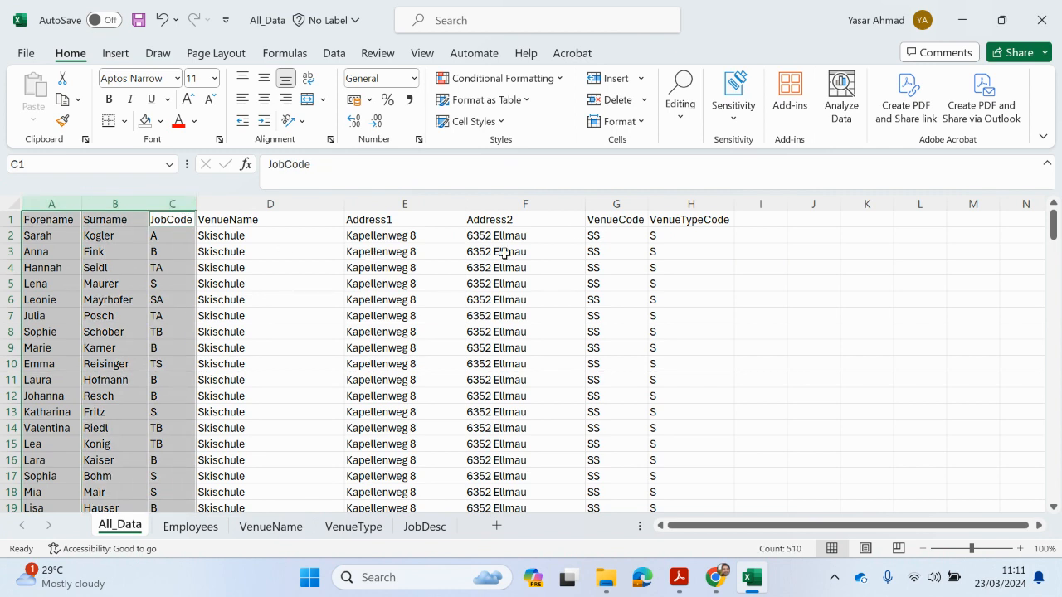
ctrl+click(628, 203)
right_click(625, 203)
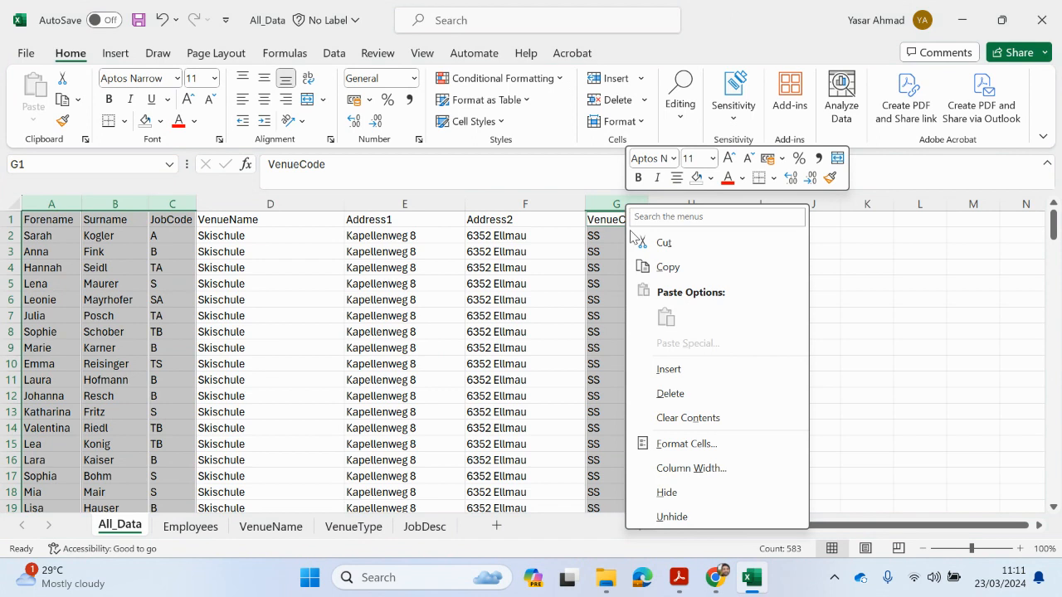
click(666, 265)
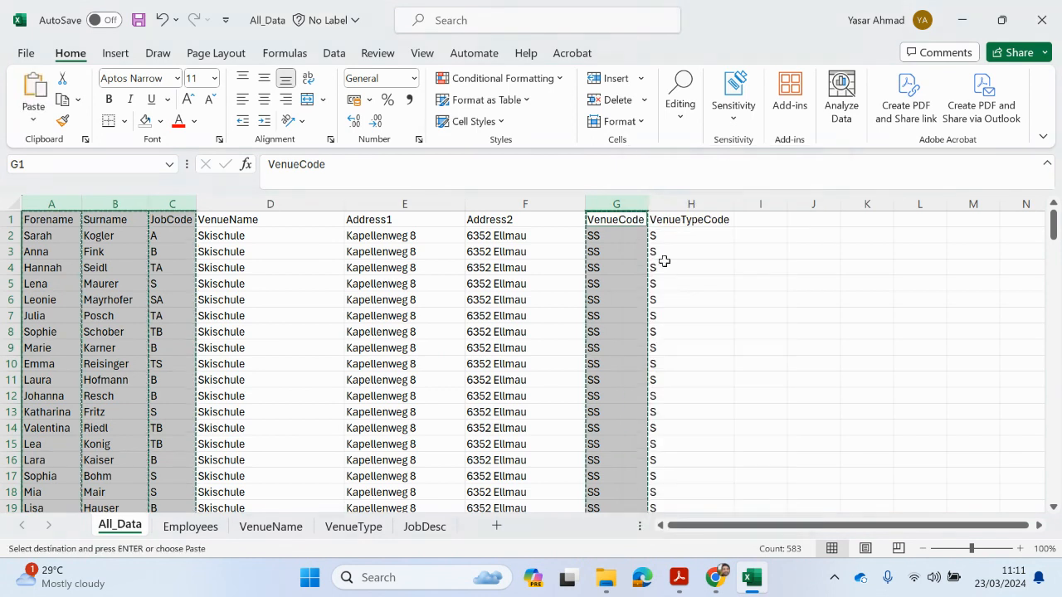
Paste the copied columns as values at A1 of the Employees sheet and autofit the column widths
click(199, 528)
right_click(59, 221)
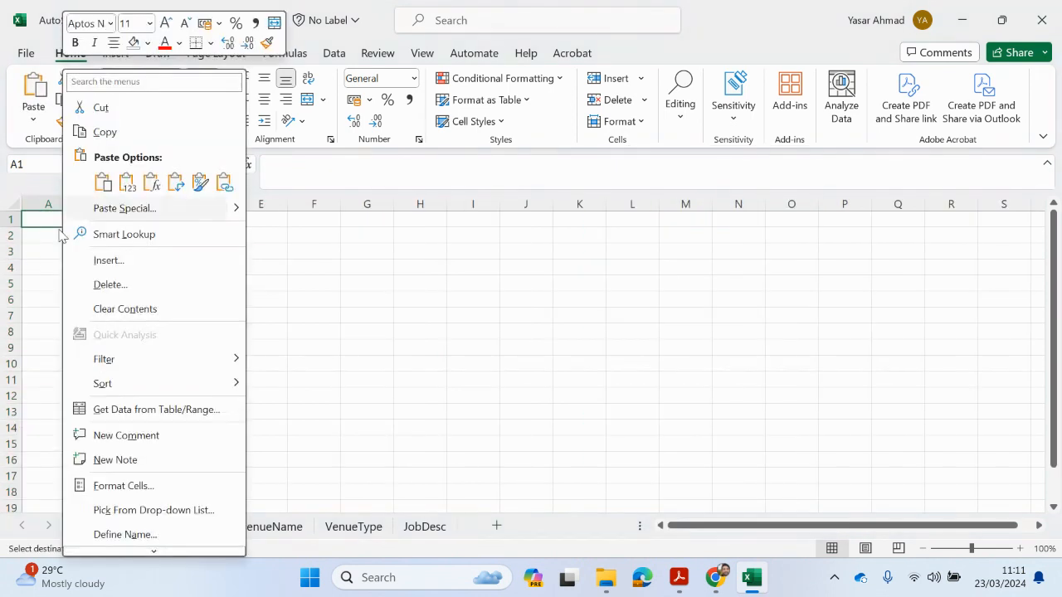
click(126, 181)
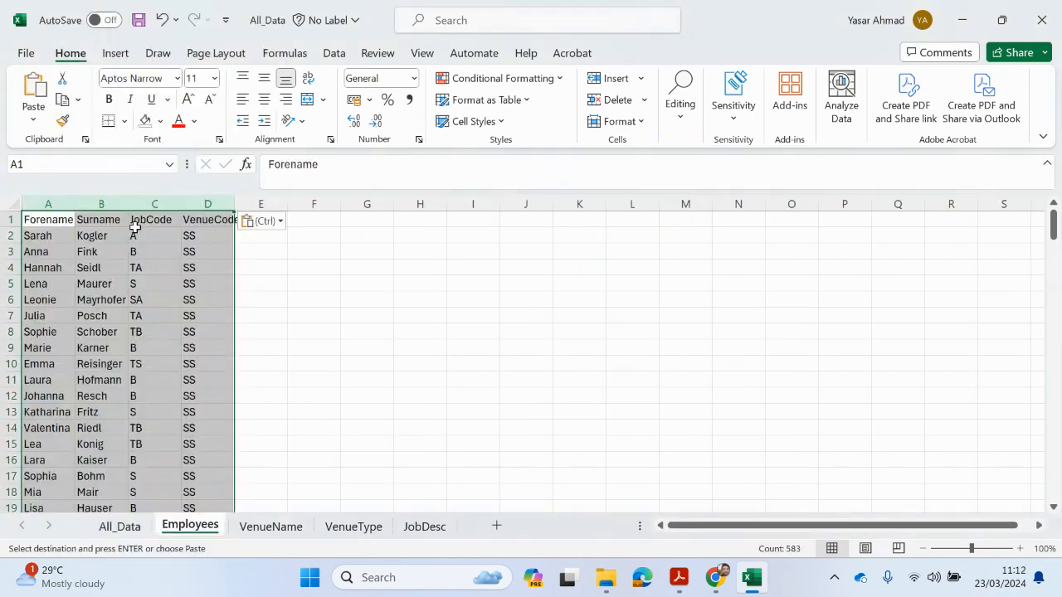
double_click(75, 204)
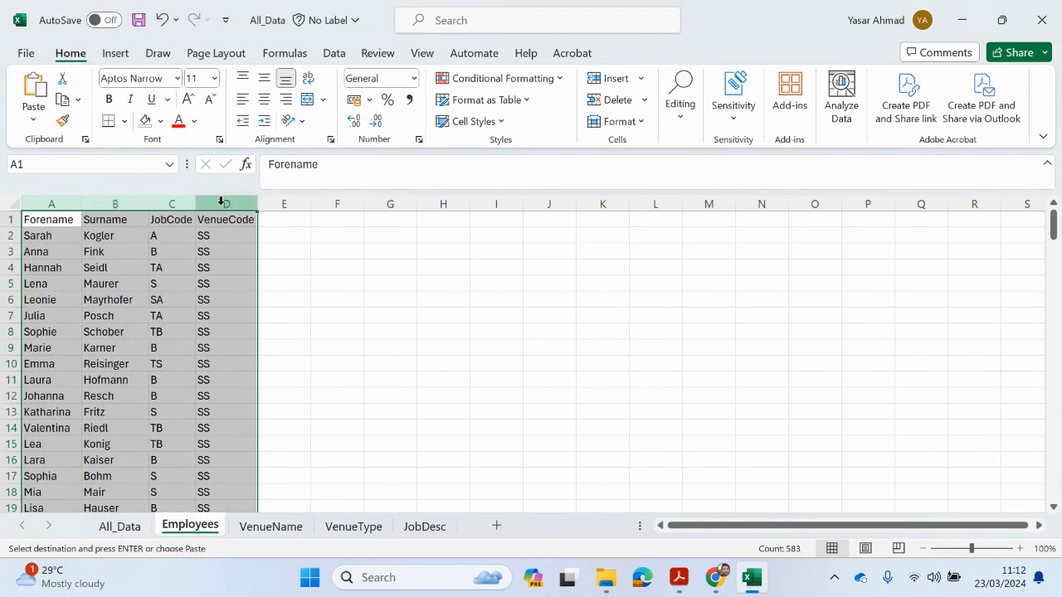
On the All_Data sheet, clear the copy selection and select the VenueName, Address1, Address2 and VenueTypeCode columns together
click(119, 526)
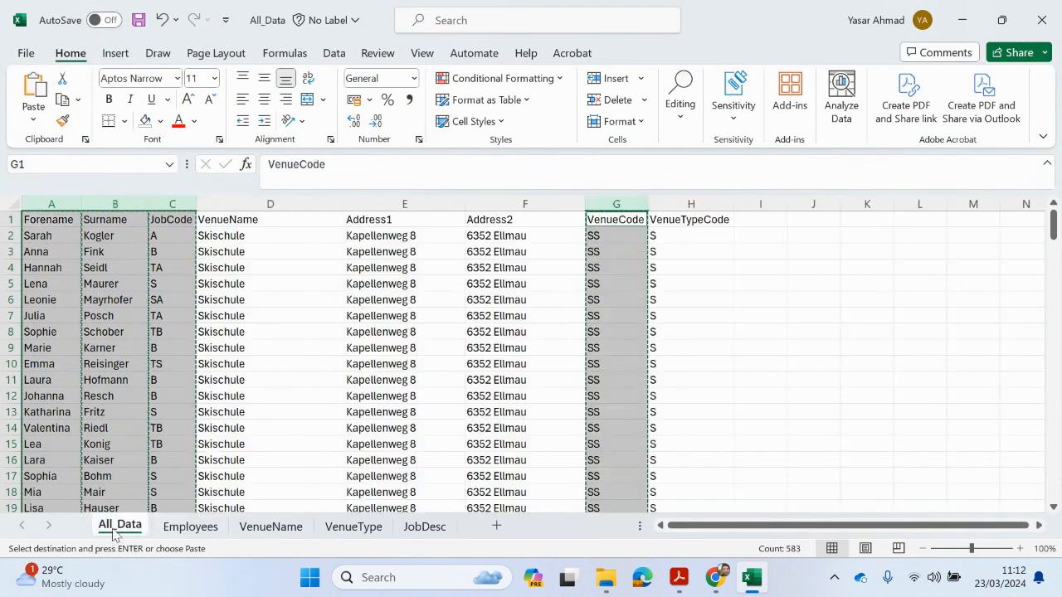
key(Escape)
click(36, 223)
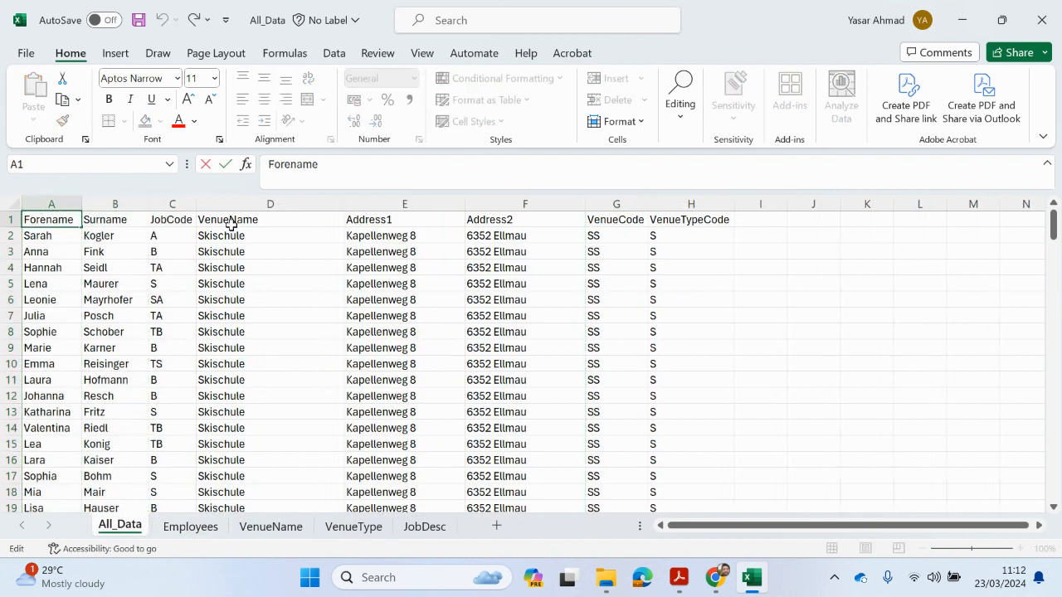
click(232, 220)
click(248, 198)
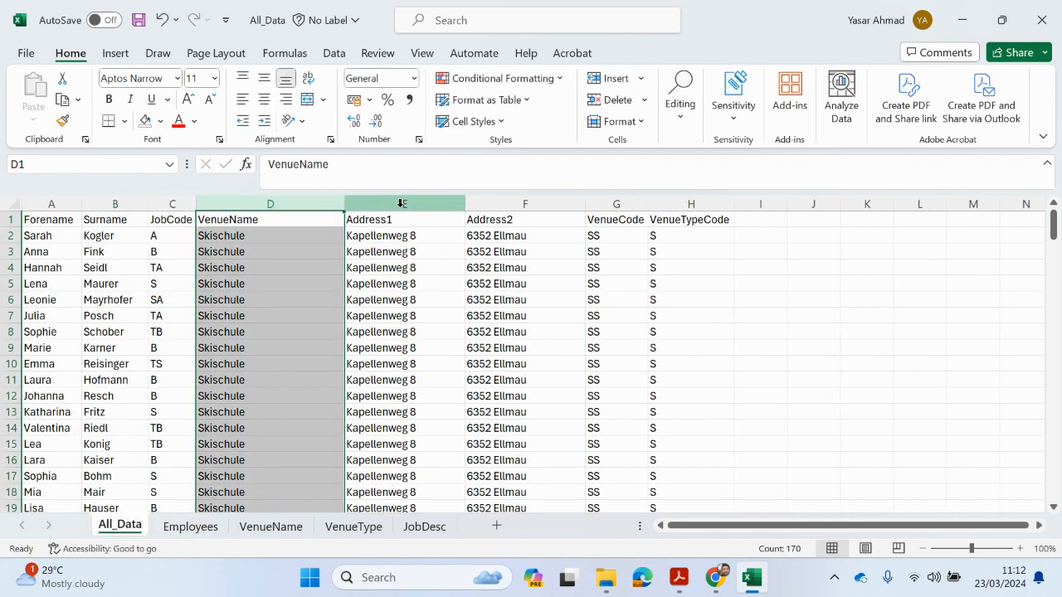
ctrl+click(404, 204)
ctrl+click(478, 206)
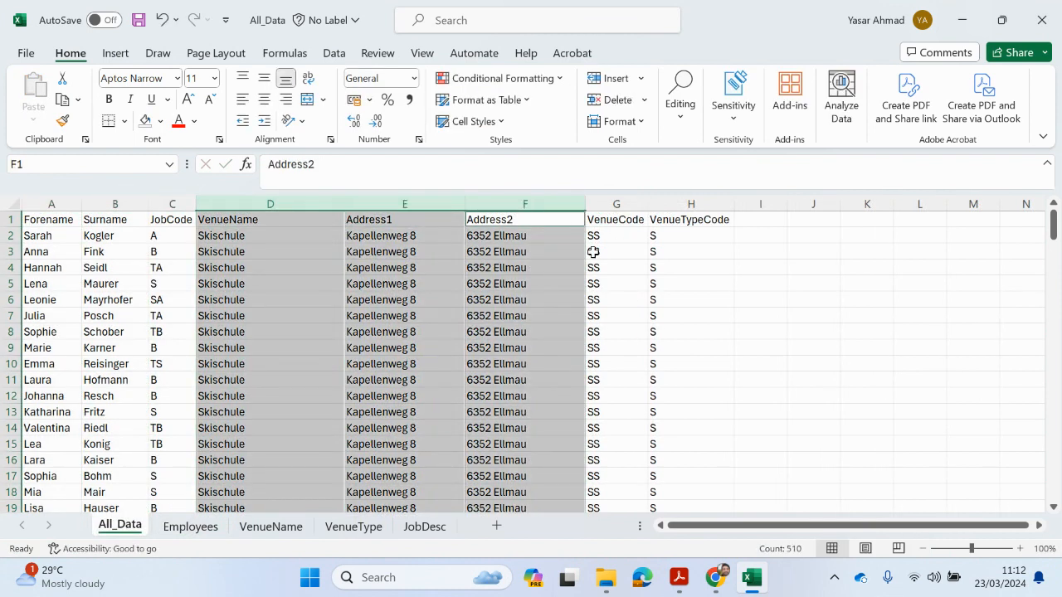
ctrl+click(701, 202)
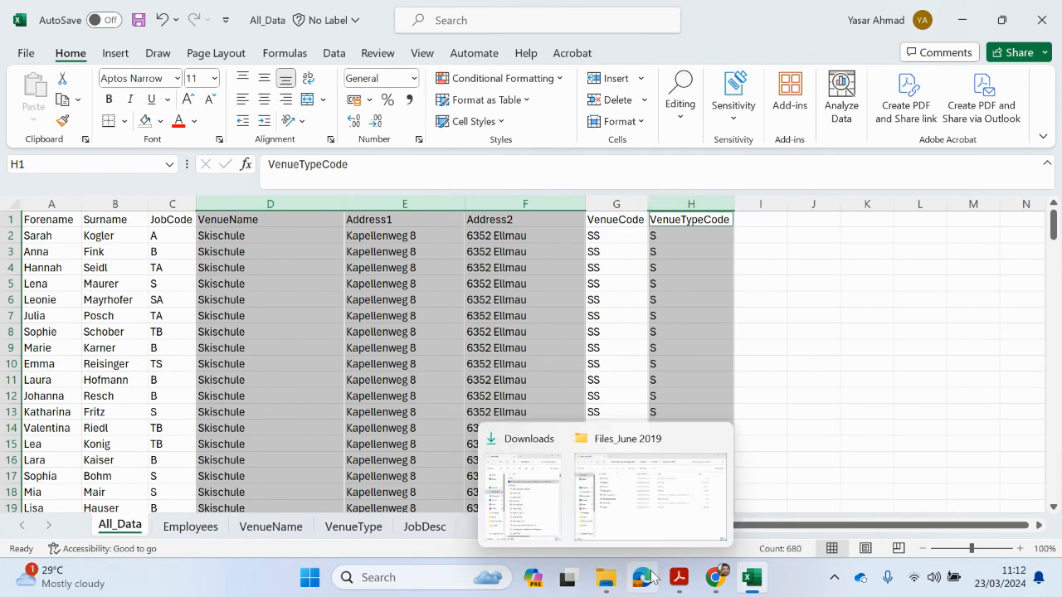
Check the question paper in Acrobat, return to Excel and copy the selected venue columns of All_Data
mouse_move(679, 577)
click(593, 481)
scroll(594, 481, up, 8)
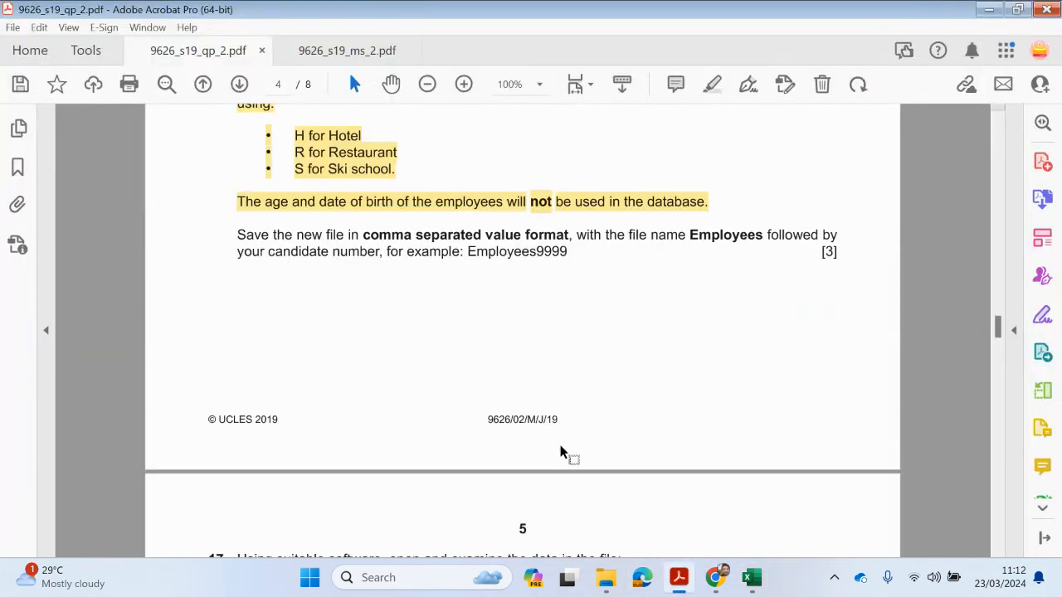
click(988, 9)
right_click(276, 204)
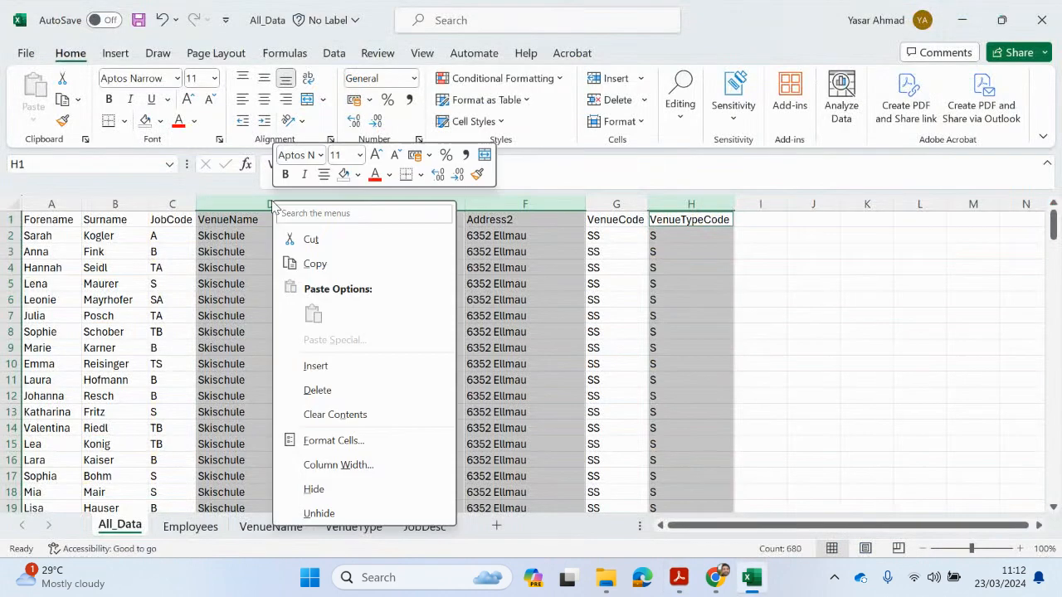
click(298, 262)
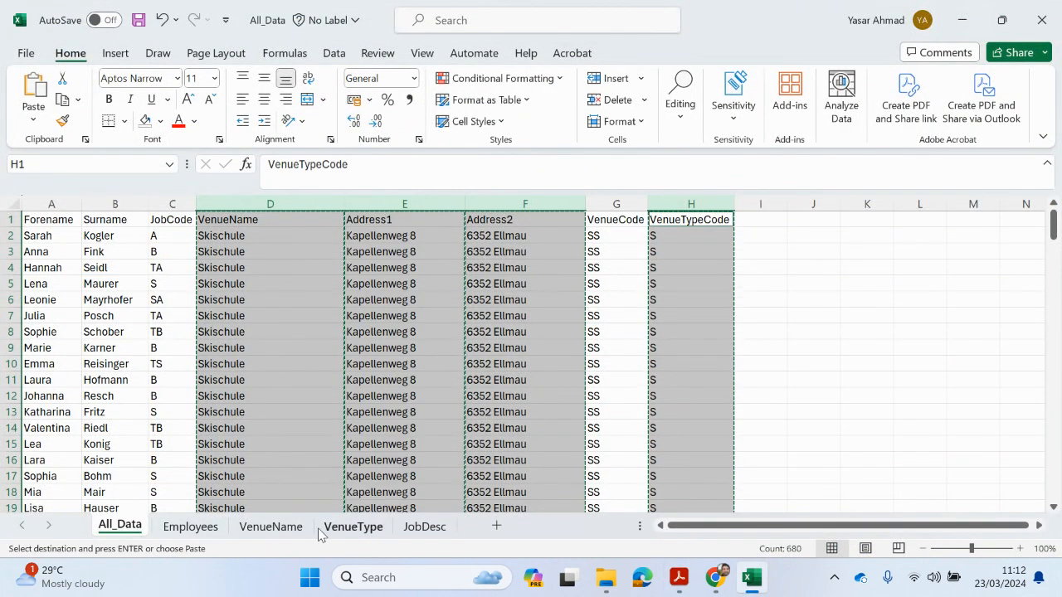
Paste the venue columns as values at A1 of the VenueName sheet and autofit the column widths
click(280, 532)
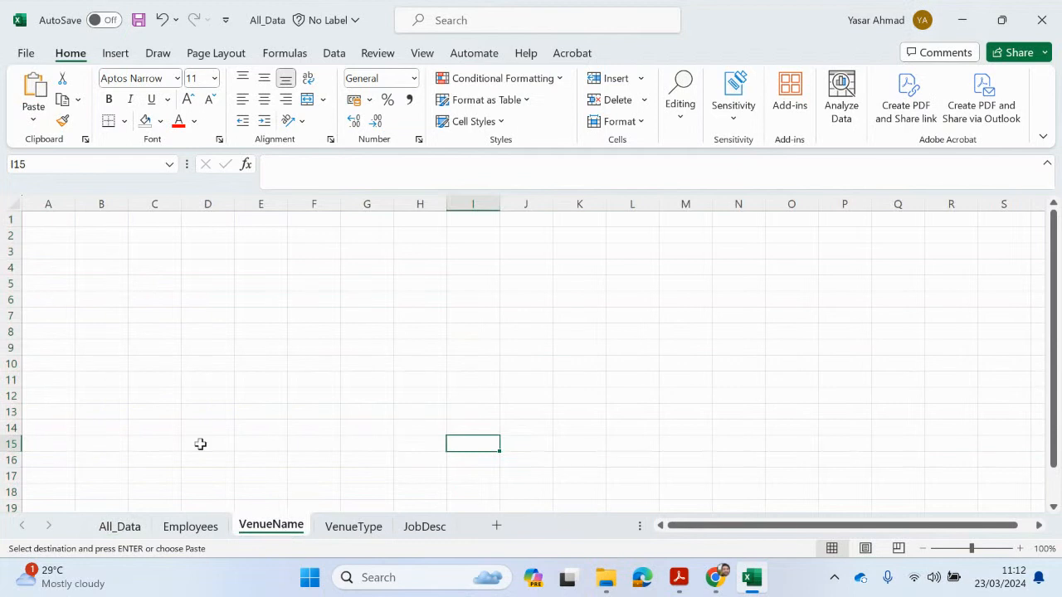
right_click(50, 225)
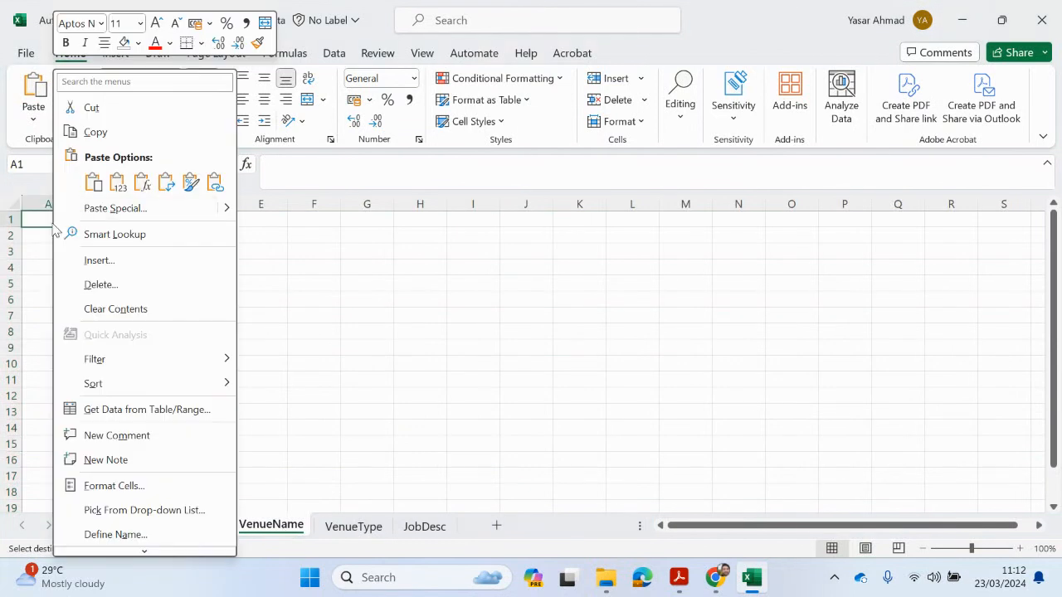
click(117, 182)
double_click(80, 196)
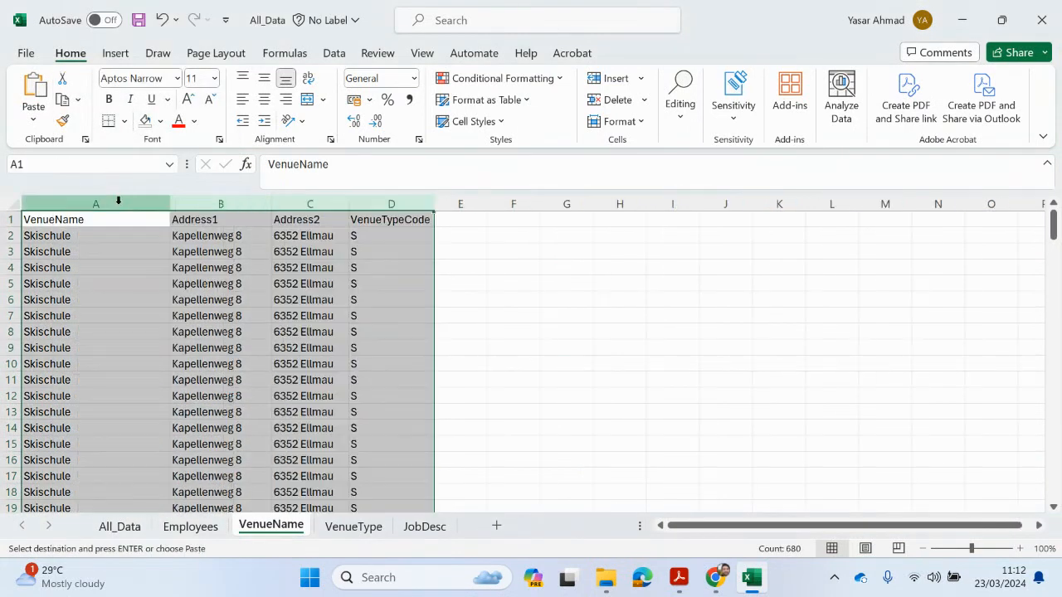
Remove duplicate rows from the whole VenueName sheet, comparing columns A to D and treating the first row as headers
click(553, 283)
scroll(138, 384, down, 19)
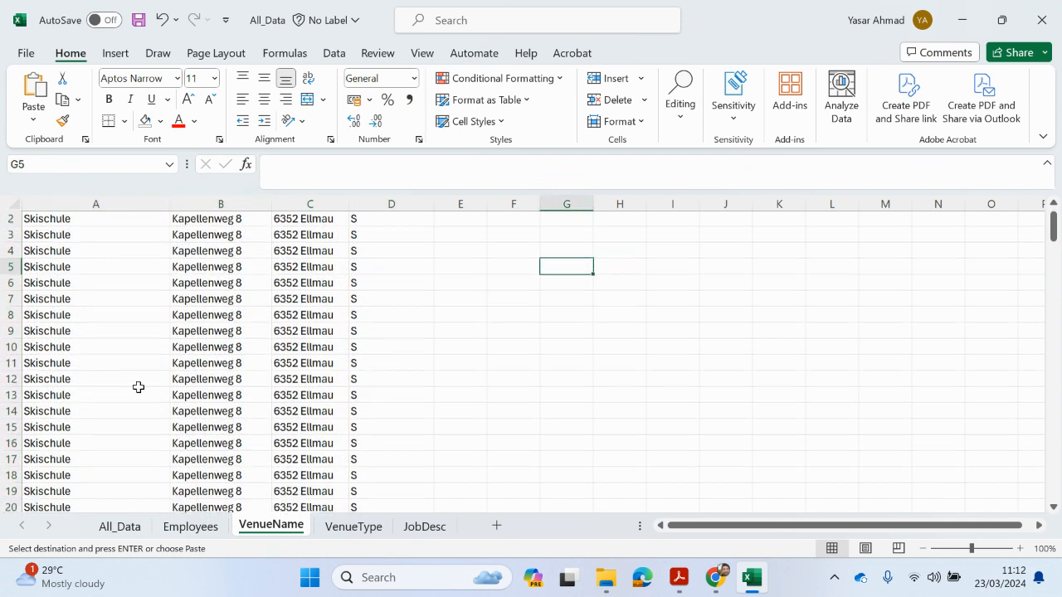
scroll(138, 386, up, 19)
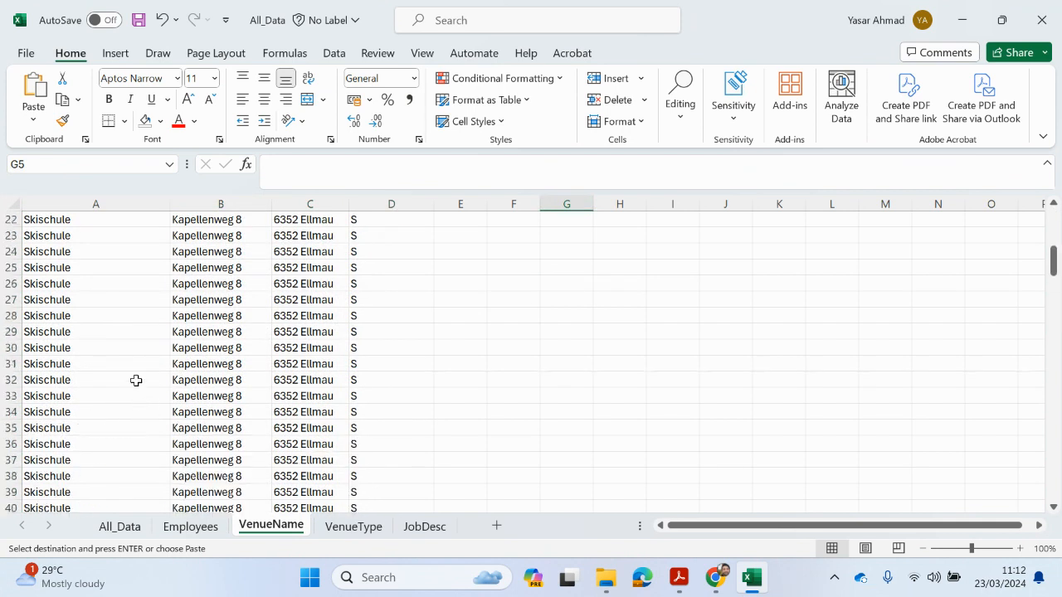
click(13, 236)
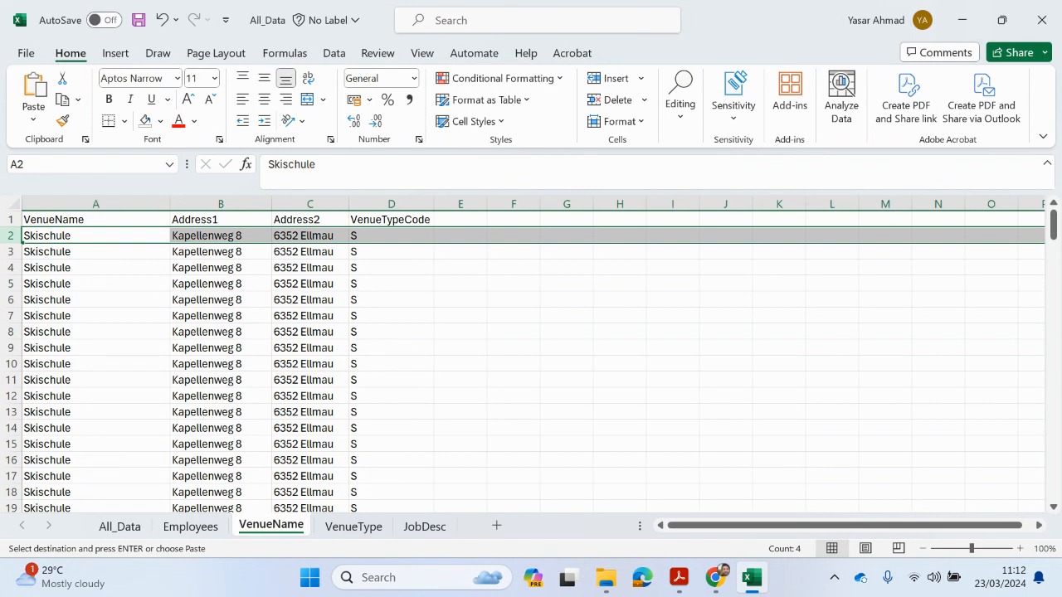
click(12, 203)
click(479, 15)
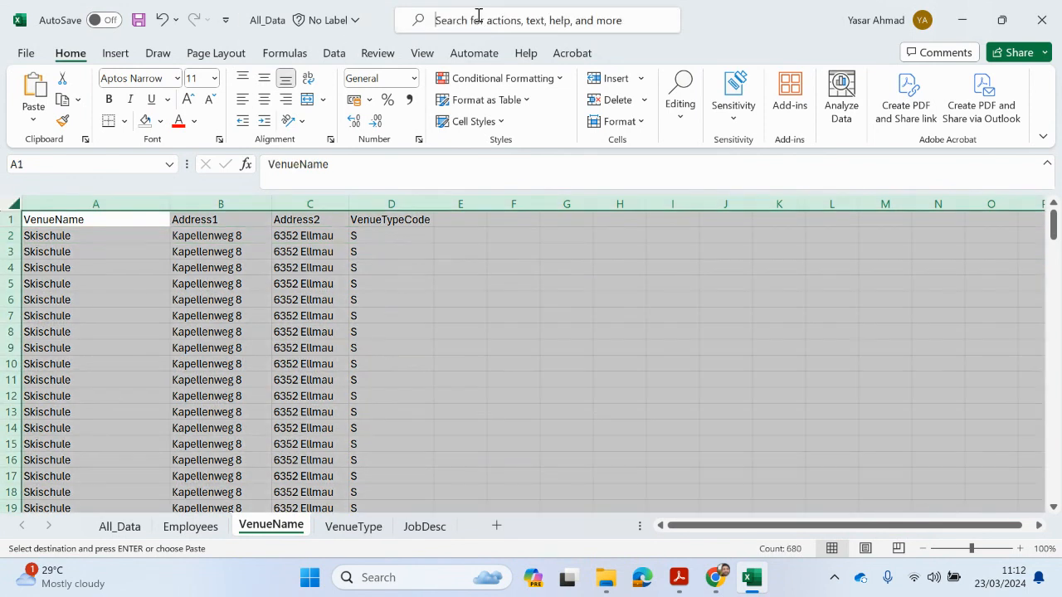
text(re)
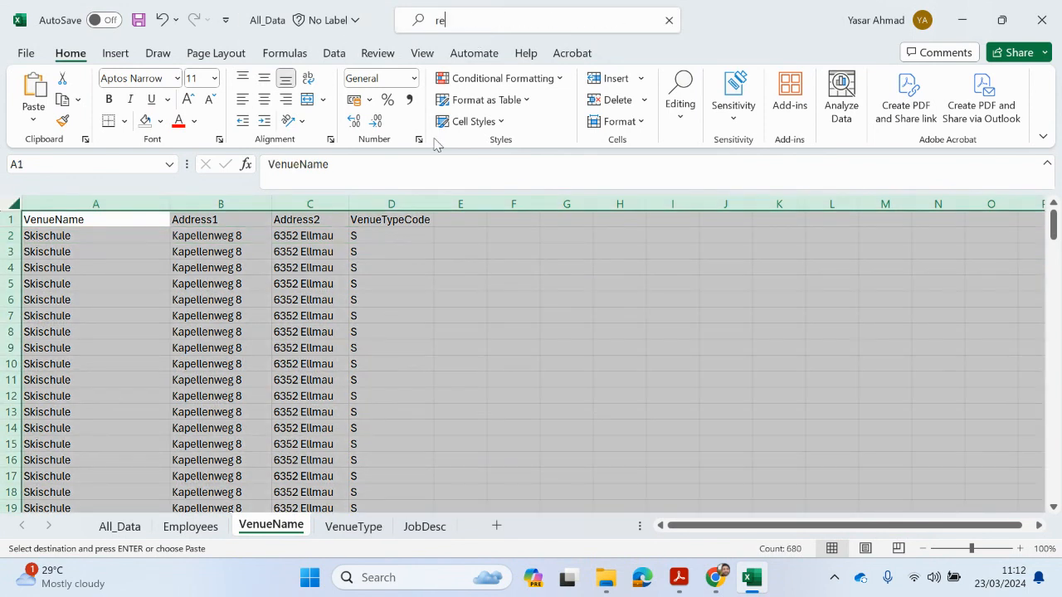
click(475, 83)
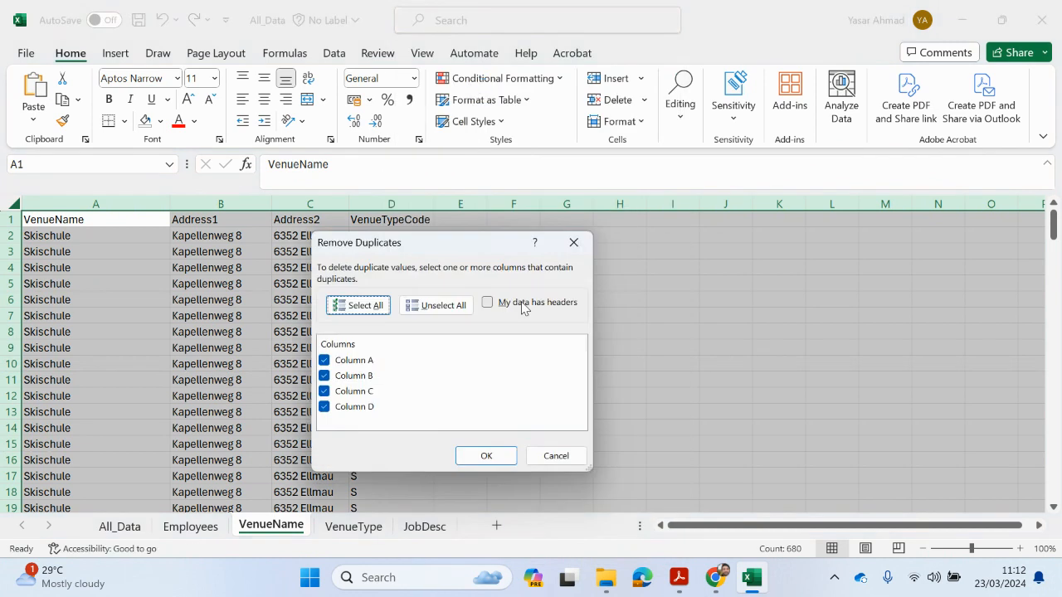
click(489, 303)
click(481, 456)
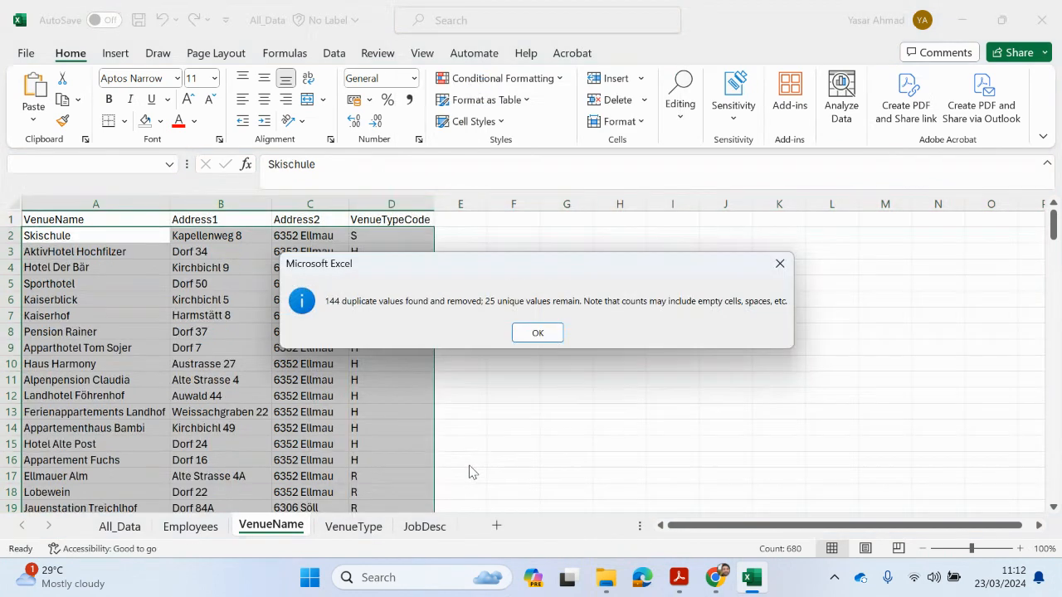
click(537, 333)
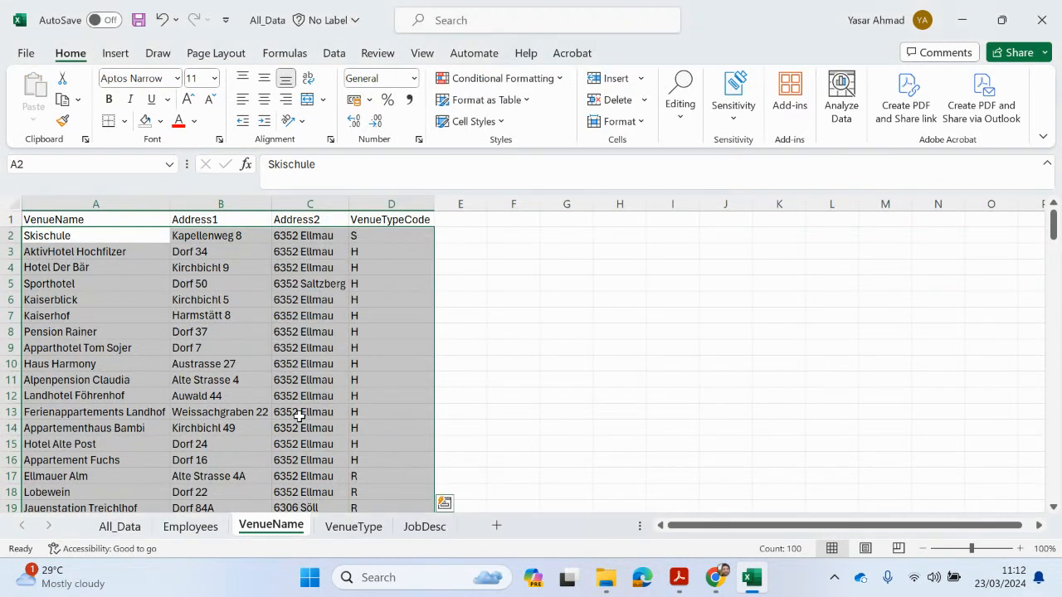
Review the remaining venue rows on the VenueName sheet and return to the Employees sheet
scroll(62, 324, down, 5)
scroll(43, 306, up, 5)
click(184, 527)
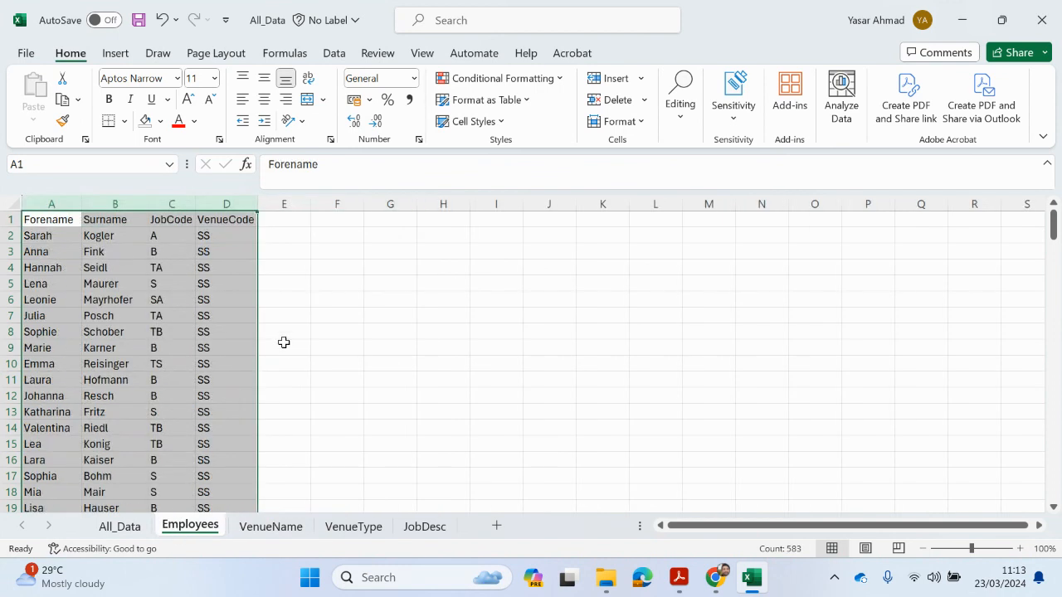
Clear all the venue codes below the VenueCode header in column D of the Employees sheet
drag(220, 231, 224, 471)
key(ctrl+d)
scroll(225, 470, up, 20)
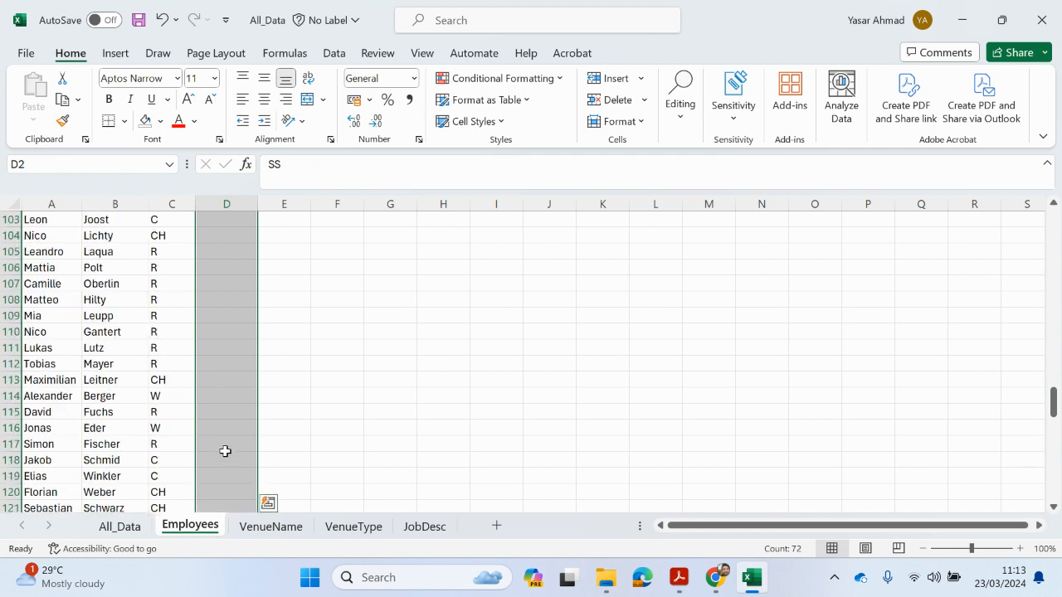
scroll(228, 449, up, 14)
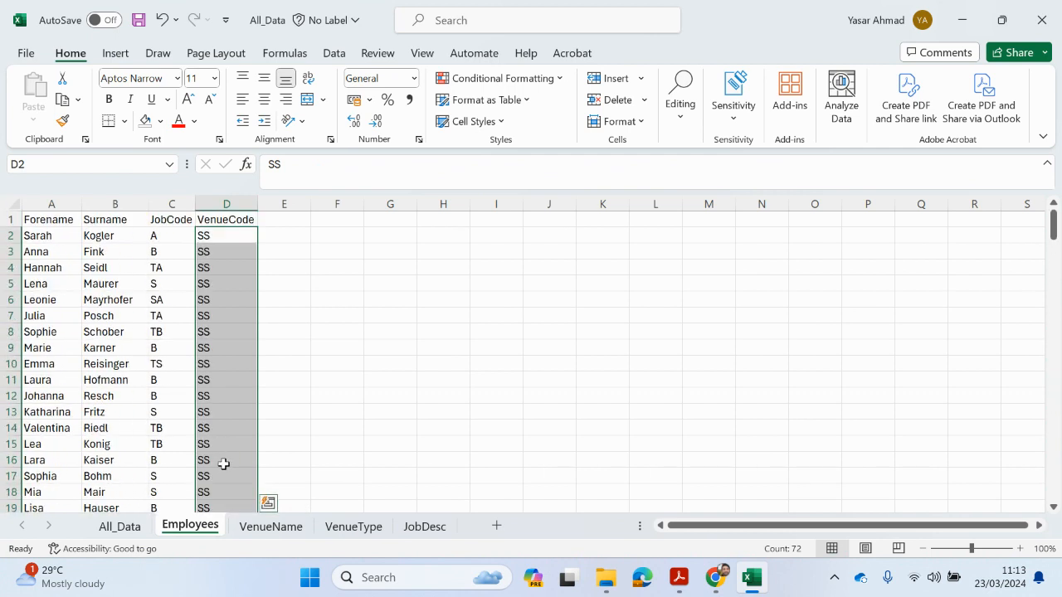
key(Delete)
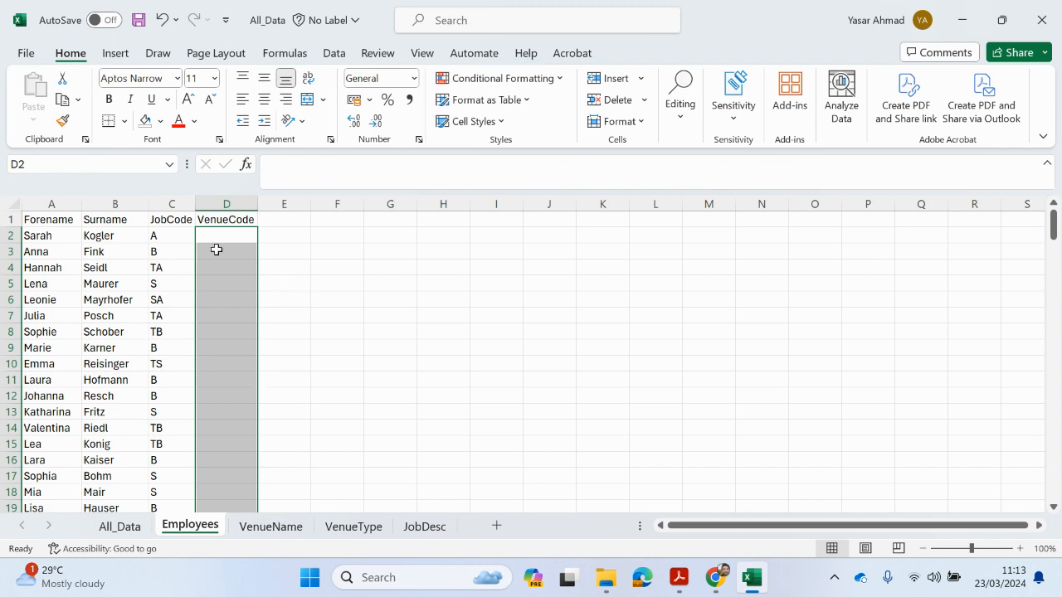
Insert a new column before Address1 on the VenueName sheet and head it VenueCode
click(274, 531)
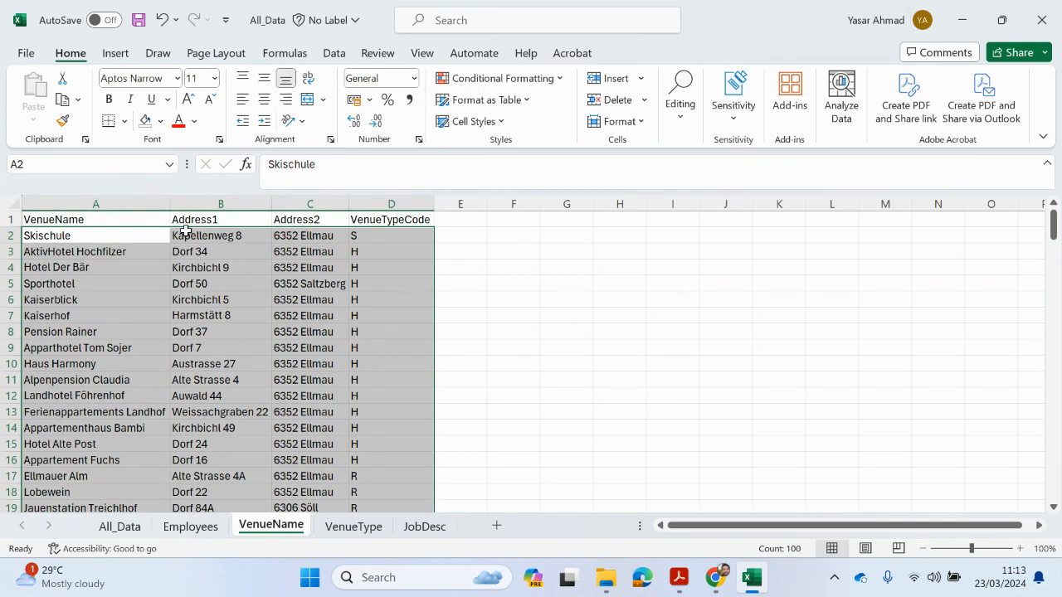
right_click(198, 206)
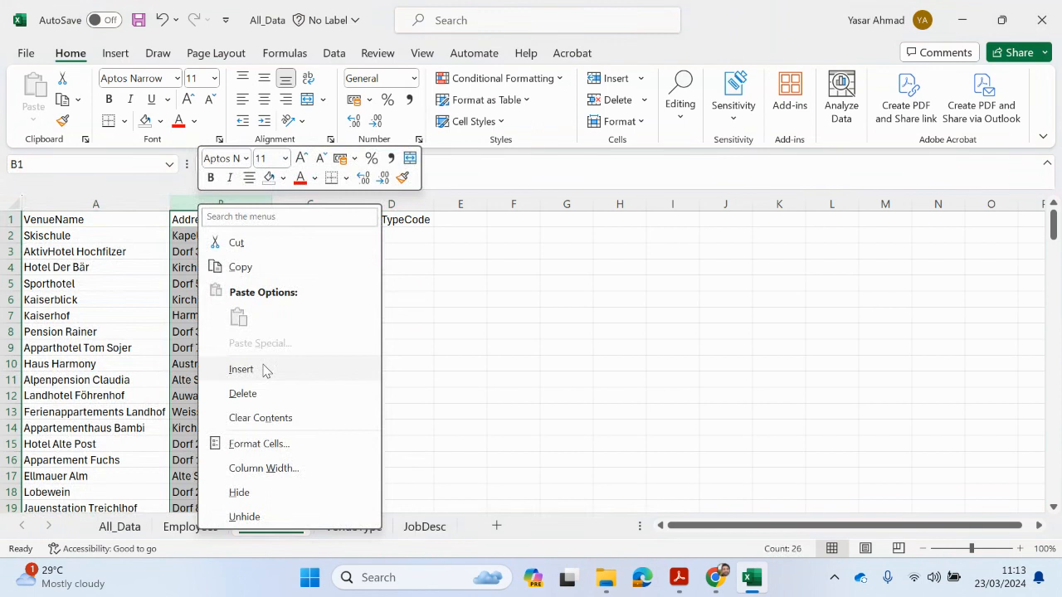
click(263, 370)
double_click(210, 222)
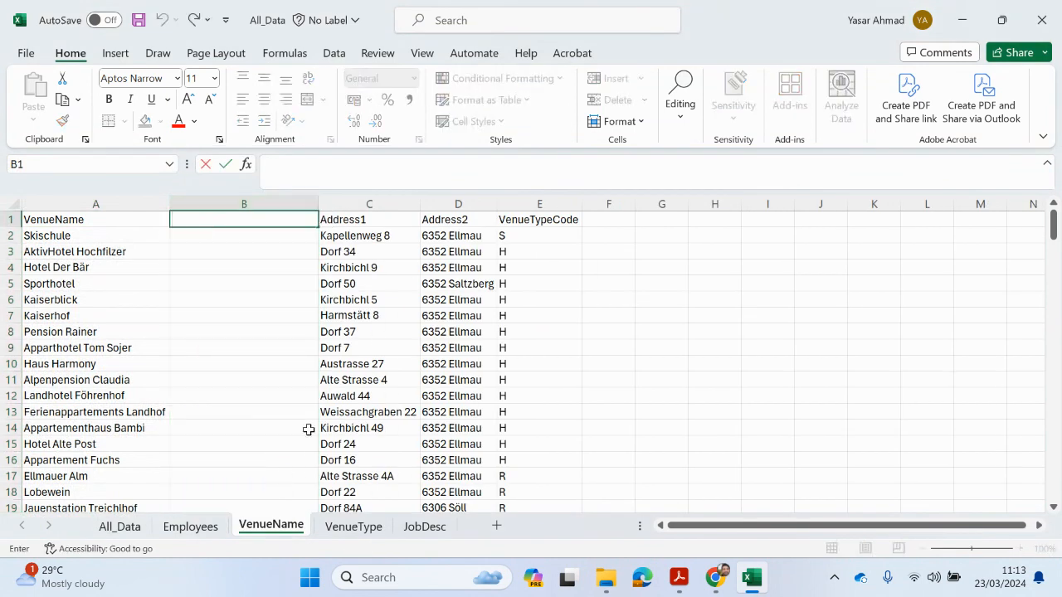
text(VenueCode)
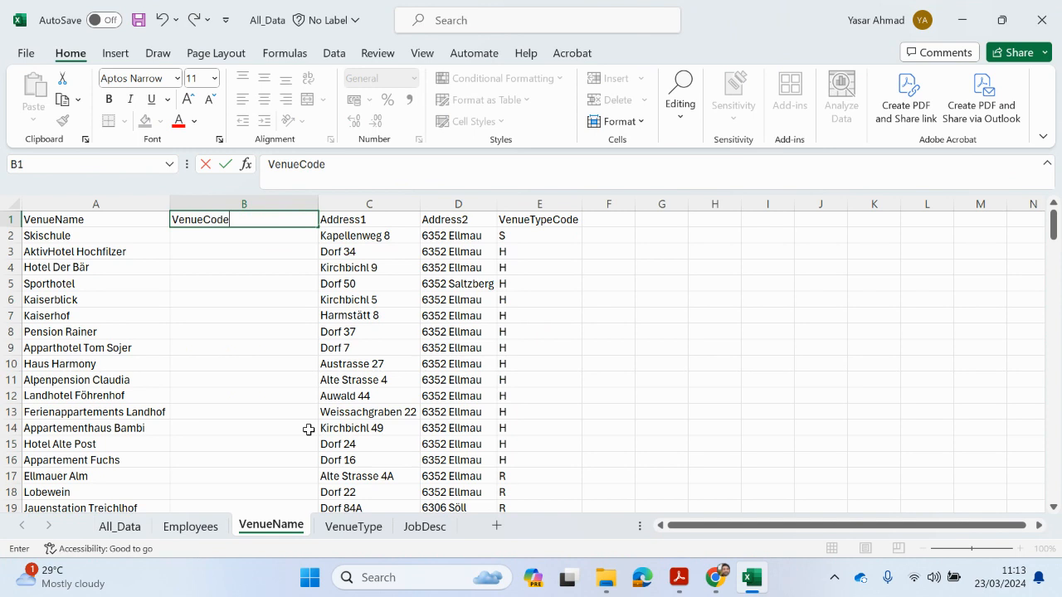
click(208, 237)
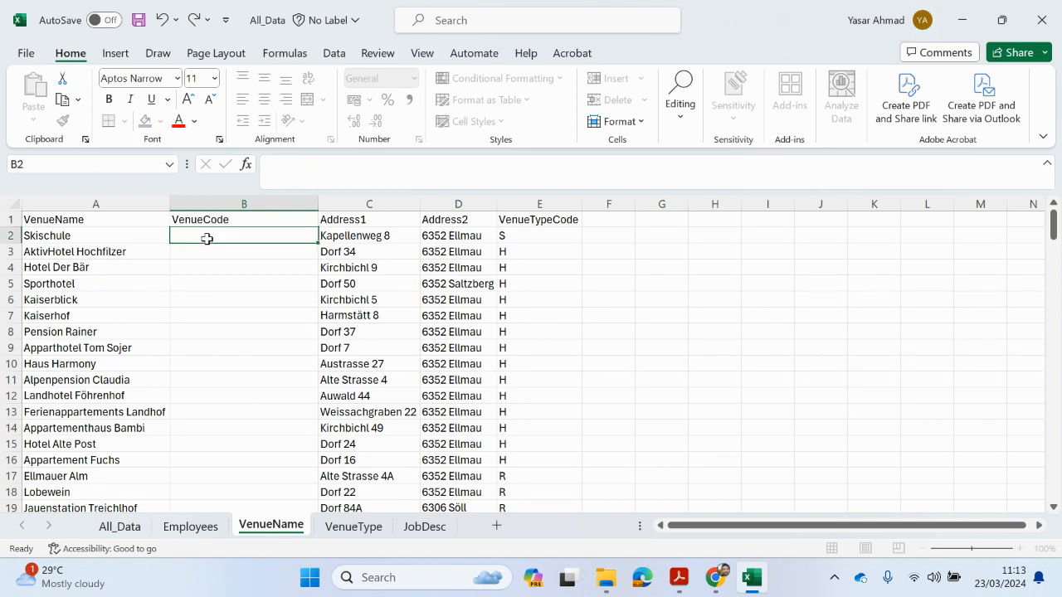
click(202, 531)
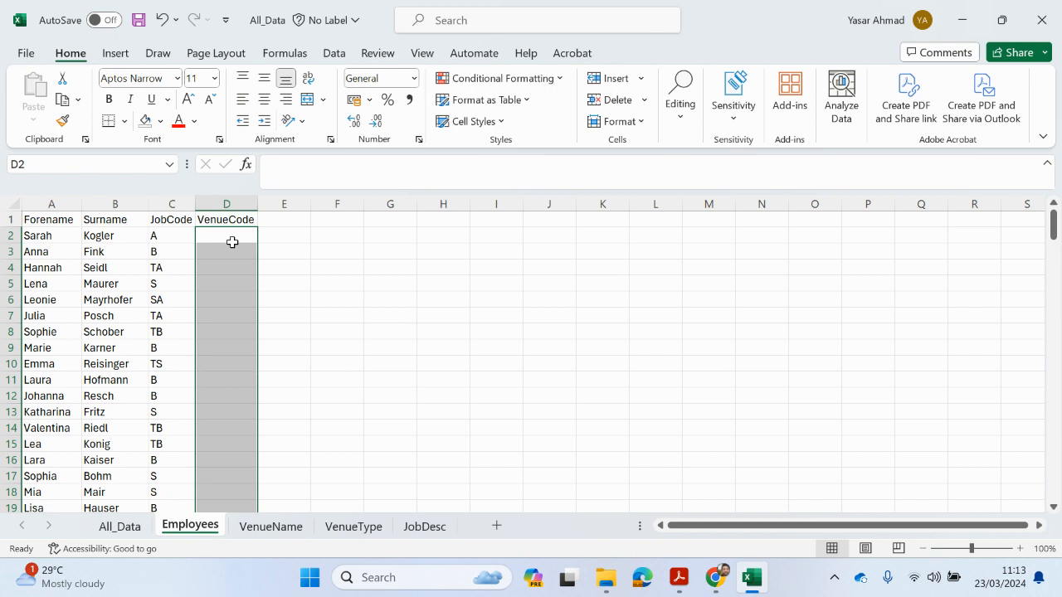
click(116, 527)
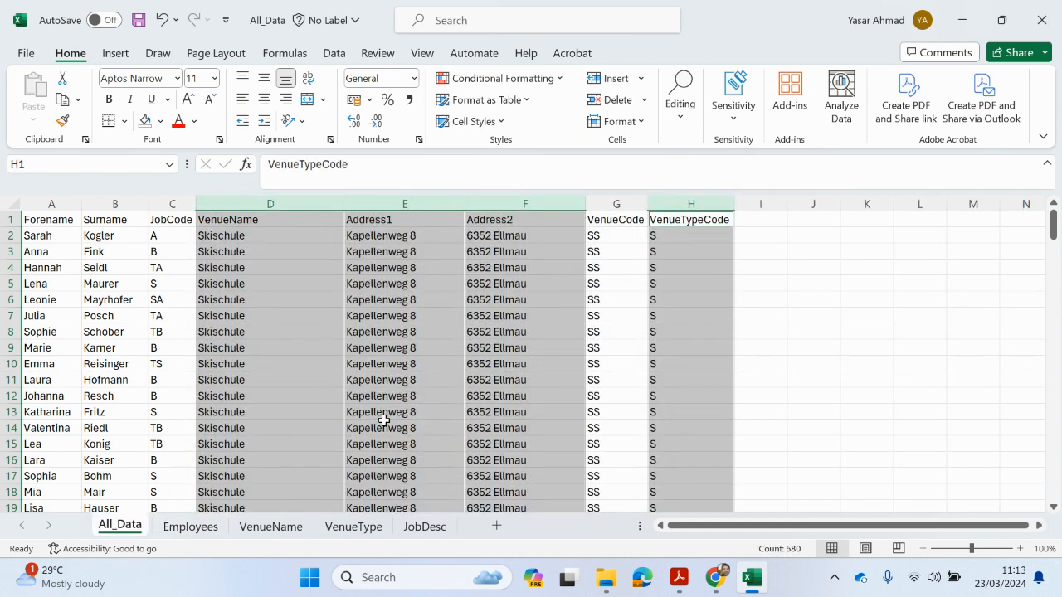
click(340, 529)
click(300, 525)
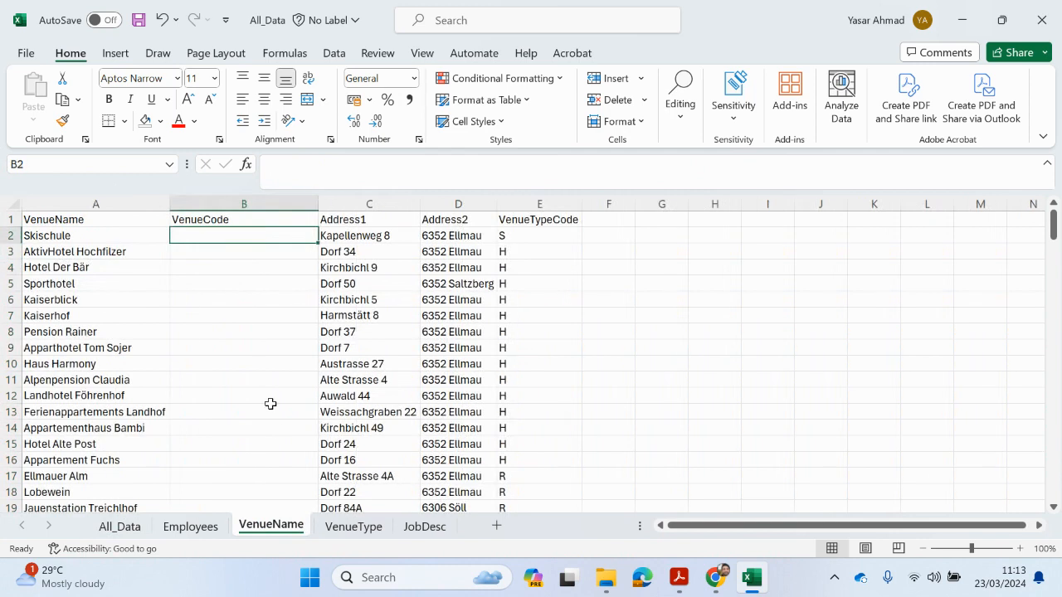
Enter sequential letter codes for the venues on the VenueName sheet, from A in B2 through Y in B26
scroll(248, 447, down, 4)
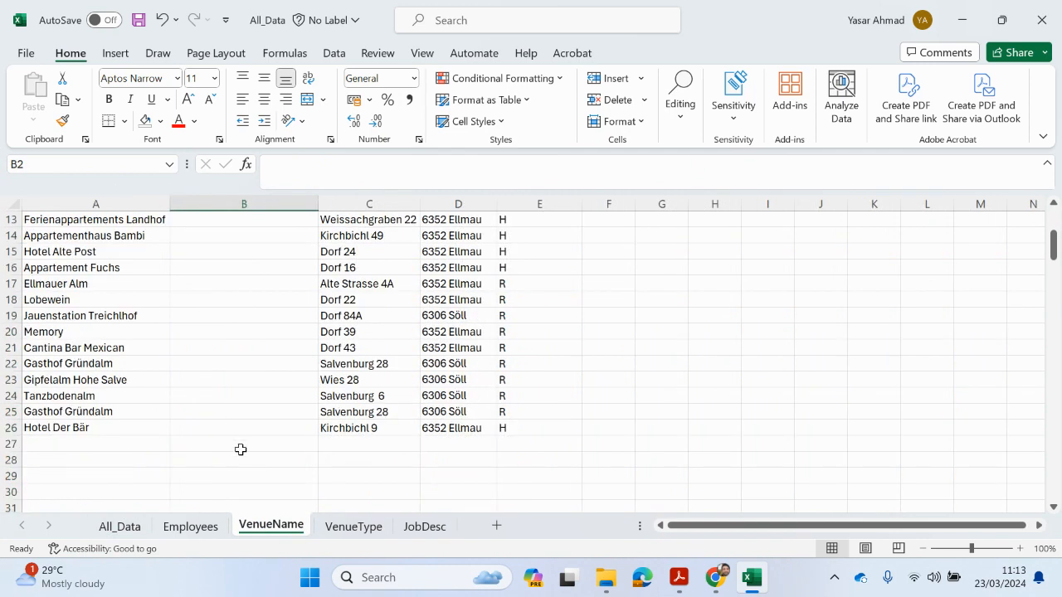
scroll(240, 449, up, 4)
text(A)
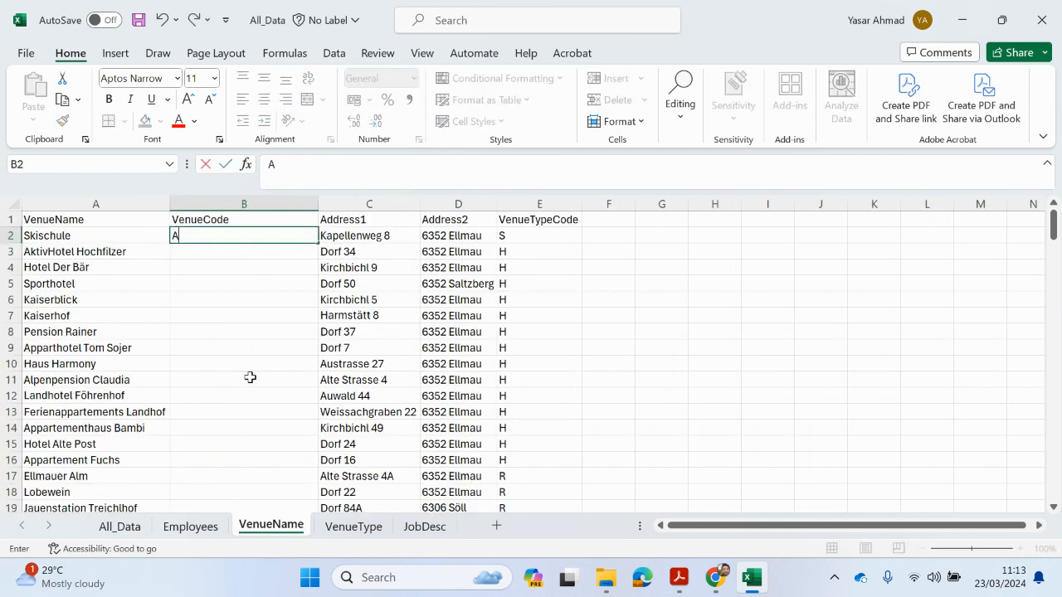
key(Return)
text(B)
key(Return)
text(C)
key(Return)
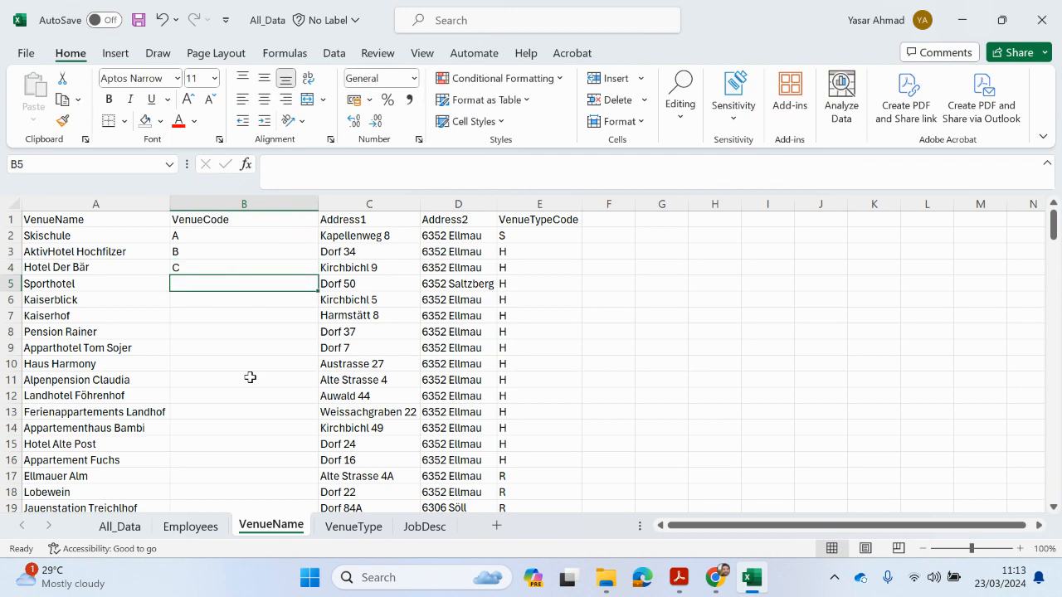
text(D)
key(Return)
text(E)
key(Return)
text(F)
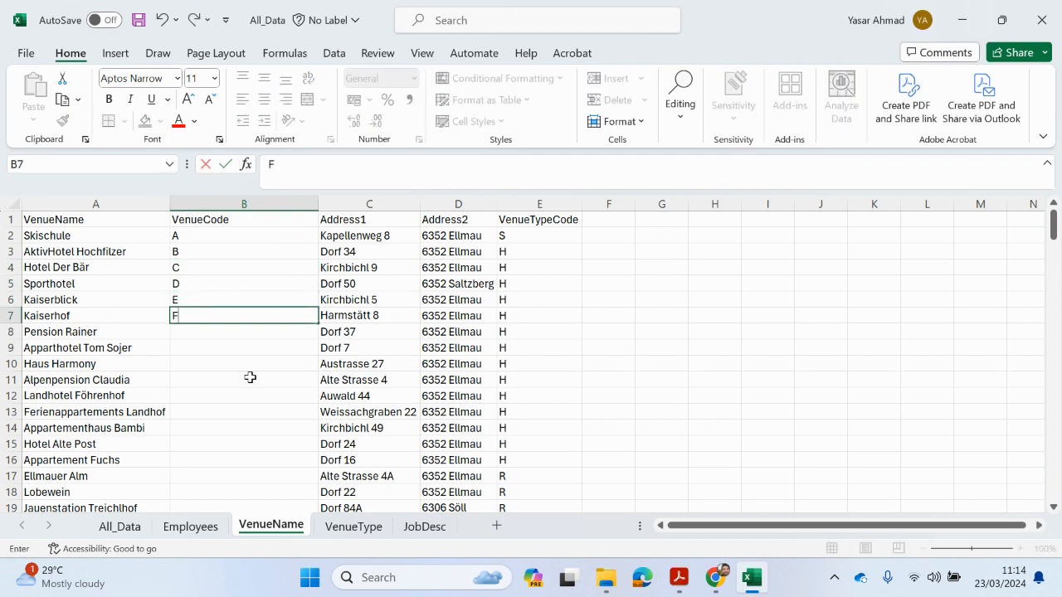
key(Return)
text(G)
key(Return)
text(H)
key(Return)
text(I)
key(Return)
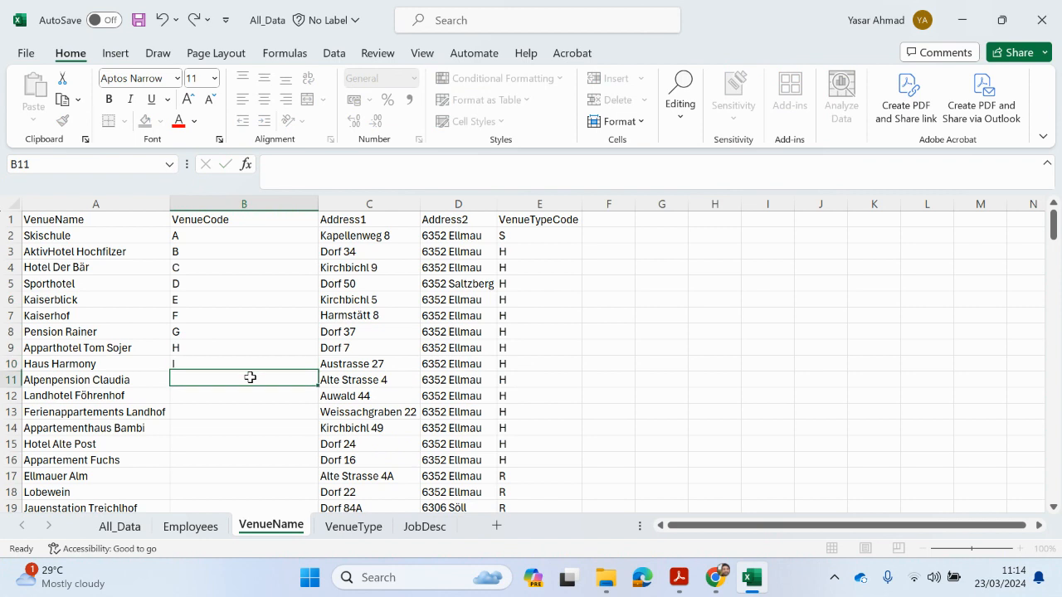
text(J)
key(Return)
text(K)
key(Return)
text(L)
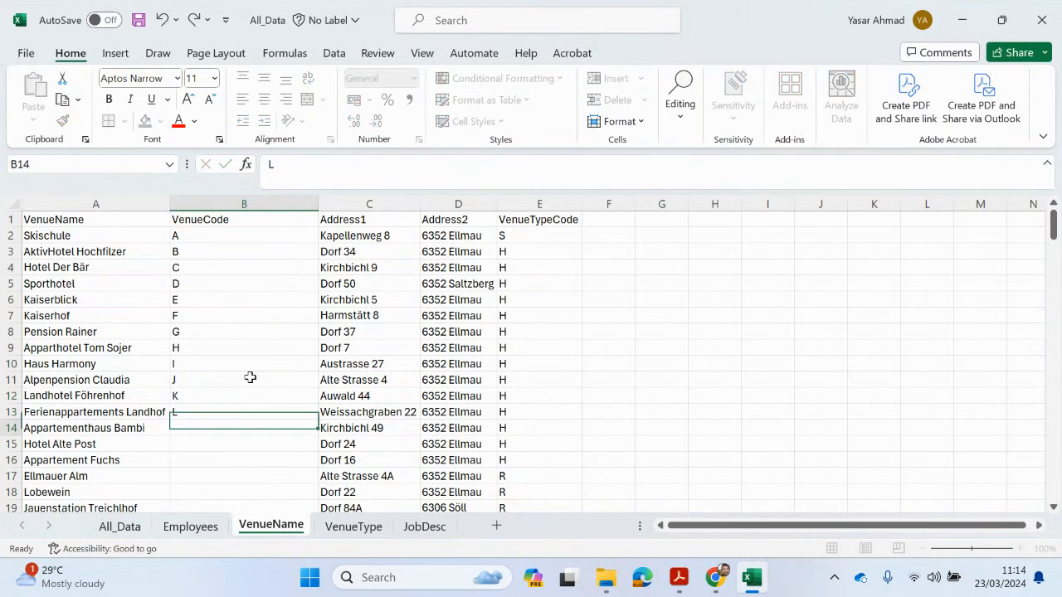
key(Return)
text(M)
key(Return)
text(N)
key(Return)
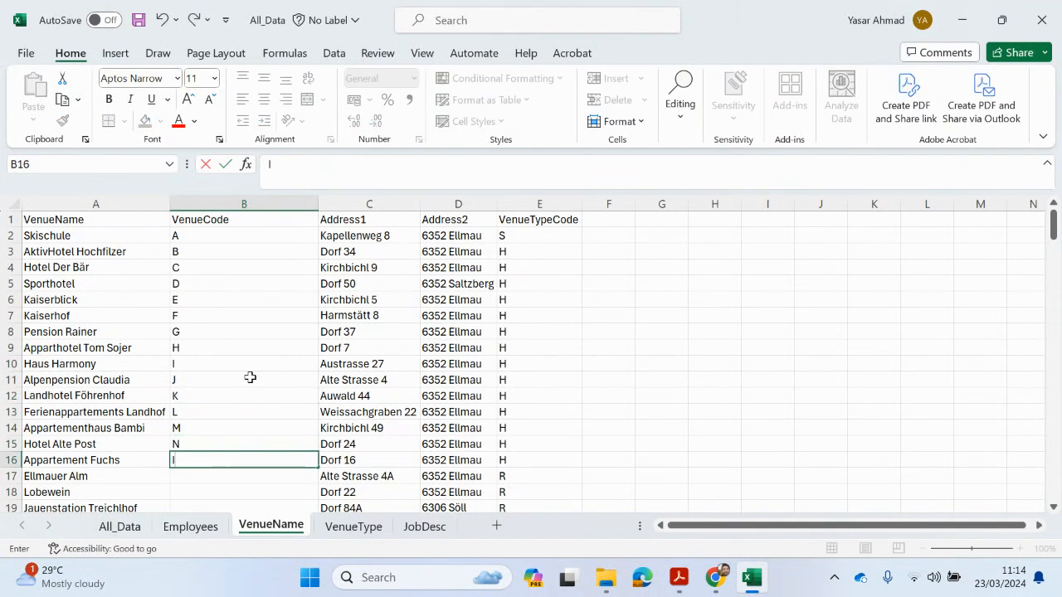
text(O)
key(Return)
text(P)
key(Return)
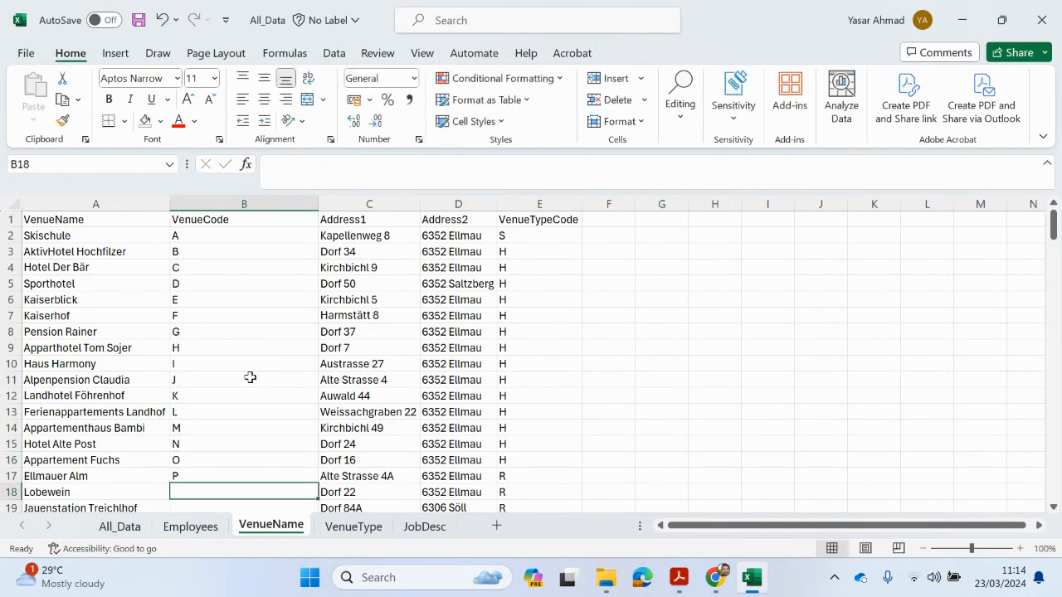
text(Q)
key(Return)
text(R)
key(Return)
text(S)
key(Return)
text(T)
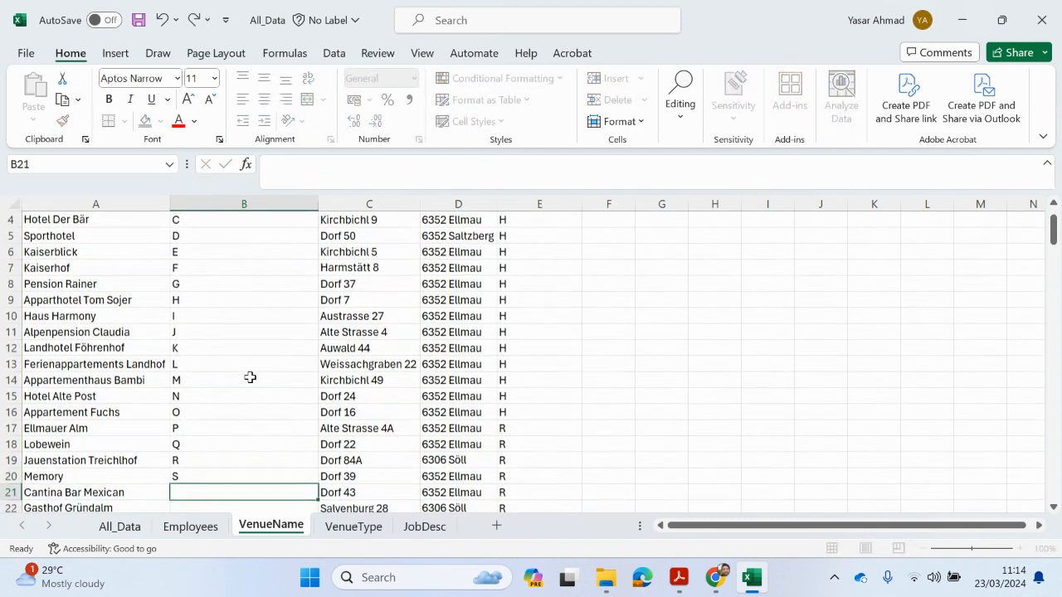
key(Return)
text(U)
key(Return)
text(VenueCode)
key(Return)
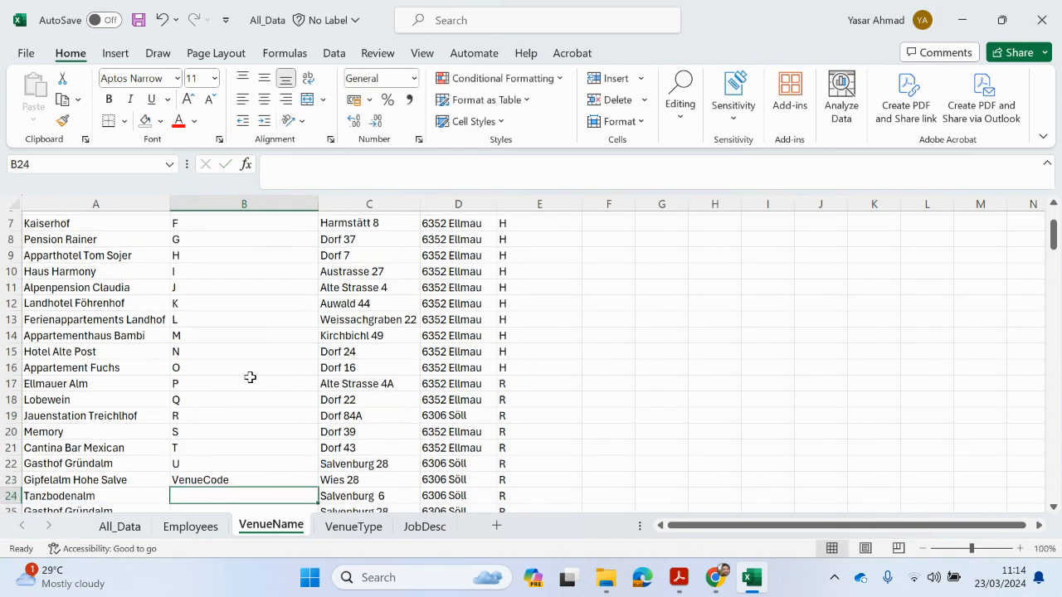
text(W)
key(Return)
text(X)
key(Return)
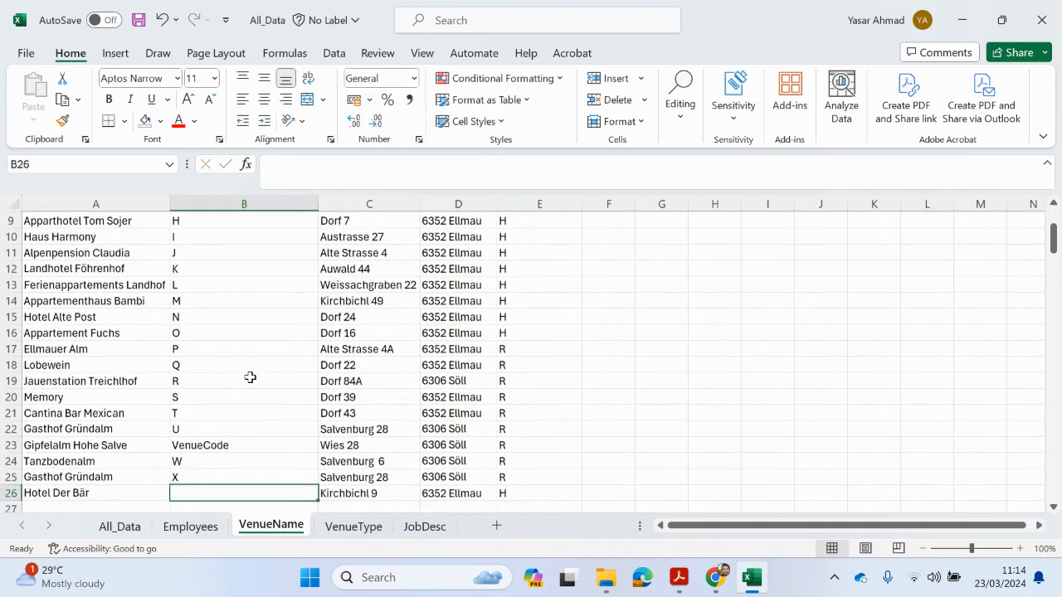
text(Y)
key(Return)
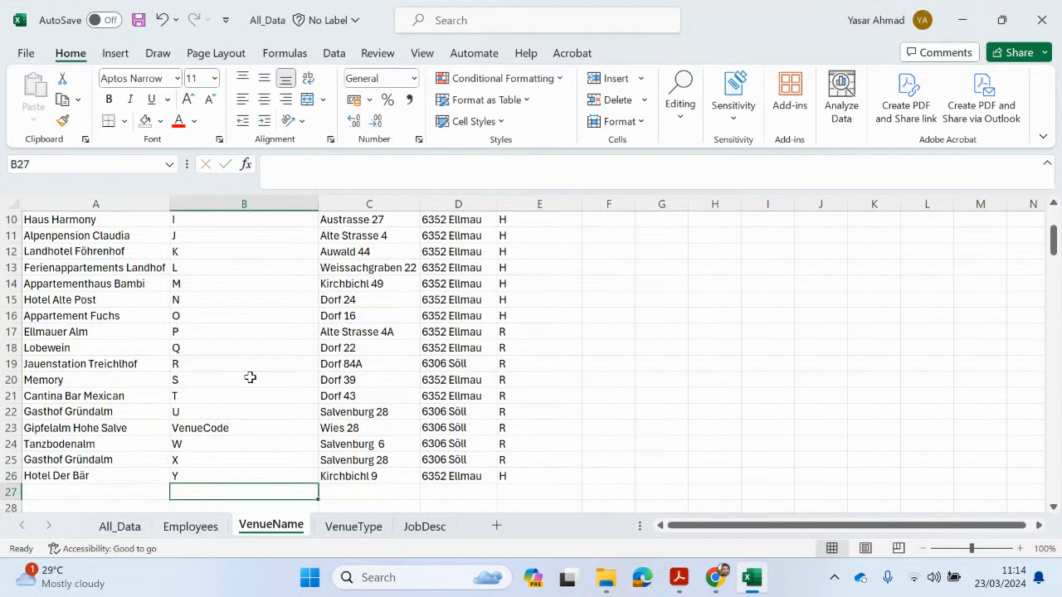
Correct the Gipfelalm Hohe Salve venue code in B23 to V
double_click(248, 428)
drag(249, 428, 194, 428)
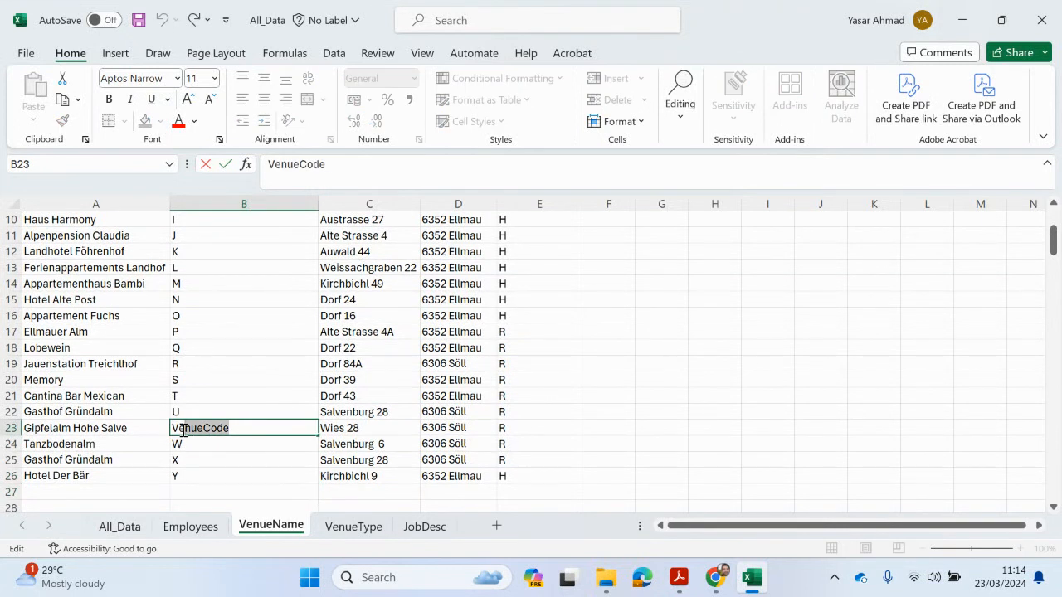
key(BackSpace)
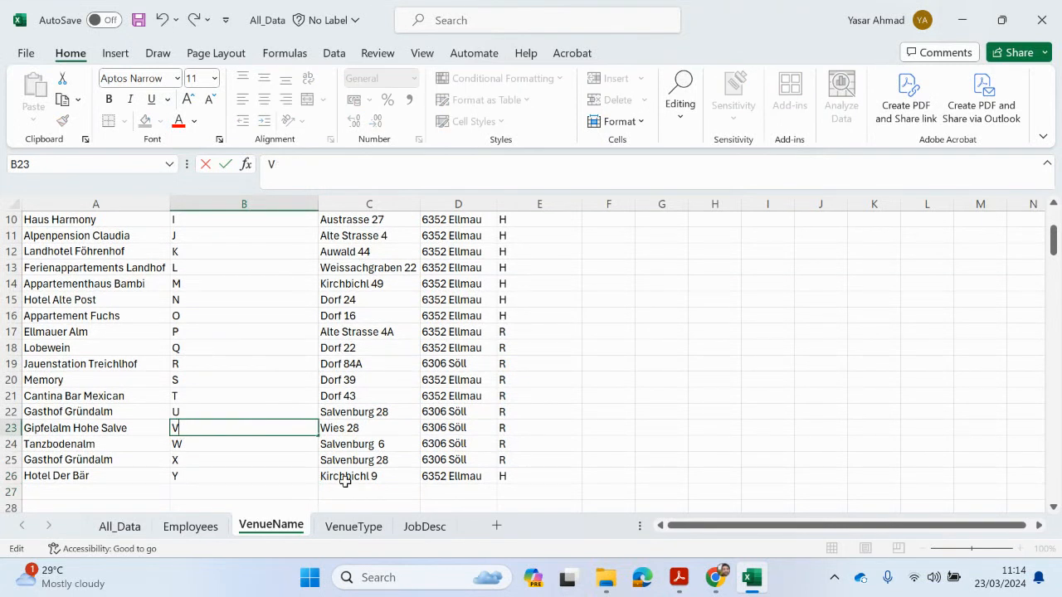
click(945, 351)
scroll(841, 396, up, 3)
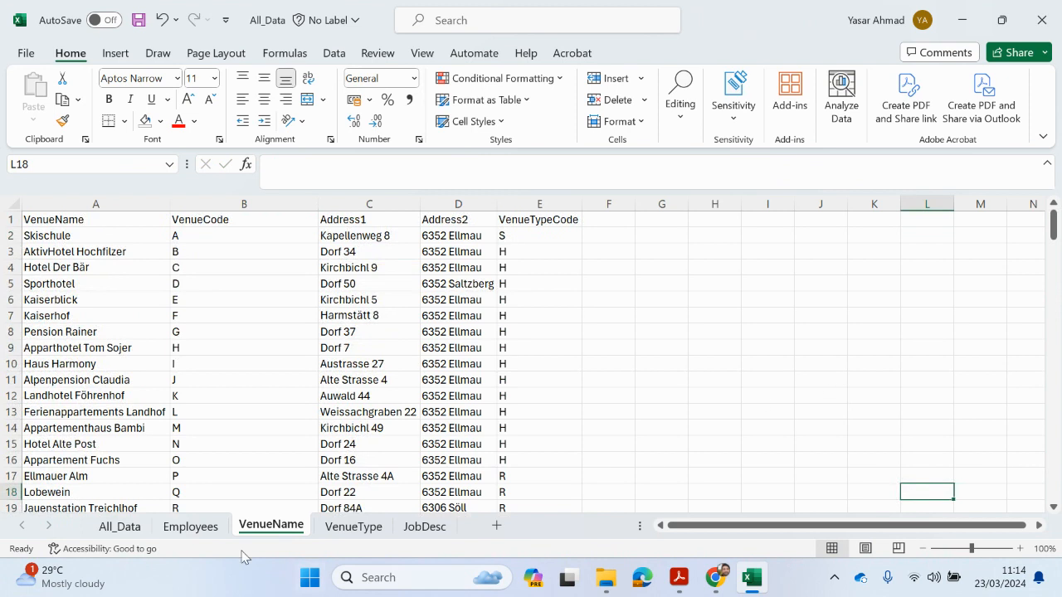
Clear all the old venue codes below the VenueCode header in column G of the All_Data sheet
click(138, 531)
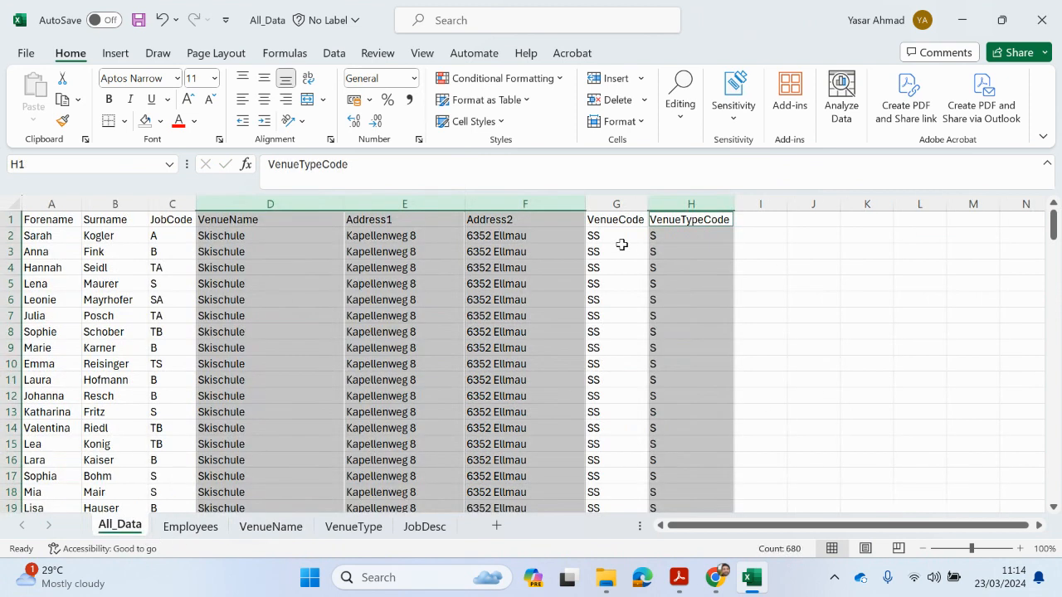
click(226, 236)
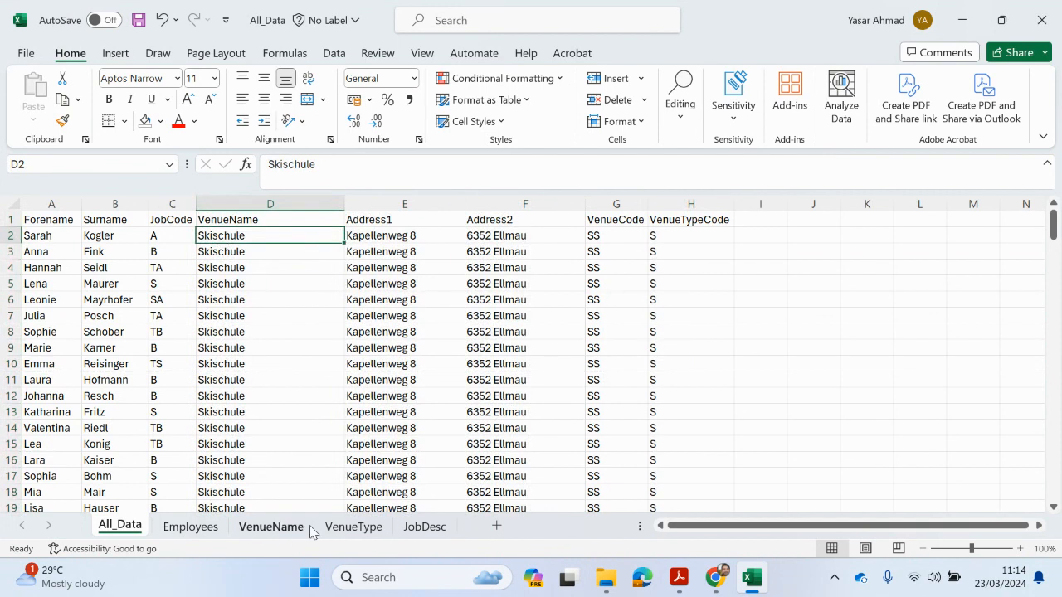
click(211, 531)
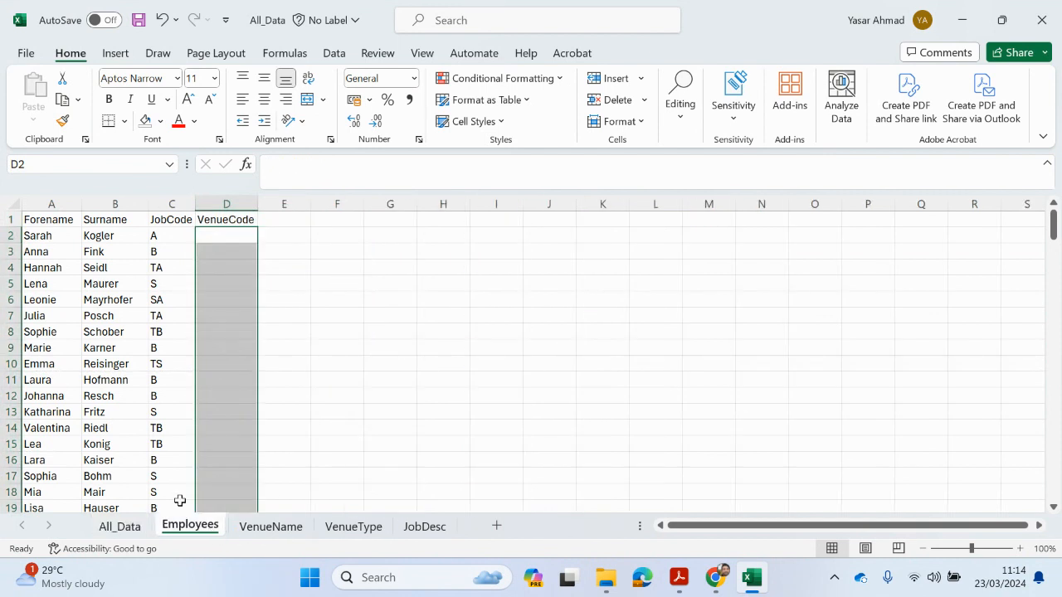
click(131, 528)
drag(602, 235, 611, 334)
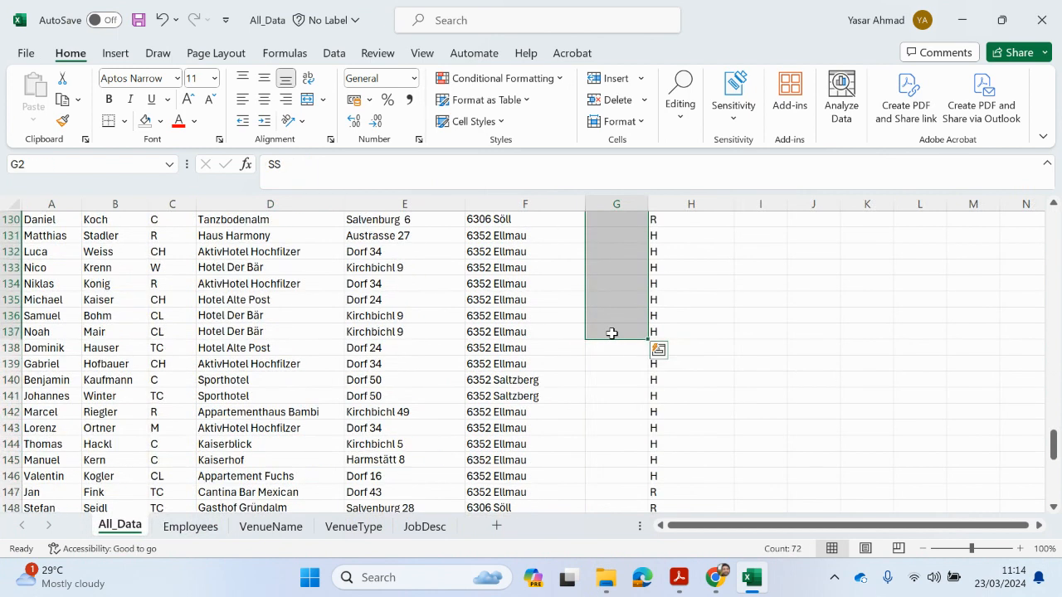
scroll(625, 356, up, 20)
Begin a VLOOKUP formula in G2 of the All_Data sheet, using the venue name in D2 as the lookup value
click(621, 234)
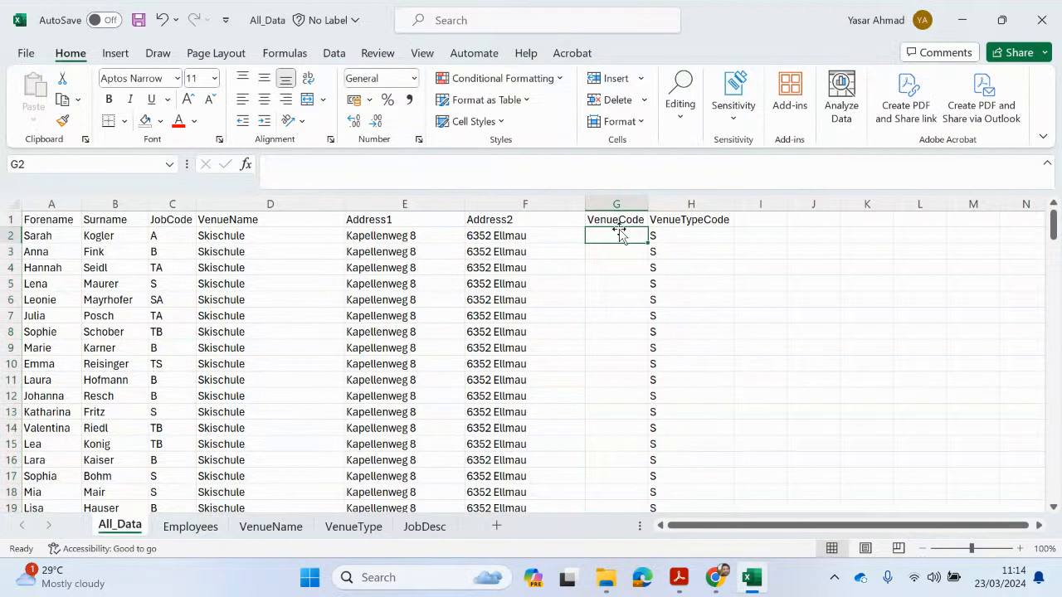
text(=VLOO)
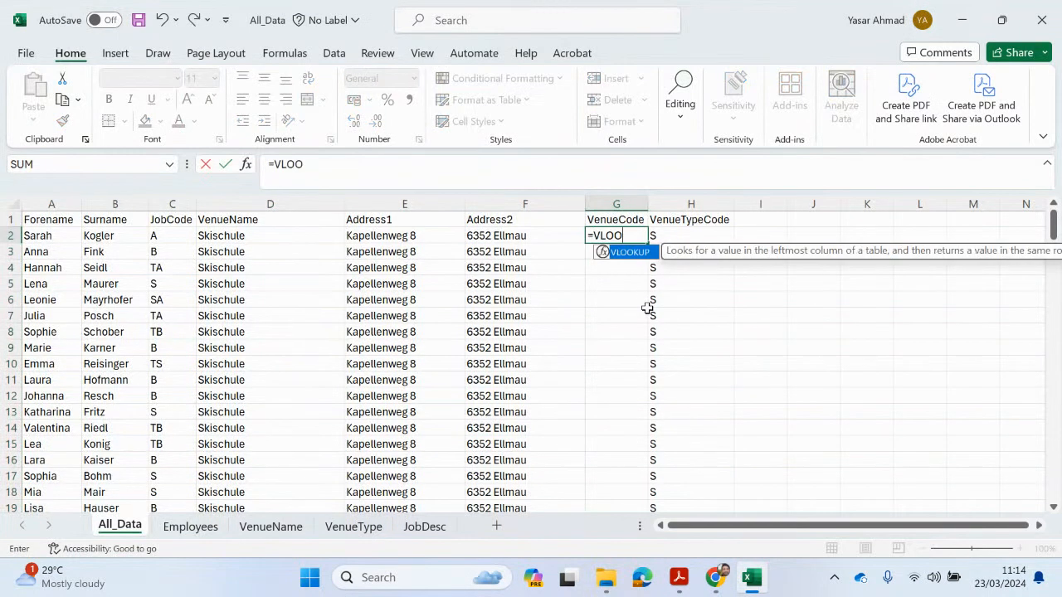
double_click(636, 254)
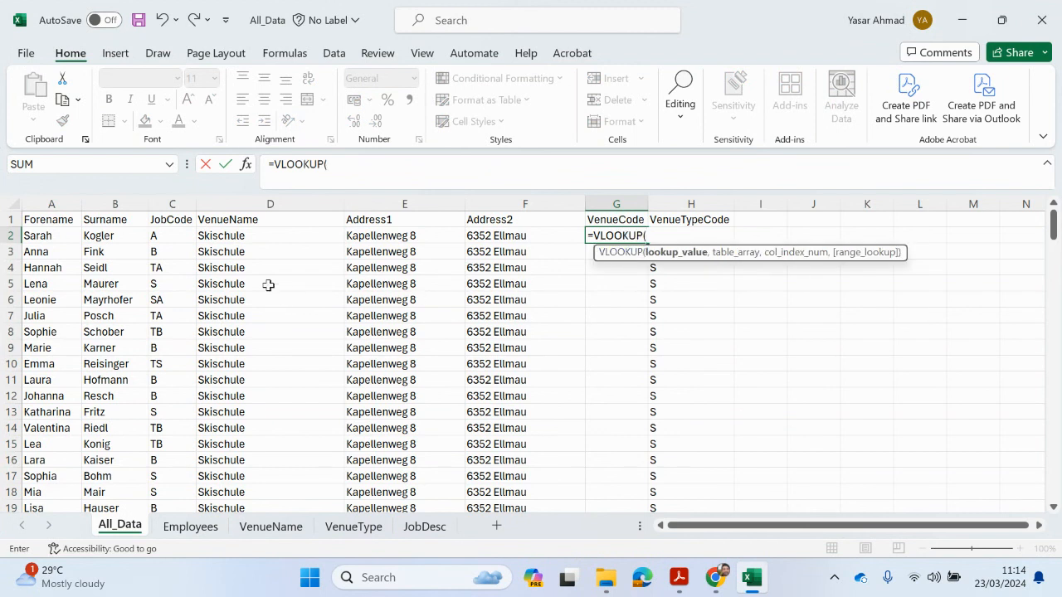
click(247, 239)
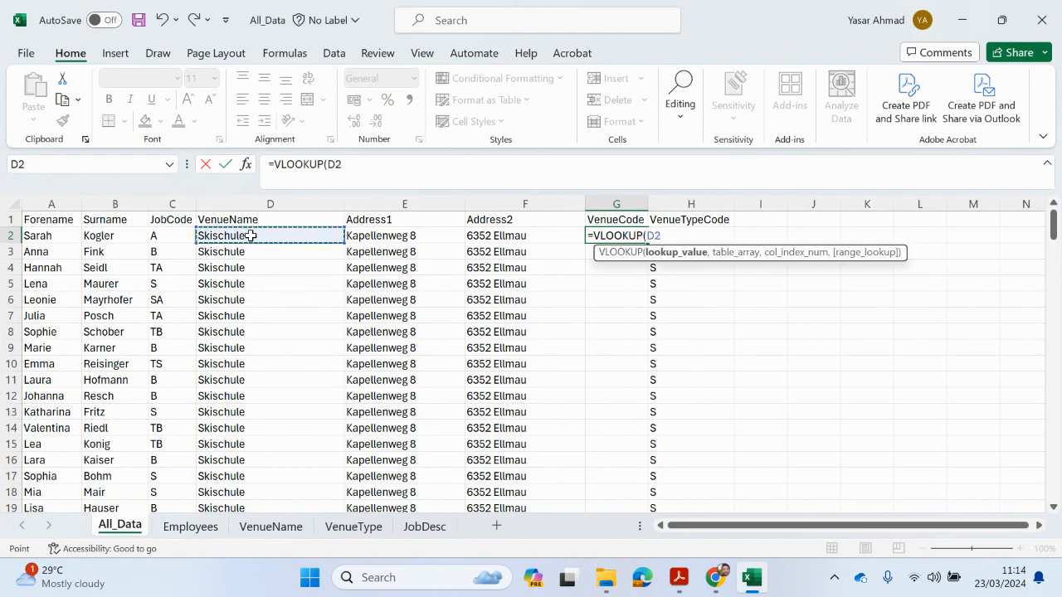
scroll(251, 248, down, 17)
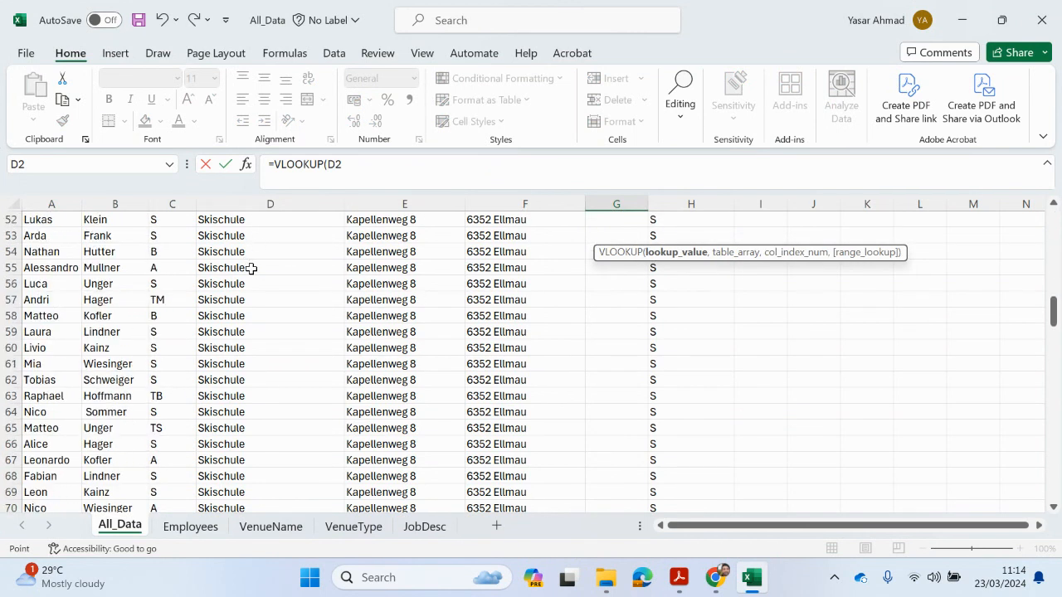
scroll(251, 268, down, 16)
scroll(258, 273, up, 12)
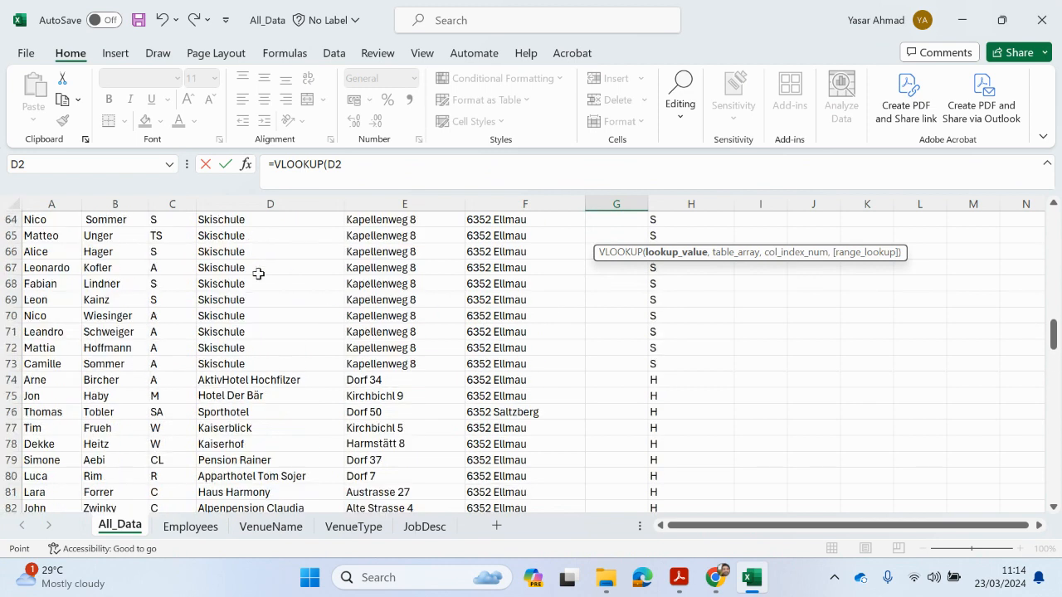
scroll(258, 273, up, 20)
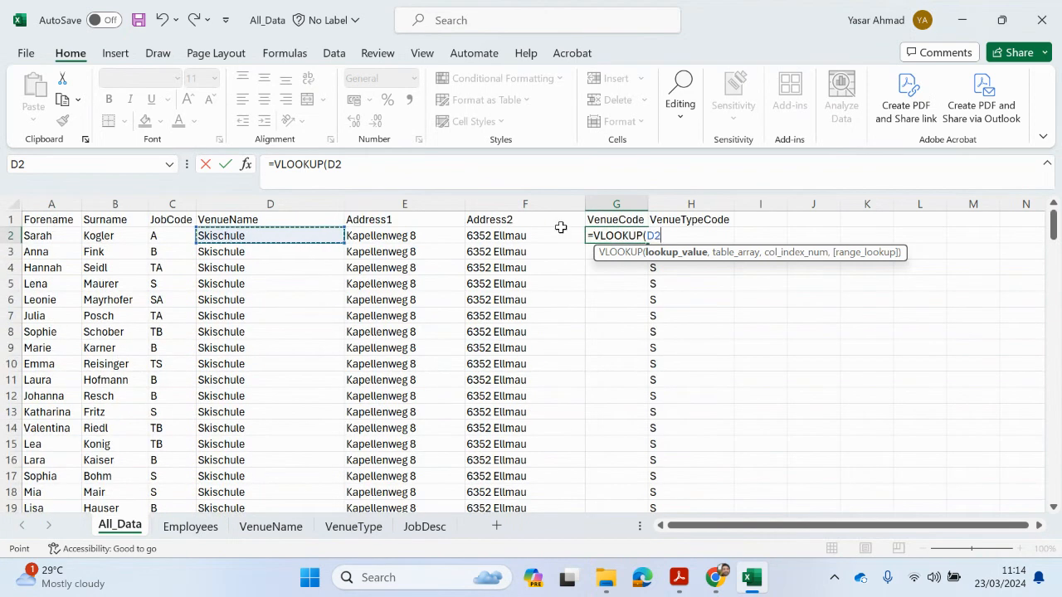
click(385, 164)
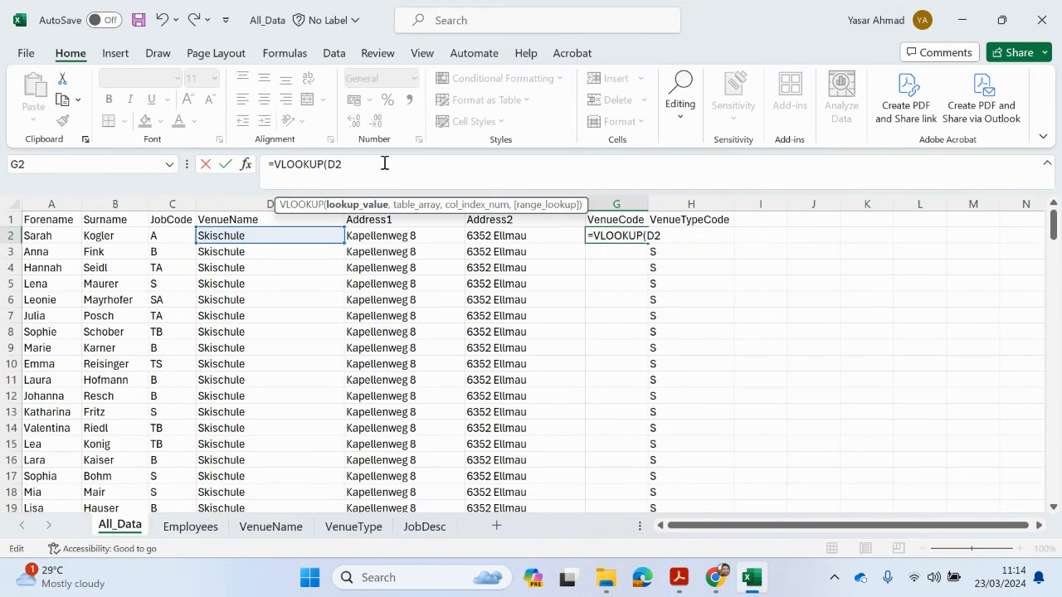
text(,)
Complete the VLOOKUP with the absolute table range VenueName!$A$2:$B$26, column index 2 and FALSE for an exact match
click(282, 522)
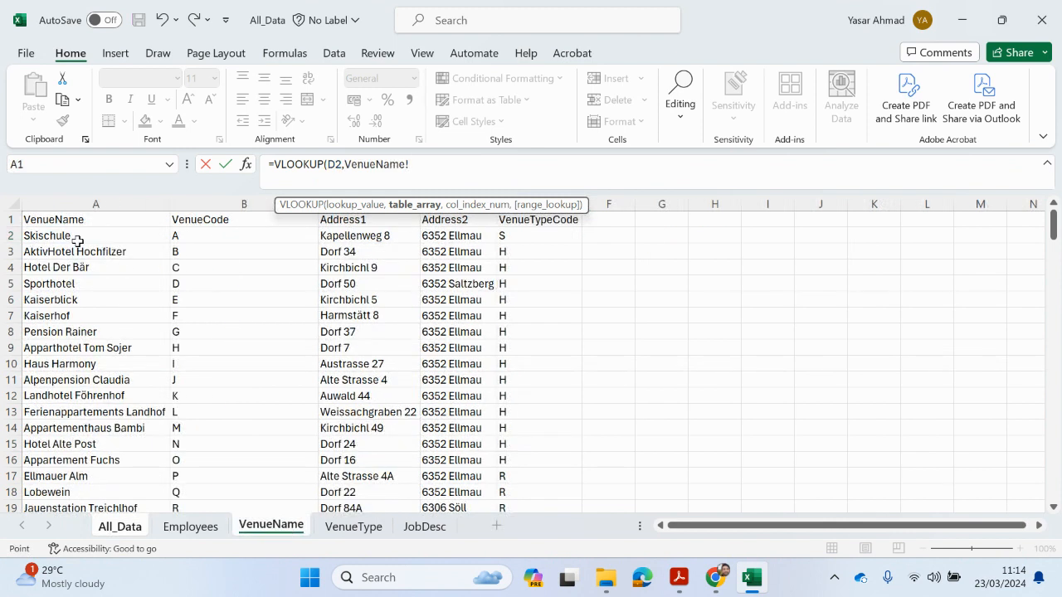
drag(76, 236, 225, 484)
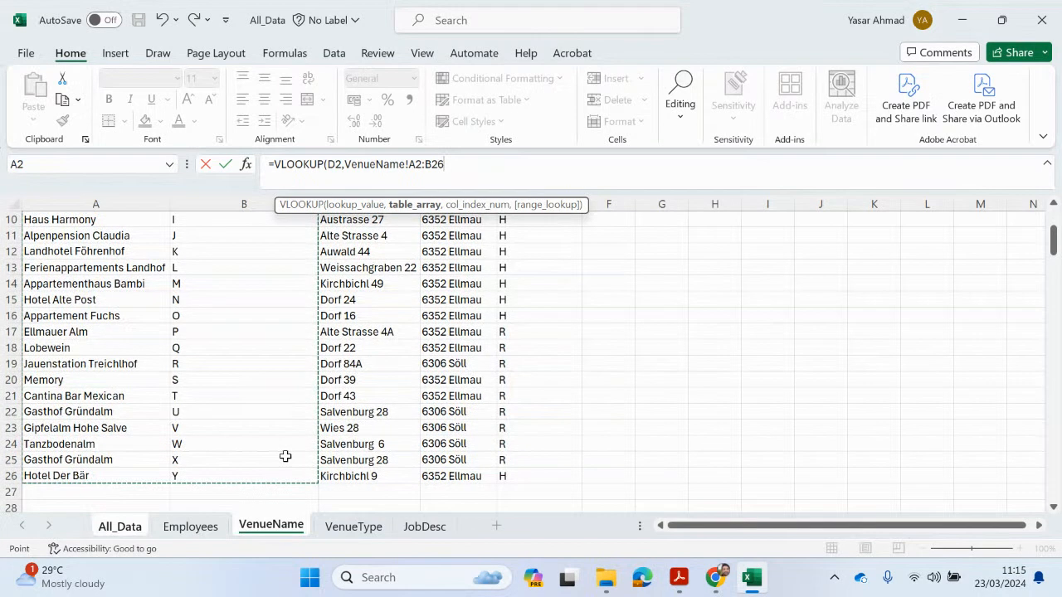
key(F4)
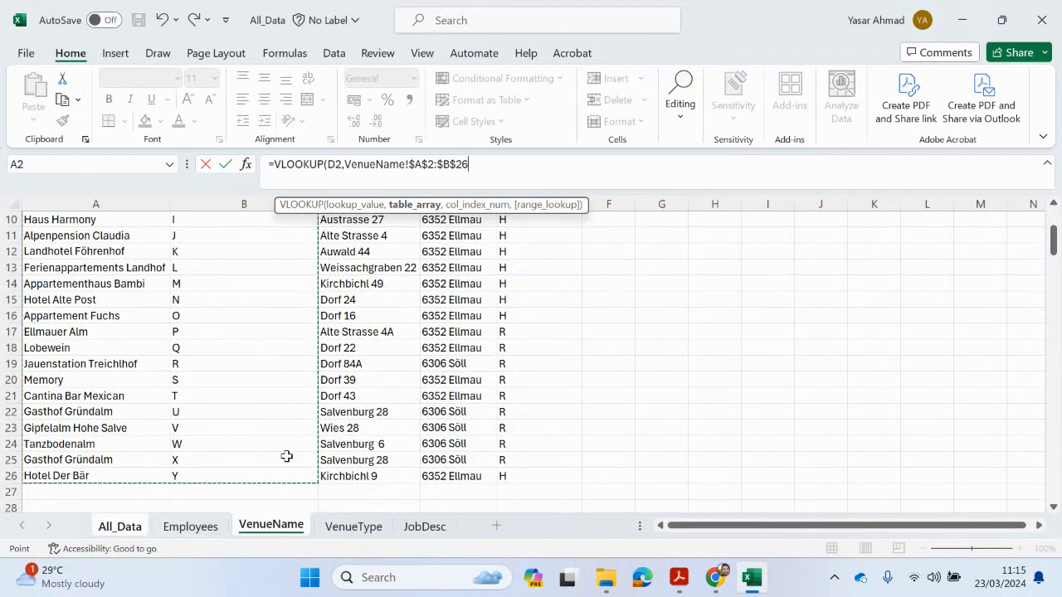
text(,)
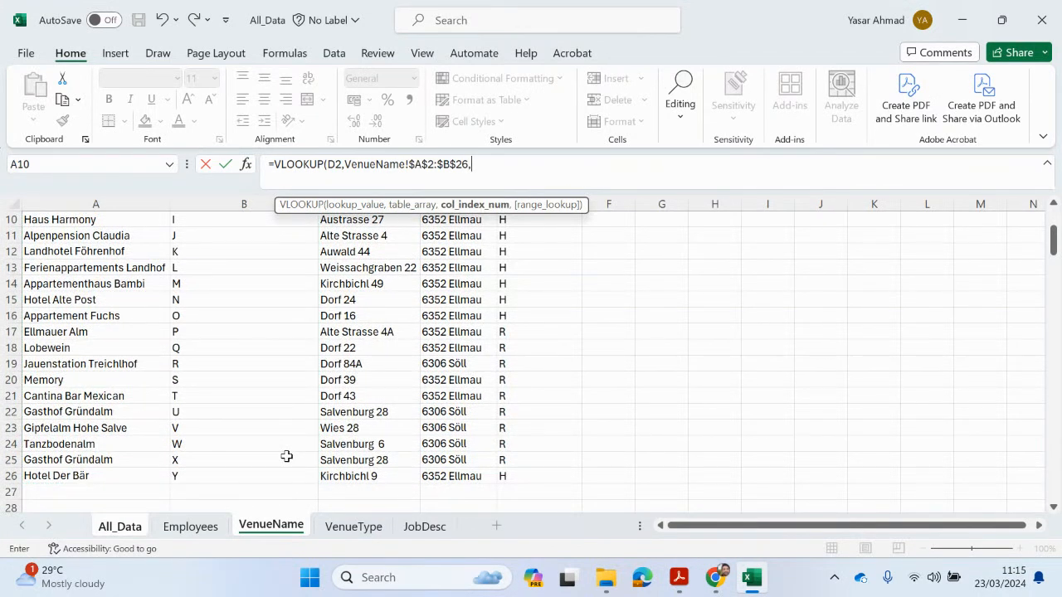
text(2,)
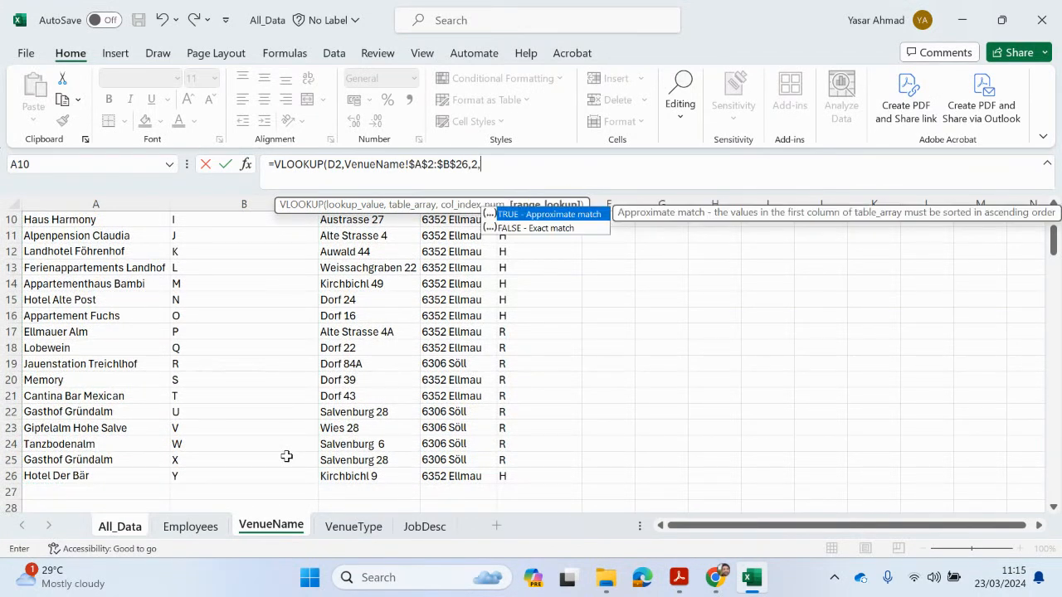
double_click(517, 232)
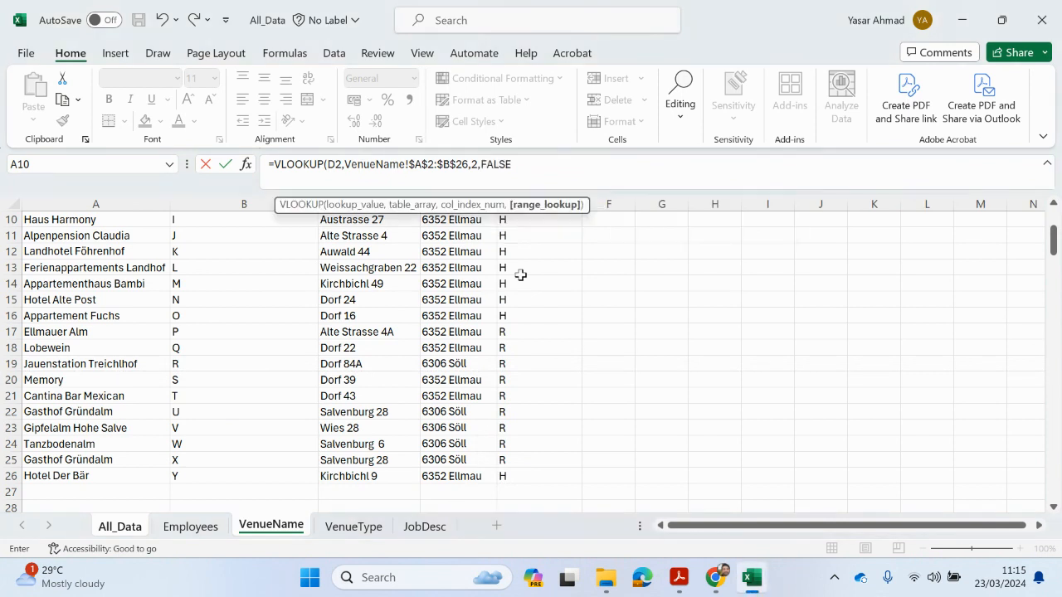
key(Return)
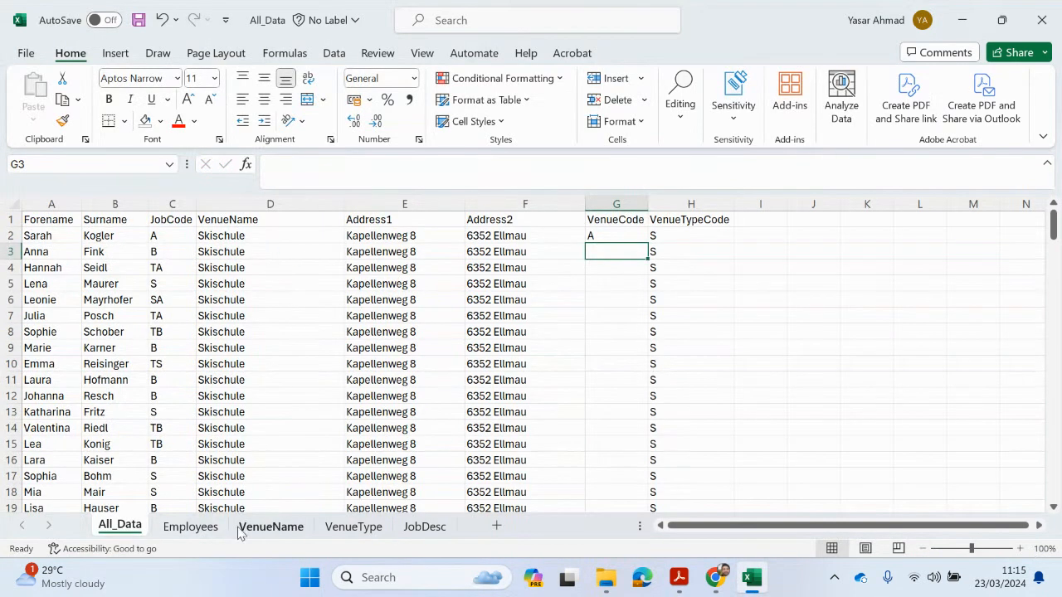
Fill the VenueCode lookup formula from G2 down column G for every employee row in All_Data
click(270, 526)
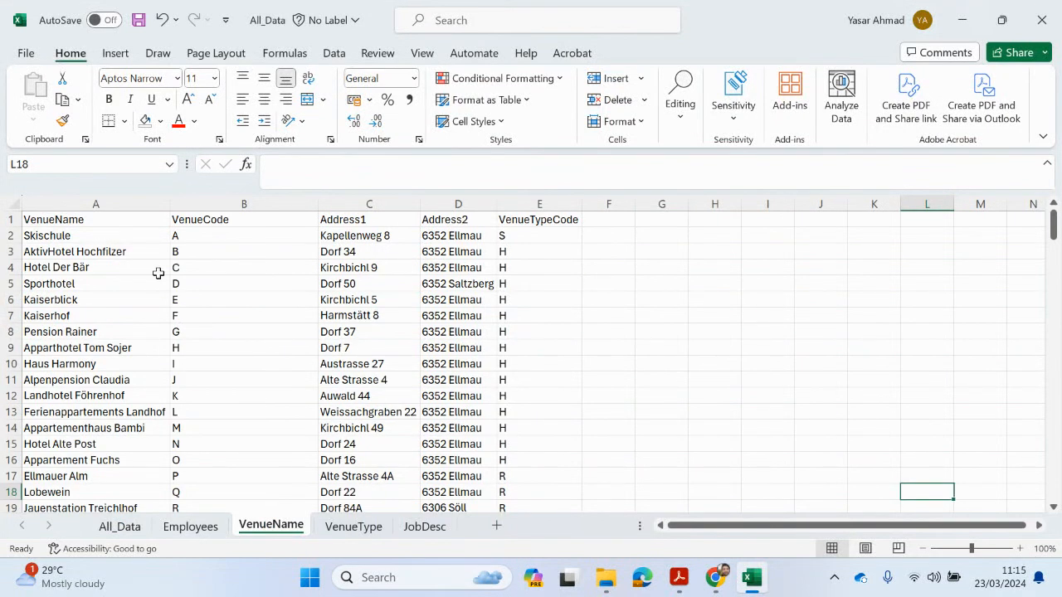
click(126, 526)
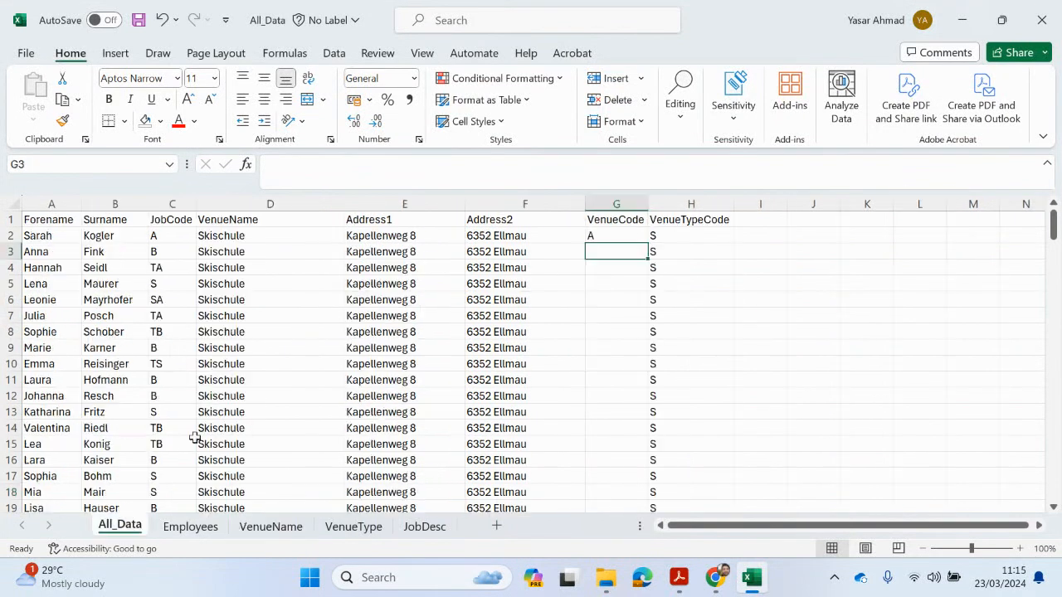
click(624, 237)
double_click(646, 246)
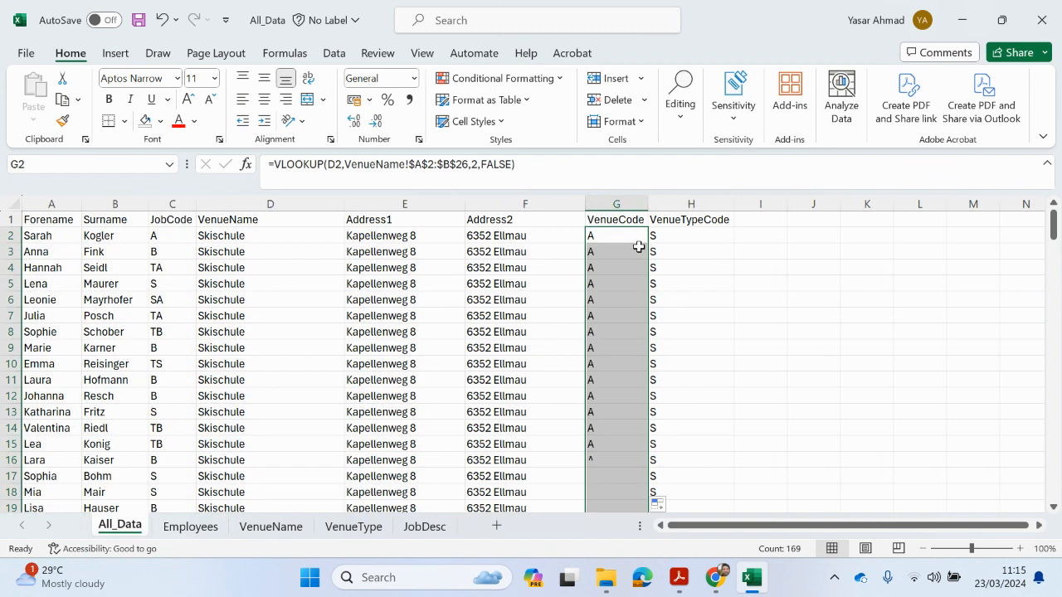
Check the looked-up codes for AktivHotel Hochfilzer and Hotel Der Bär in All_Data against the VenueName sheet
scroll(622, 274, down, 8)
scroll(617, 301, down, 16)
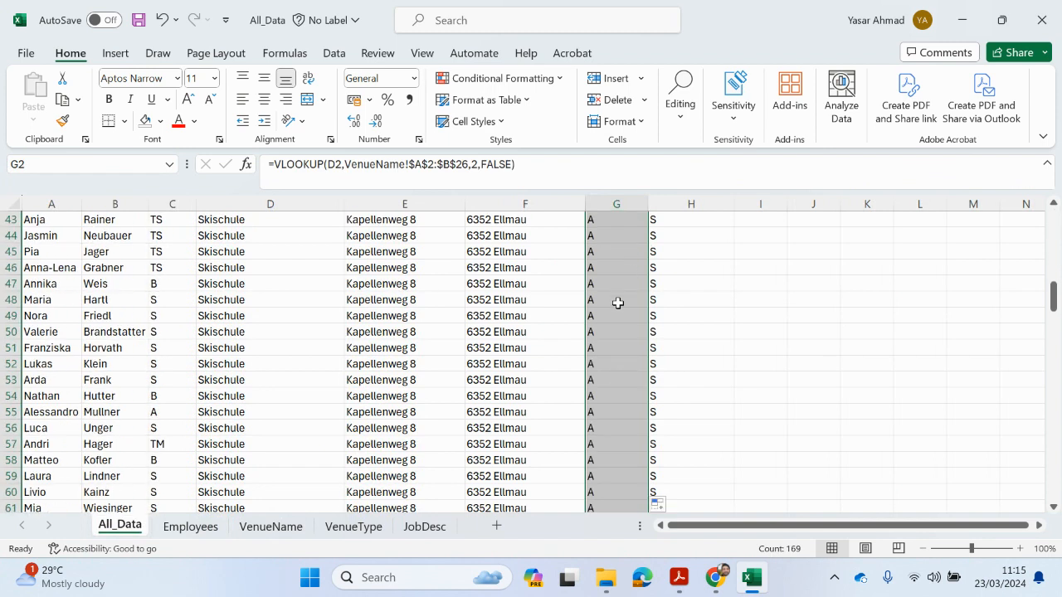
scroll(608, 277, up, 2)
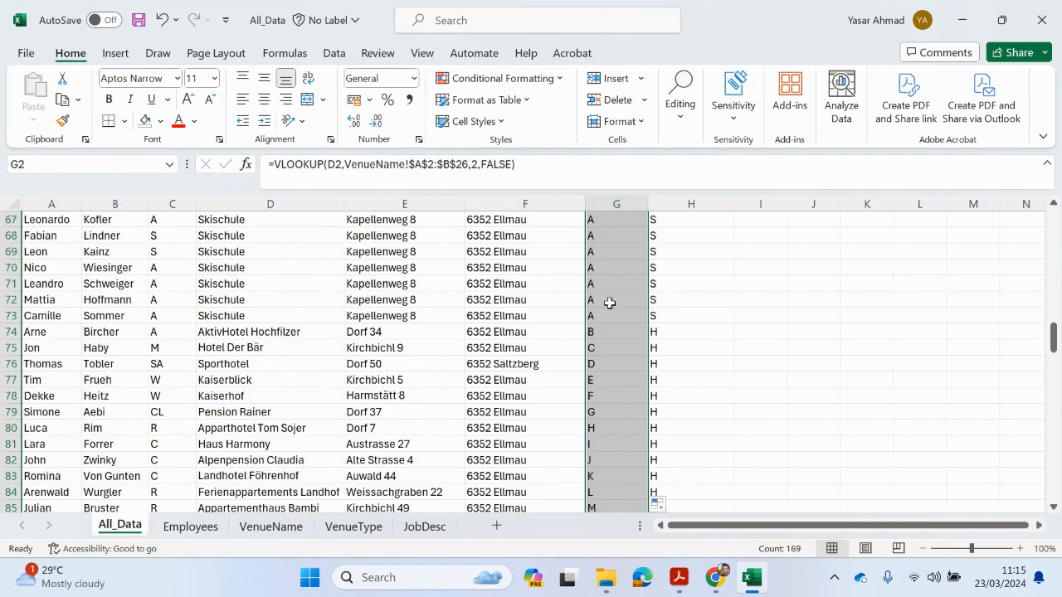
click(591, 332)
click(302, 331)
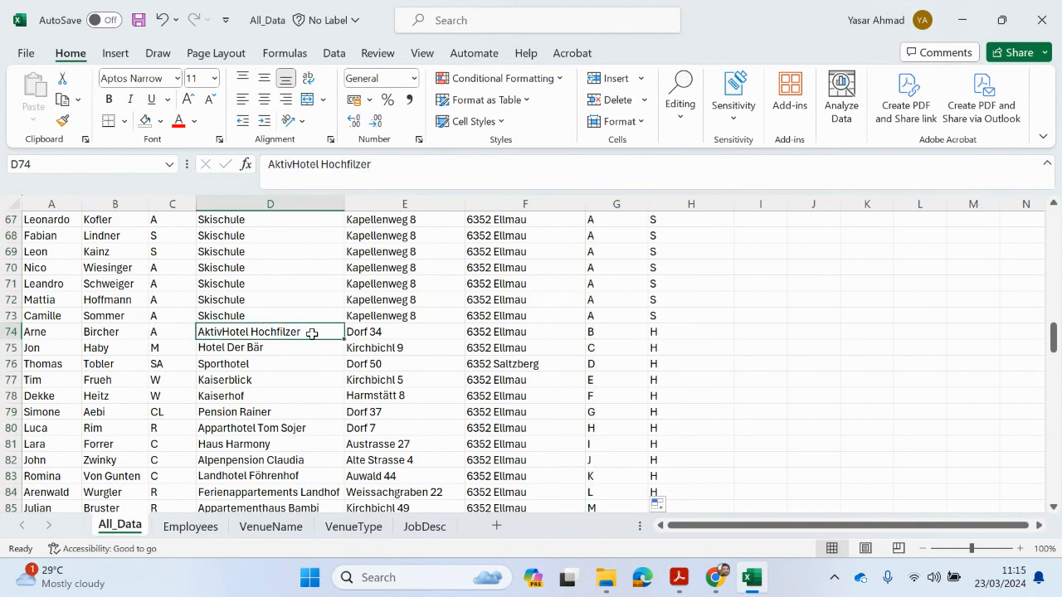
click(273, 525)
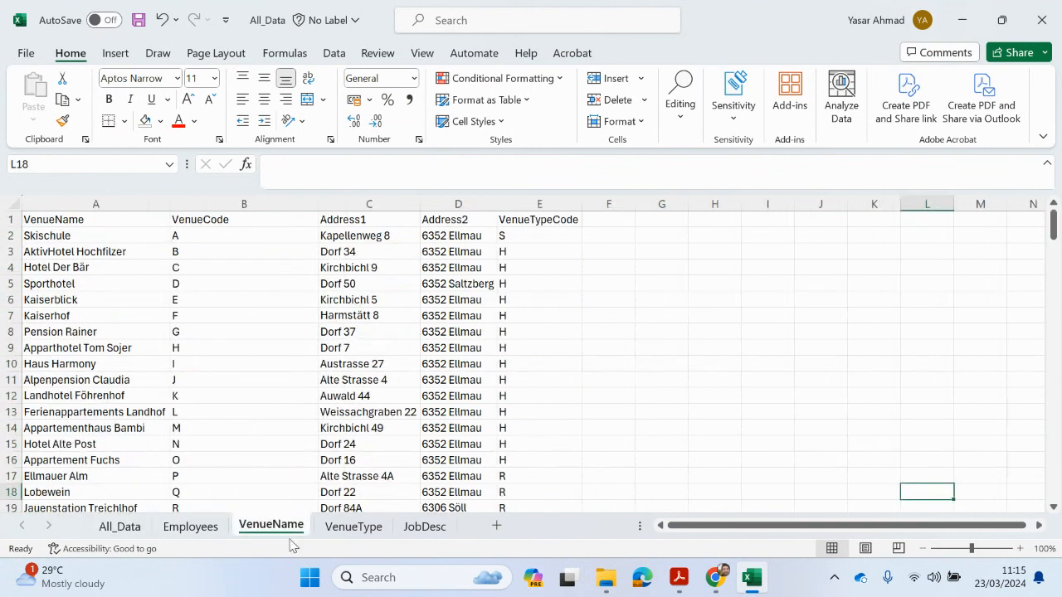
click(176, 276)
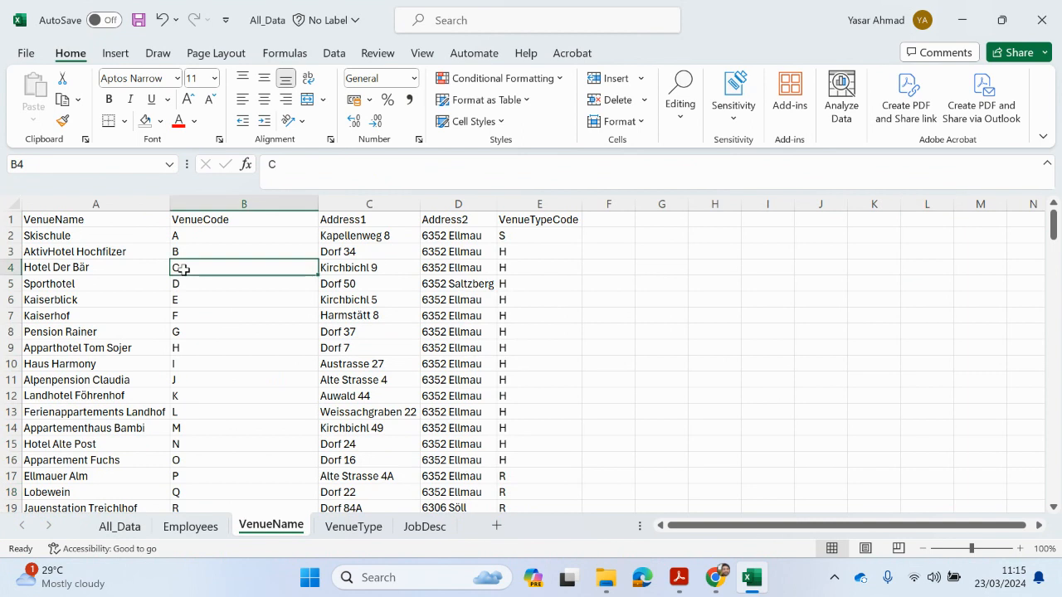
click(131, 526)
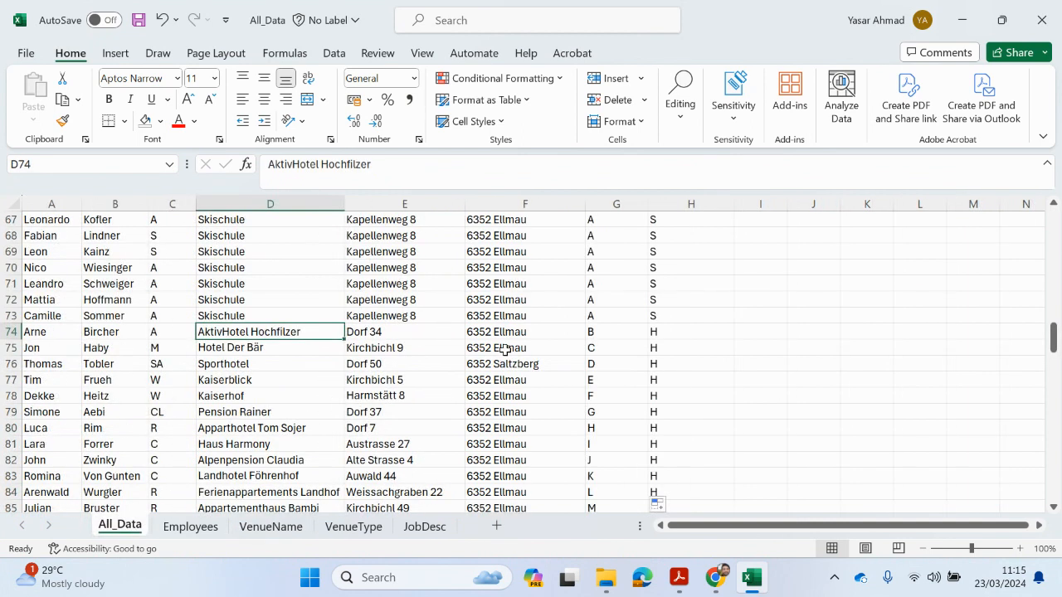
click(254, 349)
click(257, 528)
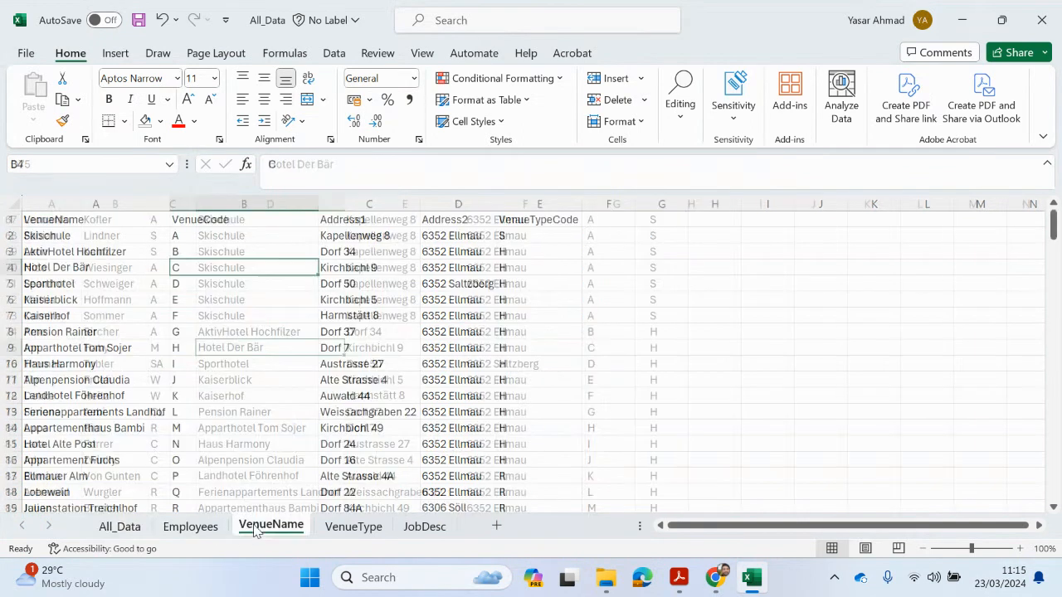
click(138, 533)
scroll(614, 356, up, 20)
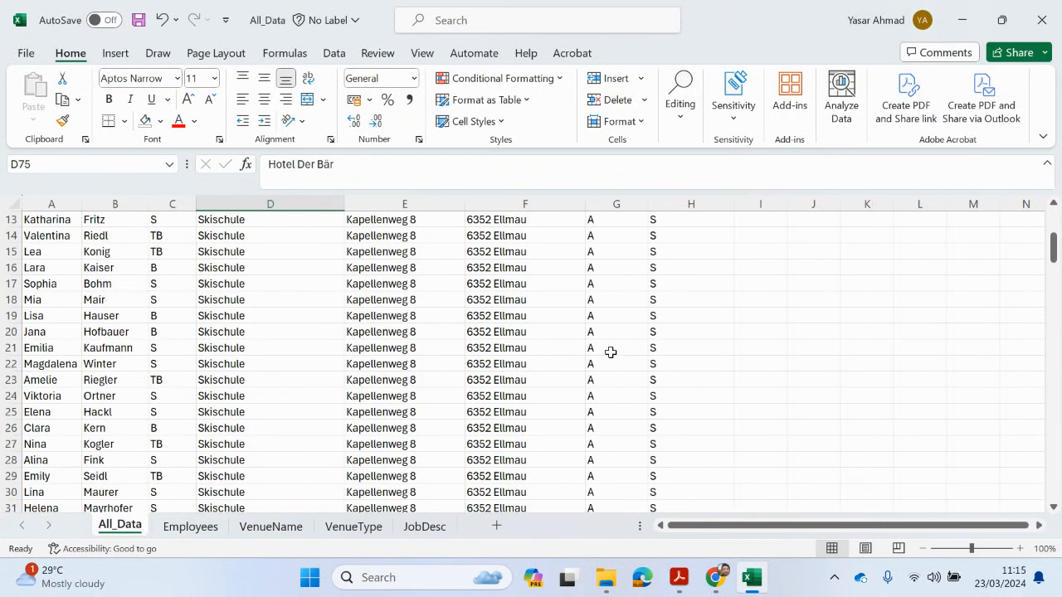
Try to copy the VenueCode formula column from All_Data into column D of the Employees sheet, and undo the paste
click(618, 204)
right_click(621, 209)
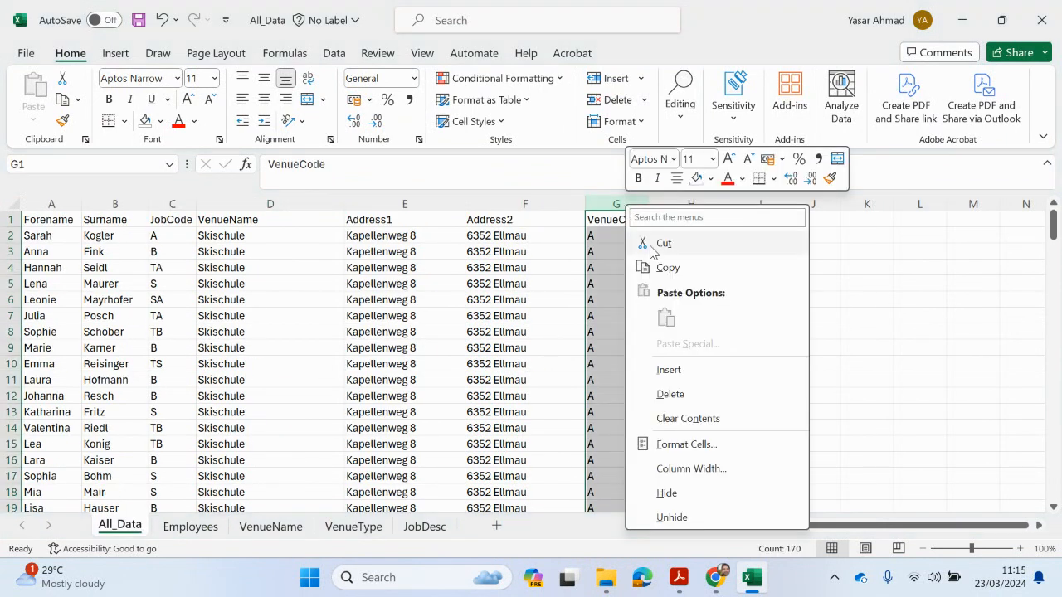
click(664, 267)
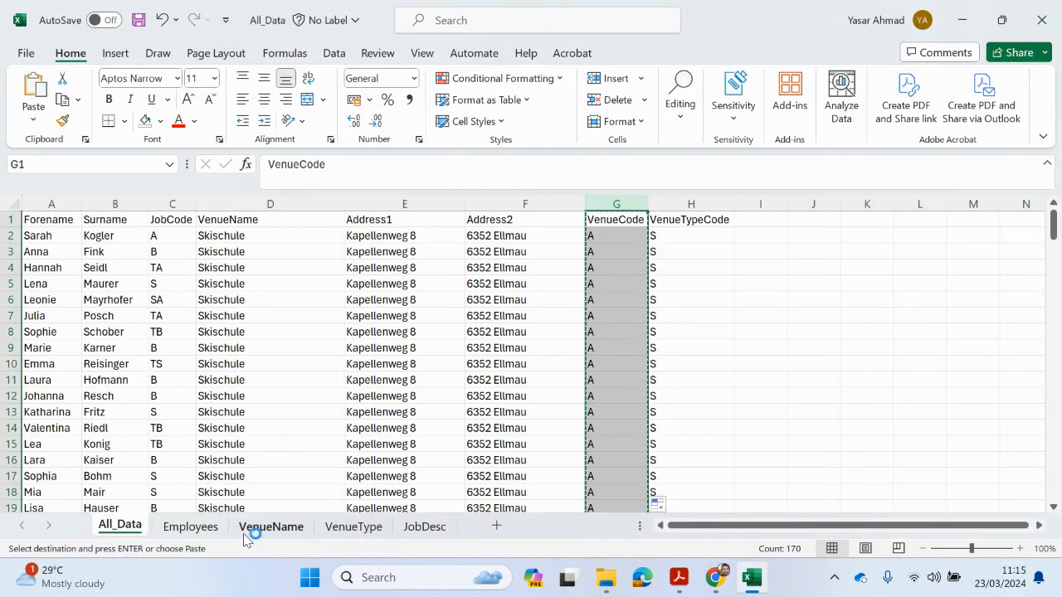
click(213, 528)
click(239, 211)
right_click(240, 212)
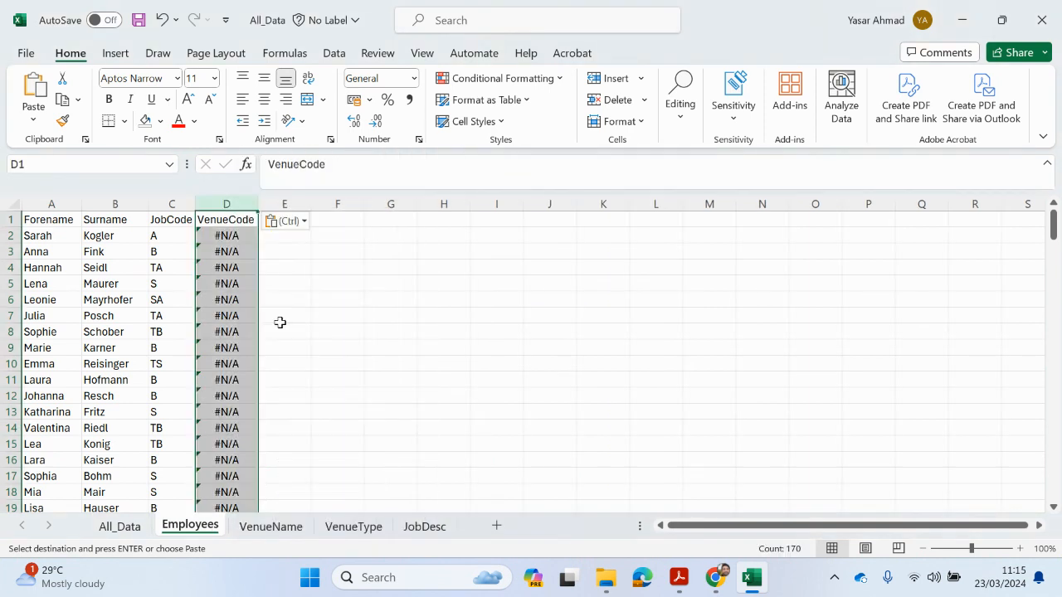
key(ctrl+z)
Replace the VenueCode formulas in column G of All_Data with their values by copying and pasting values in place
click(119, 525)
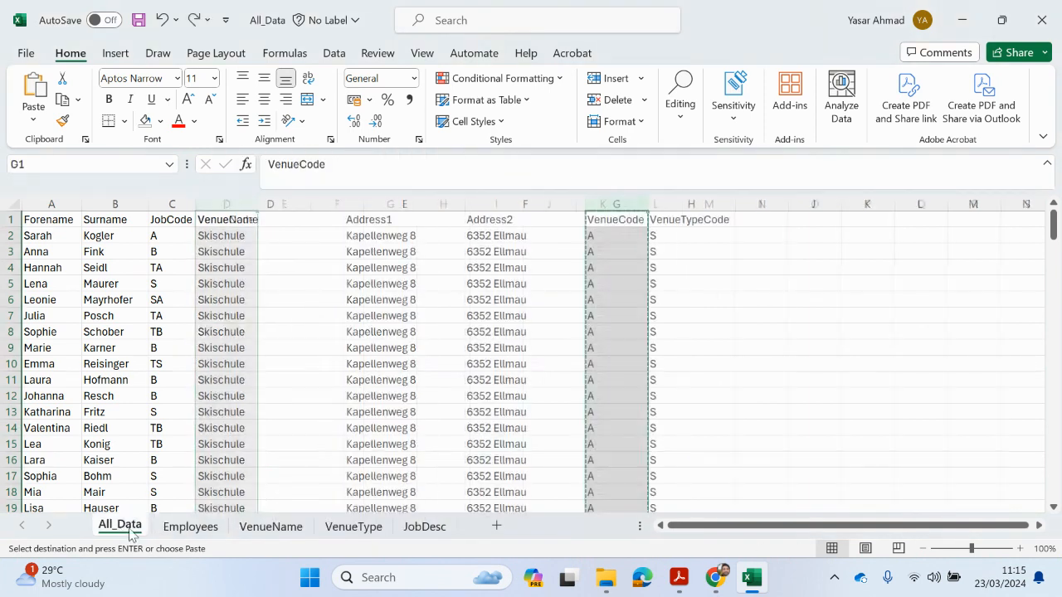
right_click(603, 202)
click(637, 265)
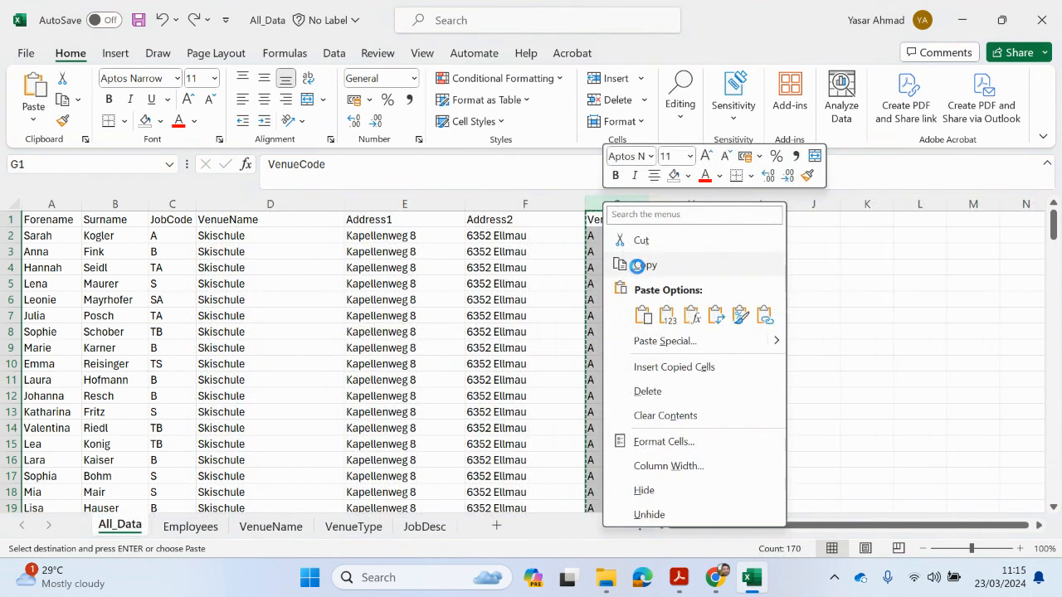
right_click(612, 203)
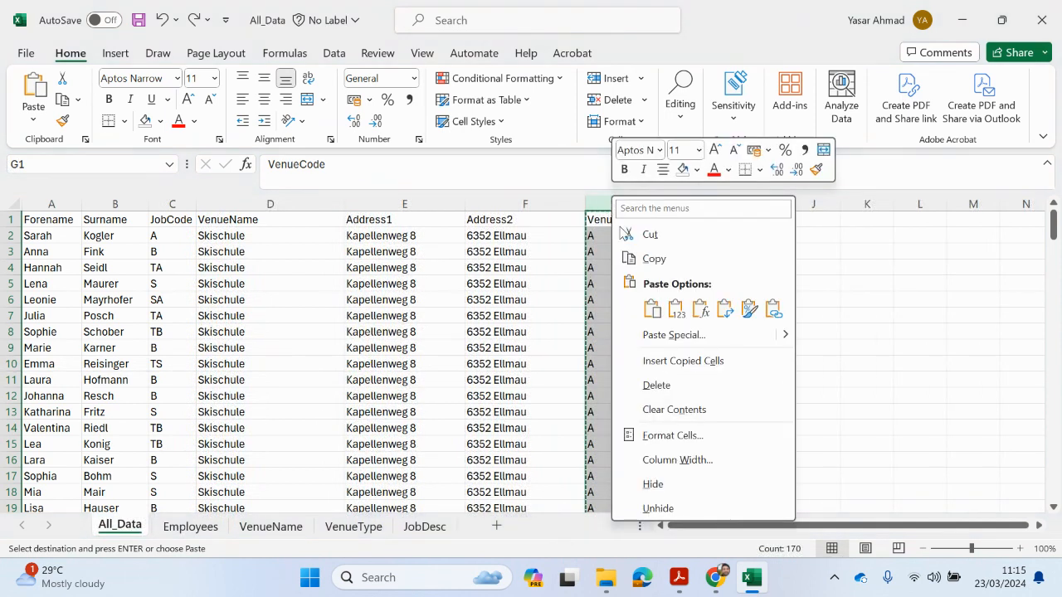
click(677, 309)
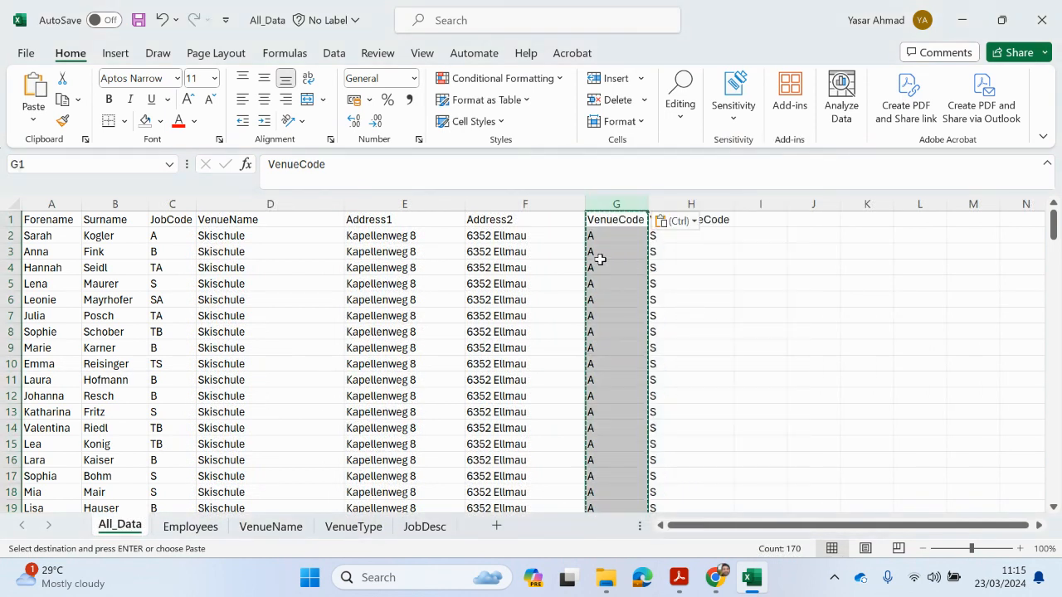
Copy the VenueCode column from All_Data and paste it as values into column D of the Employees sheet
right_click(612, 205)
click(662, 276)
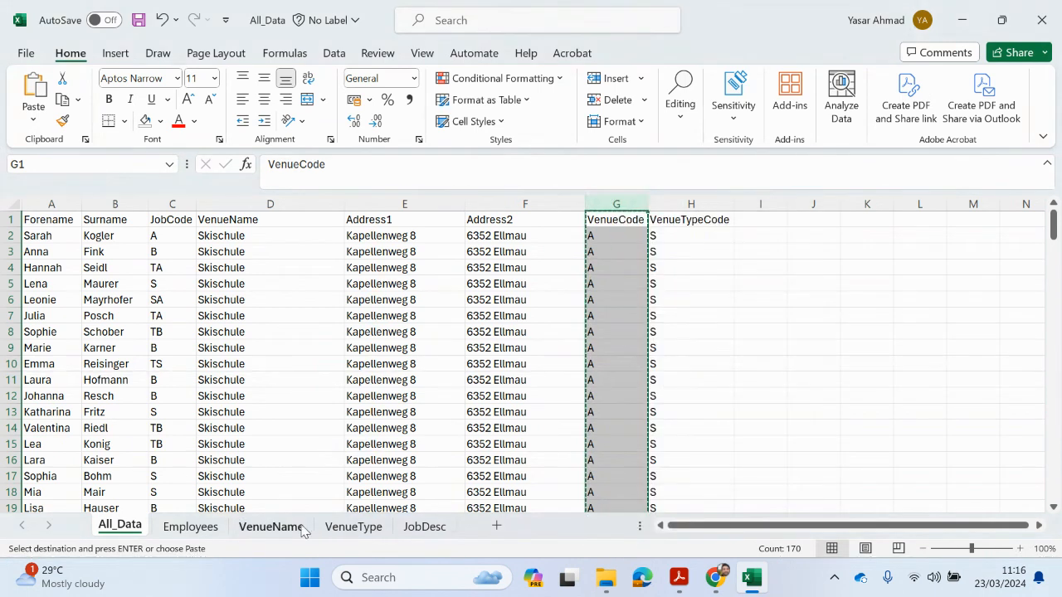
click(287, 528)
click(190, 526)
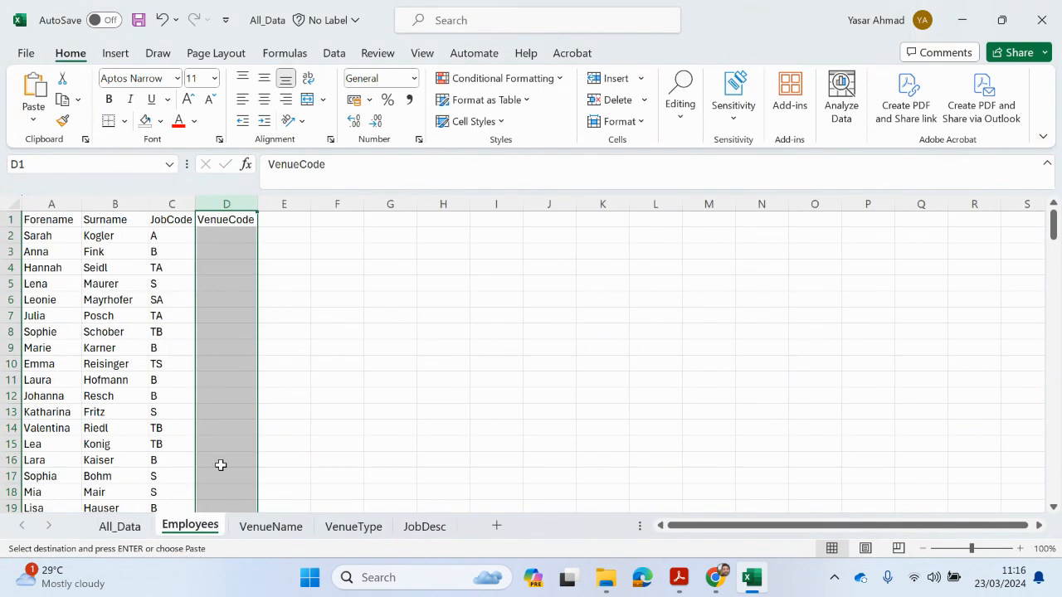
right_click(226, 209)
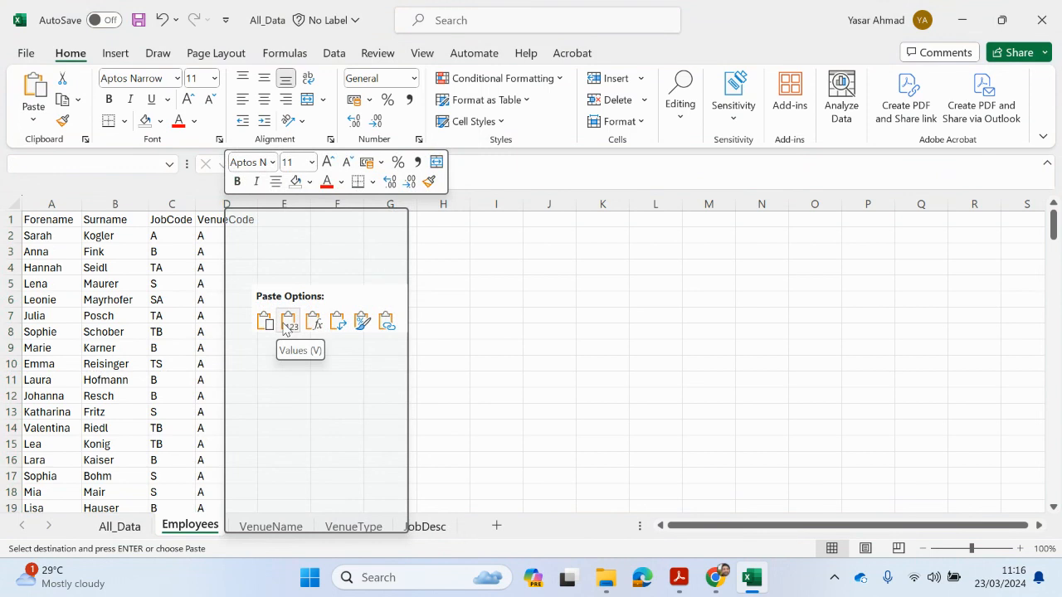
click(286, 323)
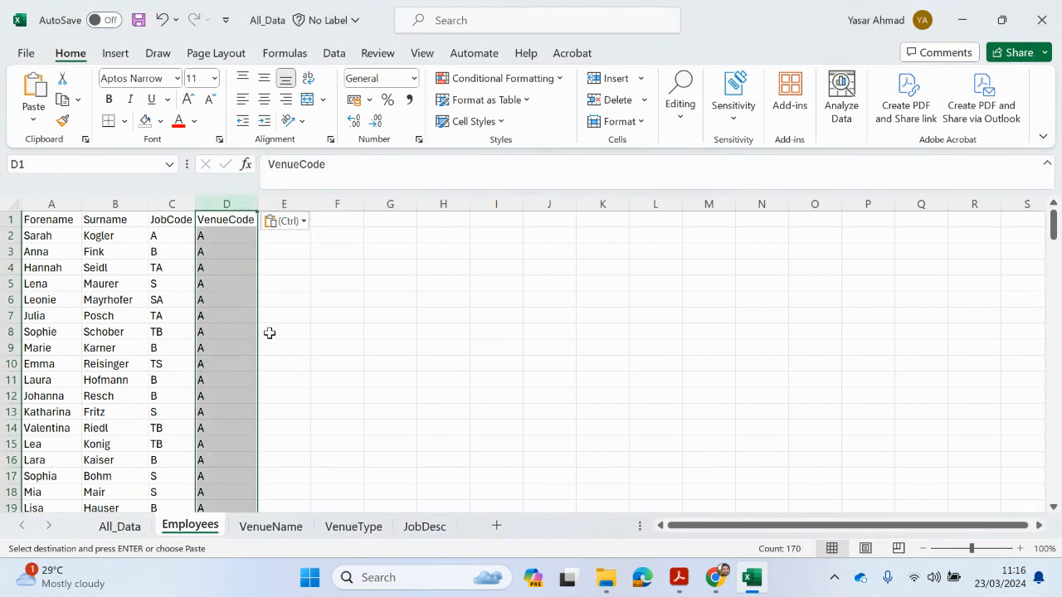
click(236, 234)
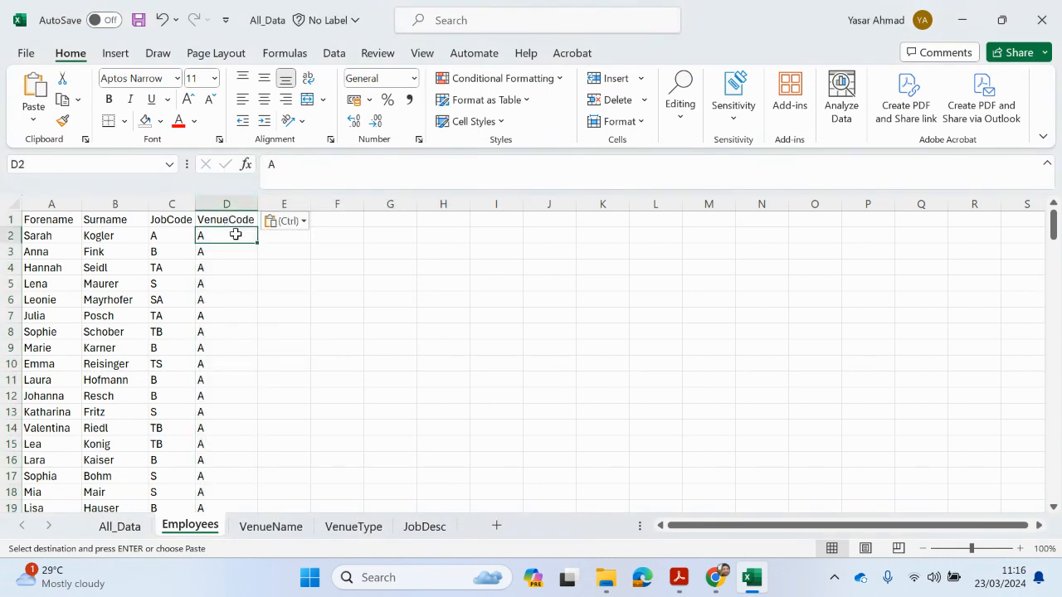
Move the VenueCode column in front of VenueName on the VenueName sheet and narrow it to fit its header
click(271, 527)
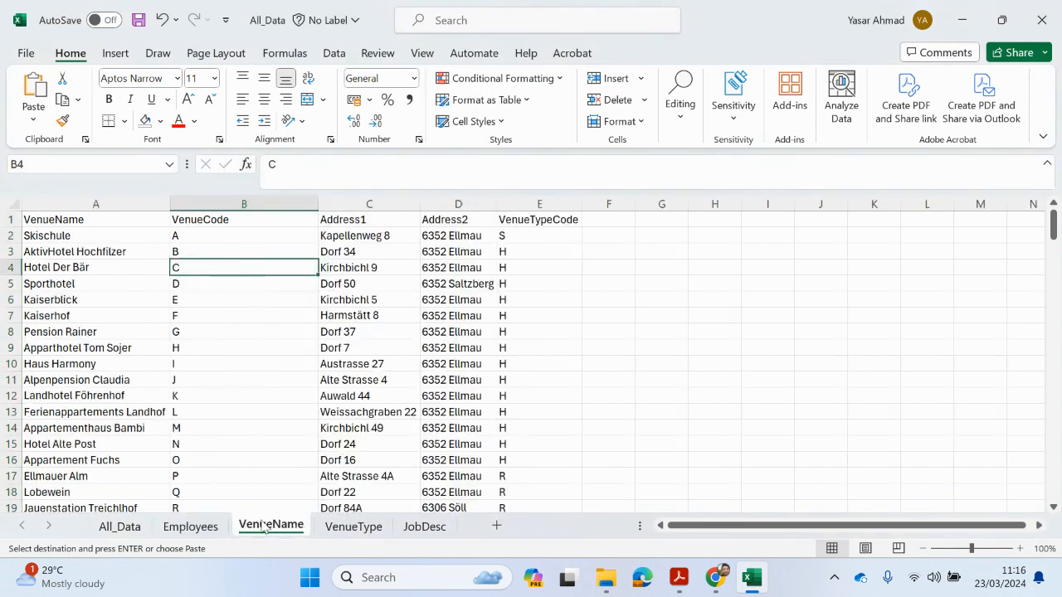
click(189, 236)
click(206, 203)
right_click(209, 203)
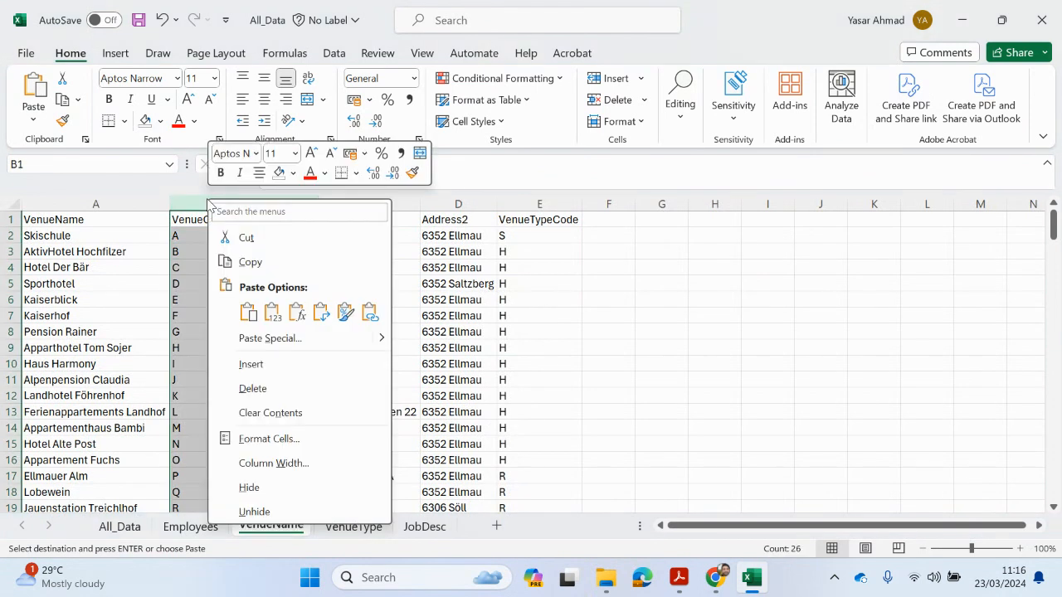
click(245, 238)
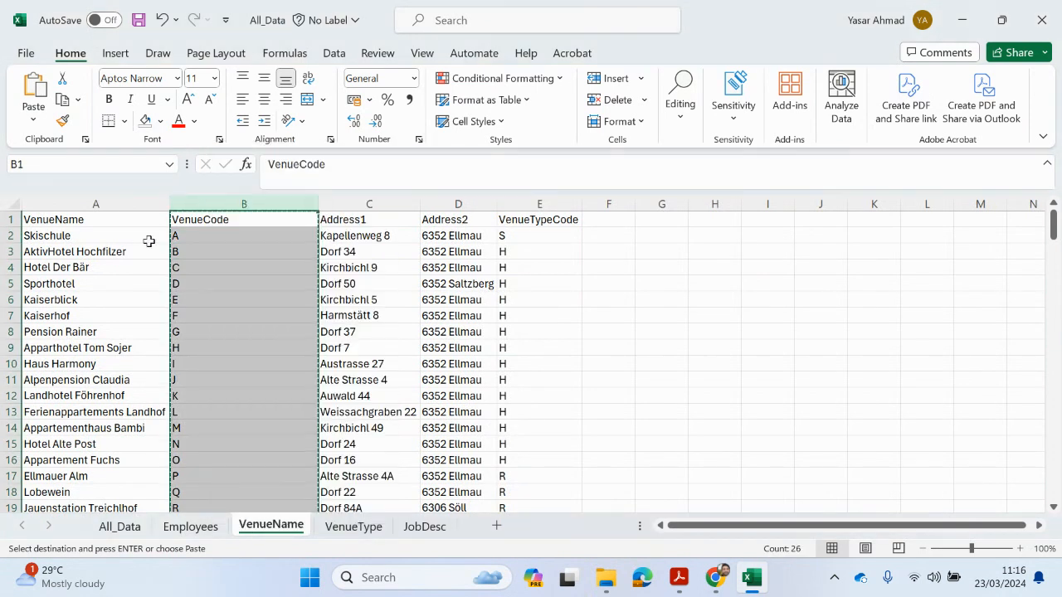
right_click(64, 203)
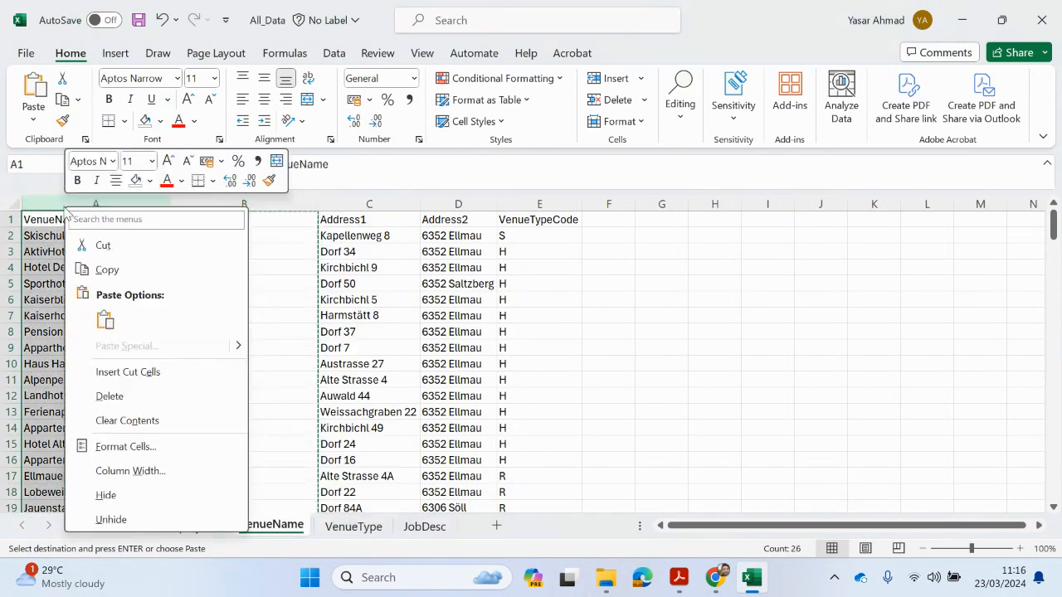
click(109, 373)
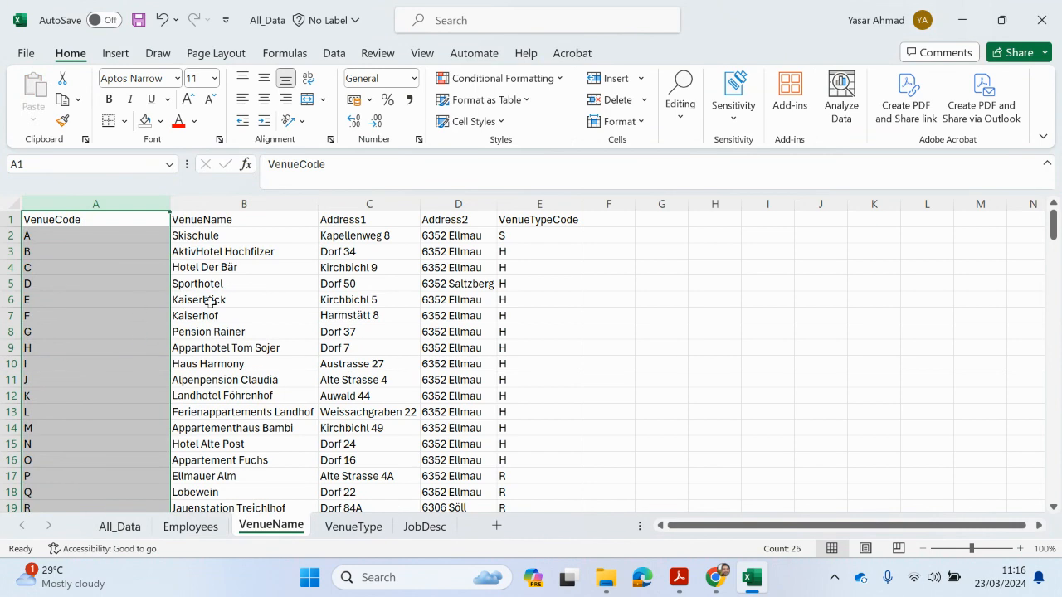
drag(169, 211, 102, 210)
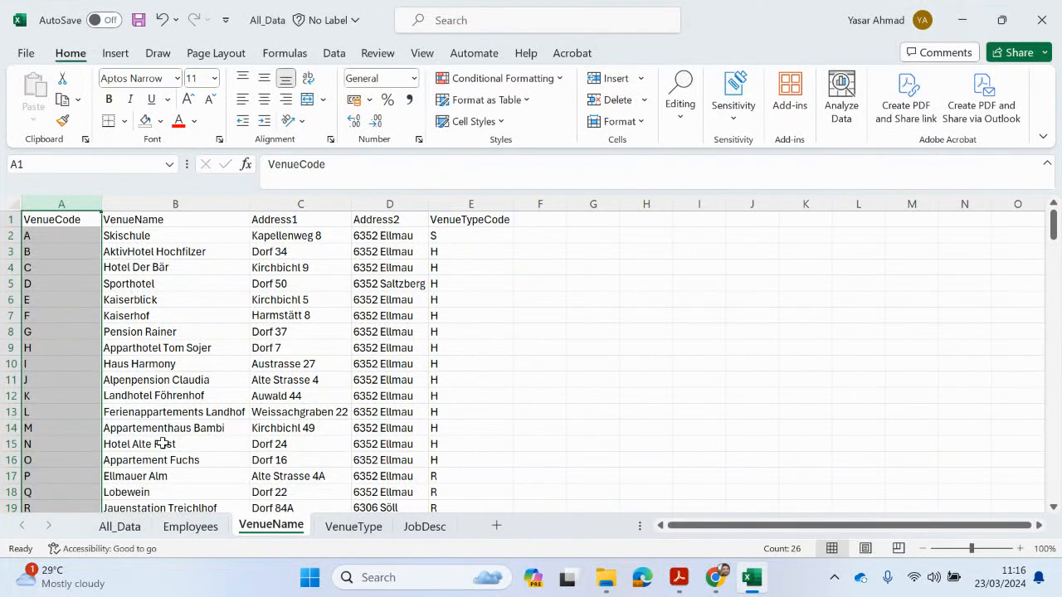
Insert a column before Forename on the Employees sheet, head it EmployeeID, and fit its width to the header
click(173, 529)
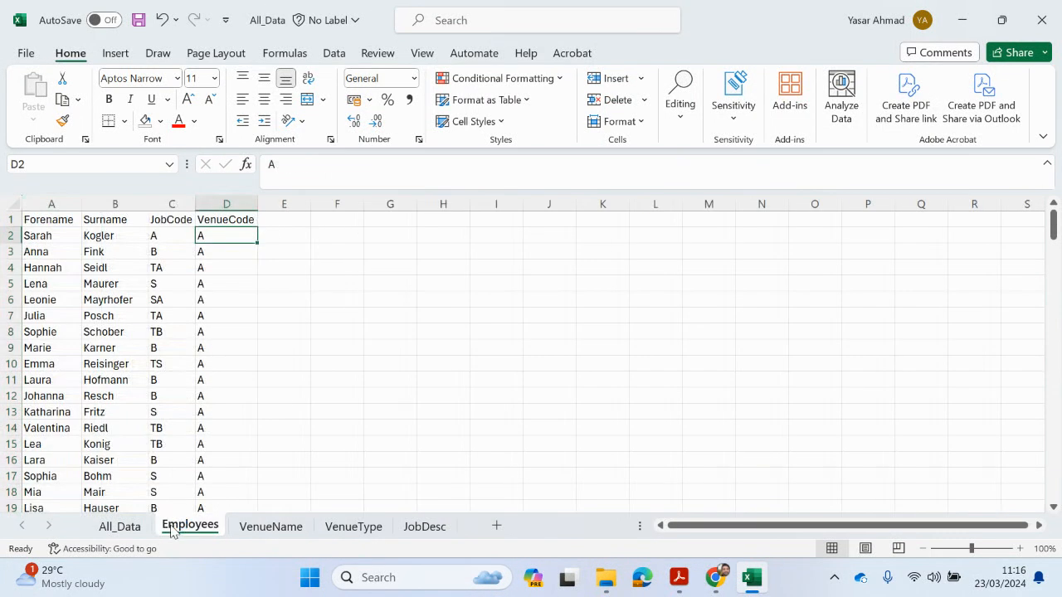
click(52, 204)
right_click(58, 203)
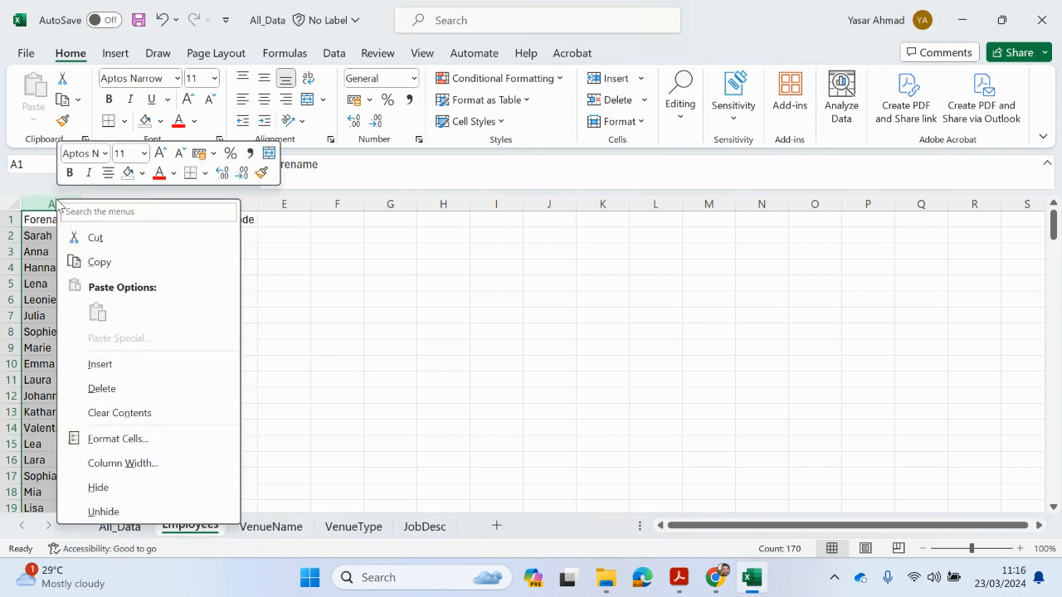
click(106, 365)
scroll(146, 363, down, 3)
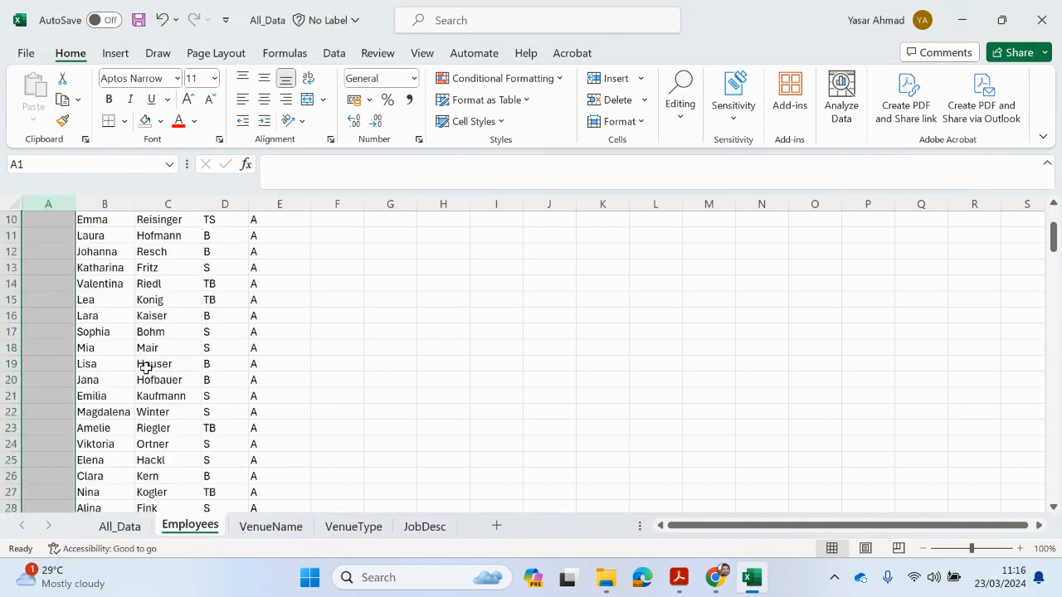
scroll(142, 362, up, 3)
double_click(54, 220)
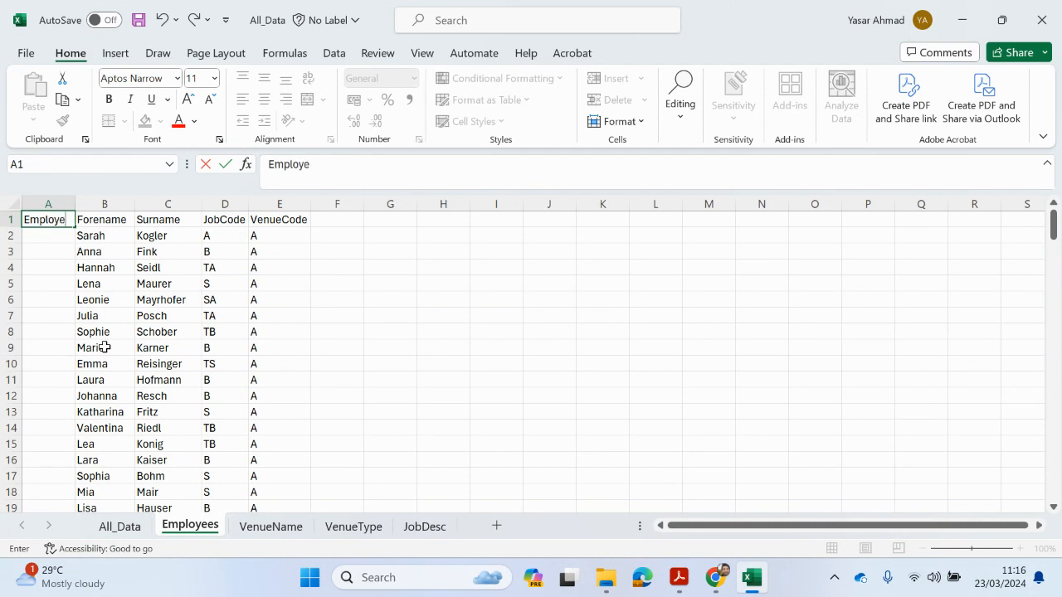
text(EmployeeID)
click(105, 332)
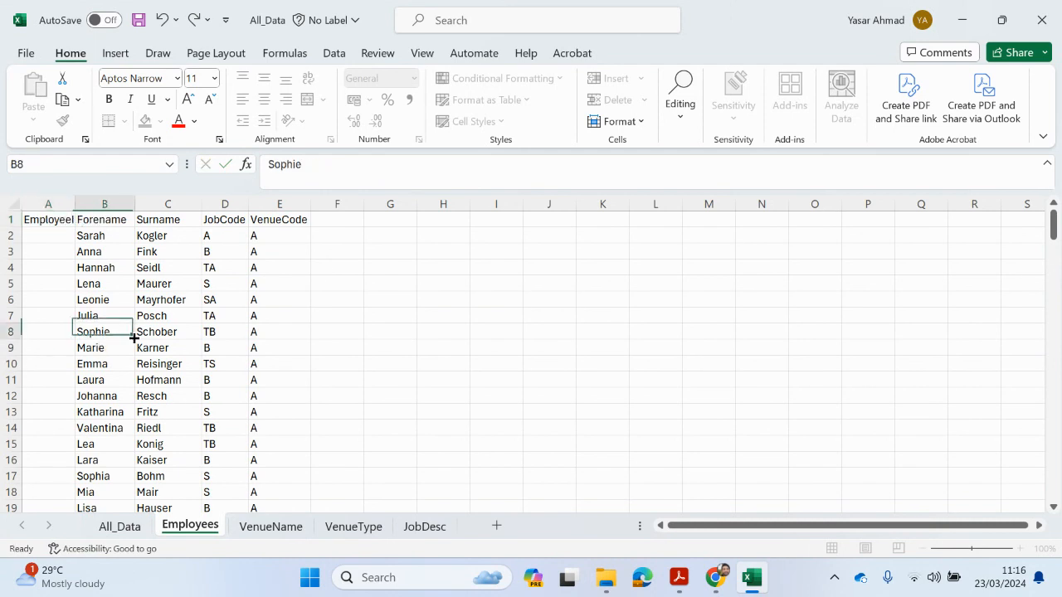
double_click(75, 204)
Number the EmployeeID column by entering 1, 2 and 3 from A2 and filling the series down to 169
click(70, 234)
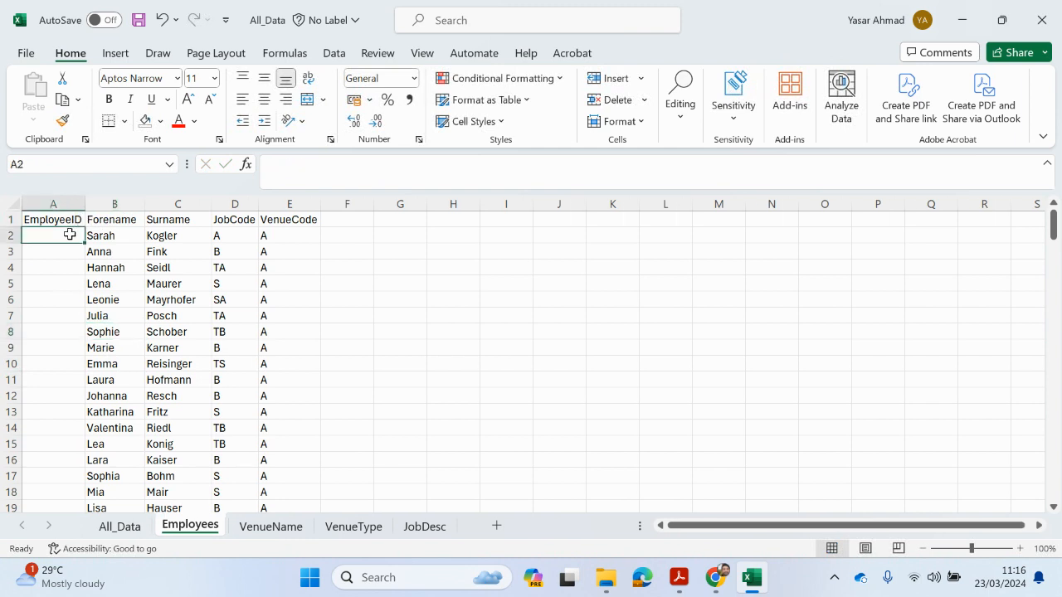
text(1)
key(Return)
text(2)
key(Return)
text(3)
key(Return)
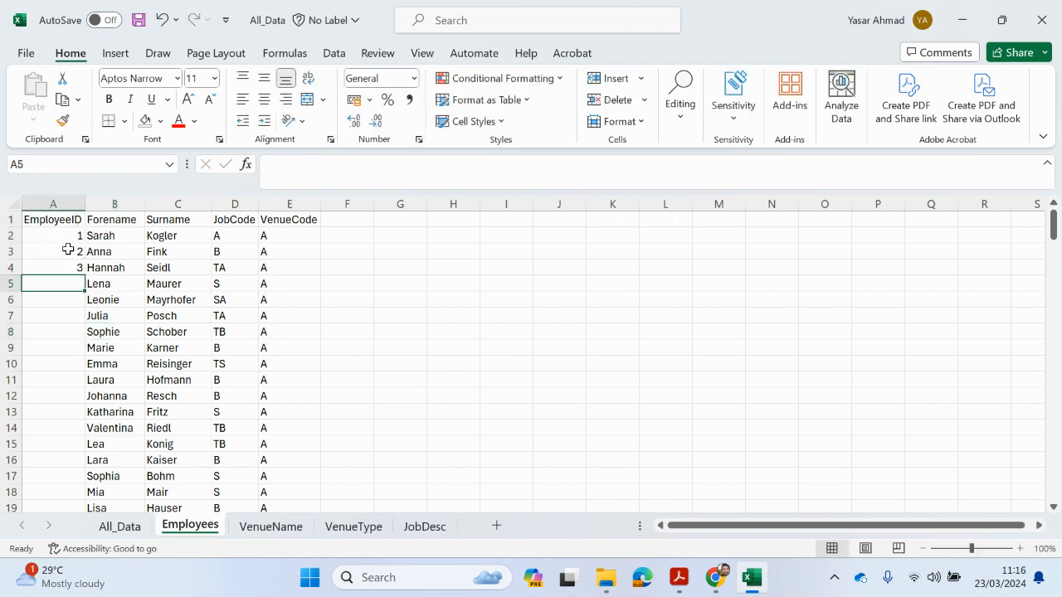
drag(70, 236, 68, 480)
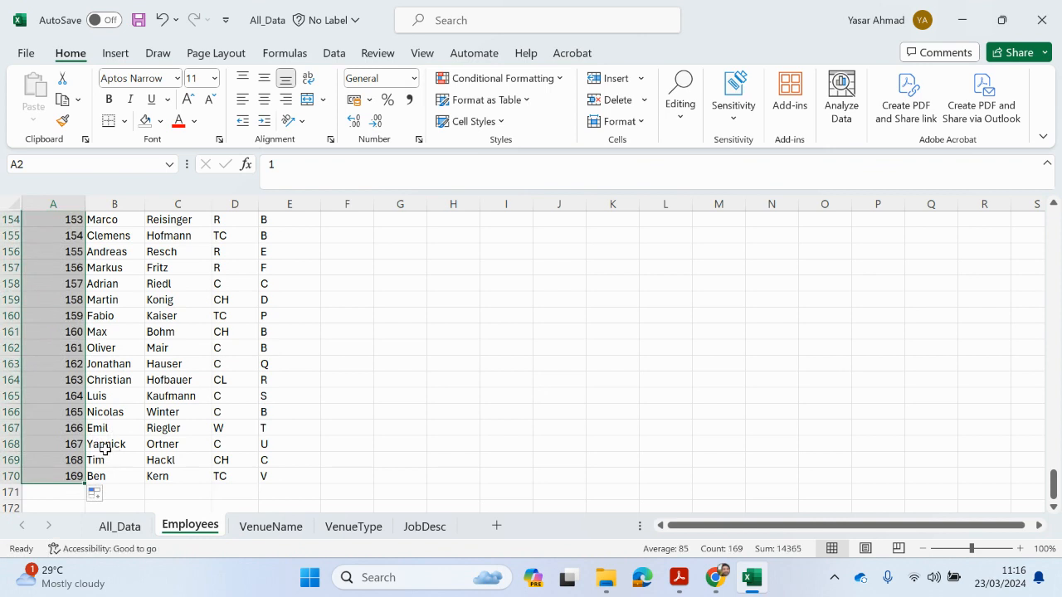
scroll(105, 449, up, 20)
scroll(109, 468, up, 20)
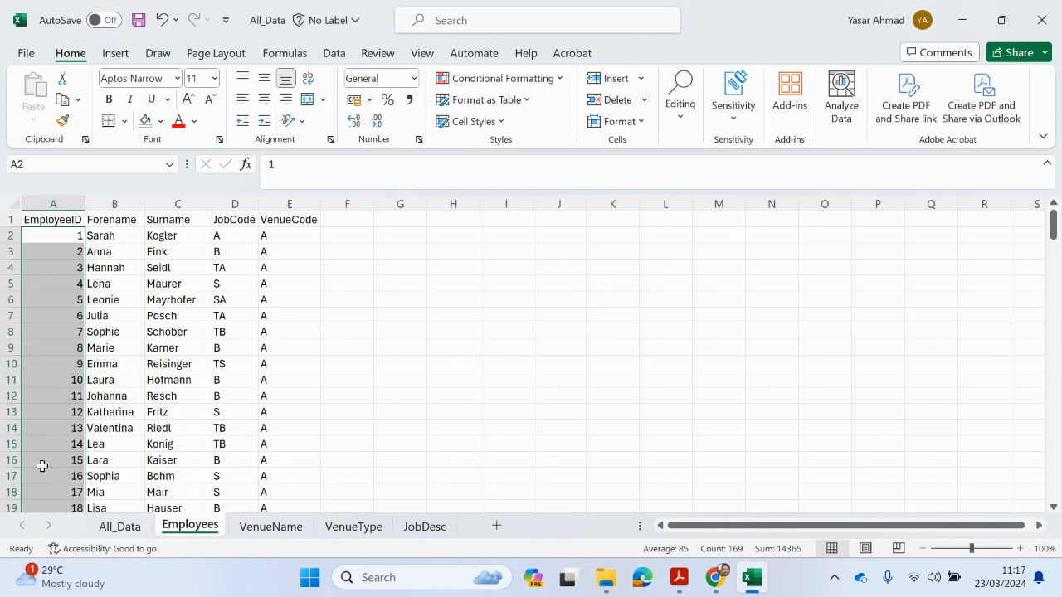
Review the columns of All_Data and the contents of the VenueType and JobDesc sheets
click(130, 530)
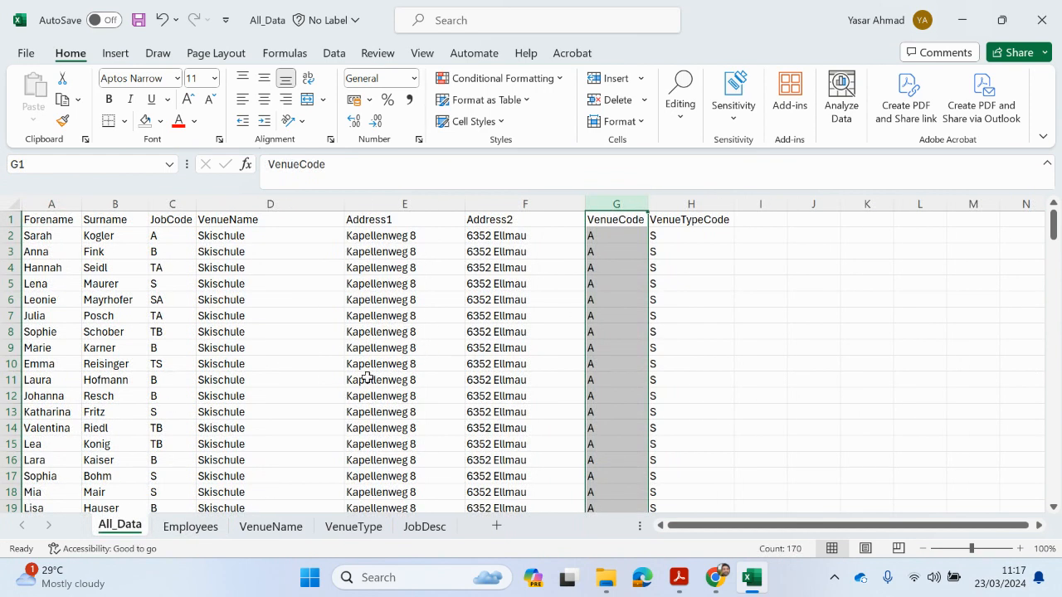
click(351, 530)
click(423, 531)
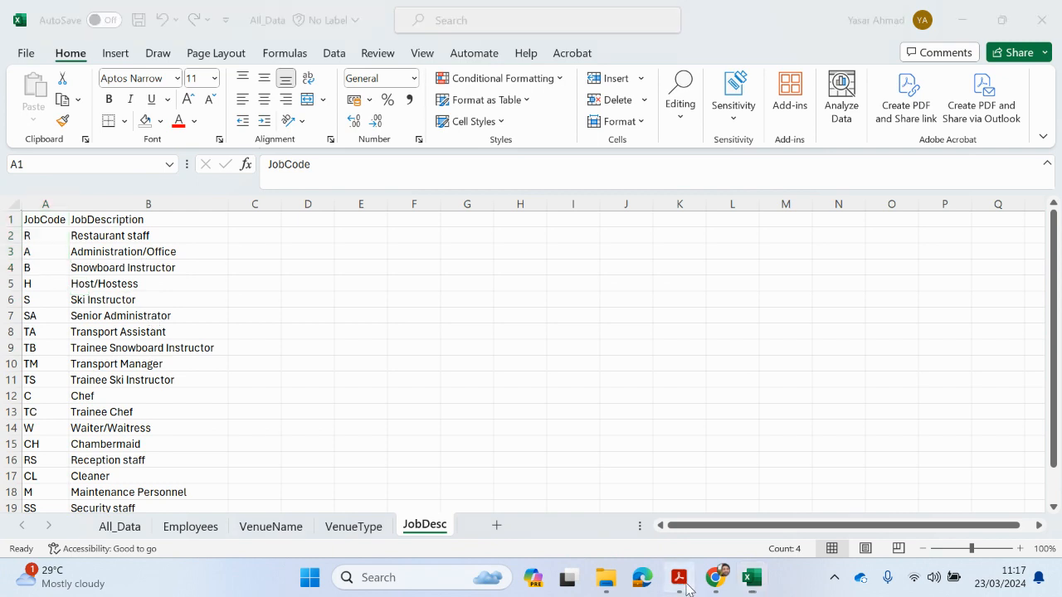
scroll(645, 465, down, 5)
scroll(642, 500, up, 3)
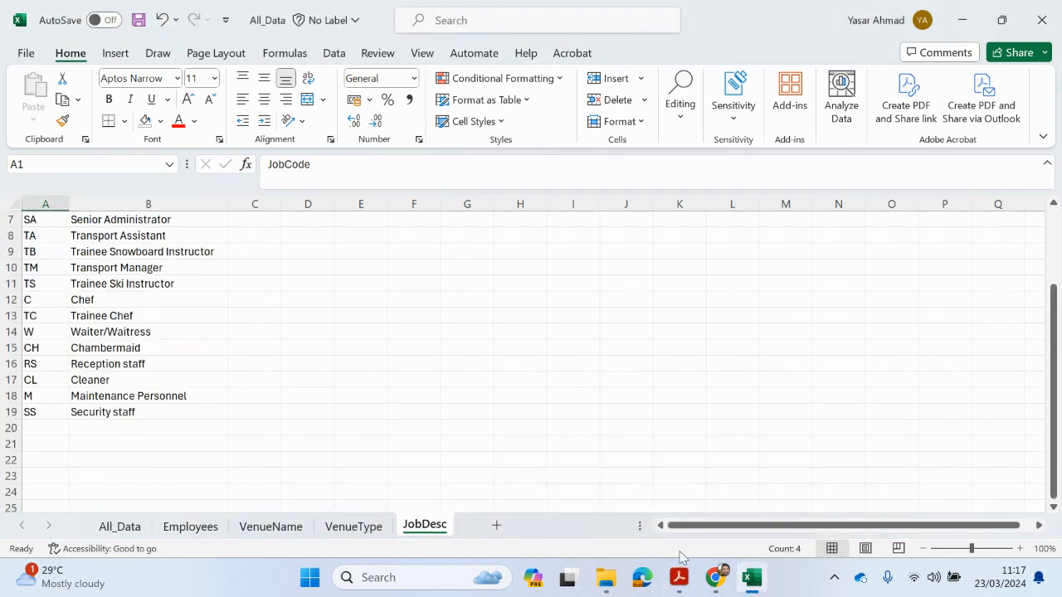
Switch to the 9626_s19_qp_2.pdf question paper in Acrobat and reread the venue type code and file-saving requirements of step 16
mouse_move(679, 577)
click(638, 507)
scroll(613, 489, down, 6)
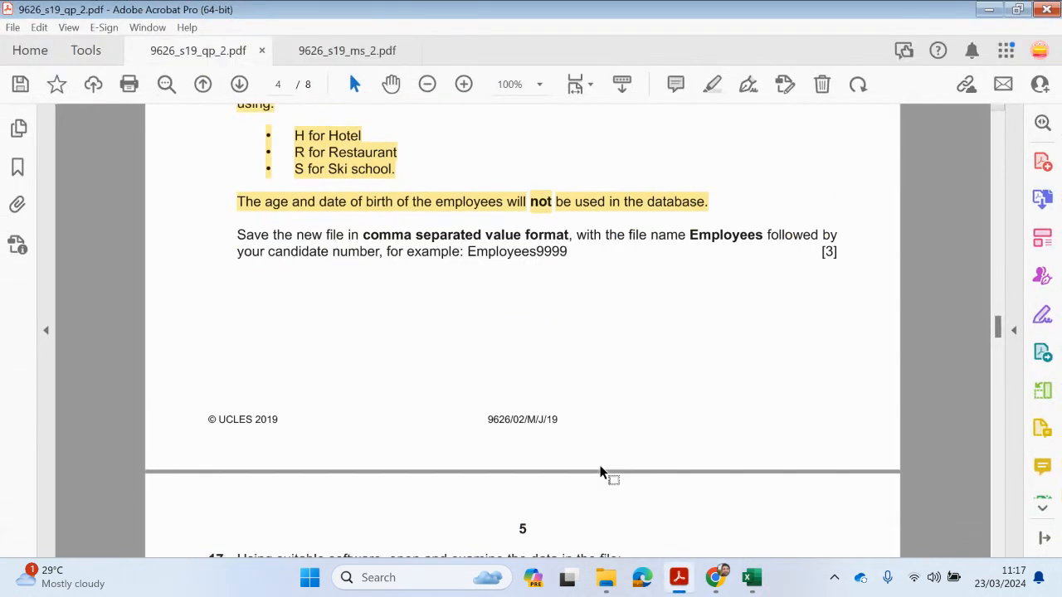
click(399, 467)
scroll(415, 315, up, 5)
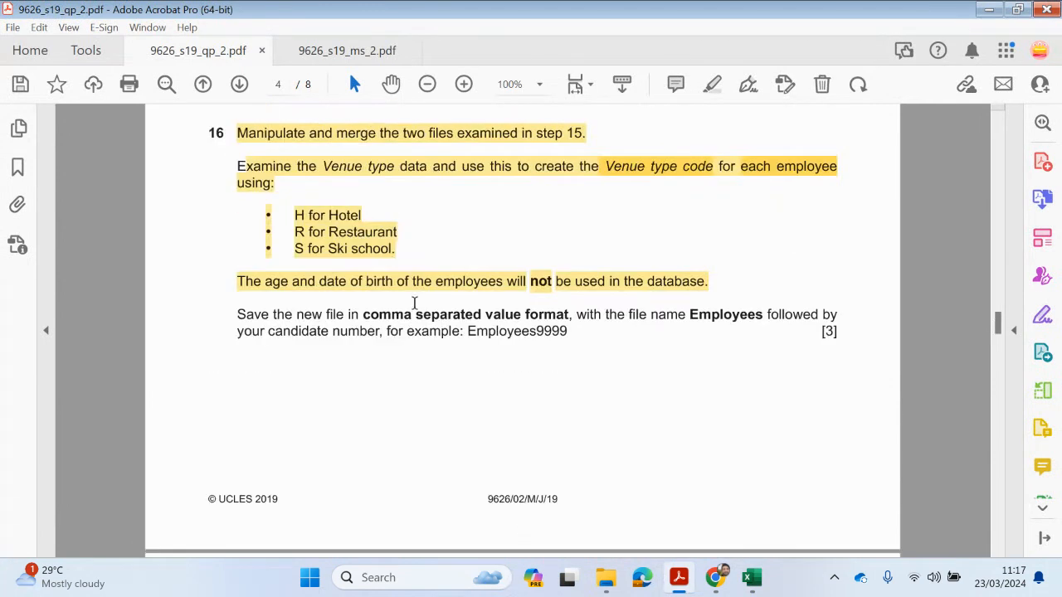
click(386, 246)
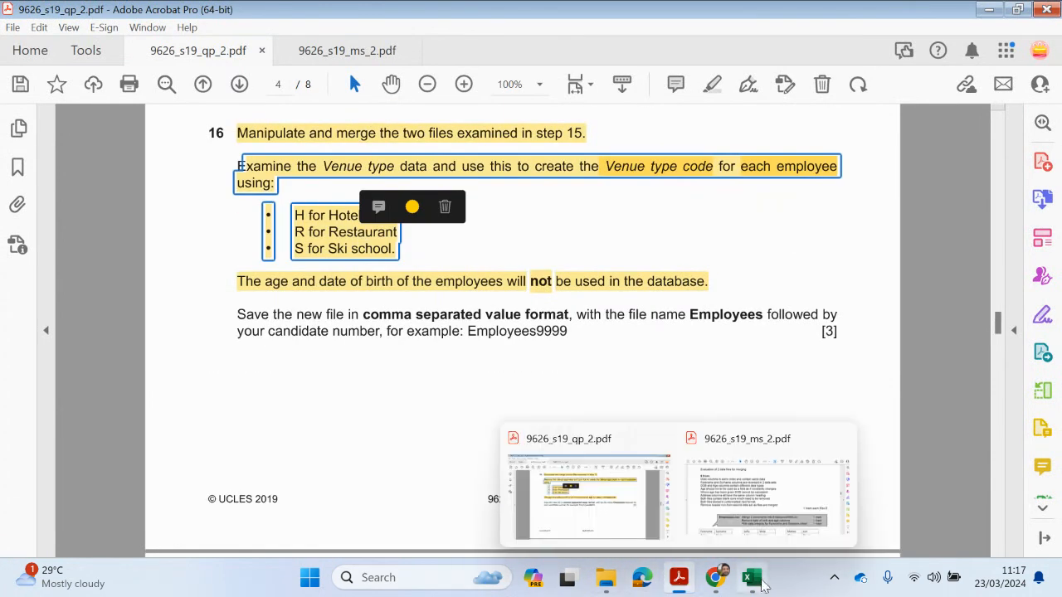
Switch back to Excel and compare the VenueType, Employees and VenueName tables with the original All_Data sheet
mouse_move(751, 578)
click(739, 514)
click(358, 526)
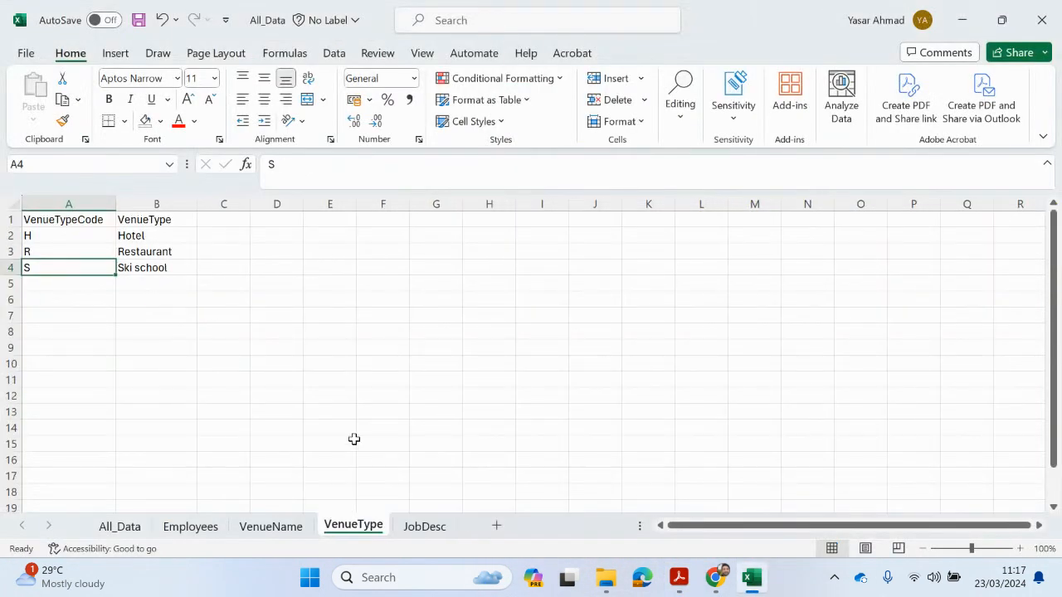
click(197, 529)
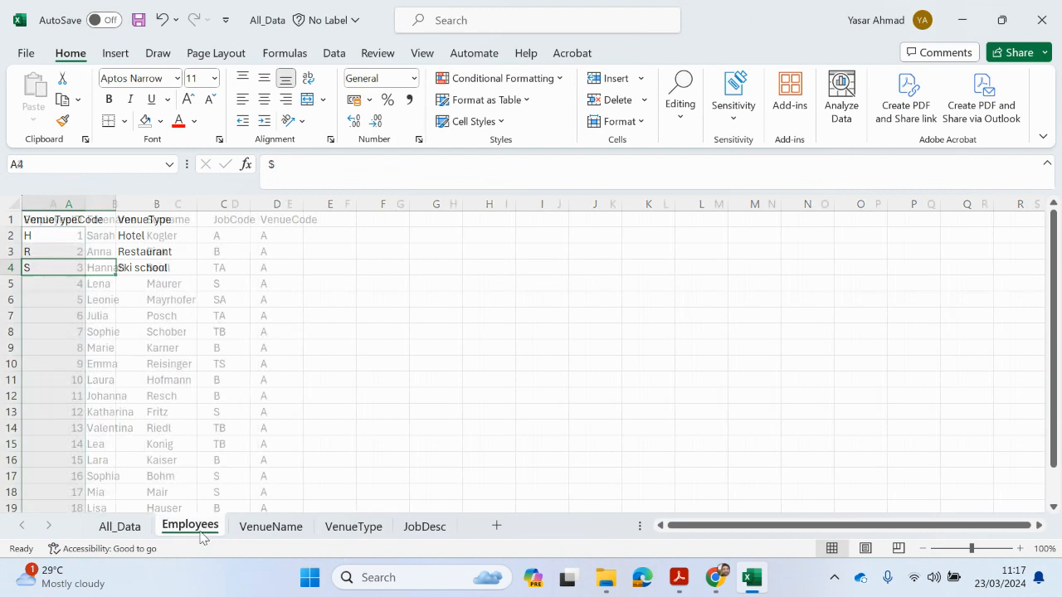
click(274, 527)
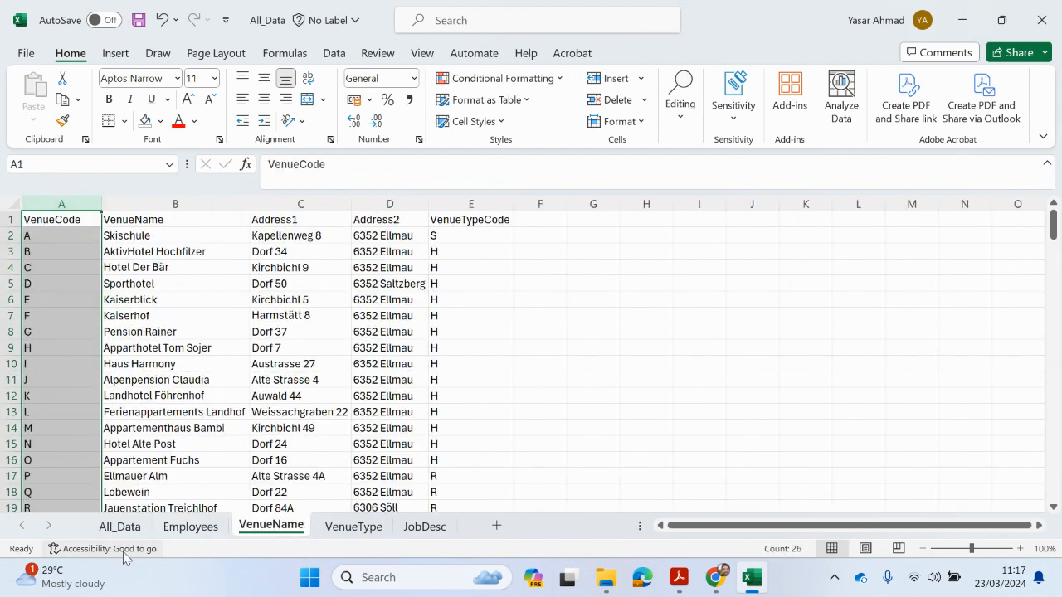
click(118, 526)
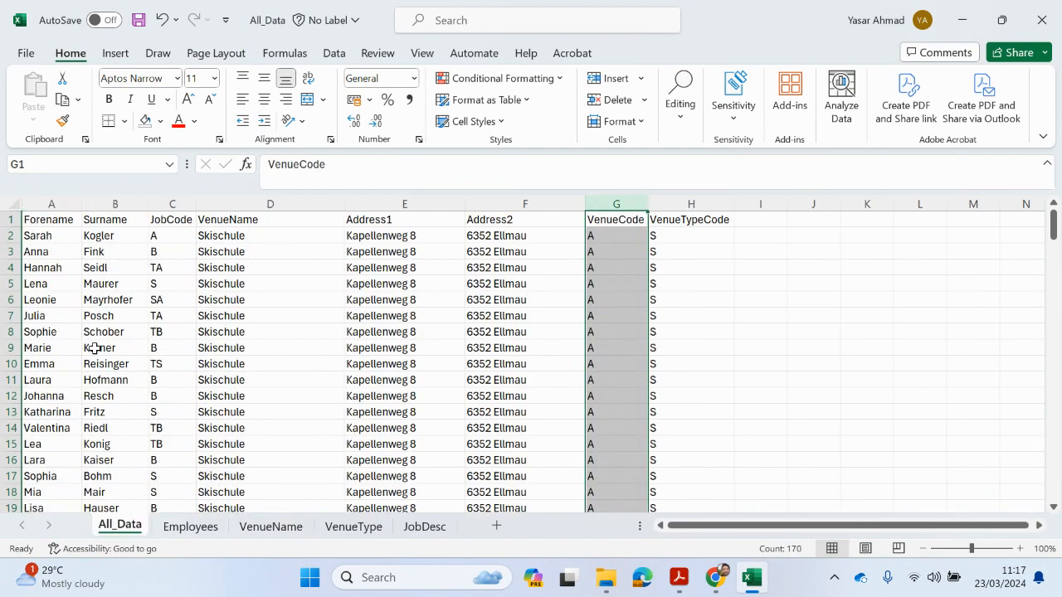
click(219, 529)
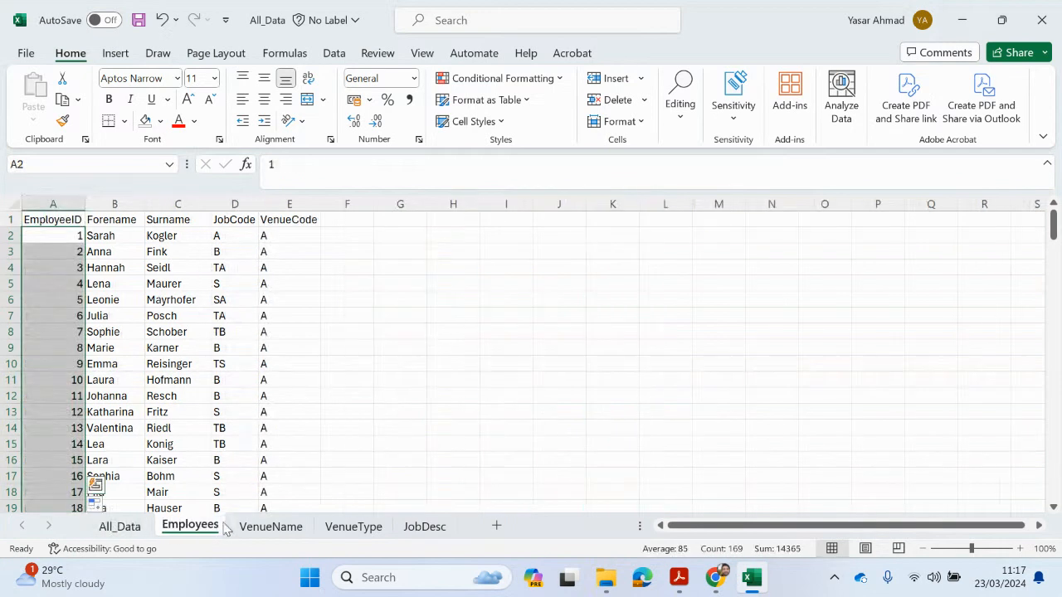
Fill the first JobCode value, cell D2 on the Employees sheet, with light green
click(374, 414)
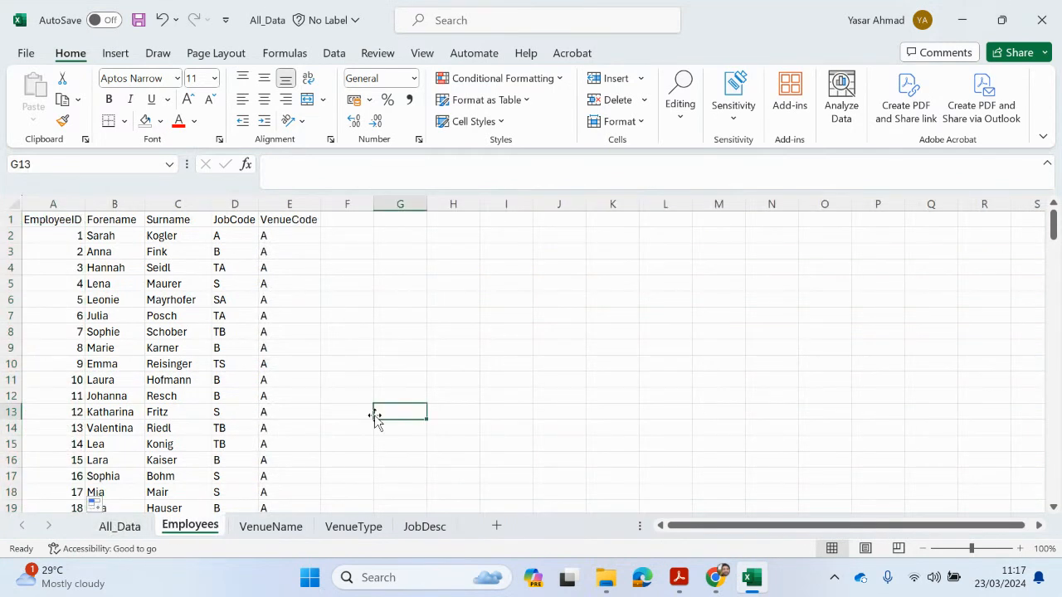
click(63, 203)
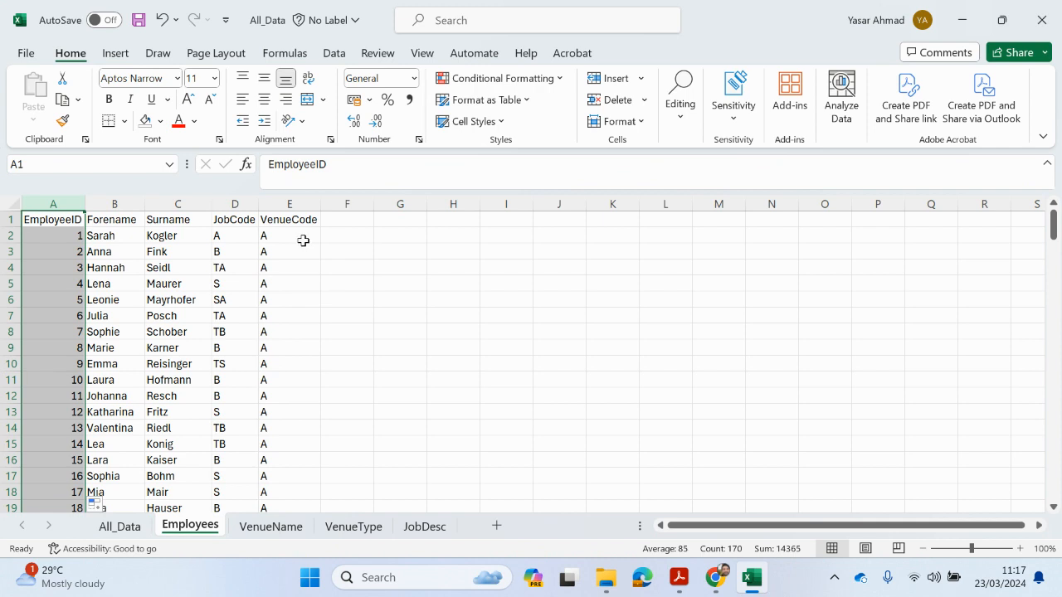
click(232, 237)
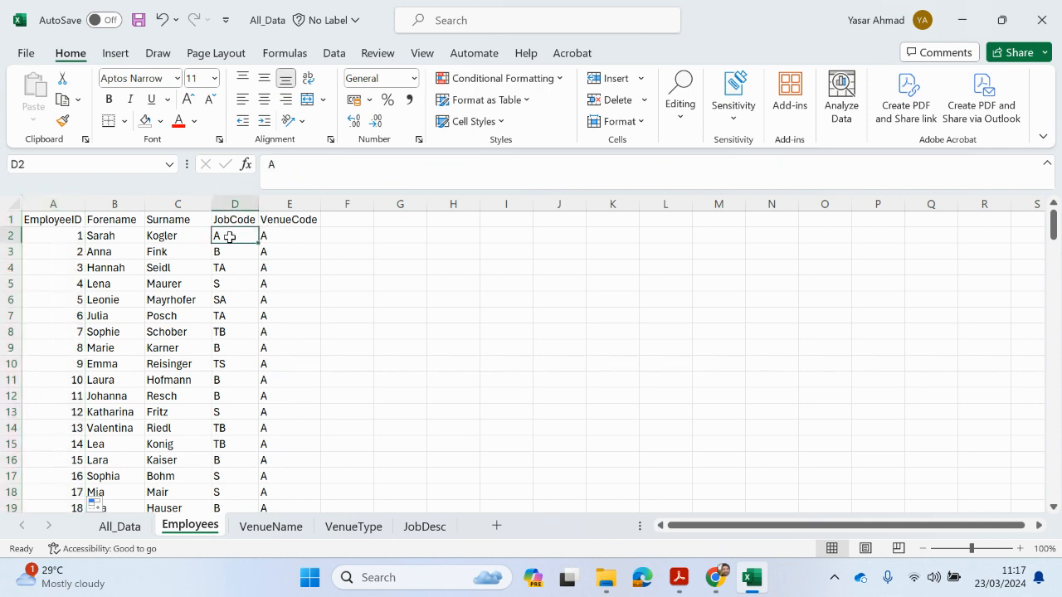
click(161, 121)
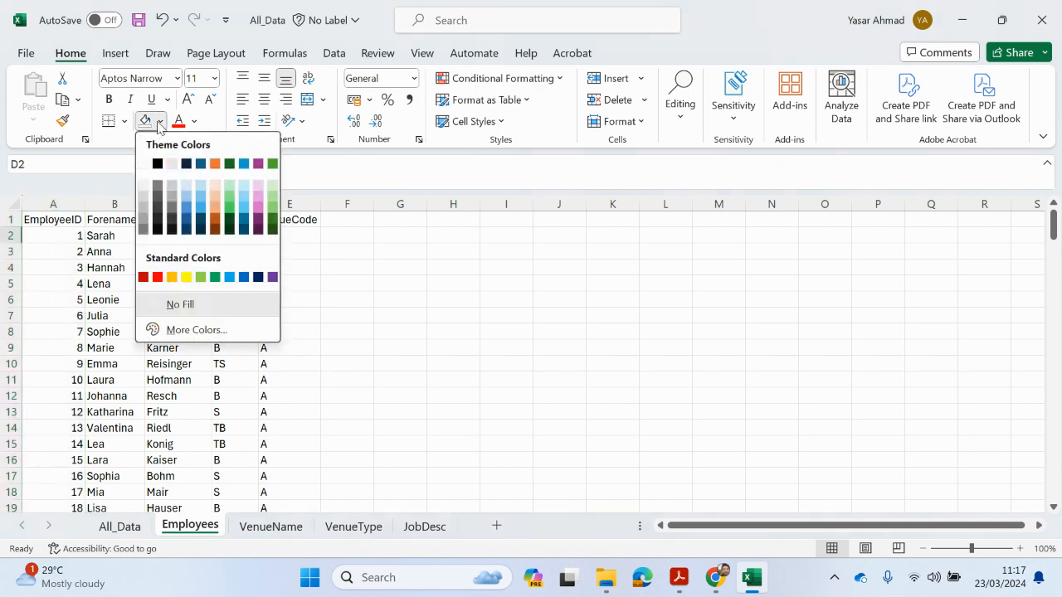
click(273, 186)
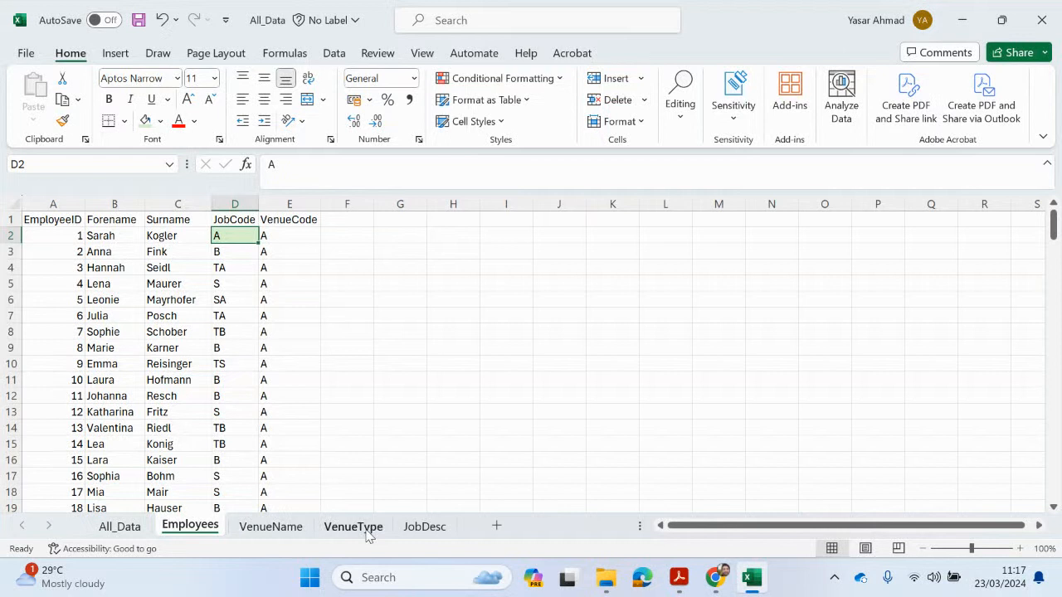
Color the JobDesc sheet tab light green and give the JobCode header in D1 of Employees a matching fill
right_click(440, 529)
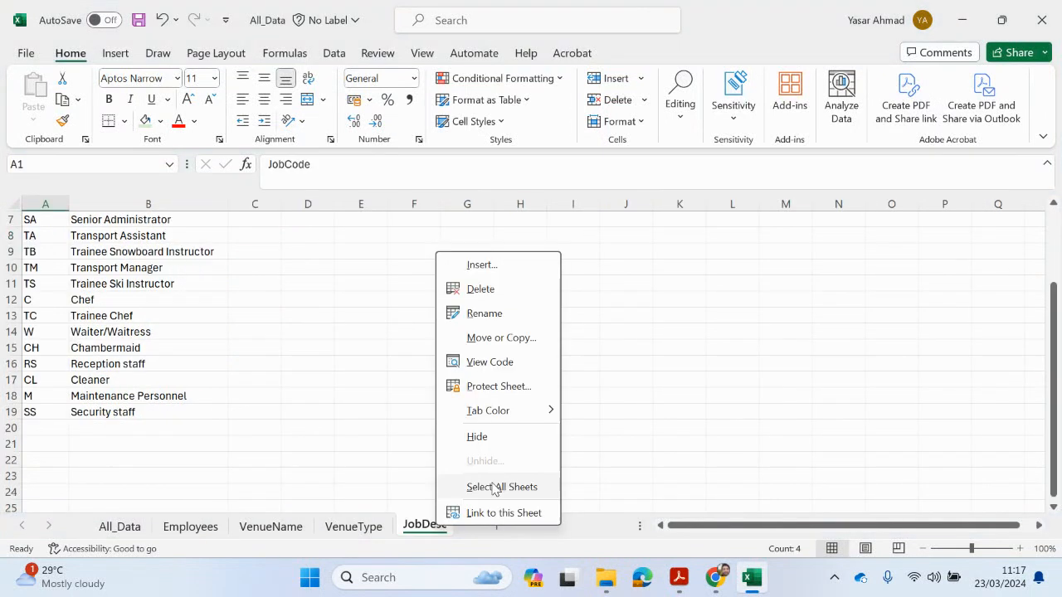
mouse_move(551, 421)
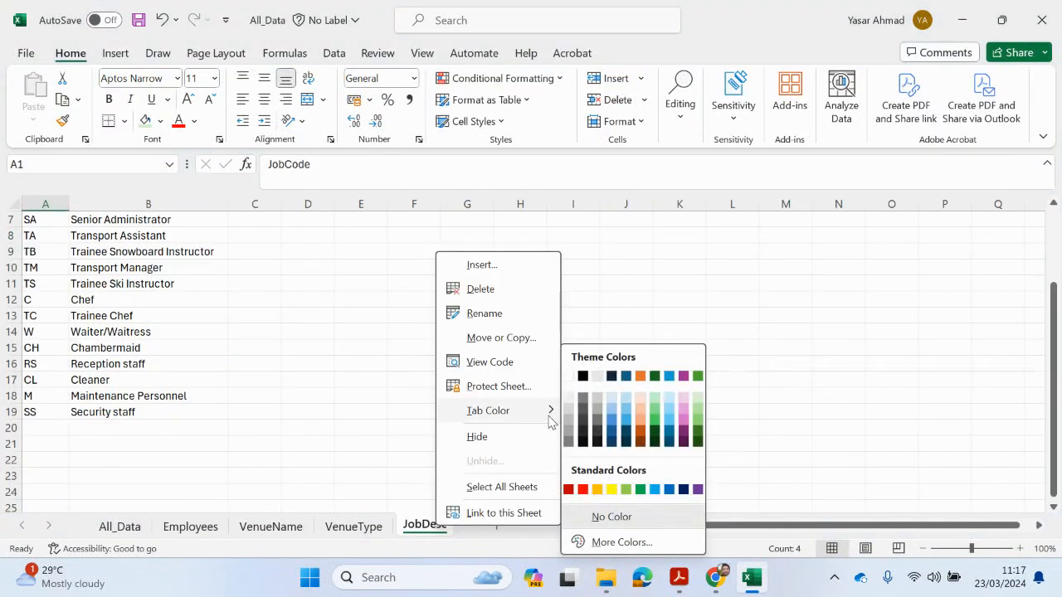
click(698, 395)
click(38, 222)
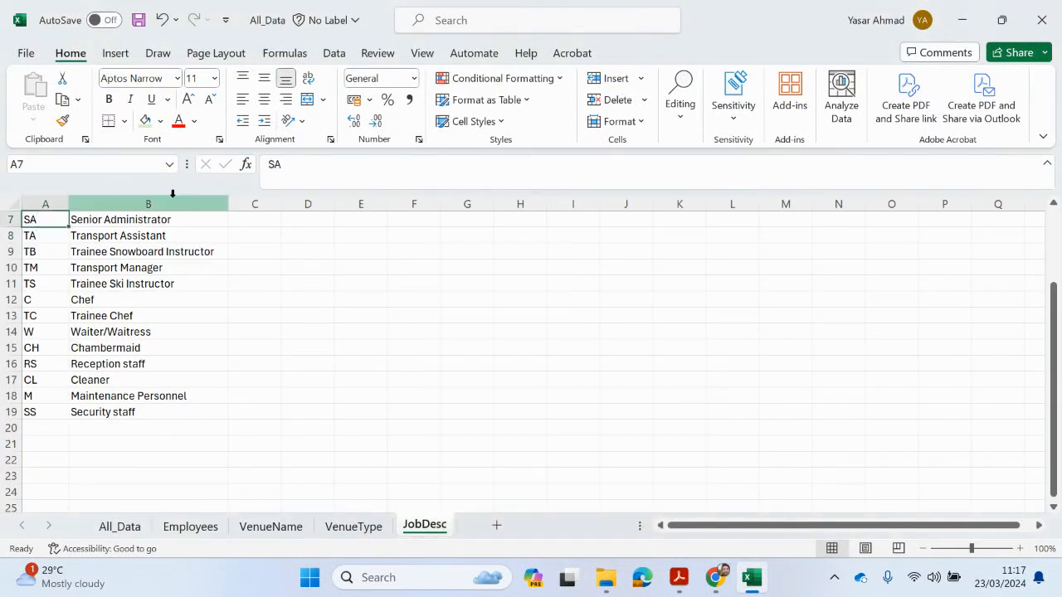
click(190, 527)
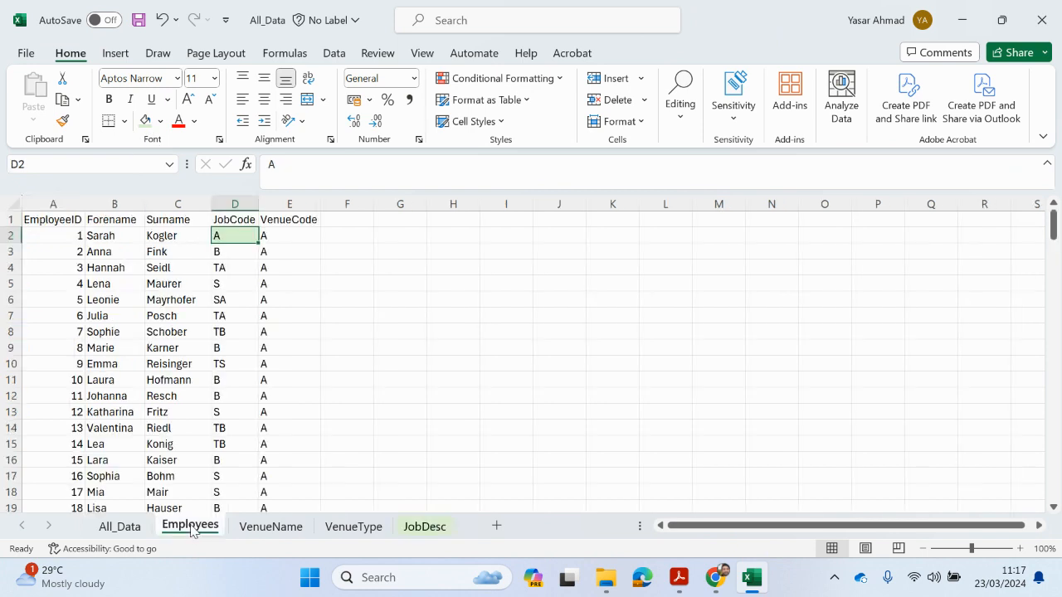
click(235, 220)
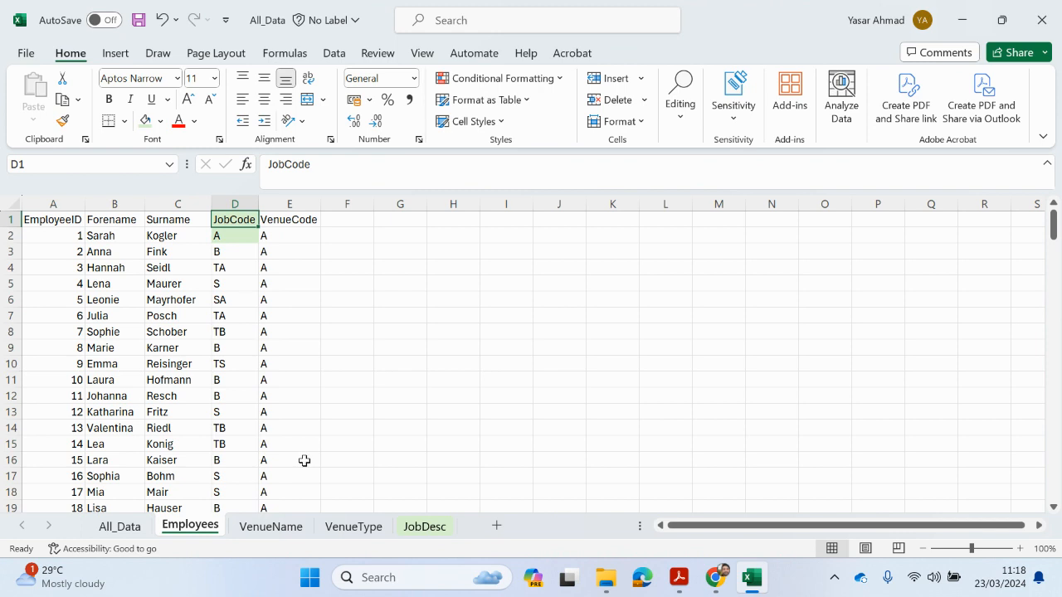
Color the VenueName sheet tab light pink
click(272, 527)
click(277, 460)
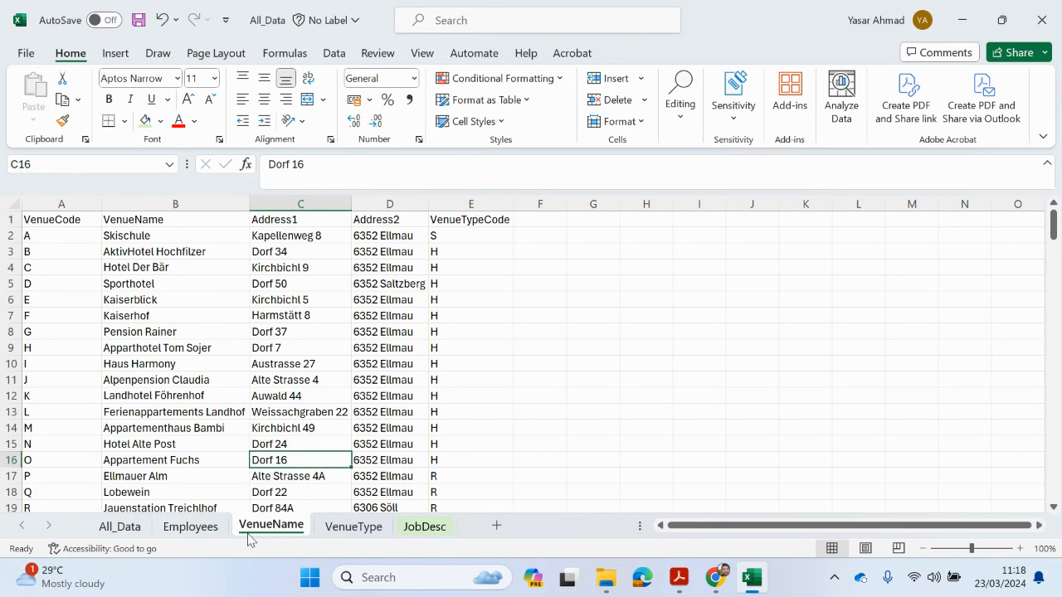
right_click(280, 535)
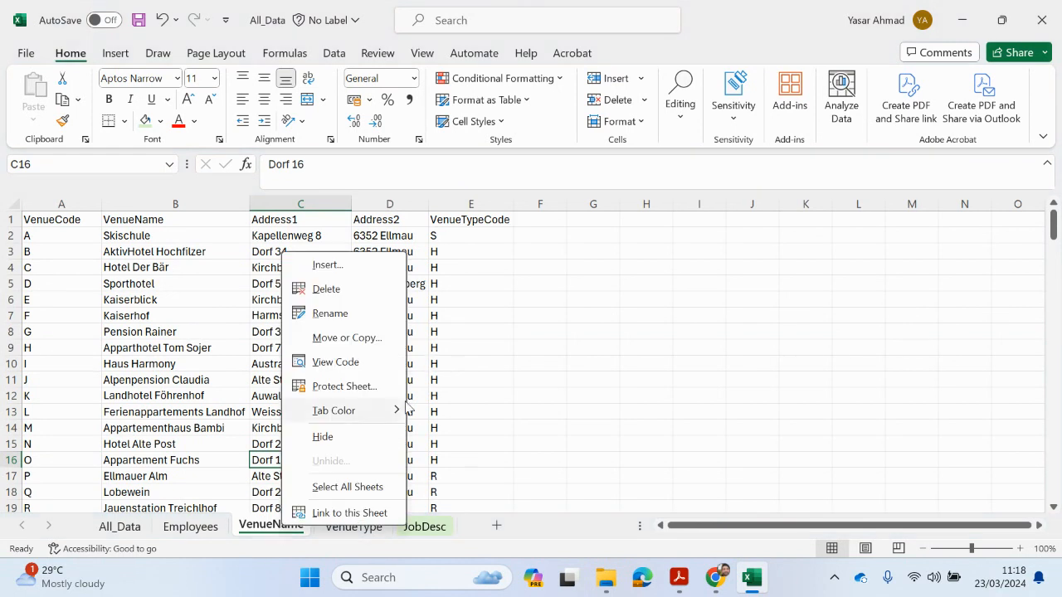
mouse_move(393, 410)
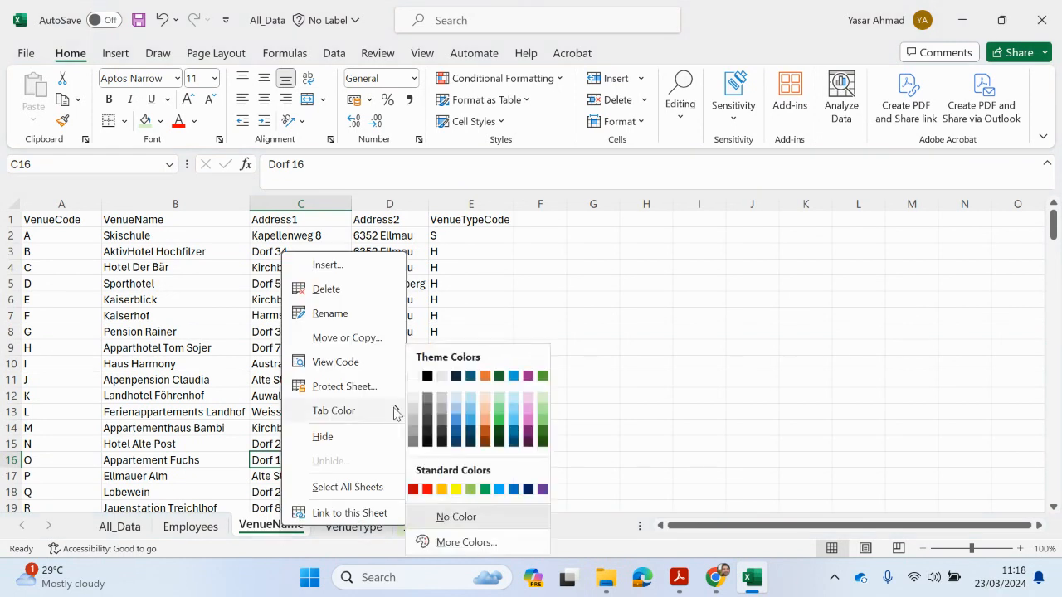
click(532, 402)
Fill the VenueCode header and its first value, E1:E2 on the Employees sheet, with light pink
click(190, 528)
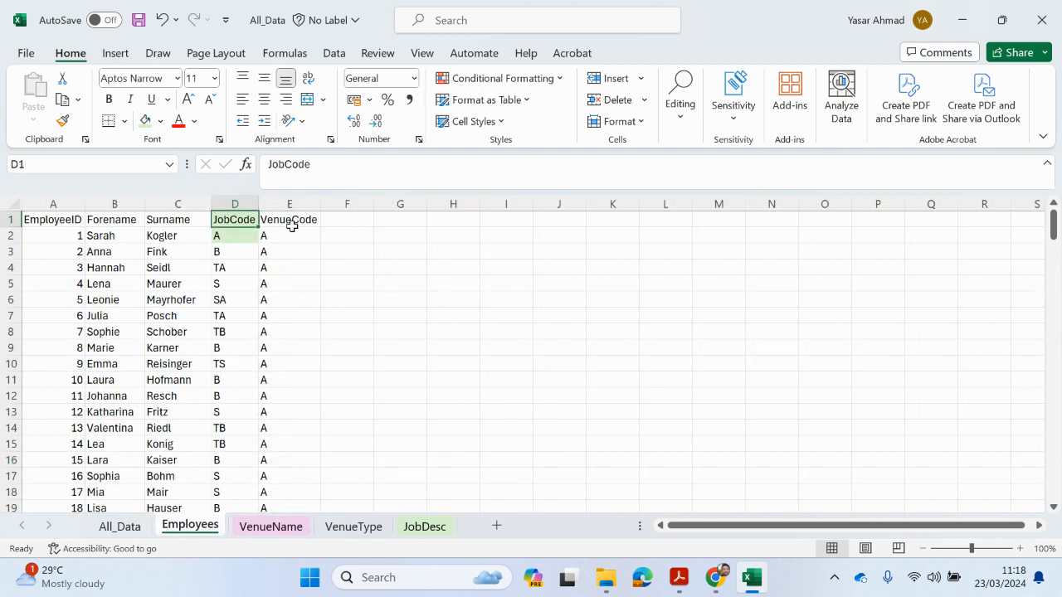
drag(296, 219, 290, 236)
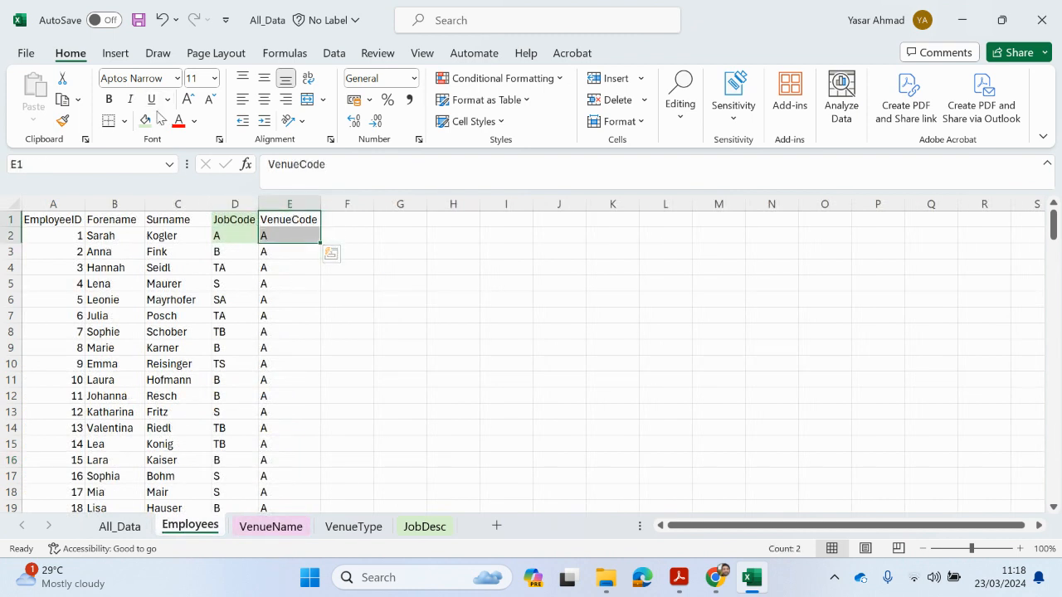
click(161, 121)
click(257, 185)
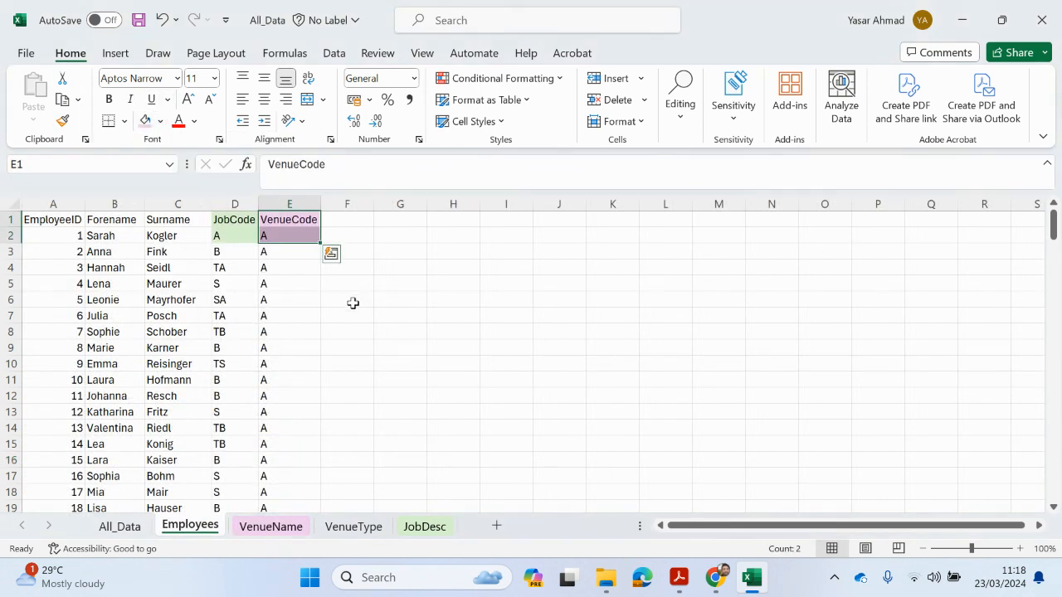
click(365, 314)
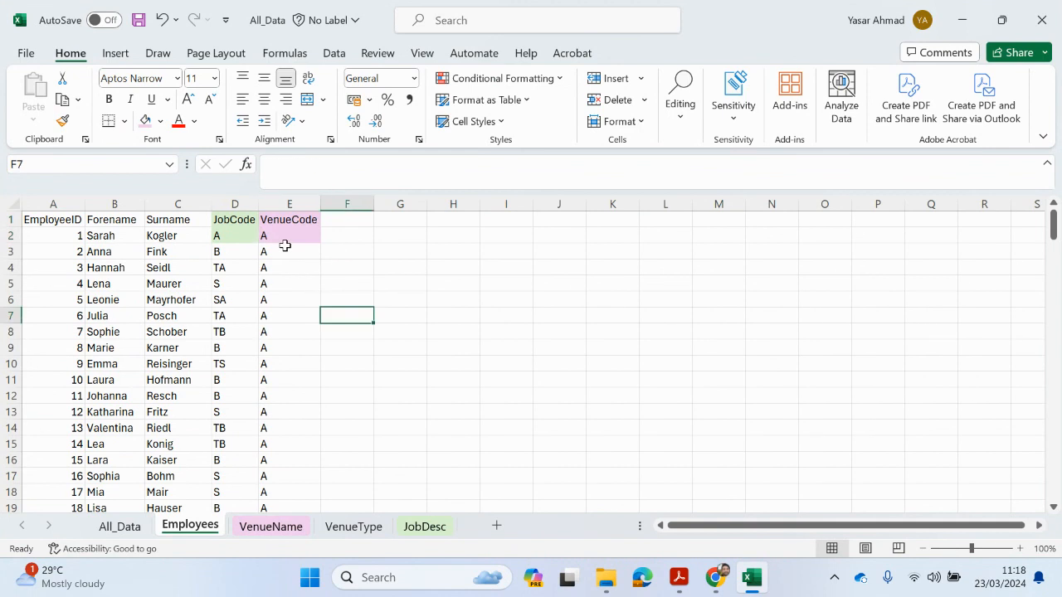
Fill the VenueCode header and its first value, A1:A2 on the VenueName sheet, with light pink
click(266, 526)
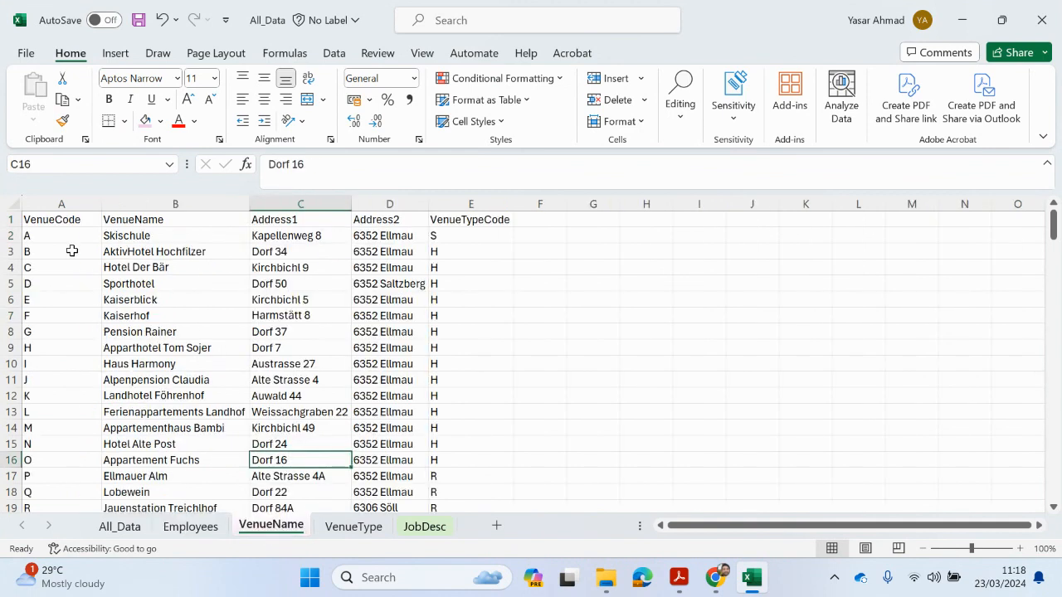
drag(61, 223, 63, 236)
click(145, 121)
click(152, 280)
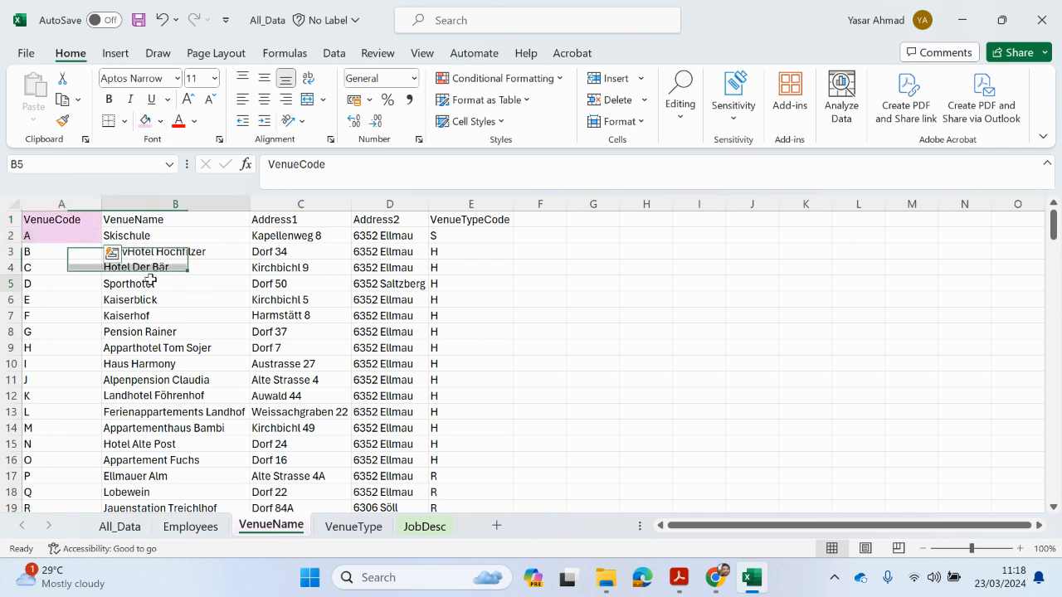
scroll(165, 281, down, 3)
scroll(165, 282, up, 3)
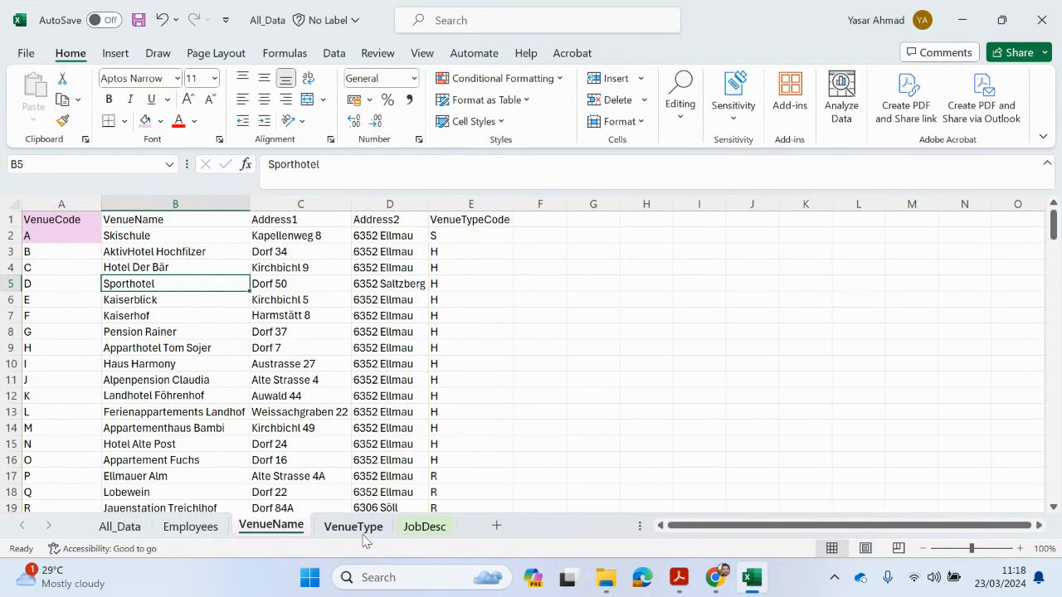
Fill the VenueTypeCode header and its first value, E1:E2 on the VenueName sheet, with light blue
drag(467, 220, 448, 236)
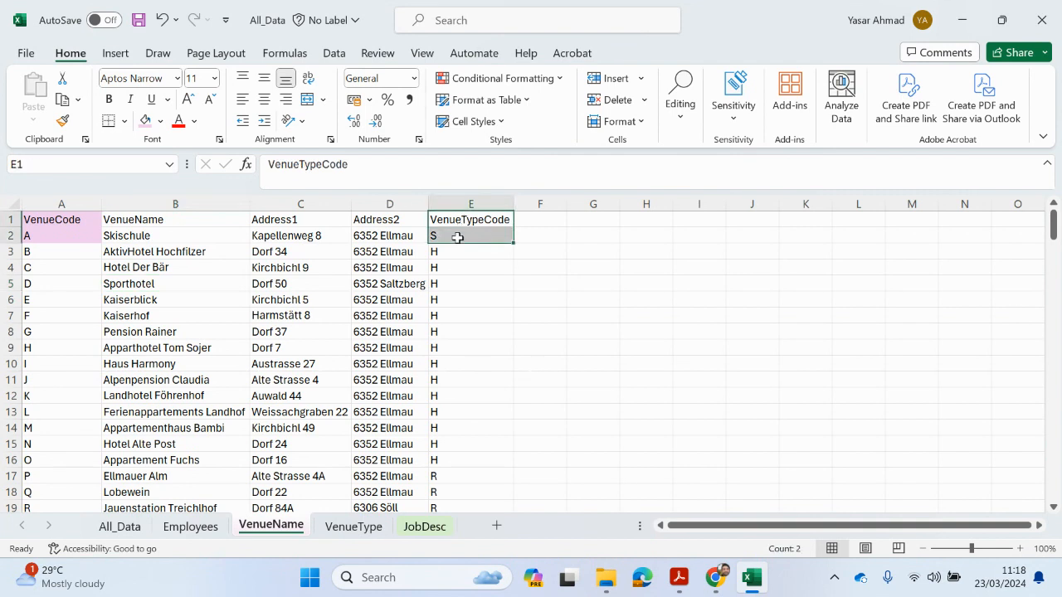
click(160, 121)
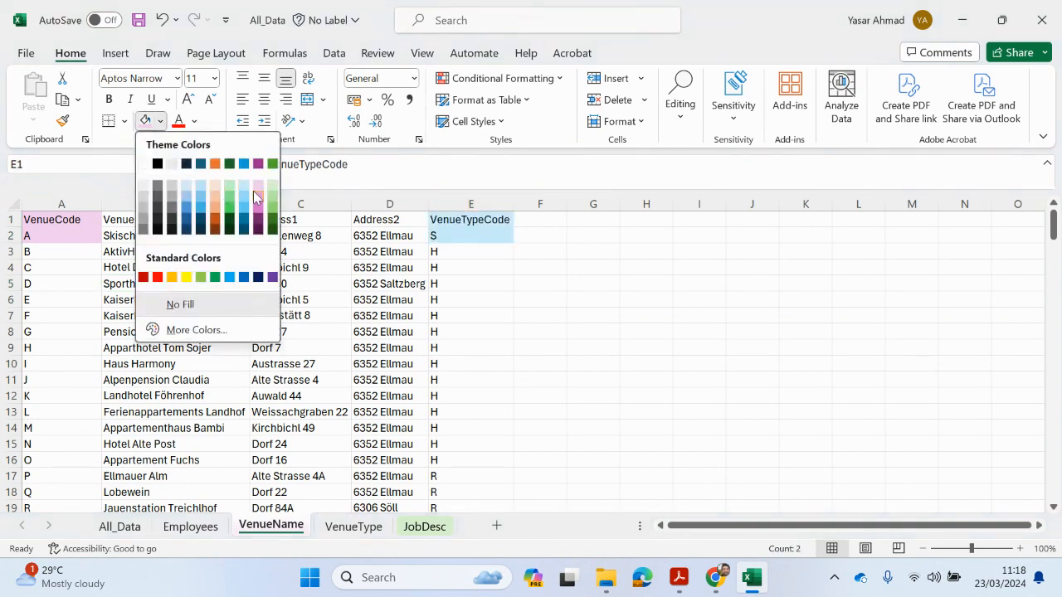
click(236, 203)
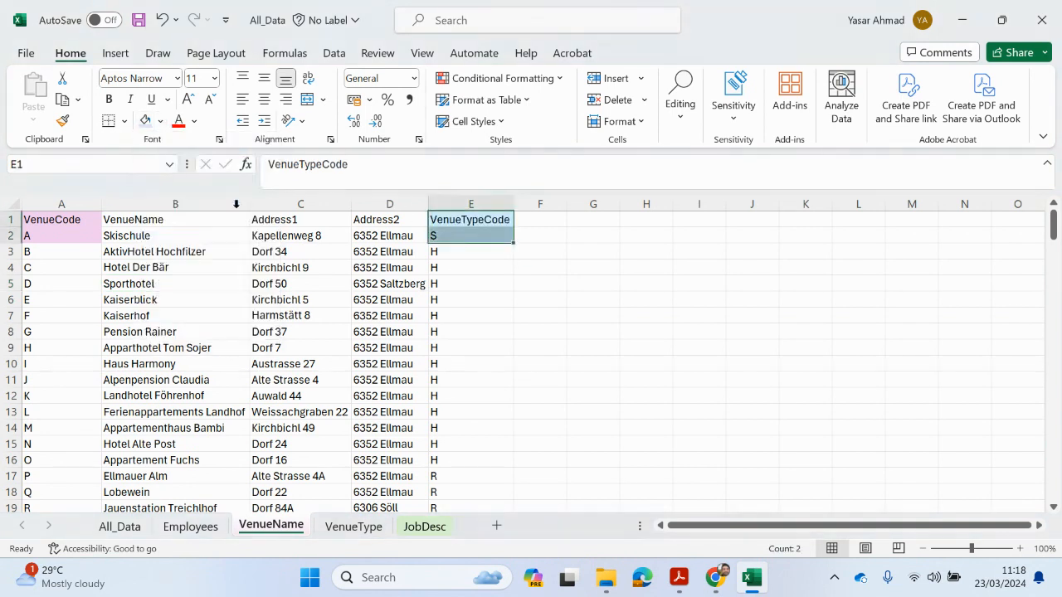
Color the VenueType sheet tab light blue
click(353, 527)
right_click(353, 528)
mouse_move(452, 419)
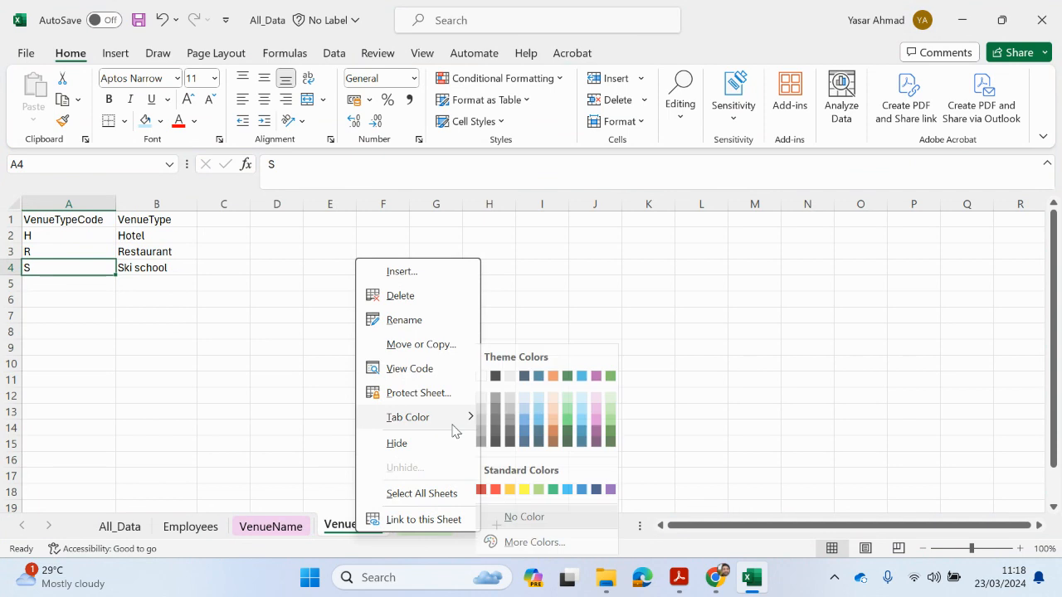
click(599, 408)
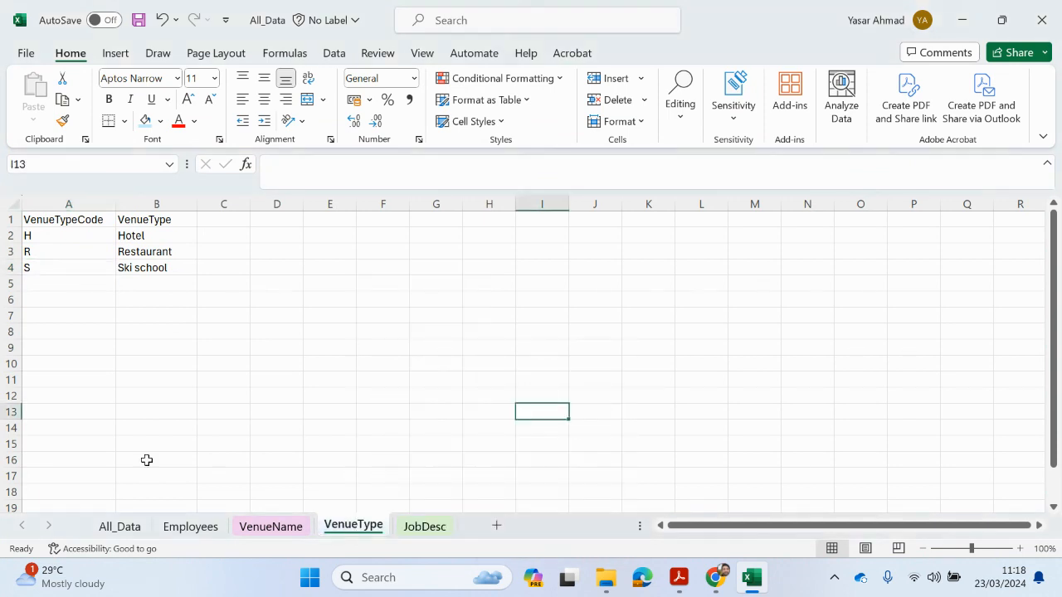
Examine how the JobCode values on the Employees sheet relate to the codes and job descriptions on the JobDesc sheet
click(179, 525)
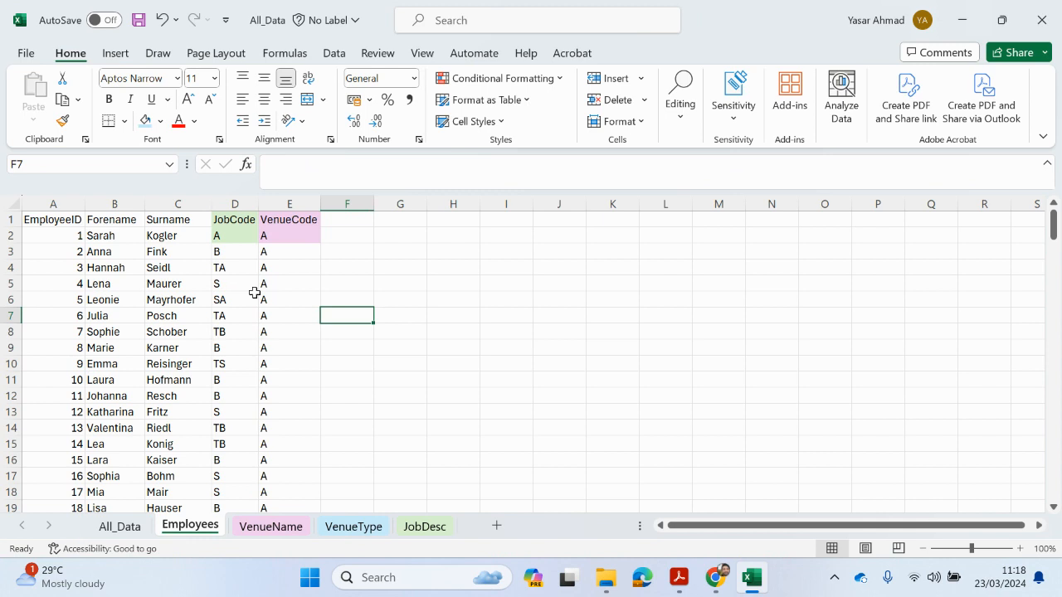
click(234, 234)
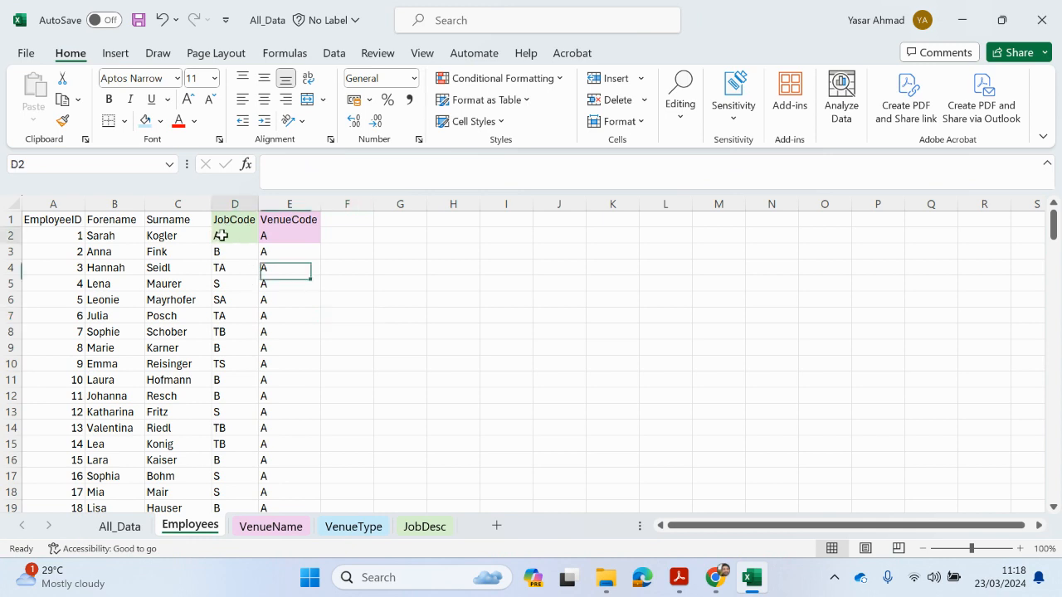
click(425, 527)
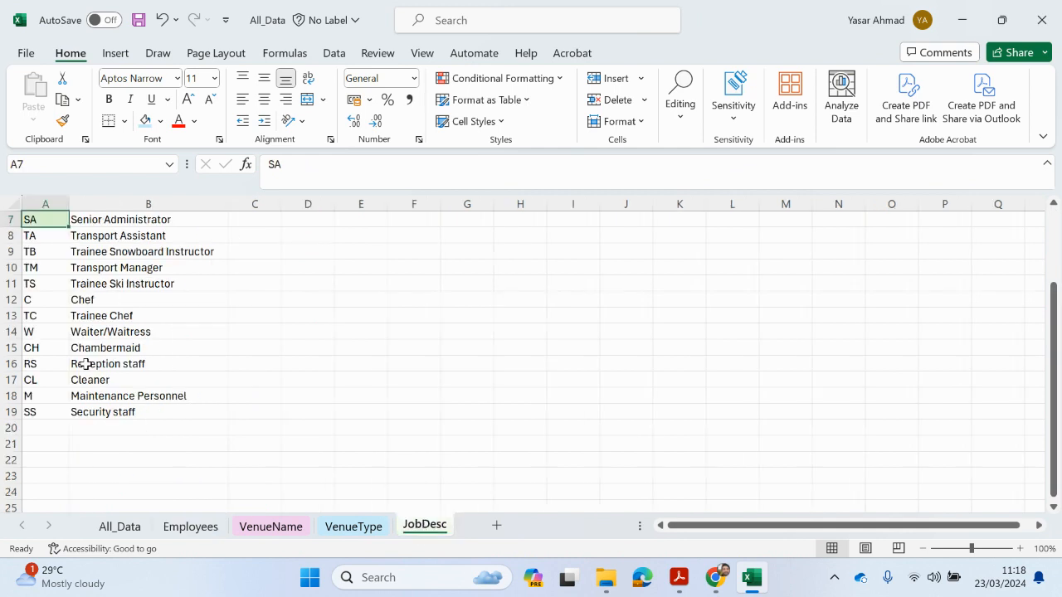
scroll(86, 363, up, 2)
drag(50, 239, 100, 459)
scroll(104, 432, up, 1)
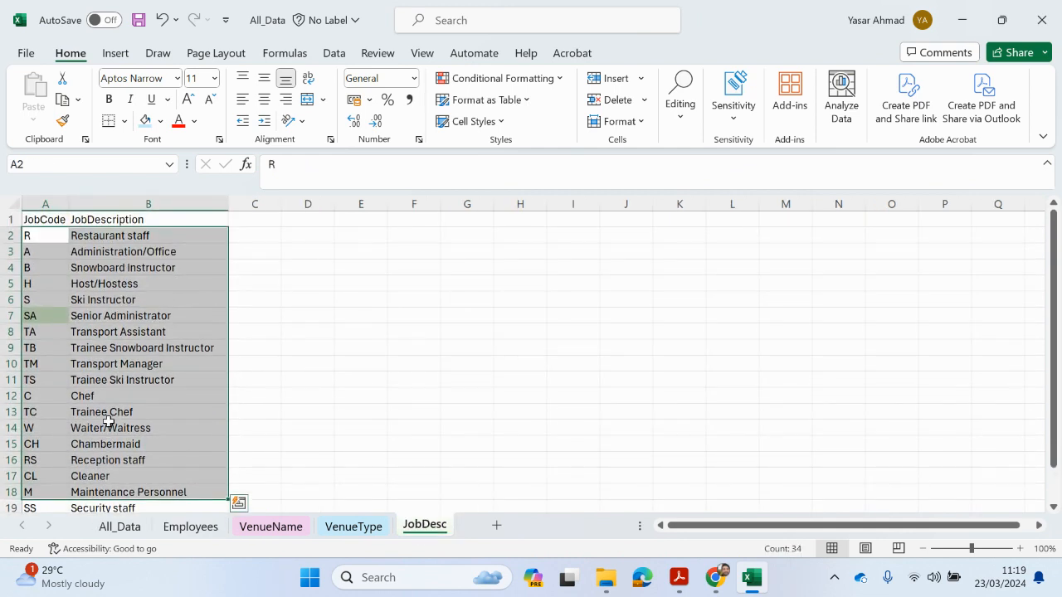
click(101, 239)
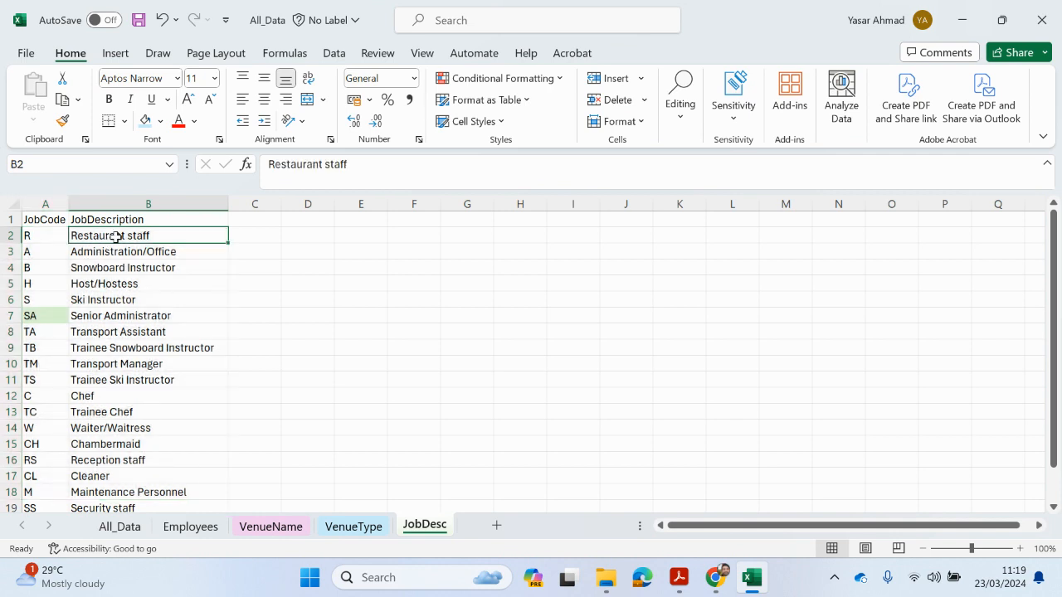
drag(113, 237, 126, 493)
click(189, 527)
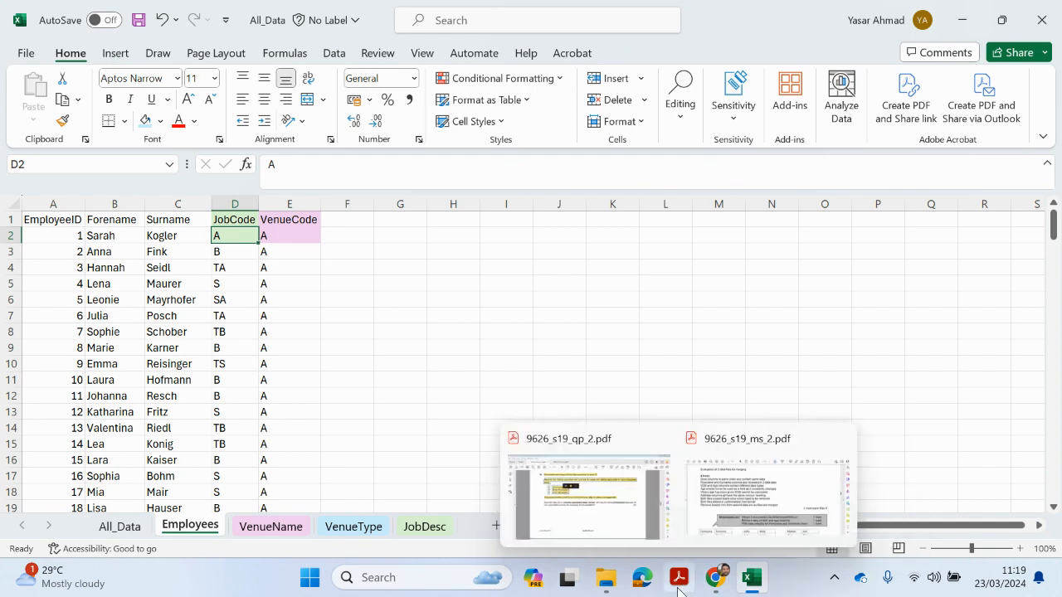
Switch to the 9626_s19_qp_2.pdf question paper in Acrobat and check the required file format and the example file name Employees9999
click(646, 571)
click(635, 518)
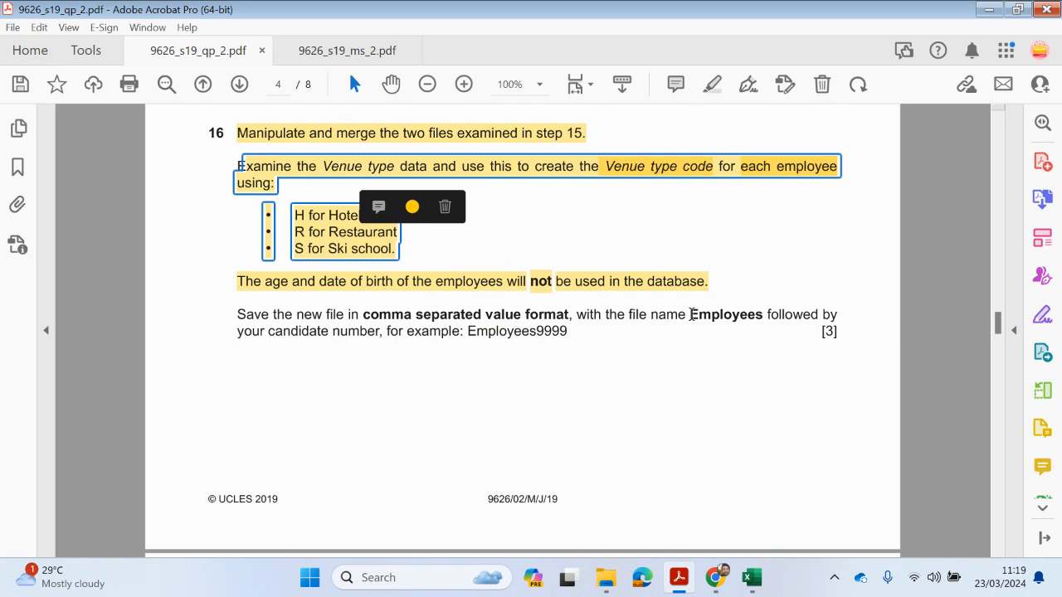
drag(691, 315, 740, 315)
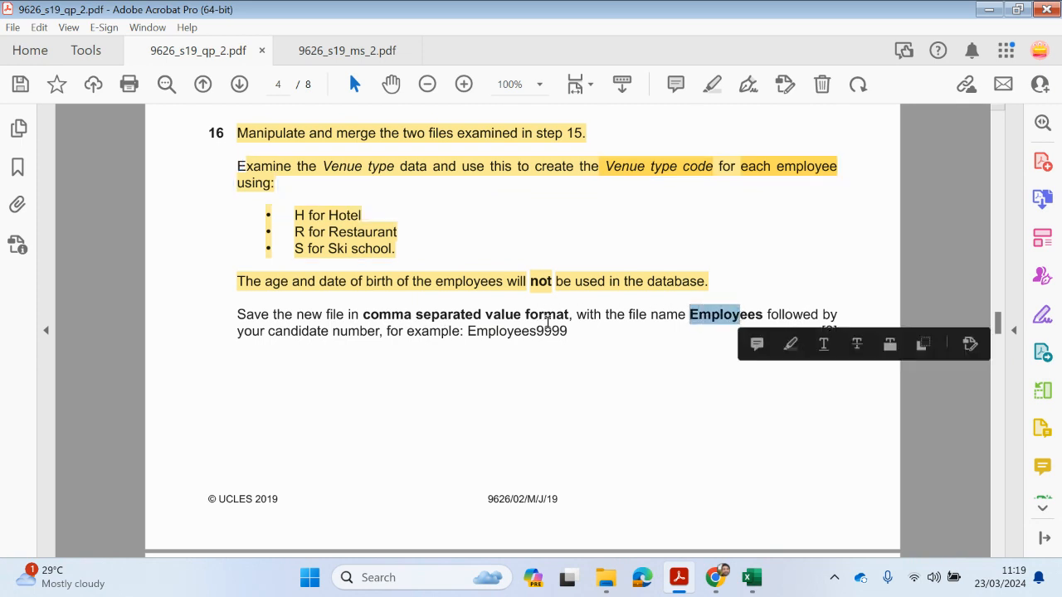
drag(566, 331, 468, 341)
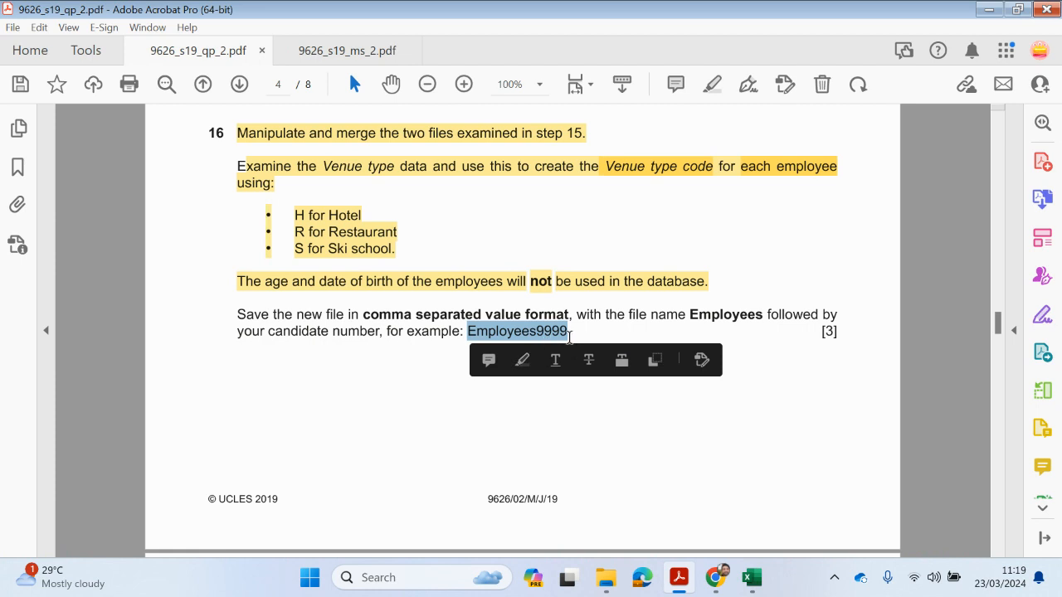
mouse_move(753, 579)
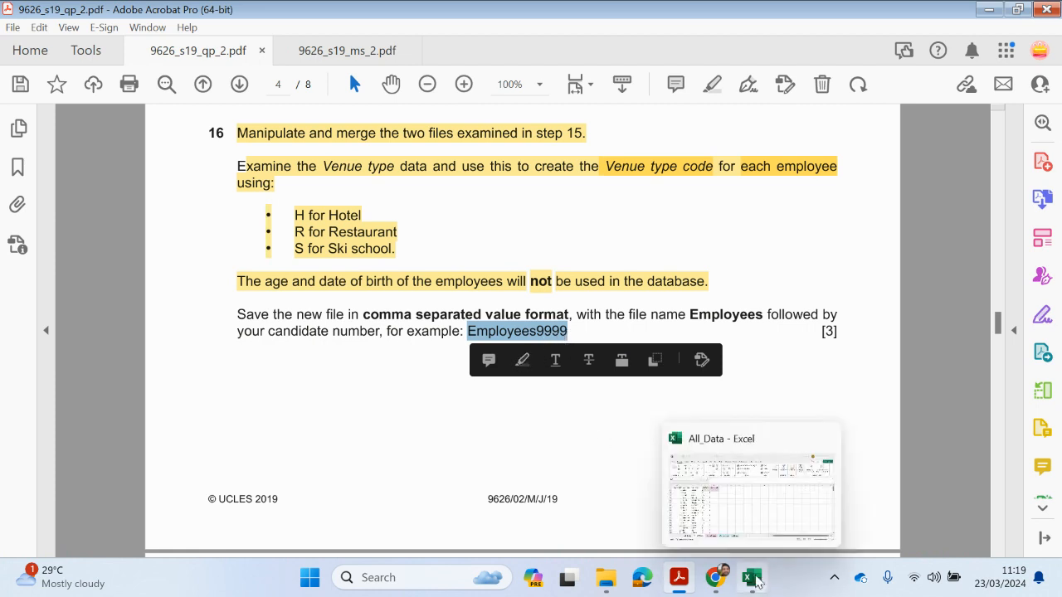
Switch to the All_Data workbook in Excel and create a new blank workbook
click(724, 503)
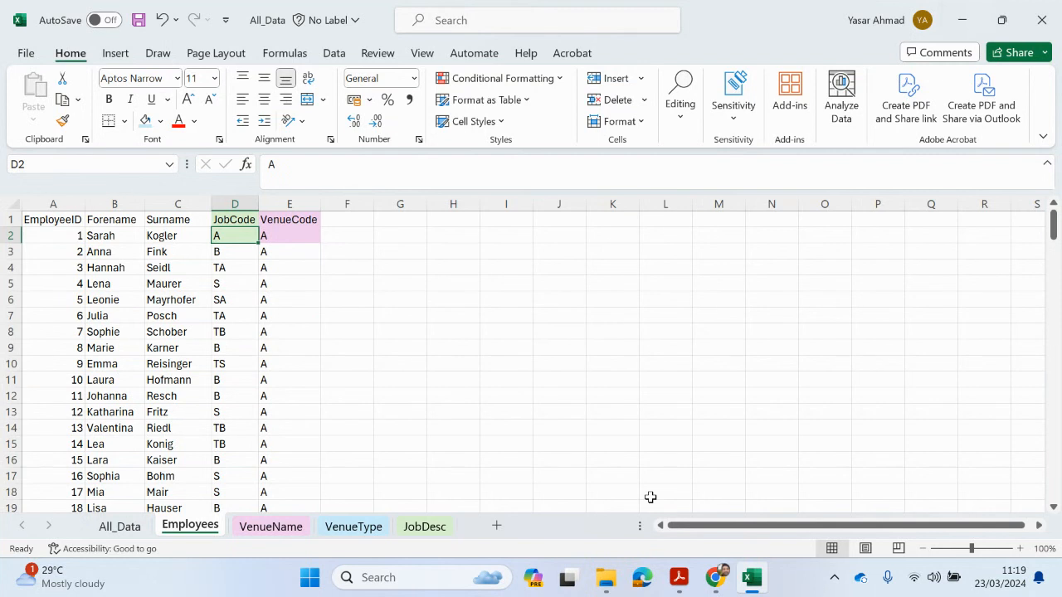
click(25, 53)
click(47, 128)
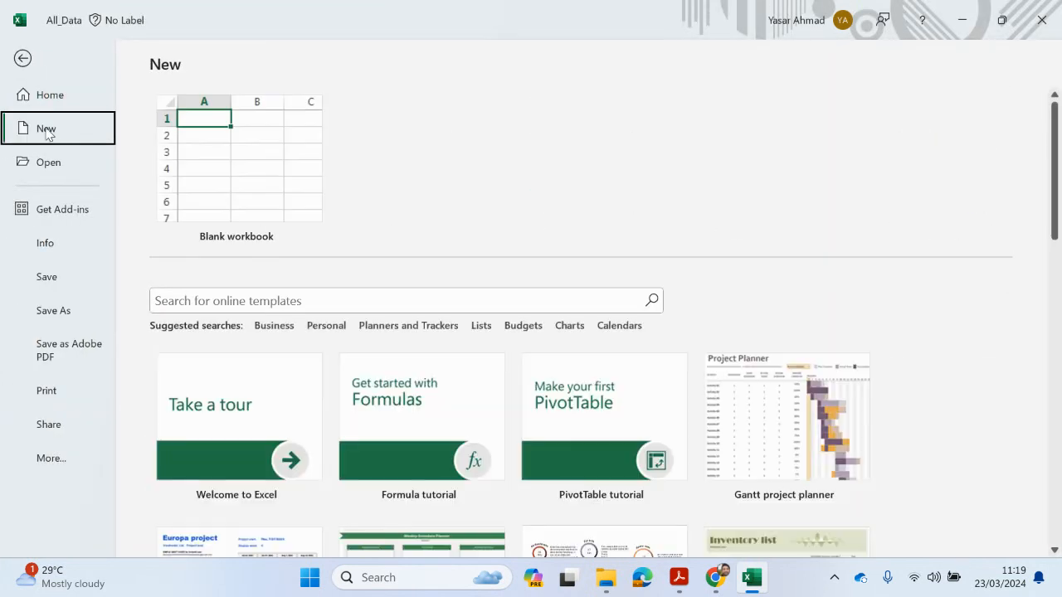
click(219, 152)
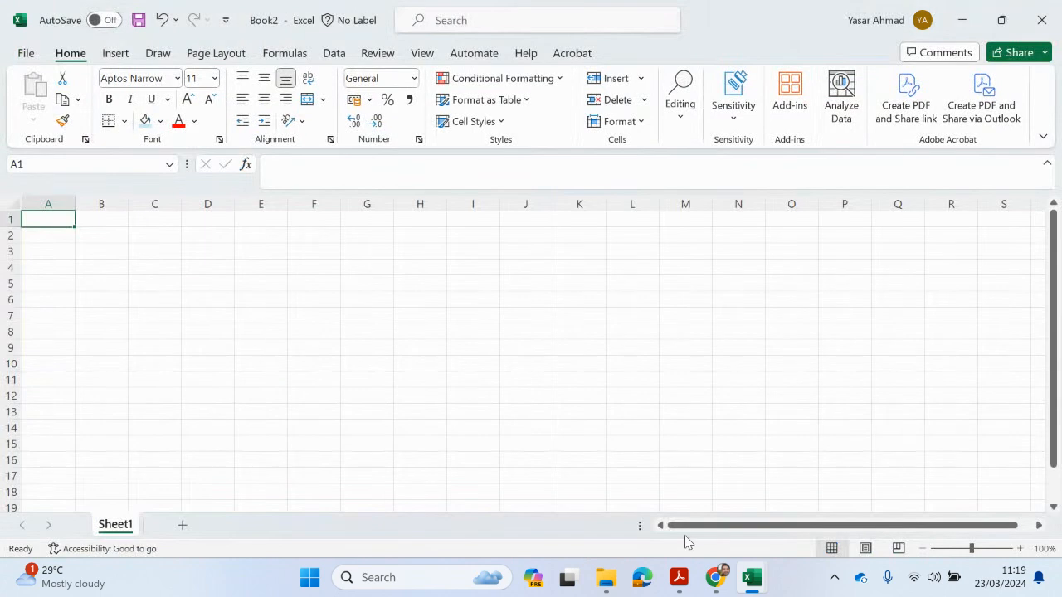
Copy the entire Employees sheet from All_Data into the new workbook as values only, and fit the EmployeeID column to its contents
mouse_move(754, 572)
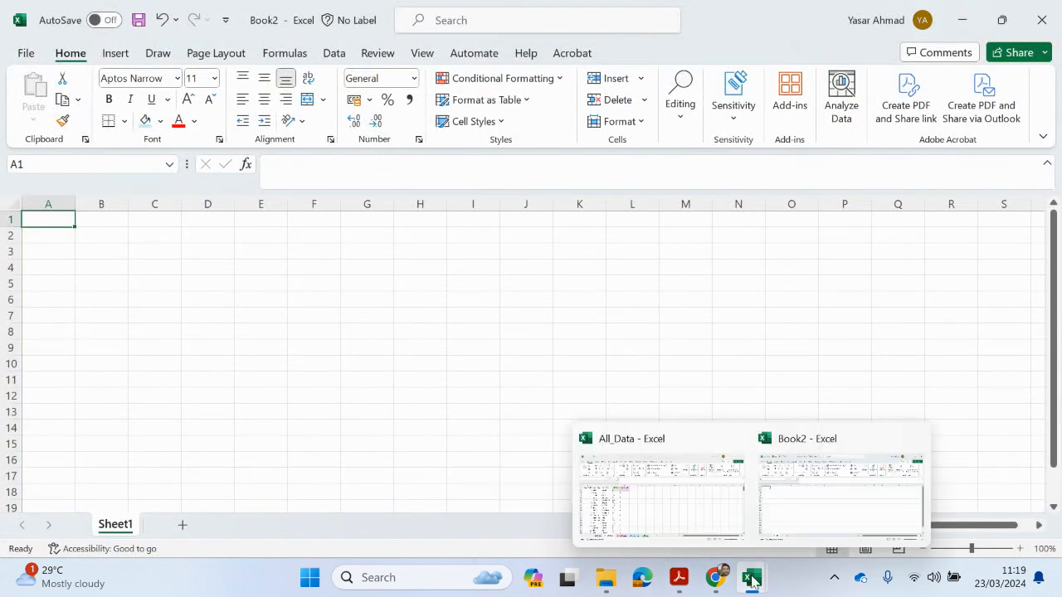
click(704, 512)
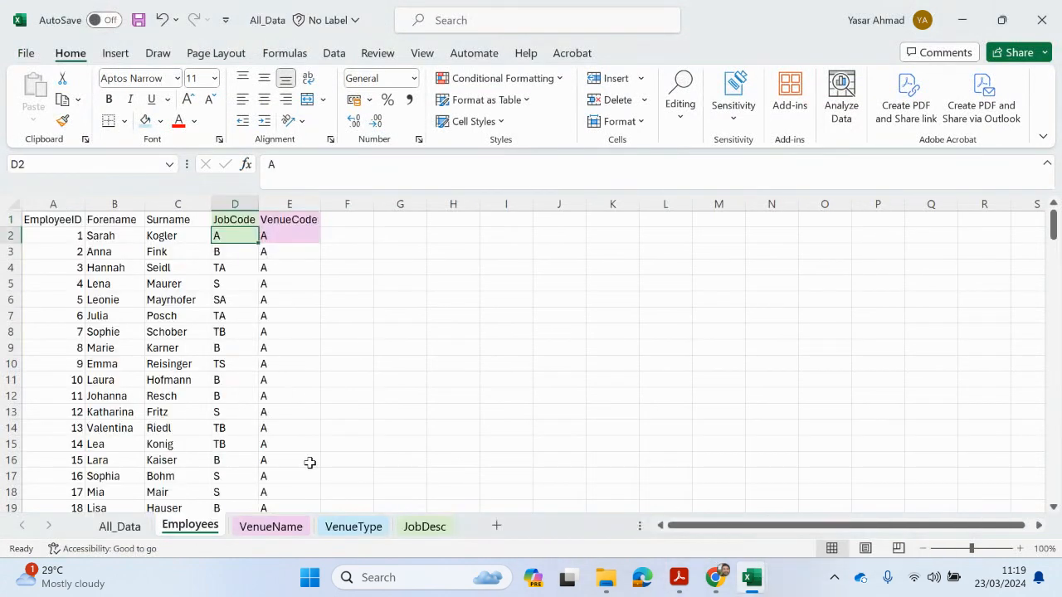
click(13, 206)
right_click(17, 208)
click(90, 135)
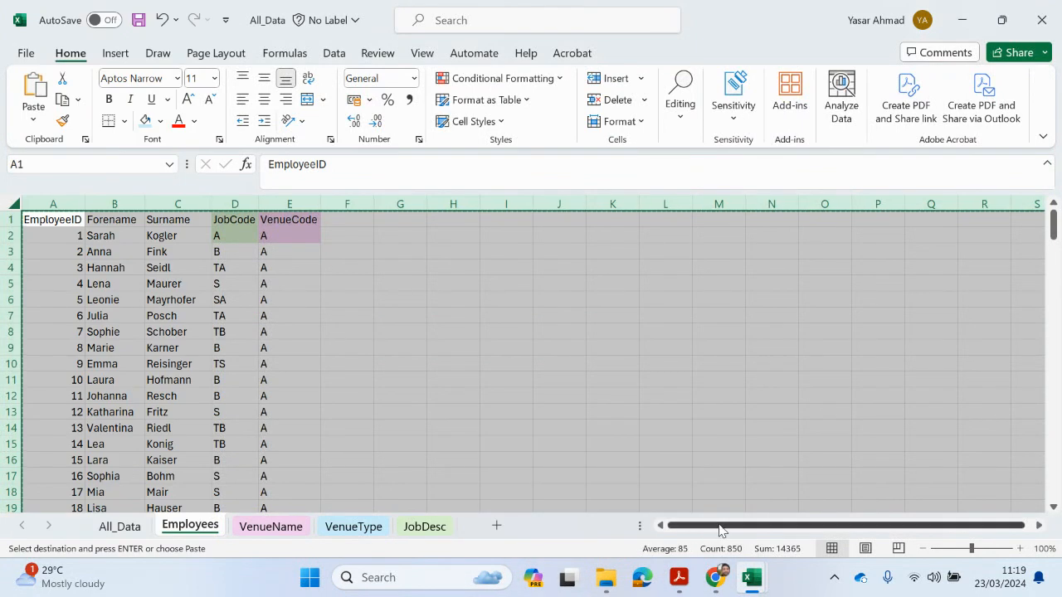
mouse_move(747, 575)
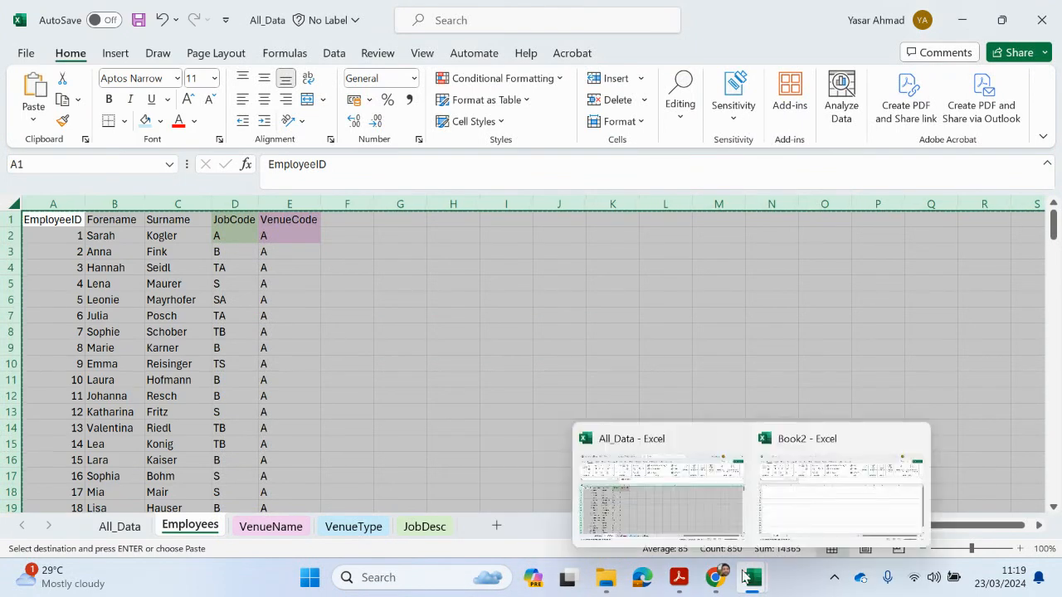
click(865, 520)
right_click(58, 222)
click(97, 182)
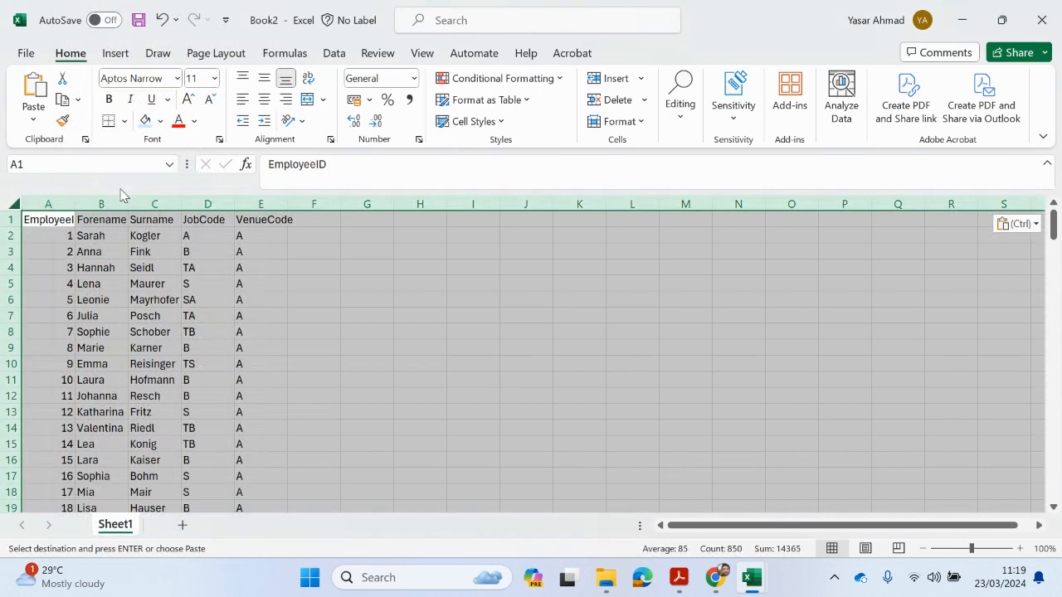
click(84, 201)
double_click(75, 203)
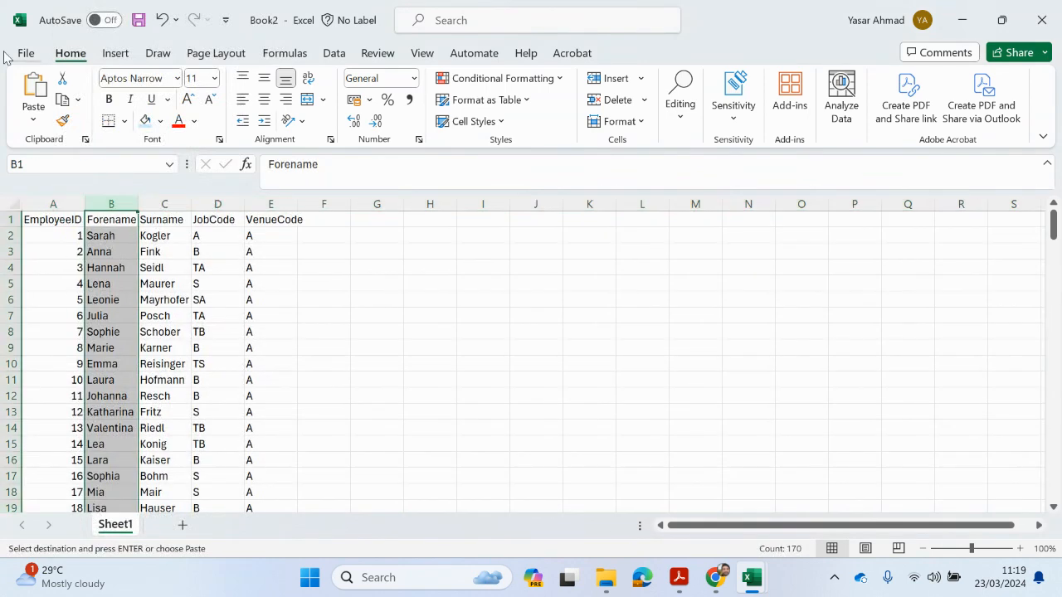
Start saving the employees workbook under a new name and choose the folder Desktop > Information_Technology_9626 > Paper2 > S_2019 > Files_June 2019
click(26, 53)
click(85, 314)
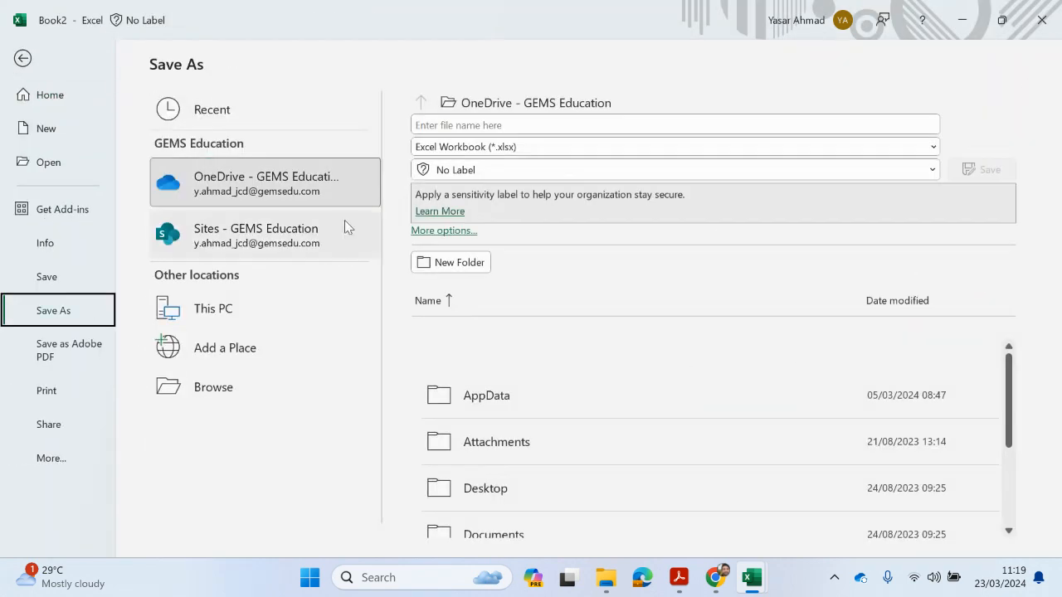
click(557, 107)
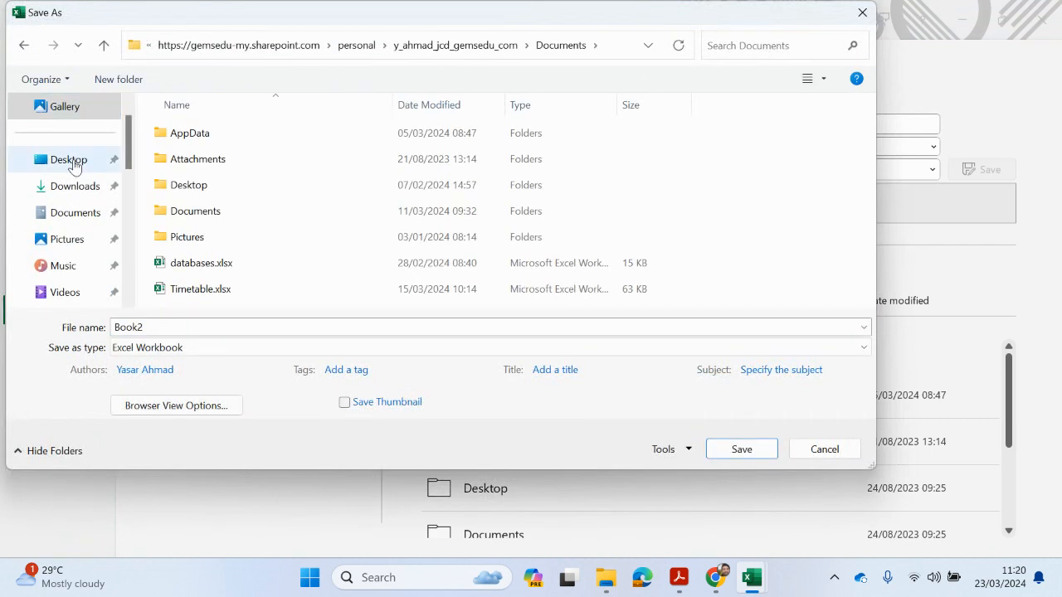
click(76, 161)
click(193, 264)
double_click(193, 263)
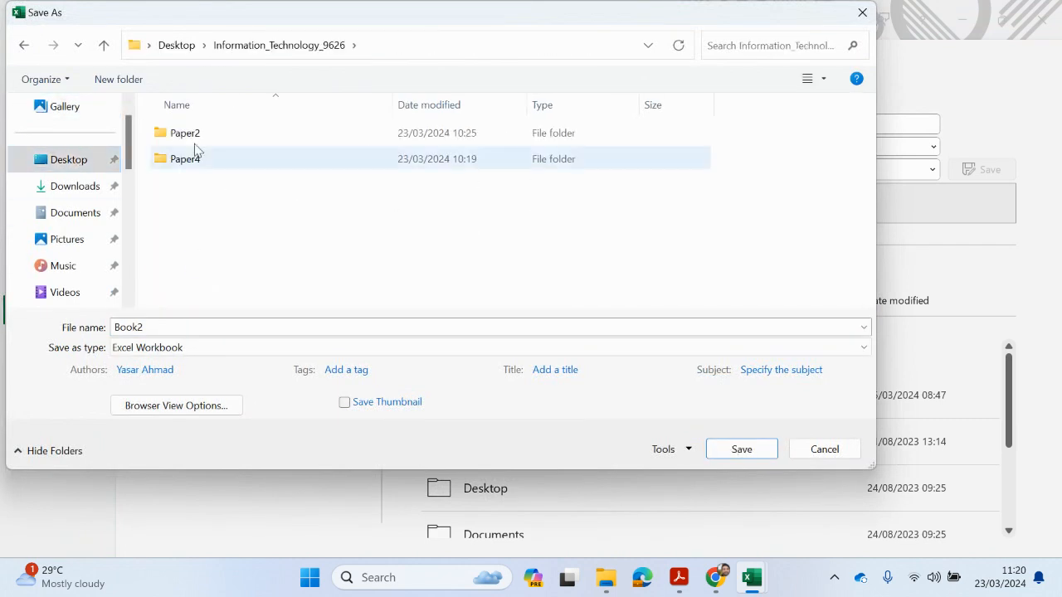
double_click(194, 134)
click(195, 137)
double_click(196, 136)
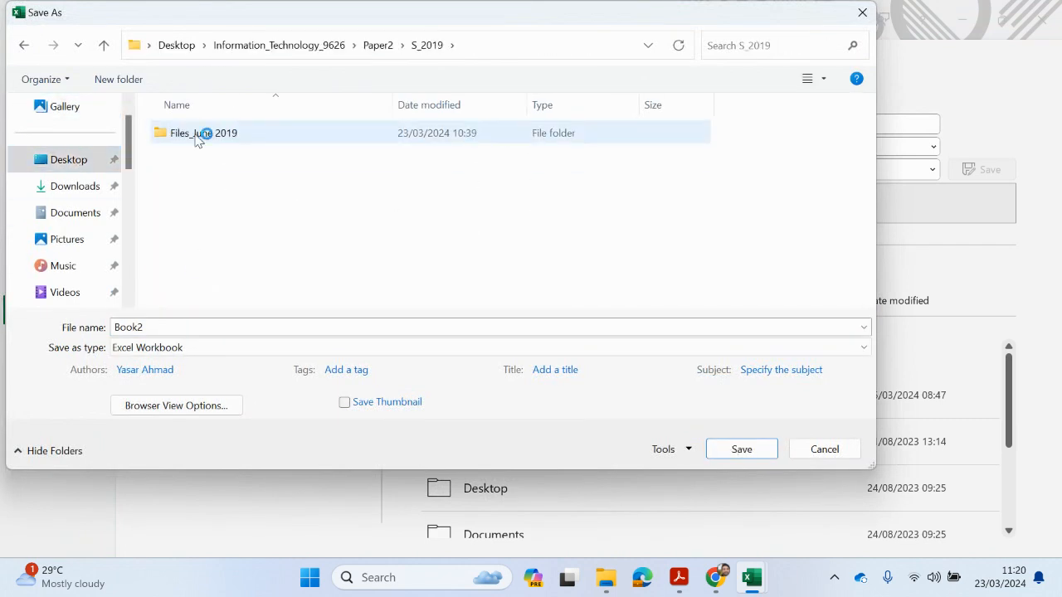
double_click(197, 136)
Save the employees workbook as Employee9999 in CSV (Comma delimited) format
click(161, 324)
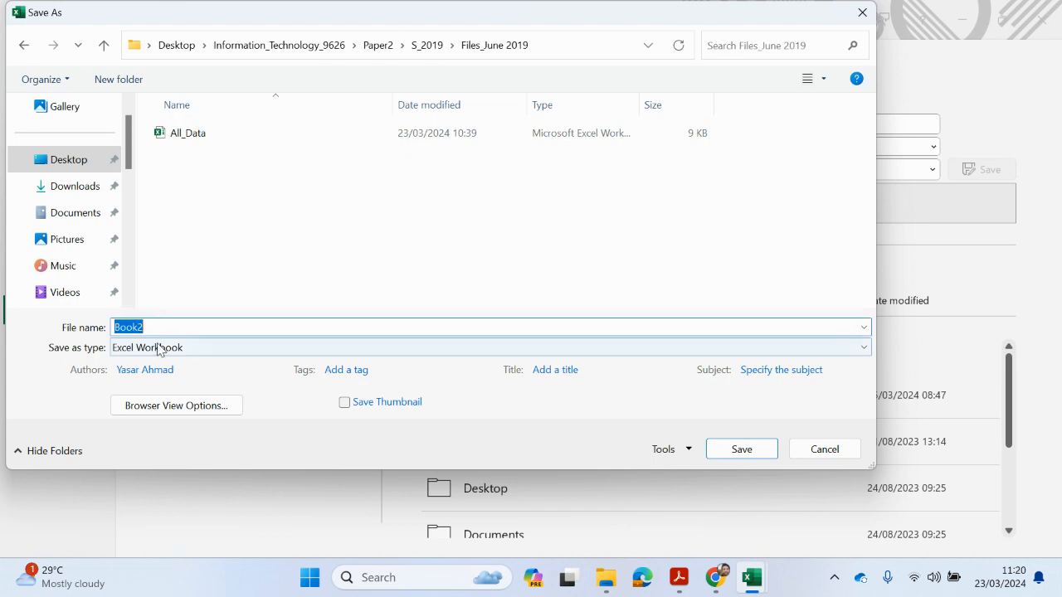
click(164, 349)
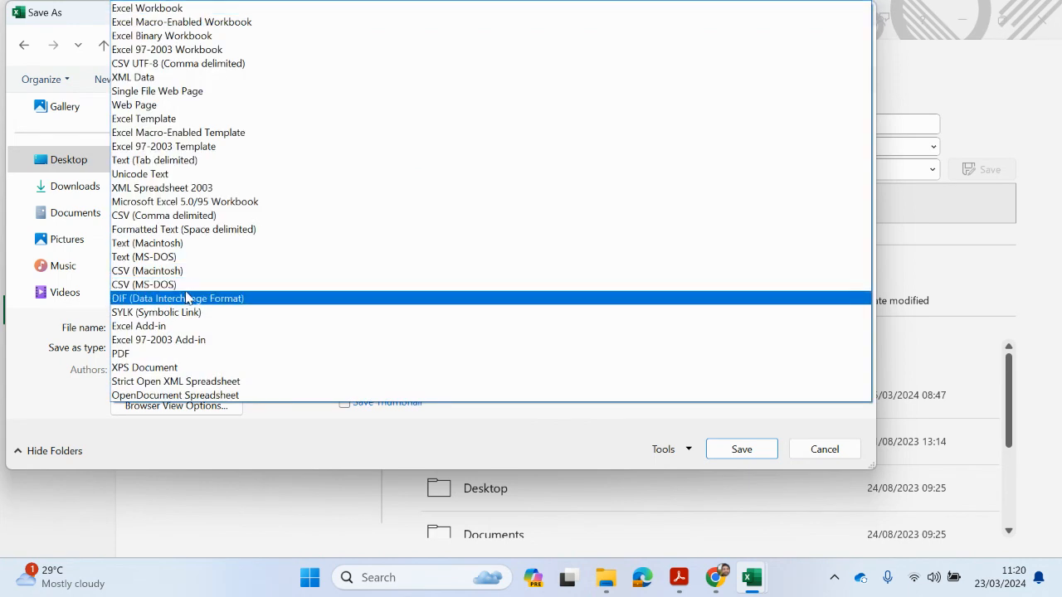
click(201, 216)
click(176, 326)
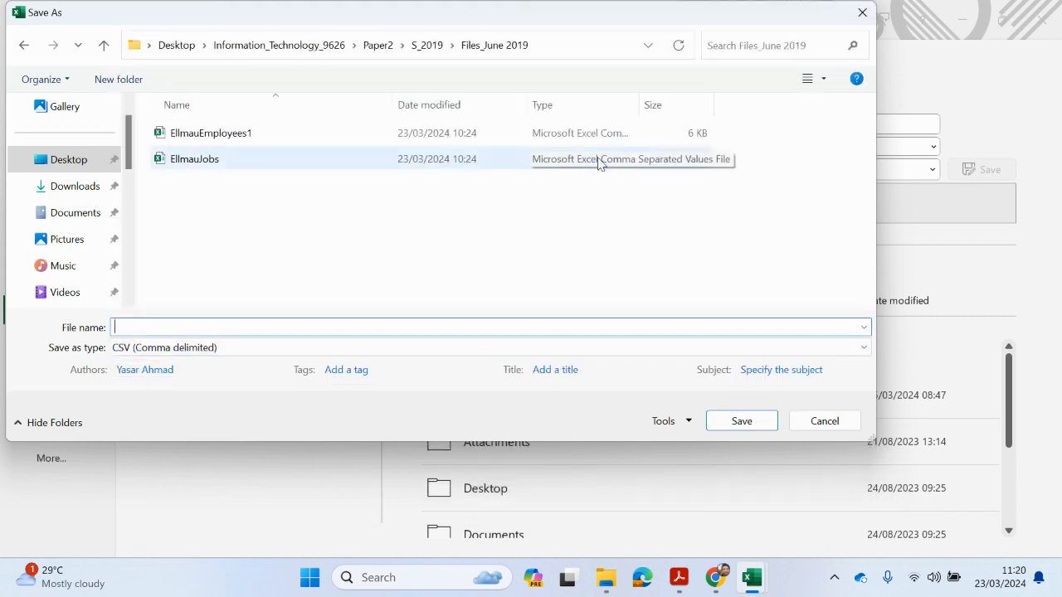
text(Employee9999)
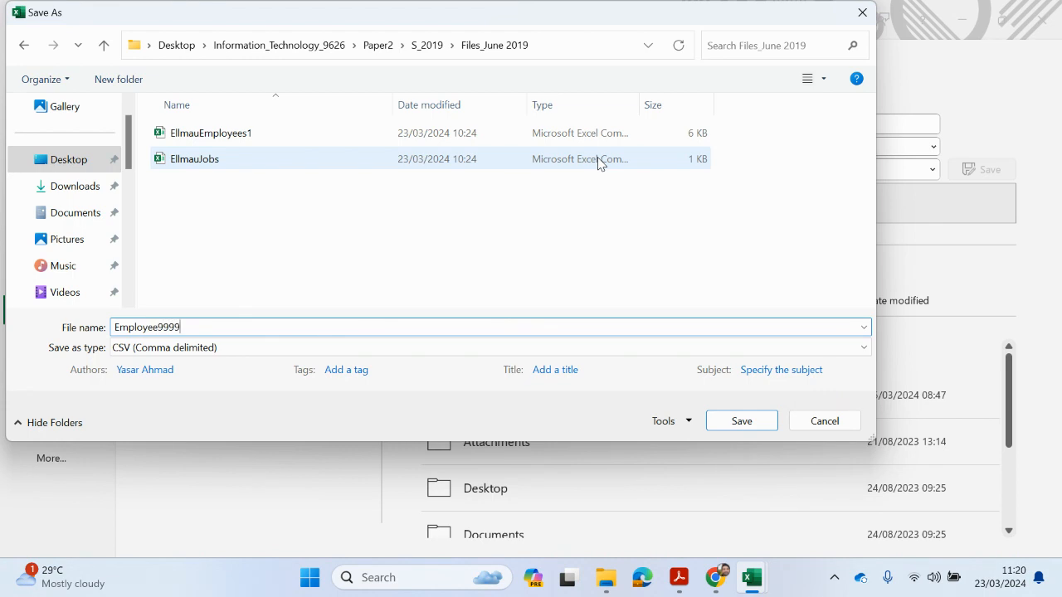
click(763, 424)
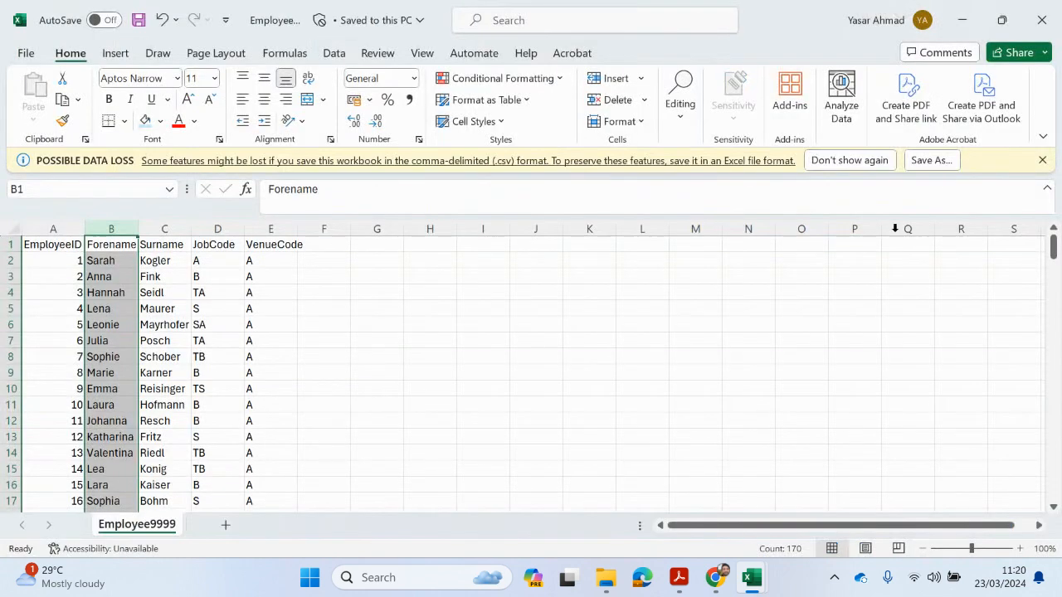
Dismiss the possible data loss notice and close the Employee9999 file
click(1042, 161)
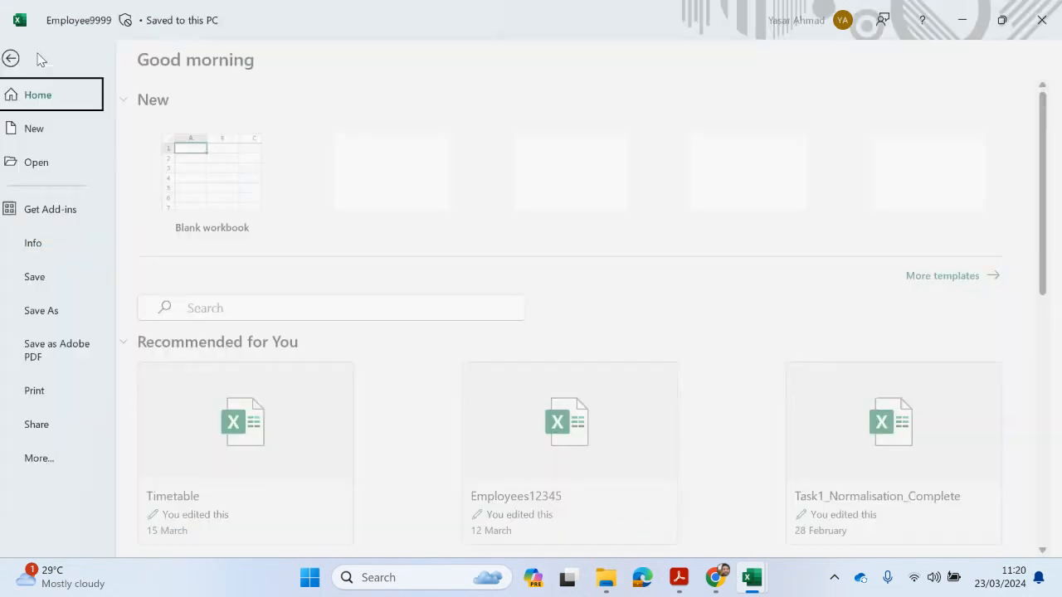
click(33, 55)
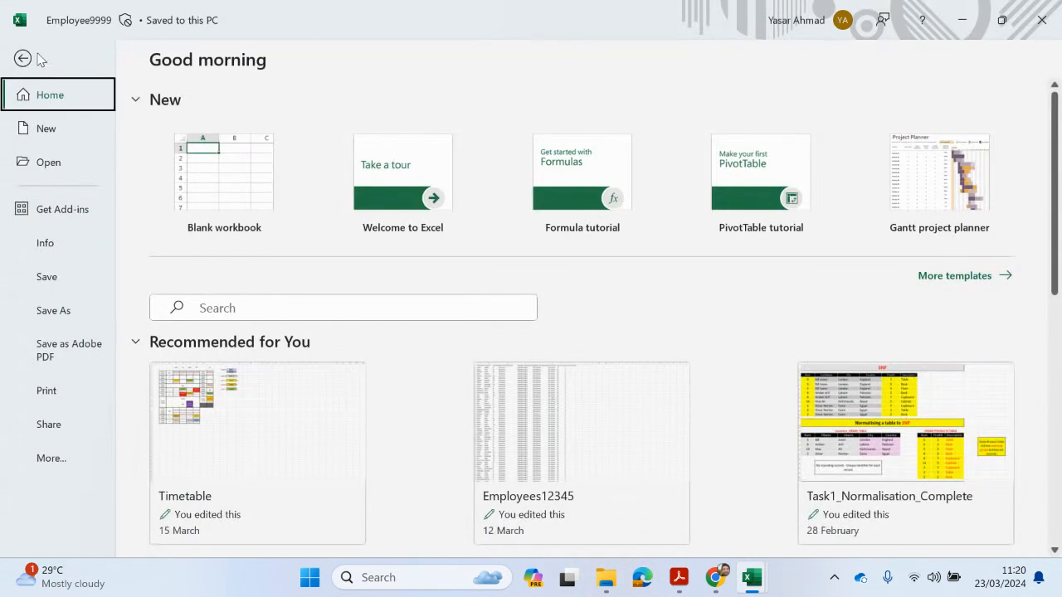
click(1042, 21)
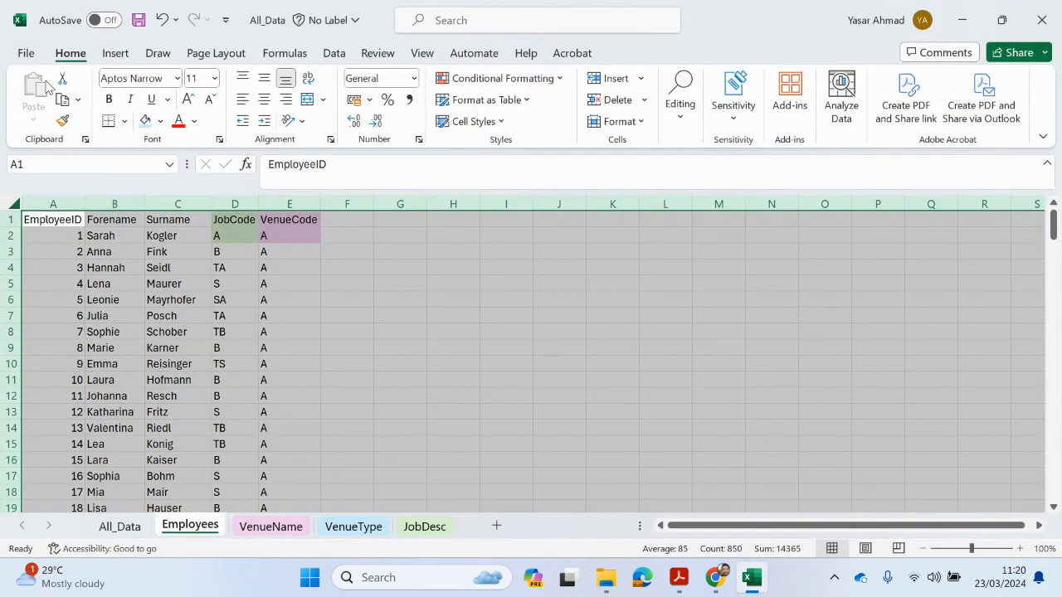
Create another blank workbook and return to the All_Data workbook
click(26, 55)
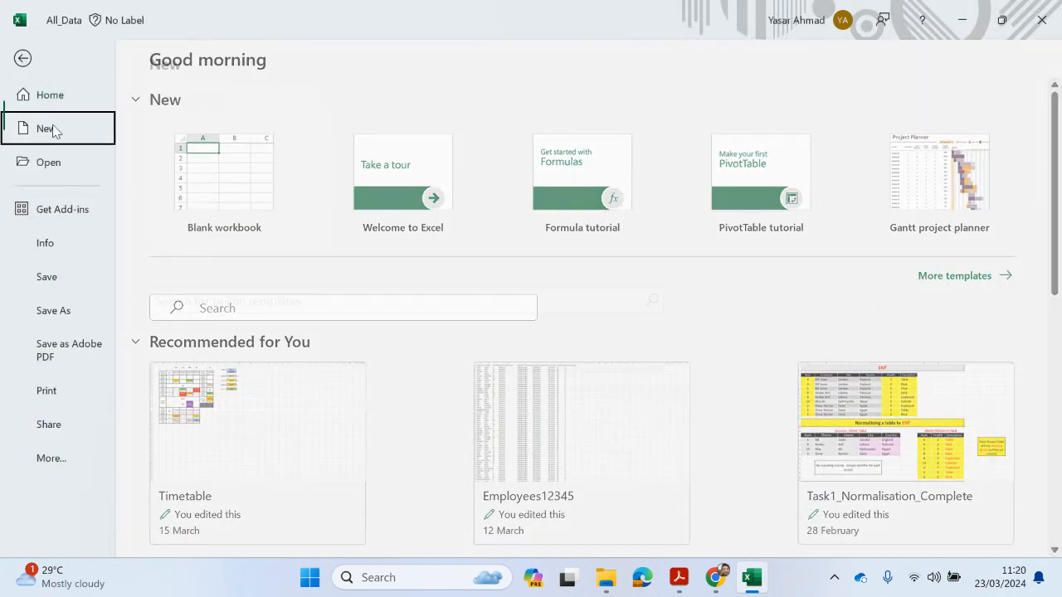
click(216, 163)
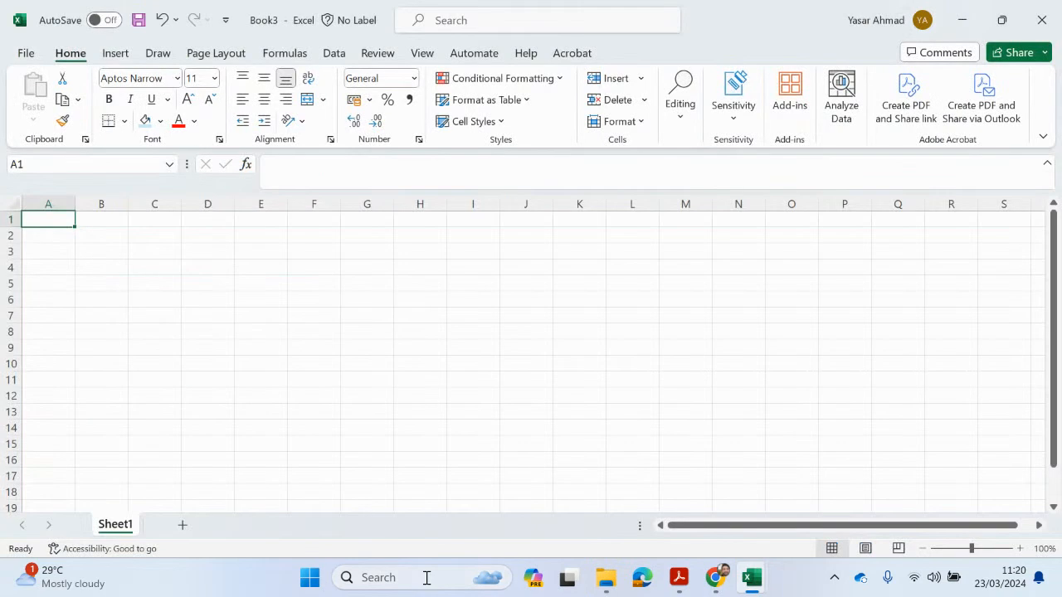
mouse_move(752, 578)
click(664, 493)
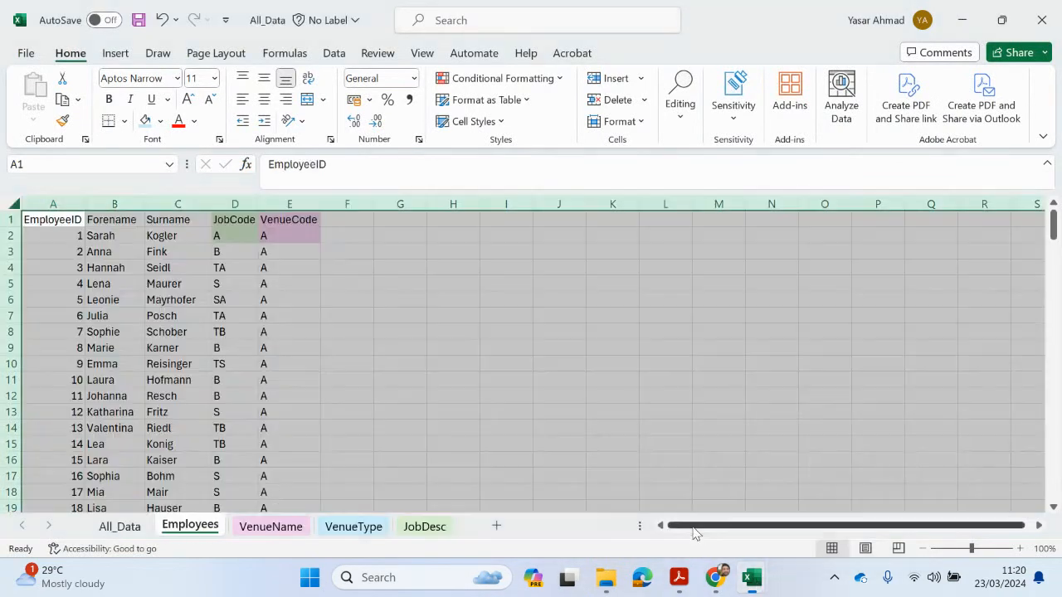
Copy the entire VenueName sheet into the new blank workbook as values only and fit the column widths to their contents
click(271, 526)
click(14, 204)
right_click(16, 206)
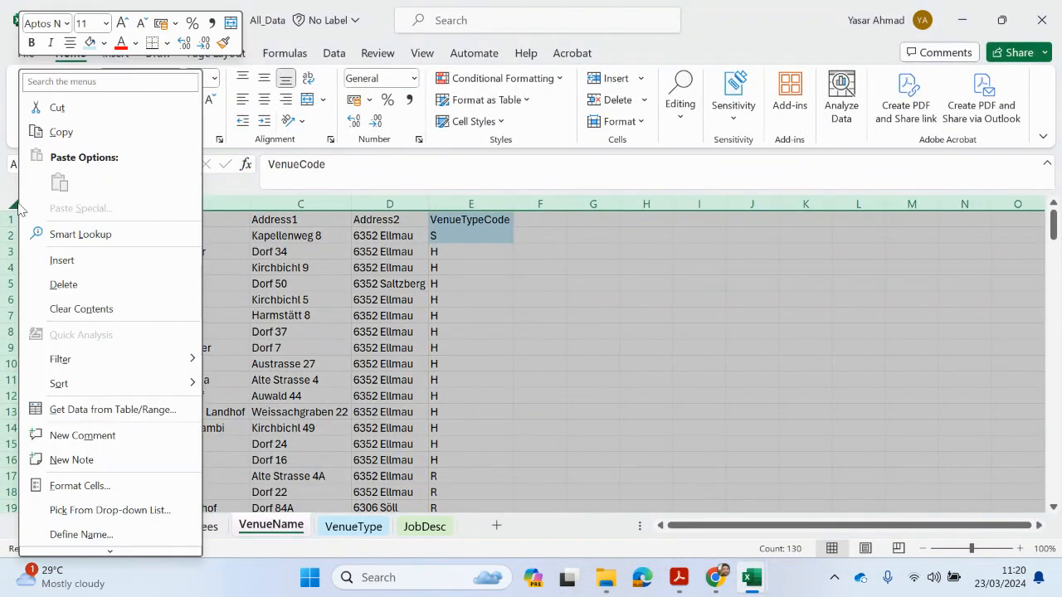
click(61, 132)
mouse_move(752, 578)
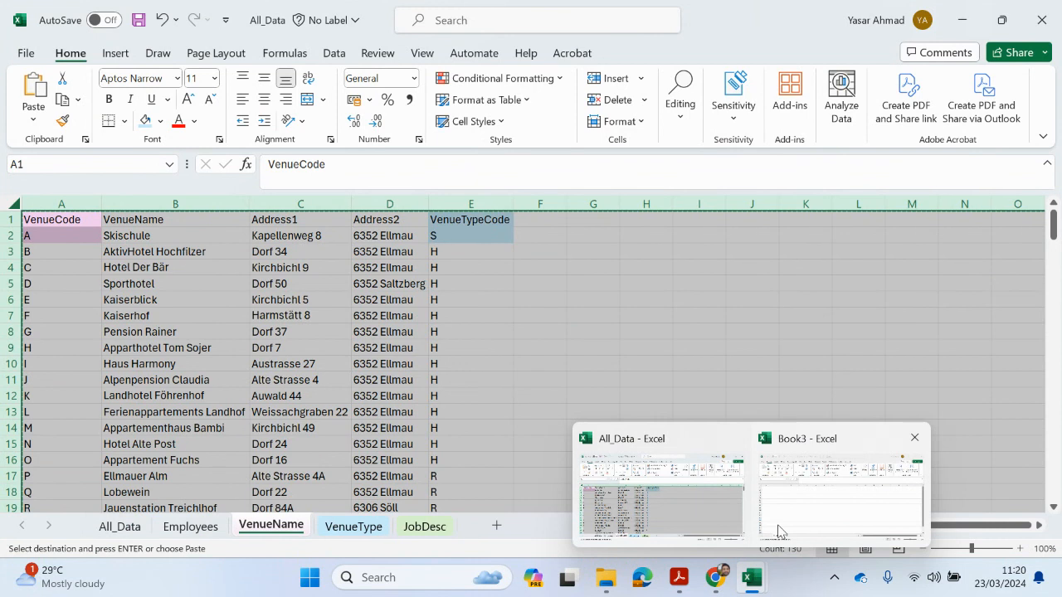
click(778, 531)
click(14, 204)
right_click(14, 204)
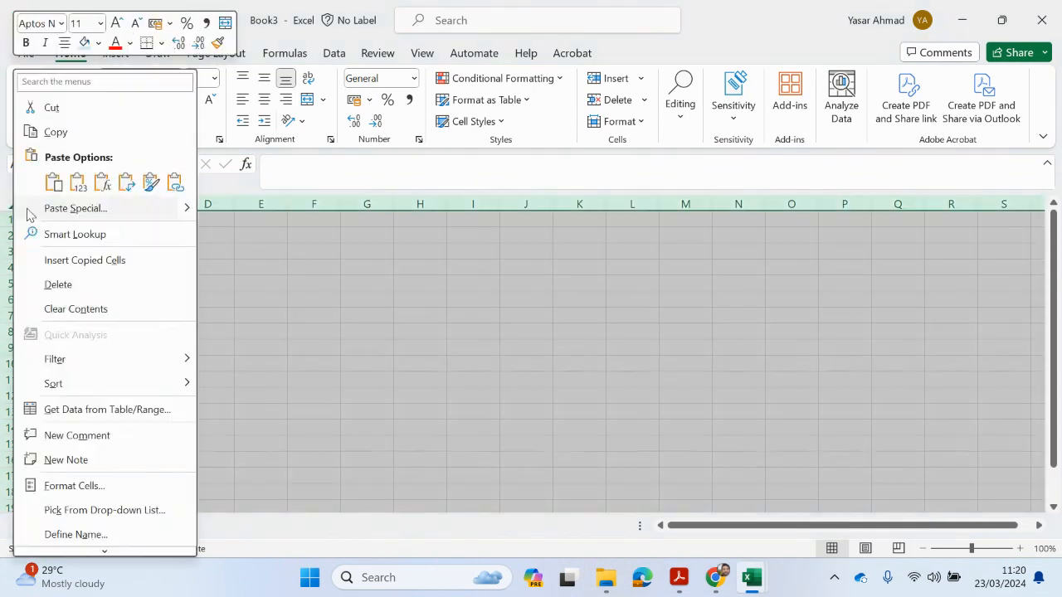
click(76, 183)
double_click(238, 200)
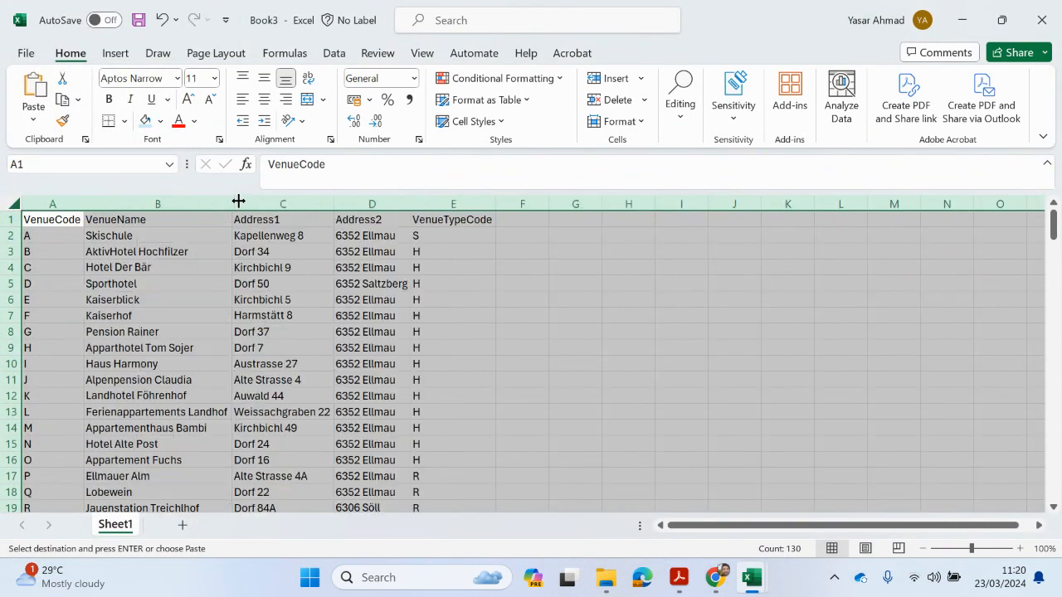
Start saving the venue names workbook under a new name and choose the folder Information_Technology_9626 > Paper2 > S_2019 > Files_June 2019 on the Desktop
click(26, 53)
click(63, 310)
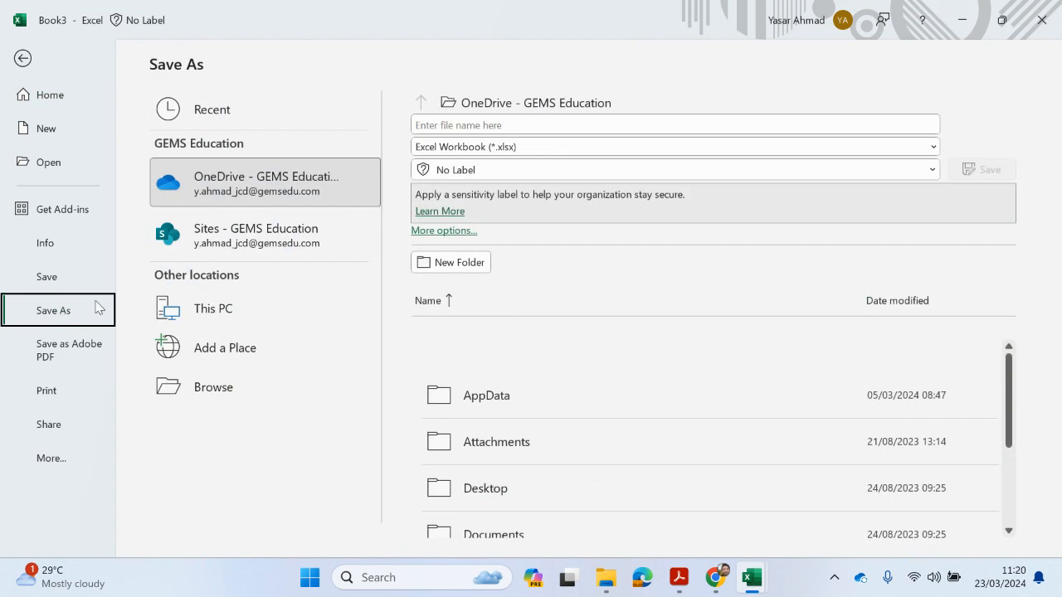
click(545, 108)
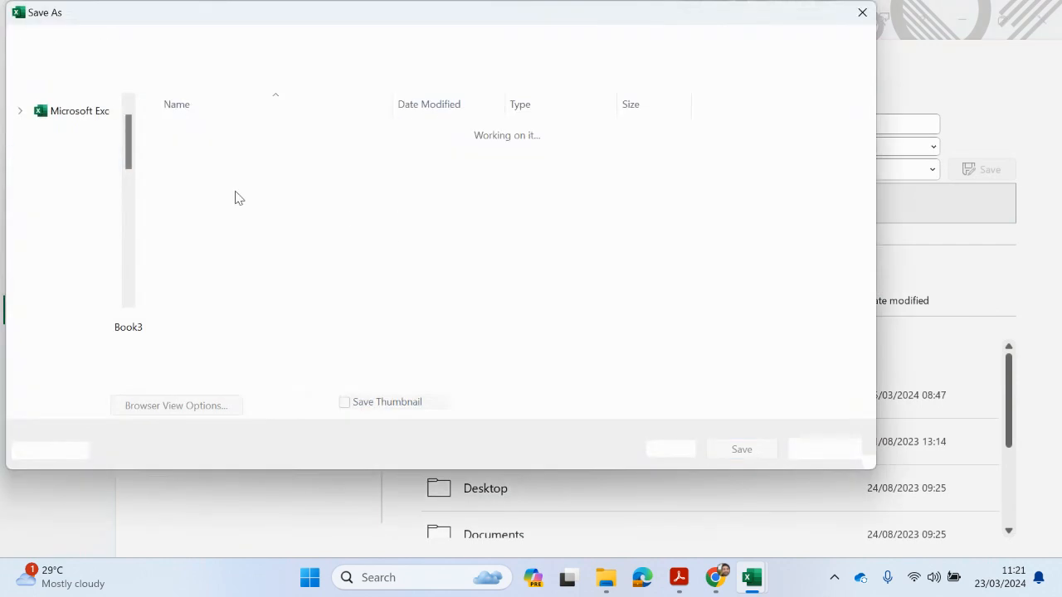
click(90, 170)
click(180, 262)
double_click(180, 262)
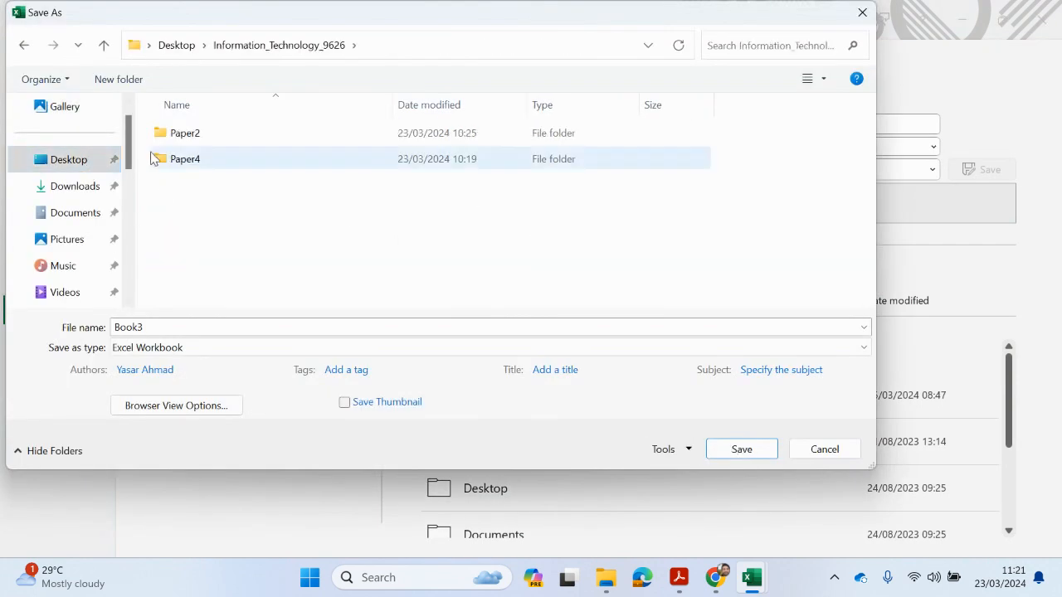
double_click(180, 133)
double_click(180, 133)
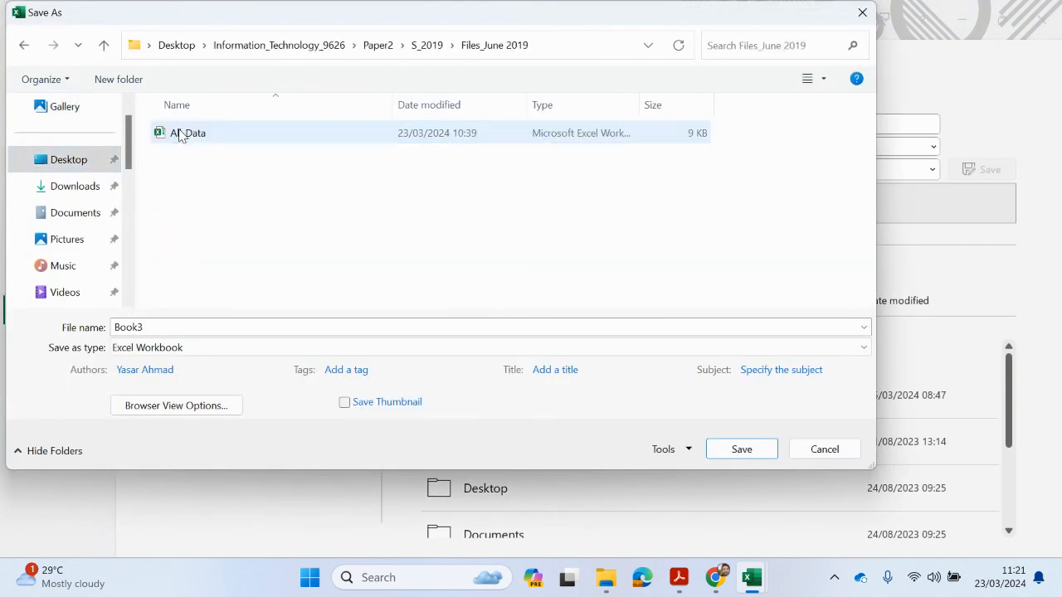
Save the venue names workbook as VenueName9999 in CSV (Comma delimited) format, dismiss the data loss notice and close the file
click(161, 348)
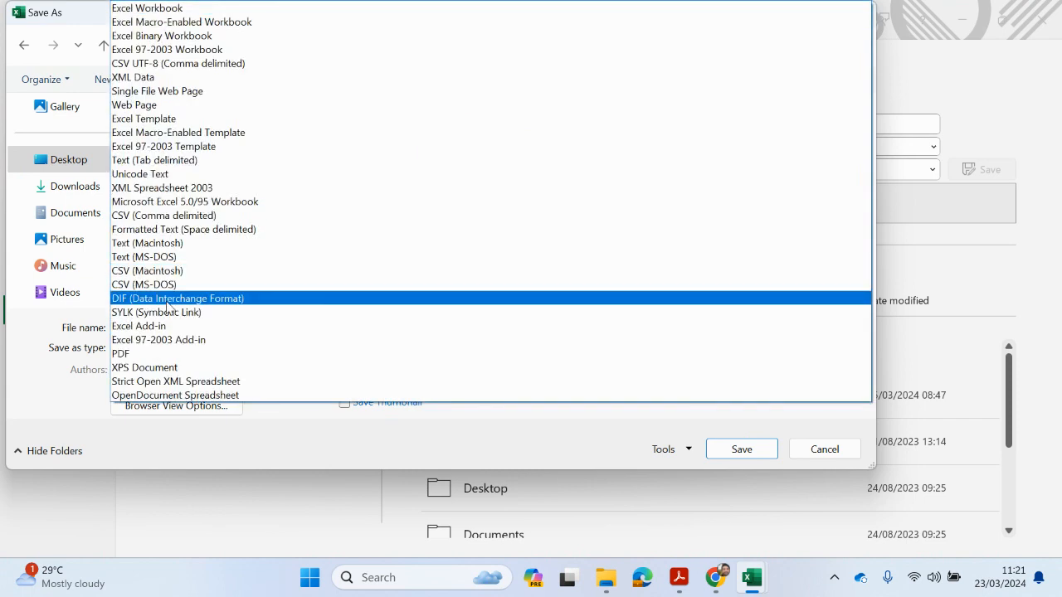
click(160, 217)
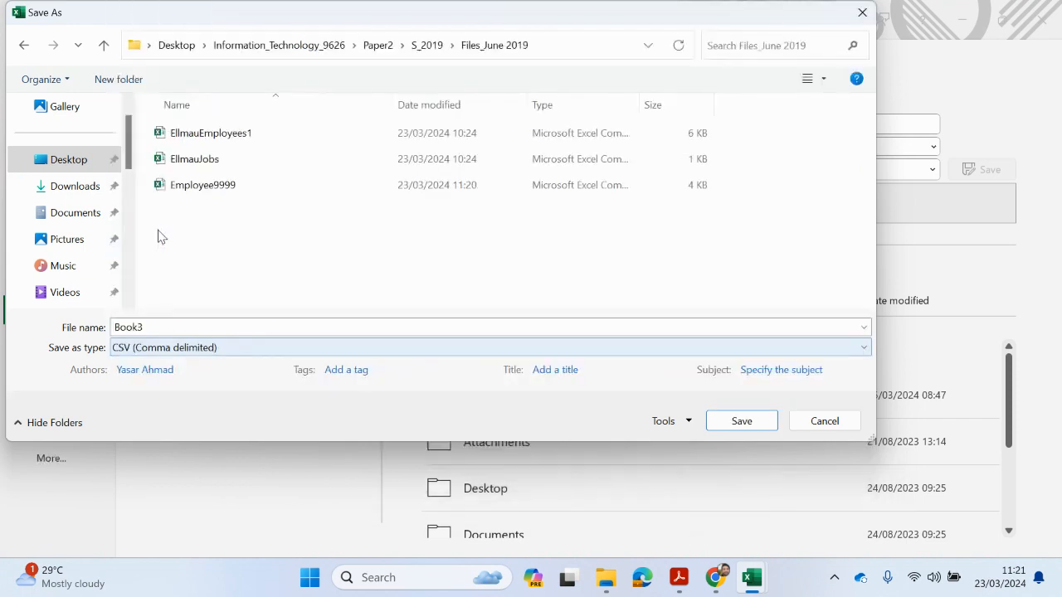
double_click(170, 327)
key(BackSpace)
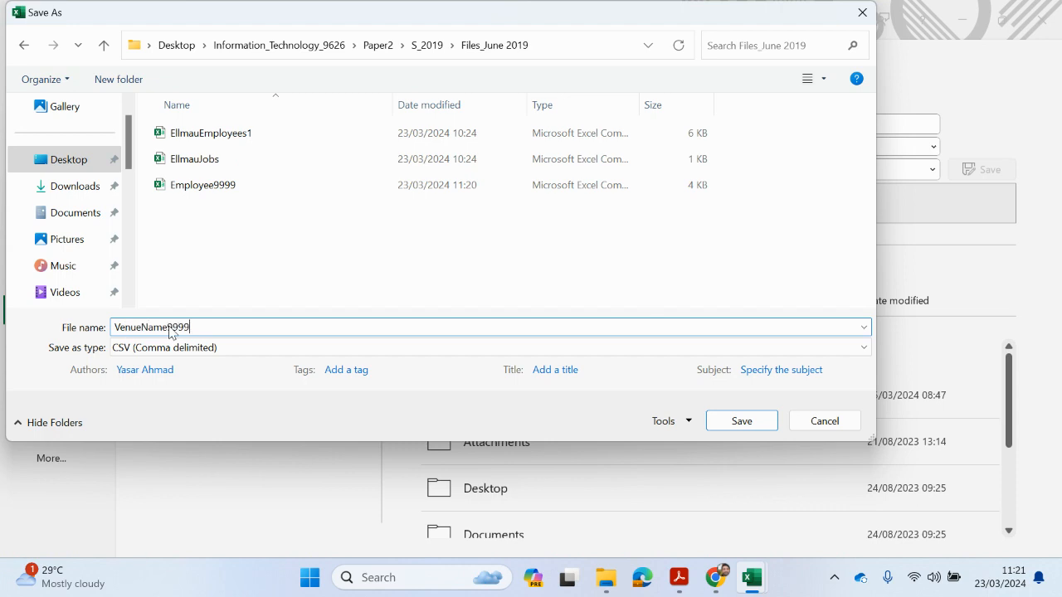
click(738, 421)
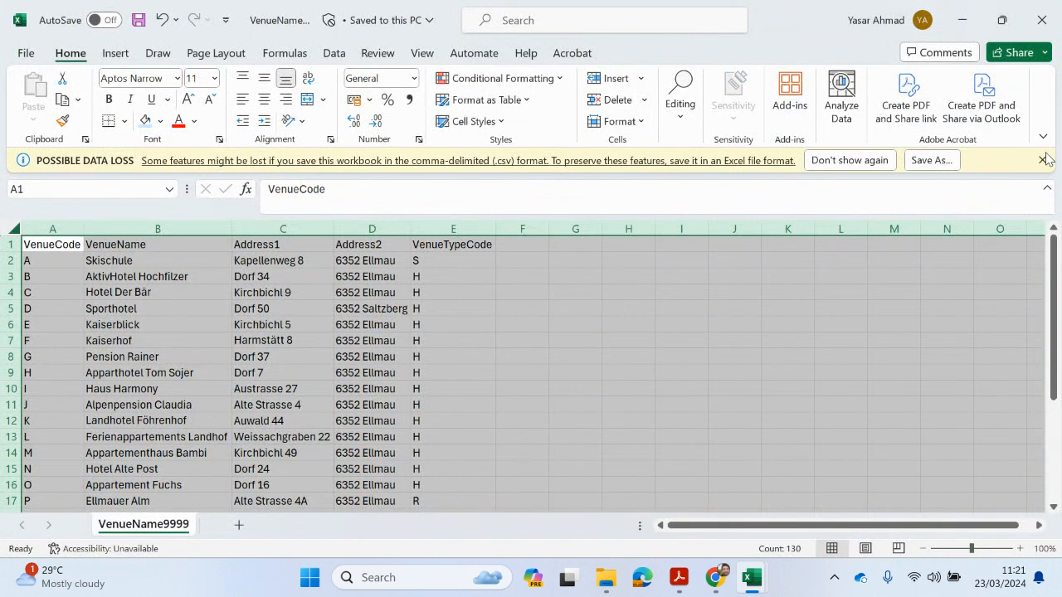
click(1043, 160)
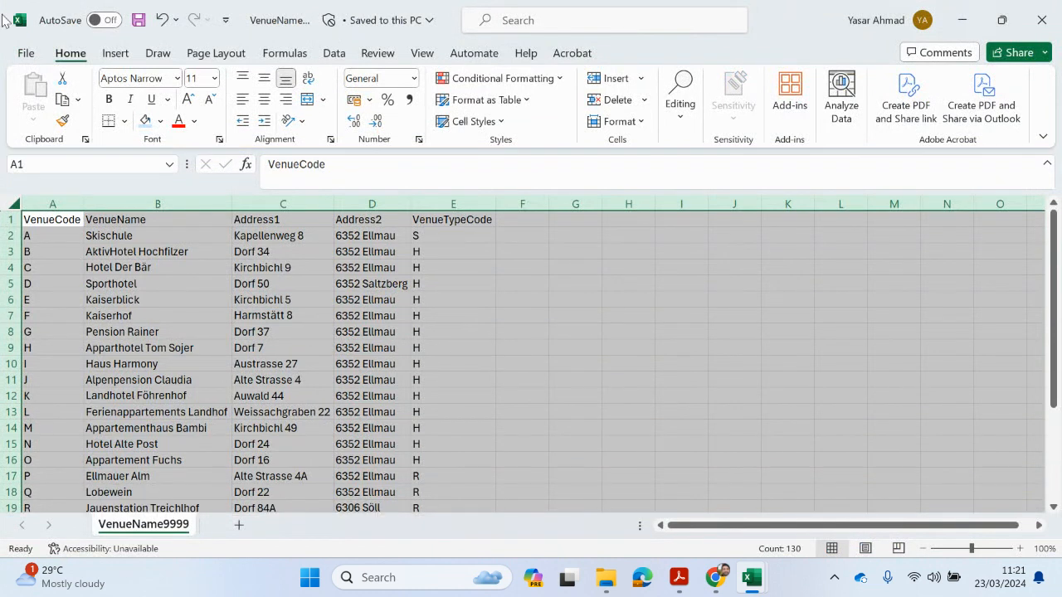
click(1041, 20)
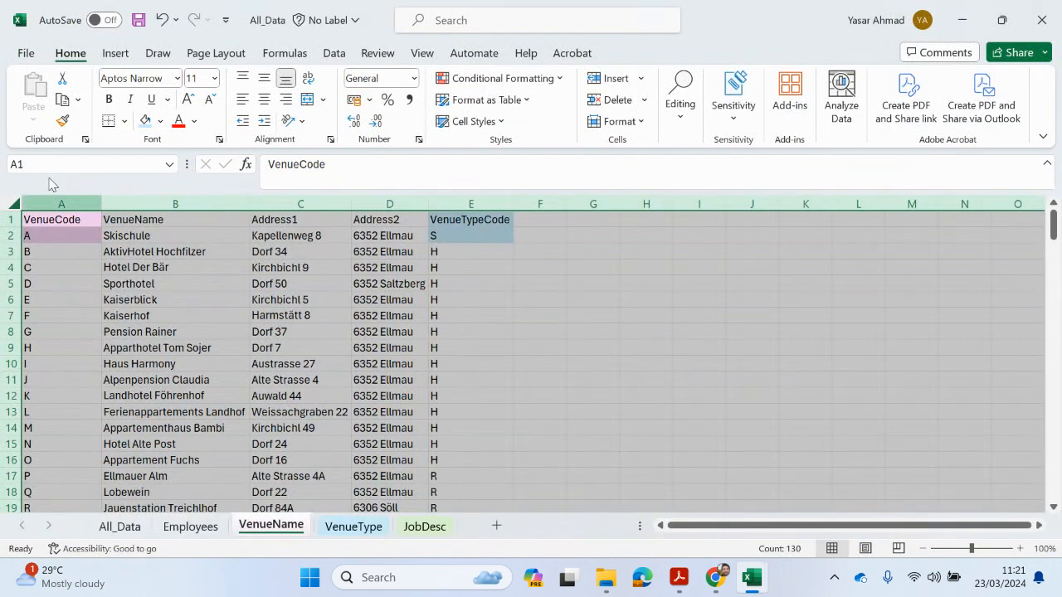
Create another blank workbook and copy the entire VenueType sheet of All_Data into it
click(353, 526)
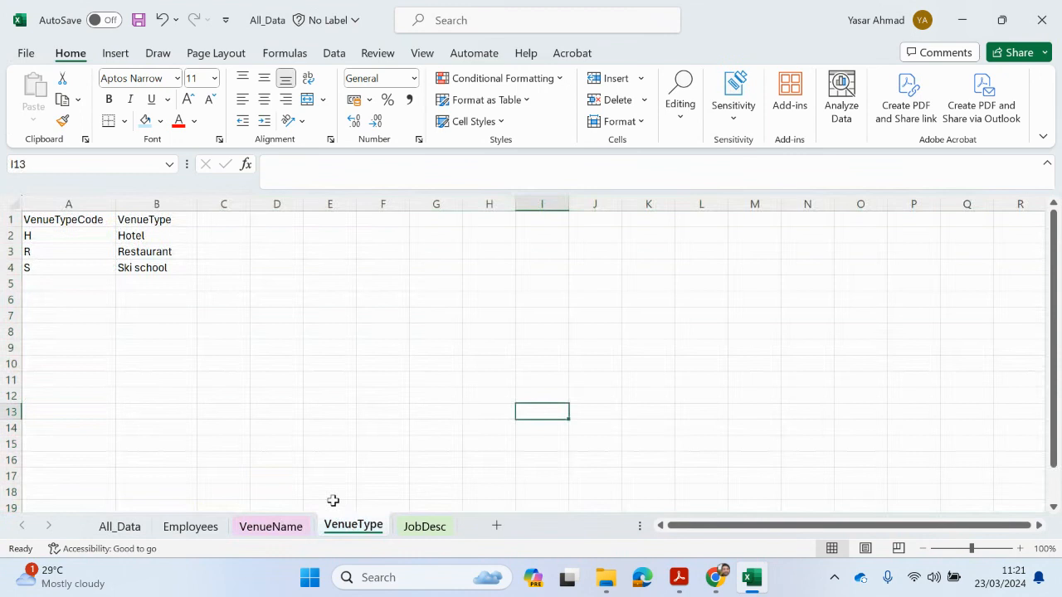
click(26, 53)
click(268, 190)
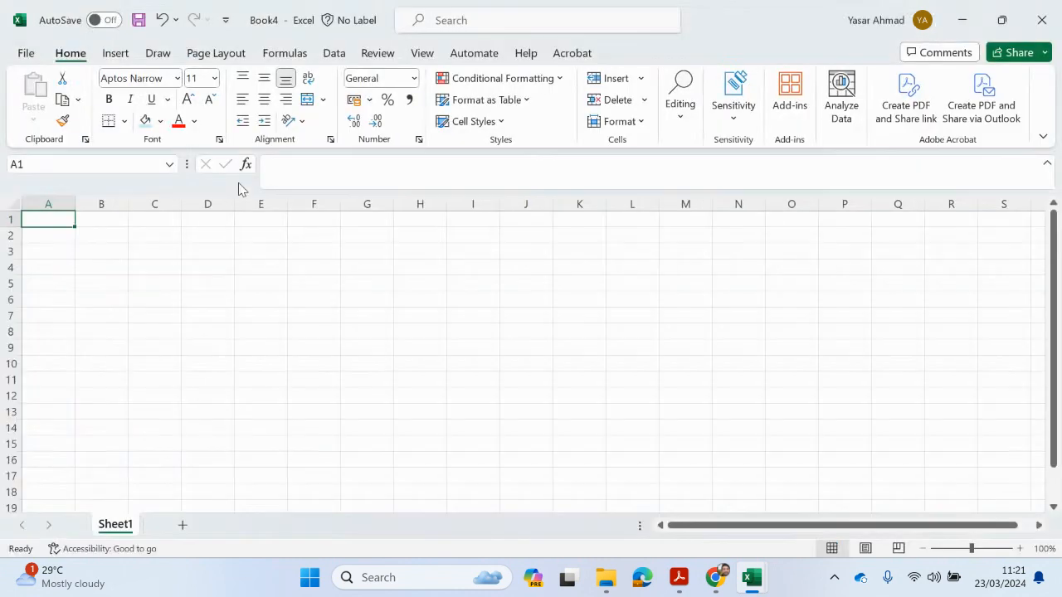
mouse_move(626, 561)
mouse_move(748, 578)
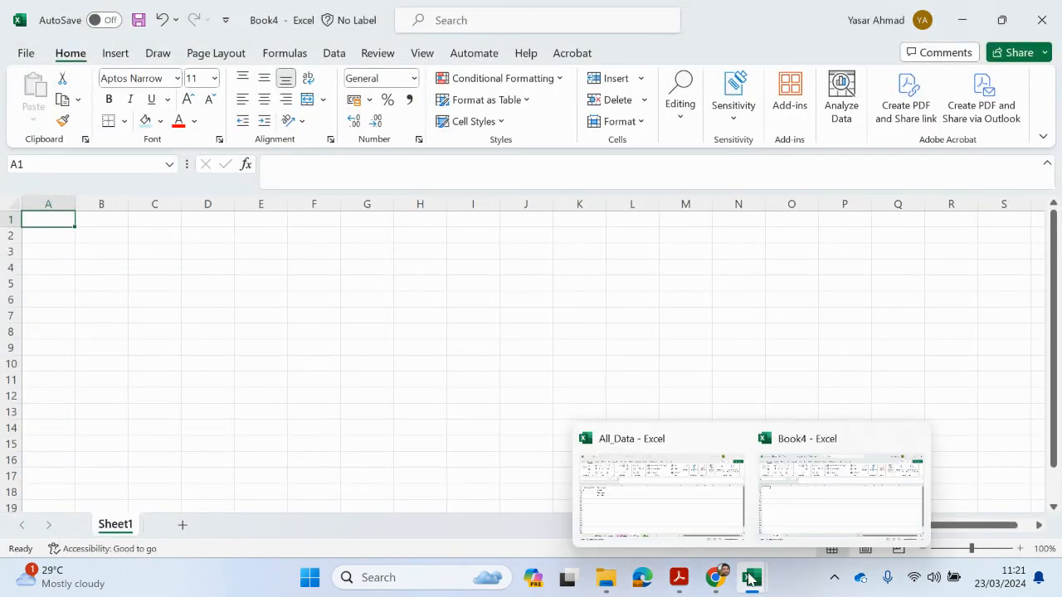
click(652, 484)
click(12, 207)
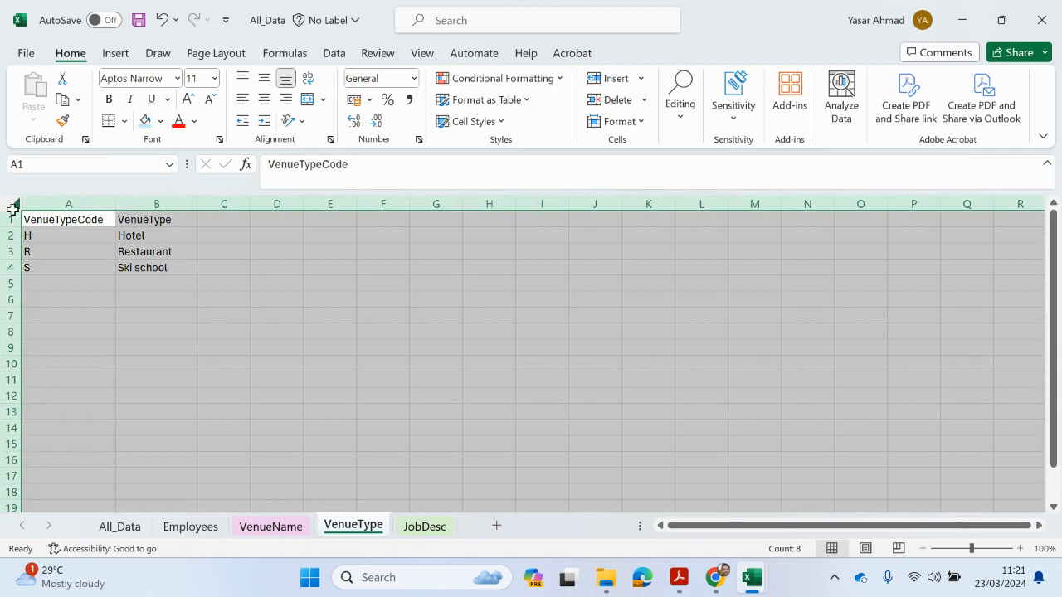
key(ctrl+c)
mouse_move(749, 580)
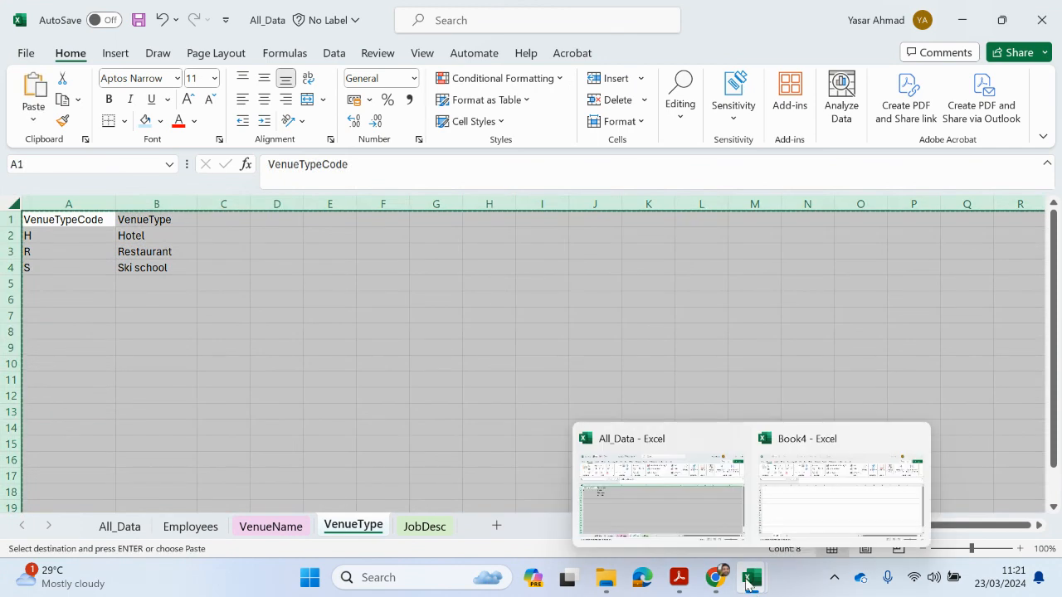
click(760, 508)
key(ctrl+v)
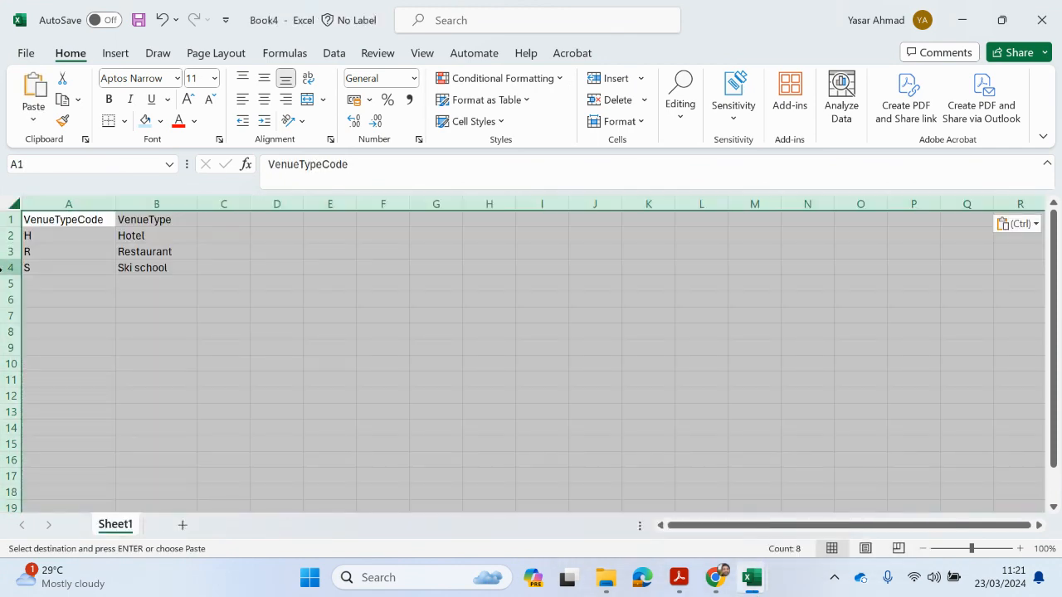
Start saving the venue types workbook under a new name and choose the folder Information_Technology_9626 > Paper2 > S_2019 > Files_June 2019 on the Desktop
click(28, 53)
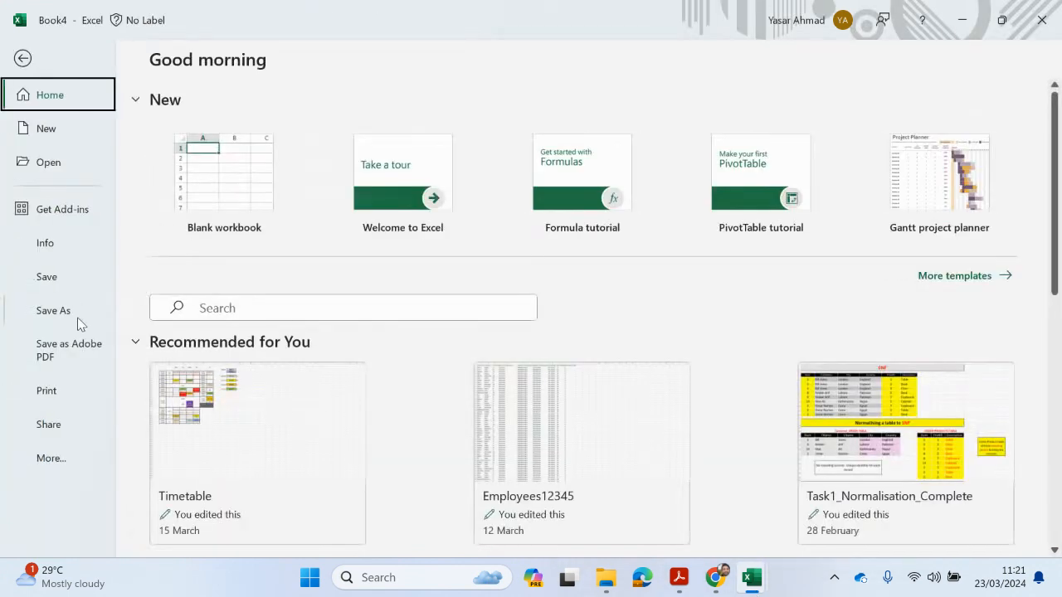
click(53, 310)
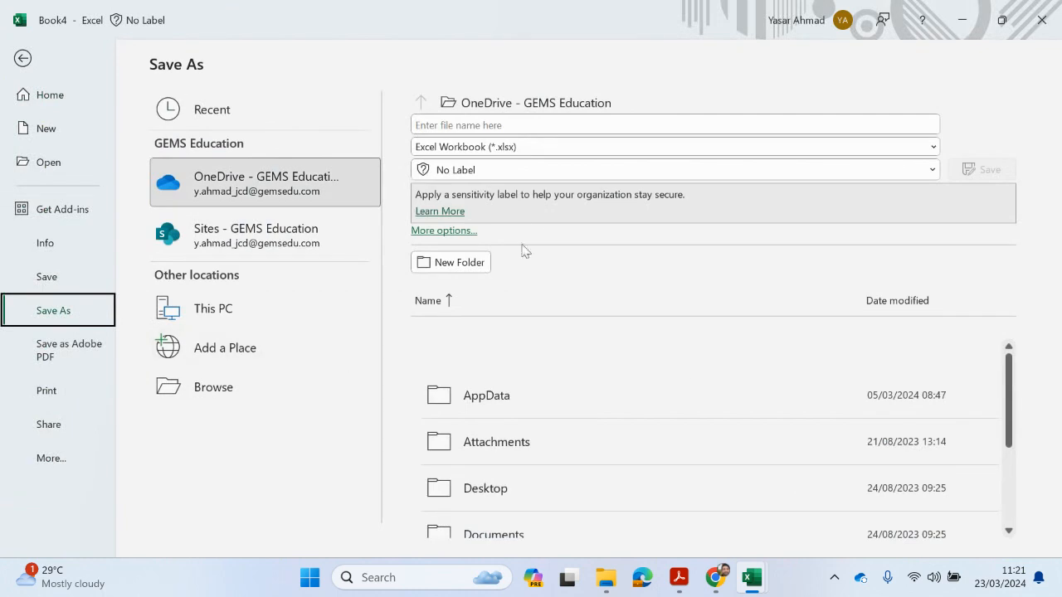
click(520, 109)
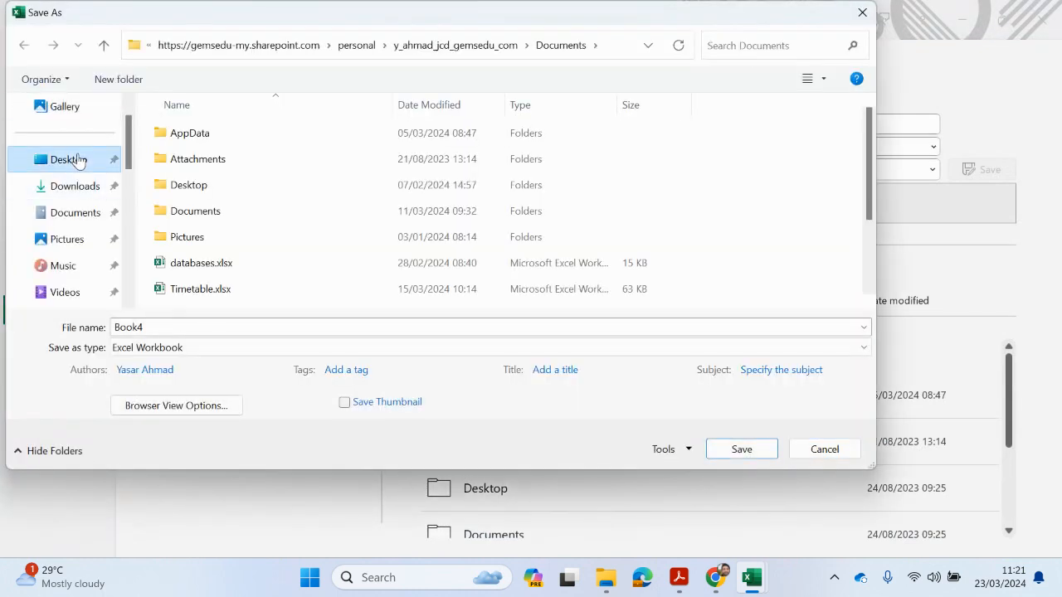
click(78, 159)
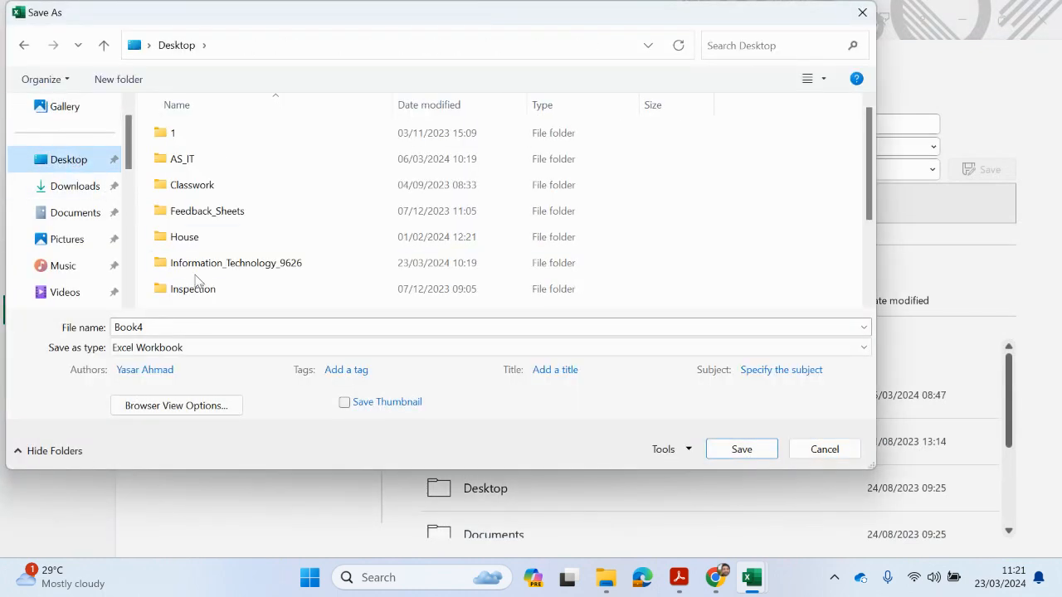
double_click(202, 266)
double_click(191, 139)
double_click(191, 141)
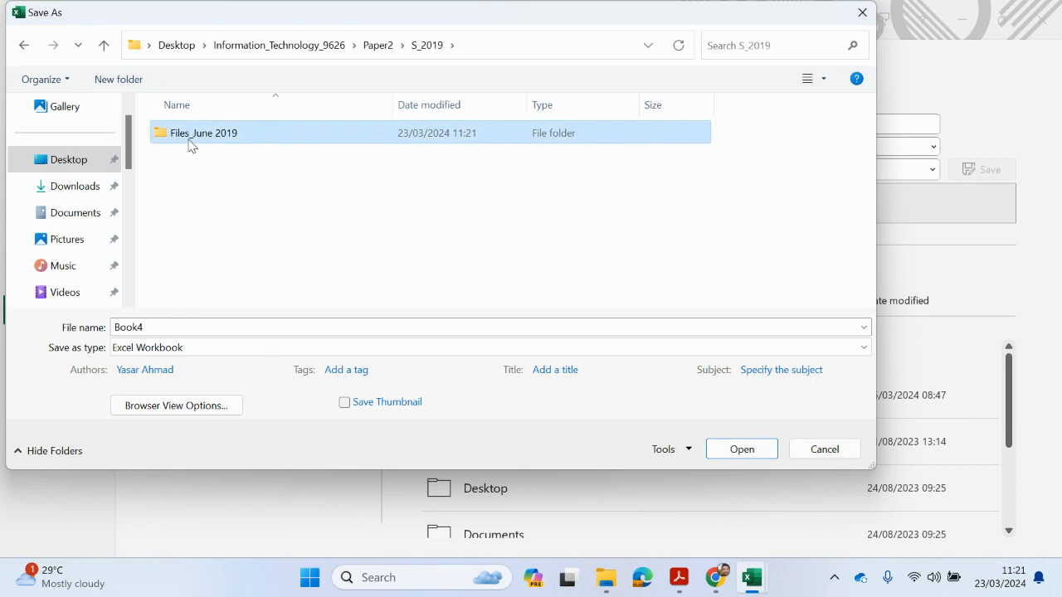
double_click(191, 139)
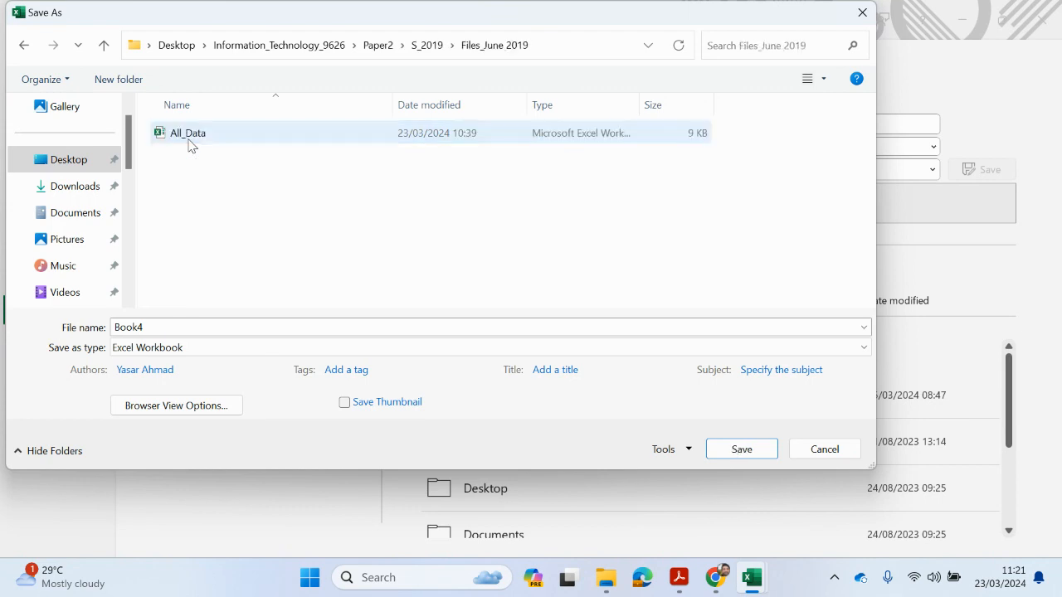
Save the venue types workbook as VenueType9999 in CSV (Comma delimited) format and close the file
click(145, 347)
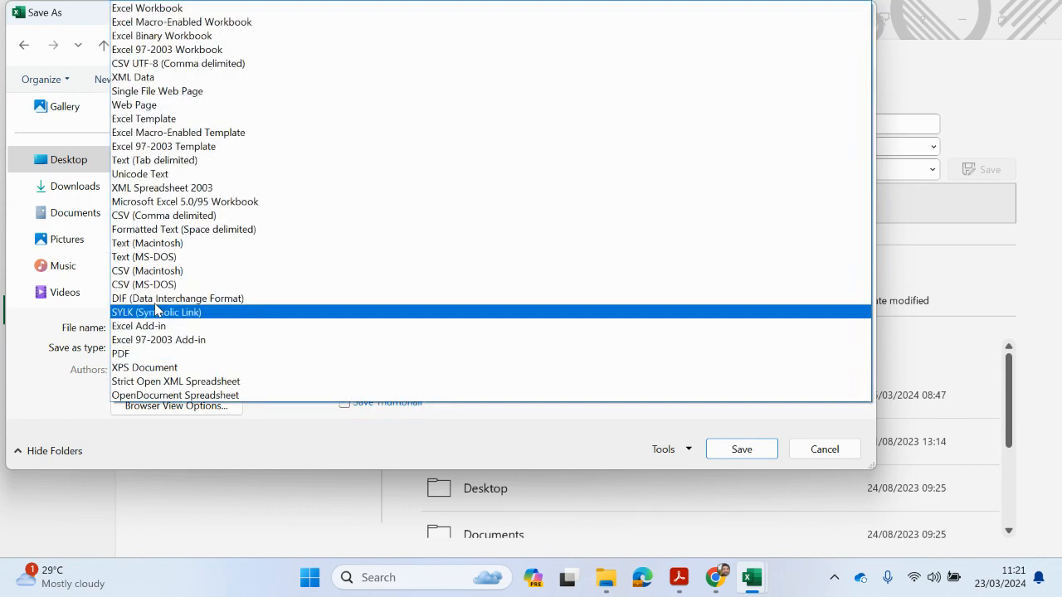
click(170, 215)
text(VenueType)
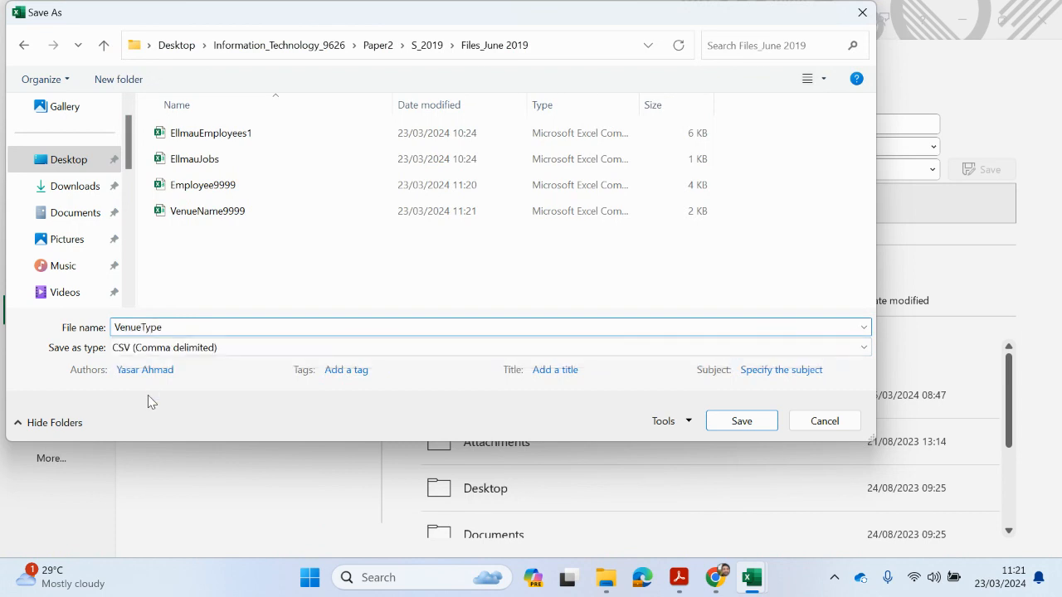
text(9999)
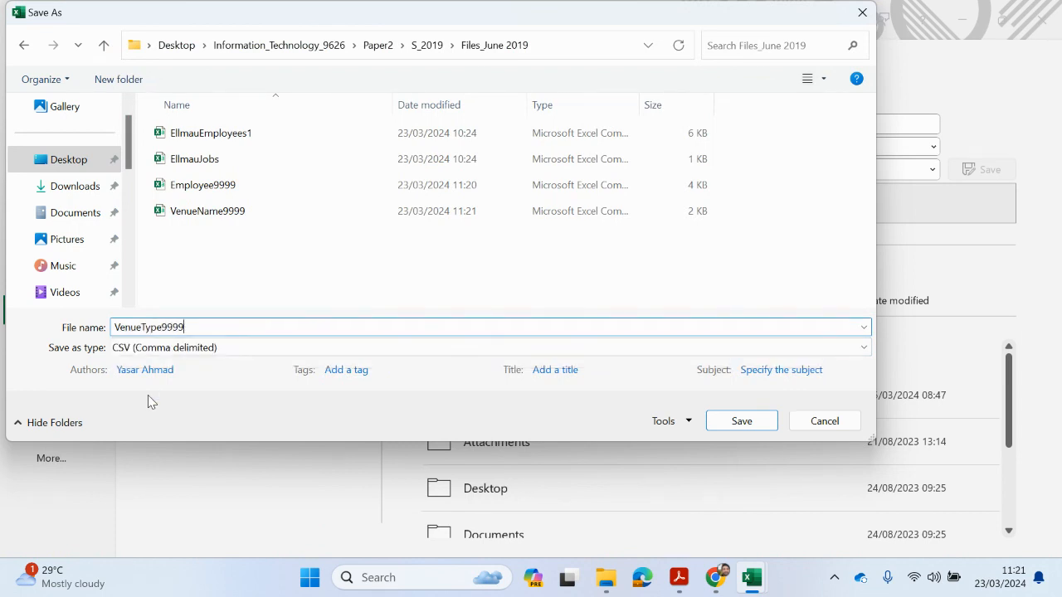
click(741, 422)
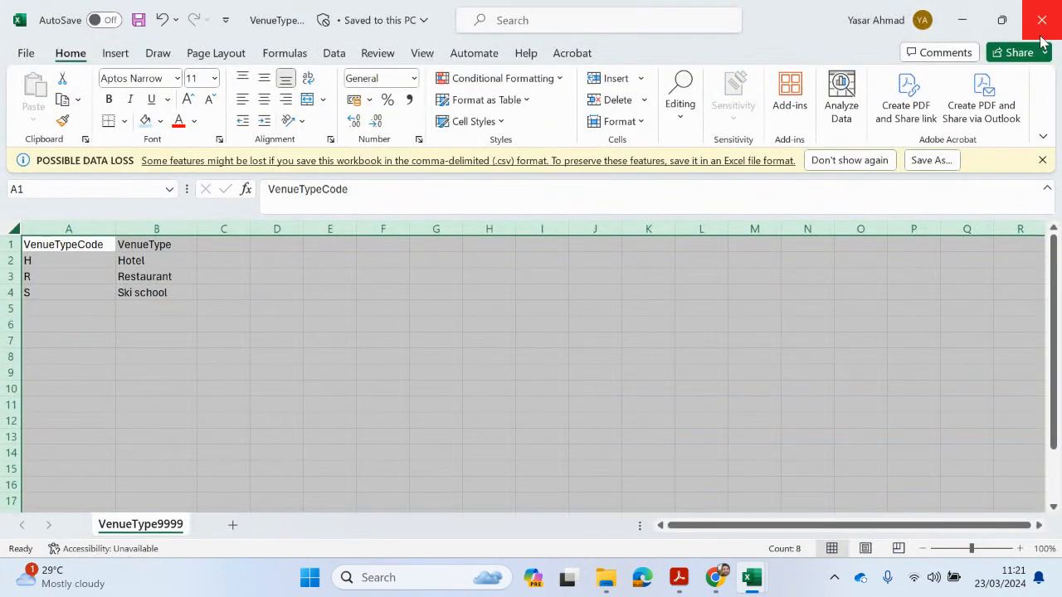
click(1041, 36)
Copy the entire JobDesc sheet of All_Data into a new blank workbook
click(424, 525)
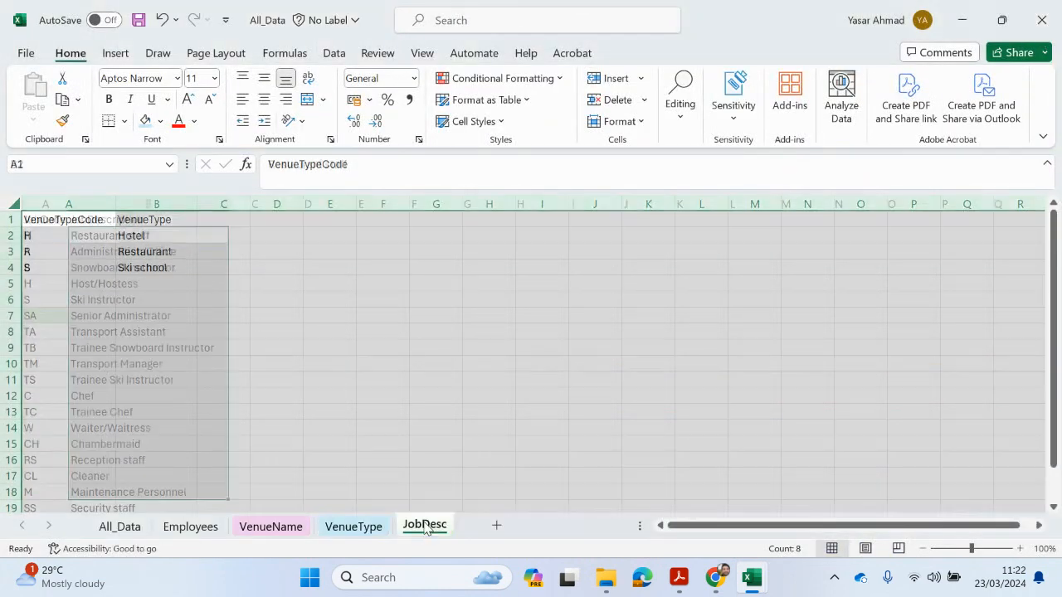
click(100, 284)
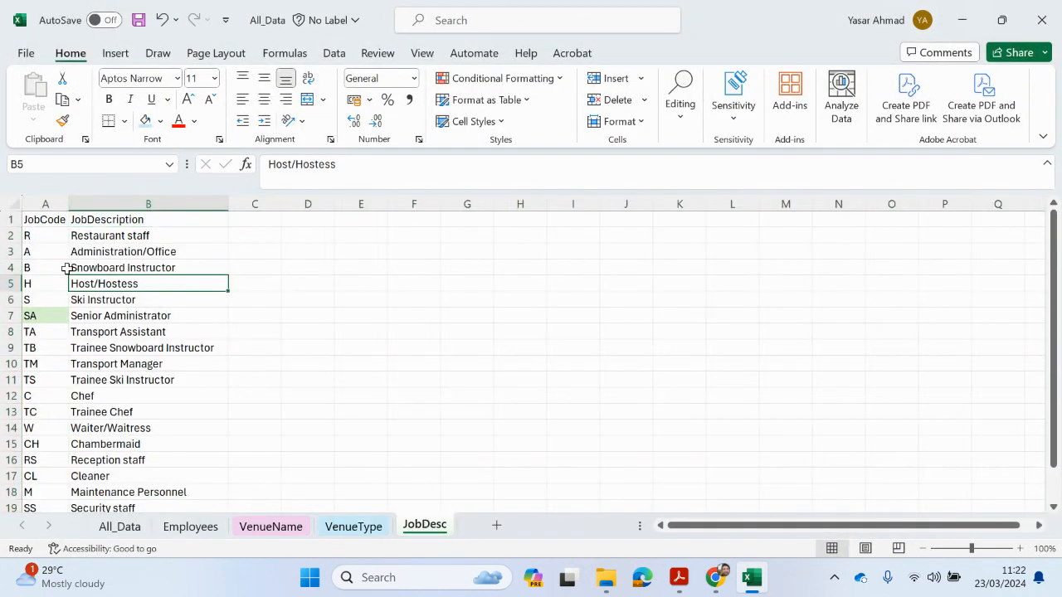
click(16, 205)
key(ctrl+c)
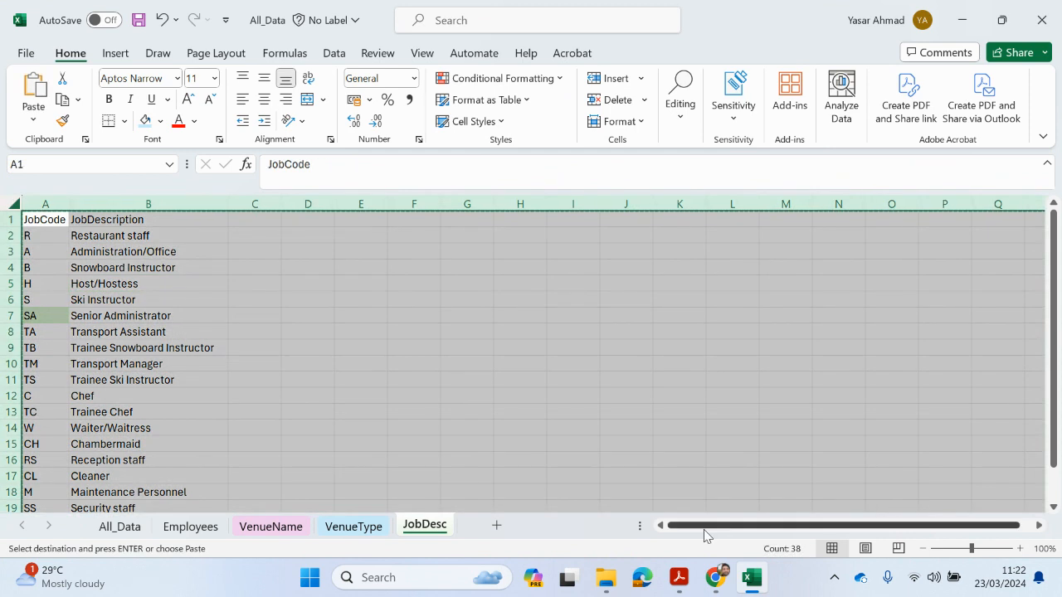
mouse_move(679, 577)
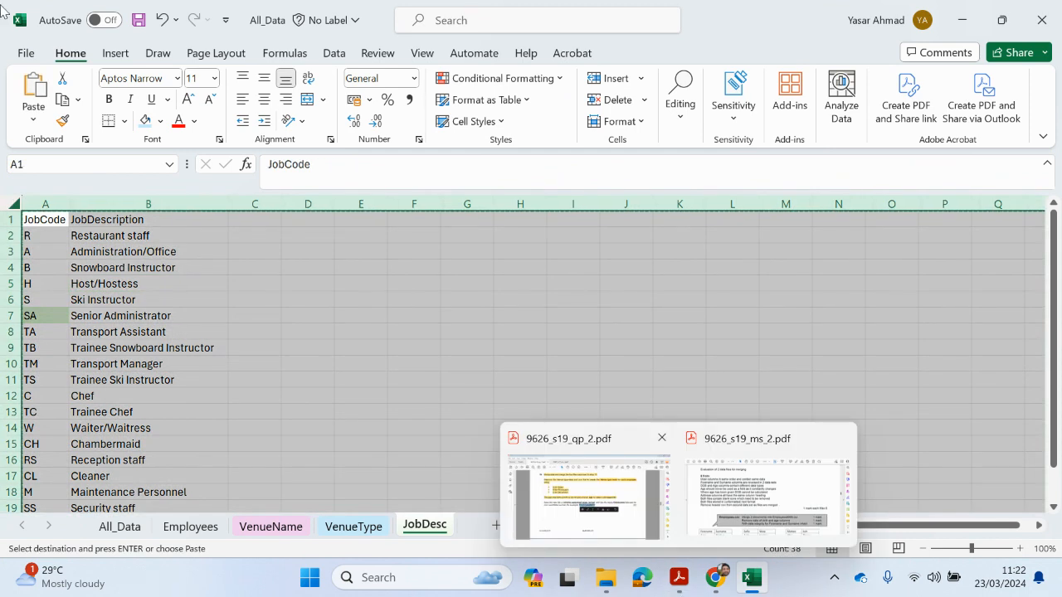
click(26, 53)
click(209, 176)
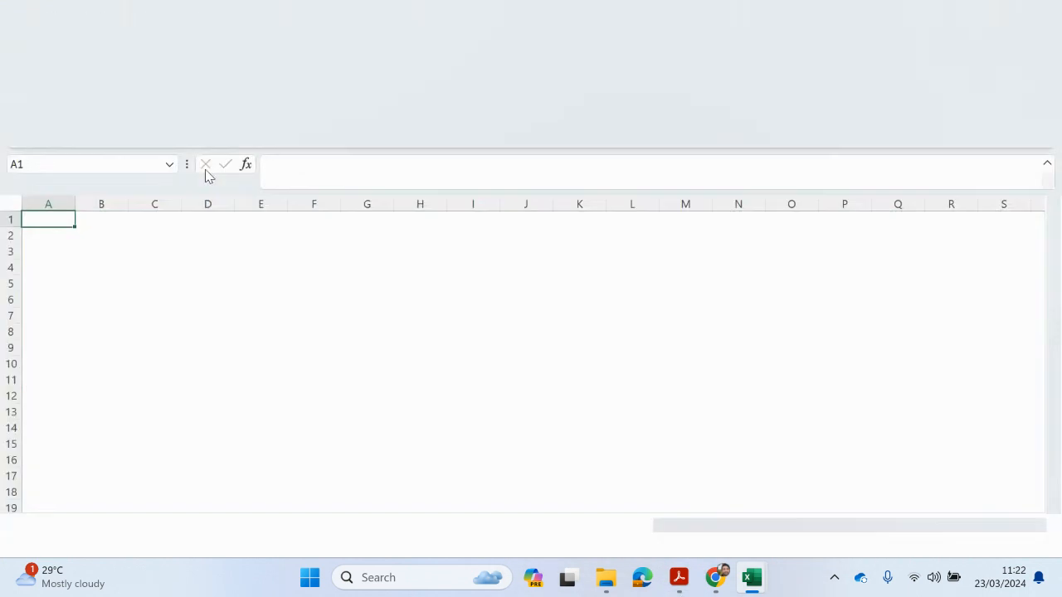
key(ctrl+v)
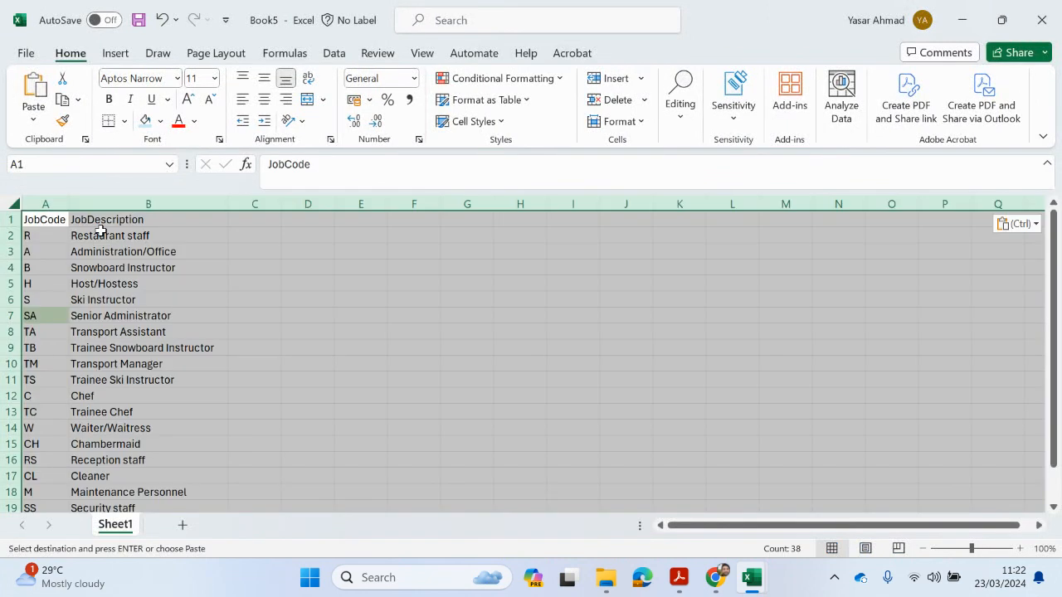
Examine step 17 of the question paper 9626_s19_qp_2.pdf in Adobe Acrobat and return to the job descriptions workbook in Excel
click(676, 579)
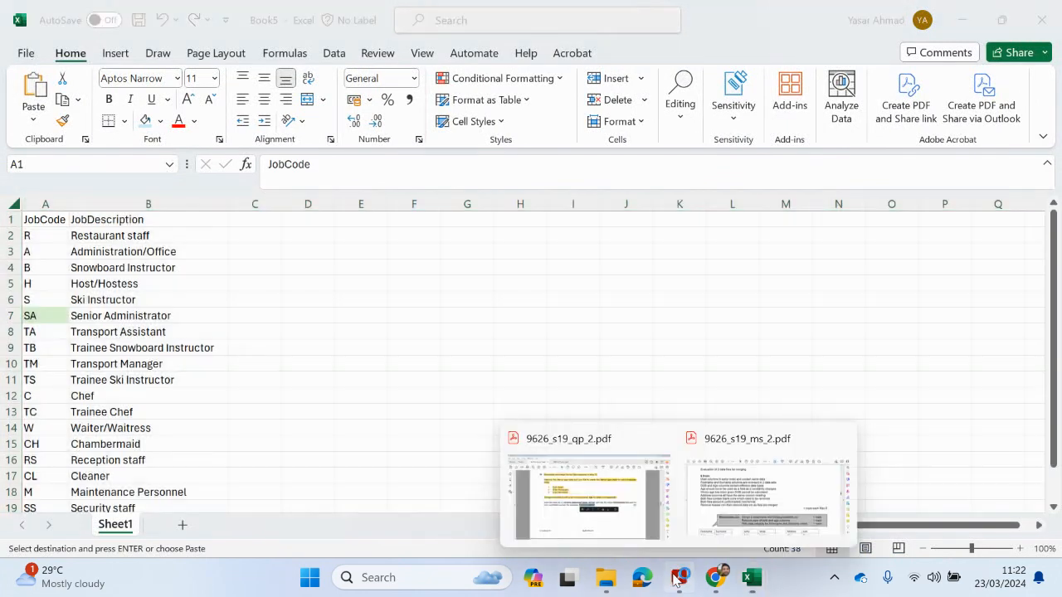
click(628, 516)
scroll(621, 502, down, 5)
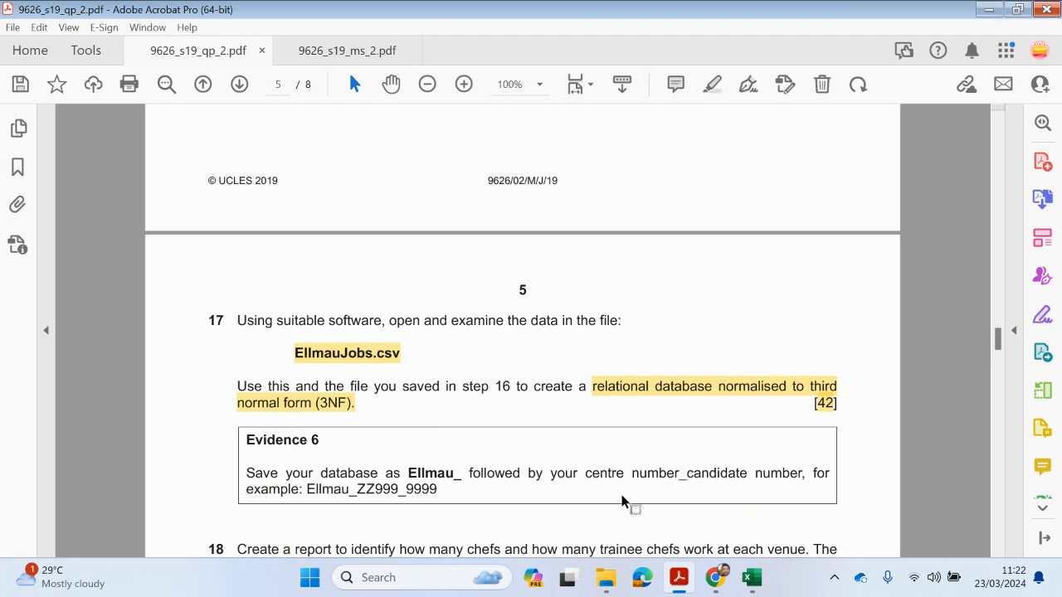
scroll(624, 501, down, 1)
click(988, 9)
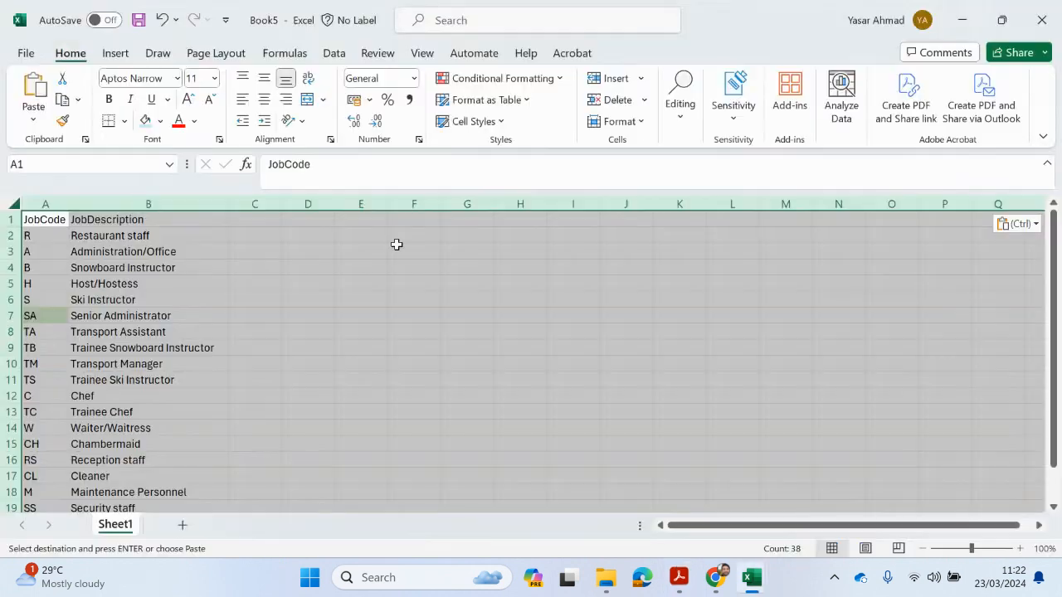
Start saving the job descriptions workbook under a new name and choose the folder Information_Technology_9626 > Paper2 > S_2019 > Files_June 2019 on the Desktop
click(23, 49)
click(53, 310)
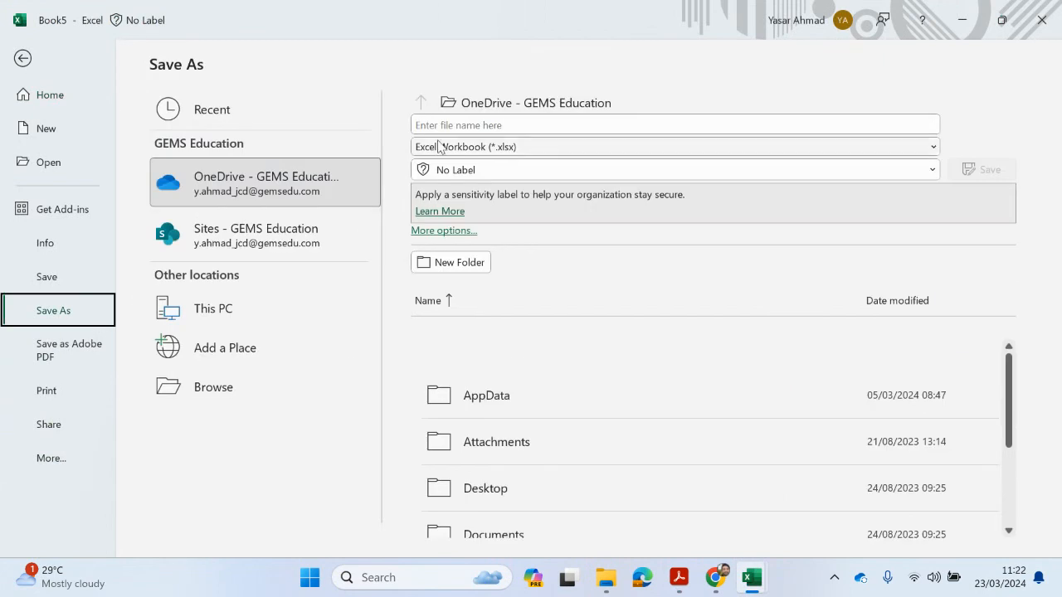
click(543, 101)
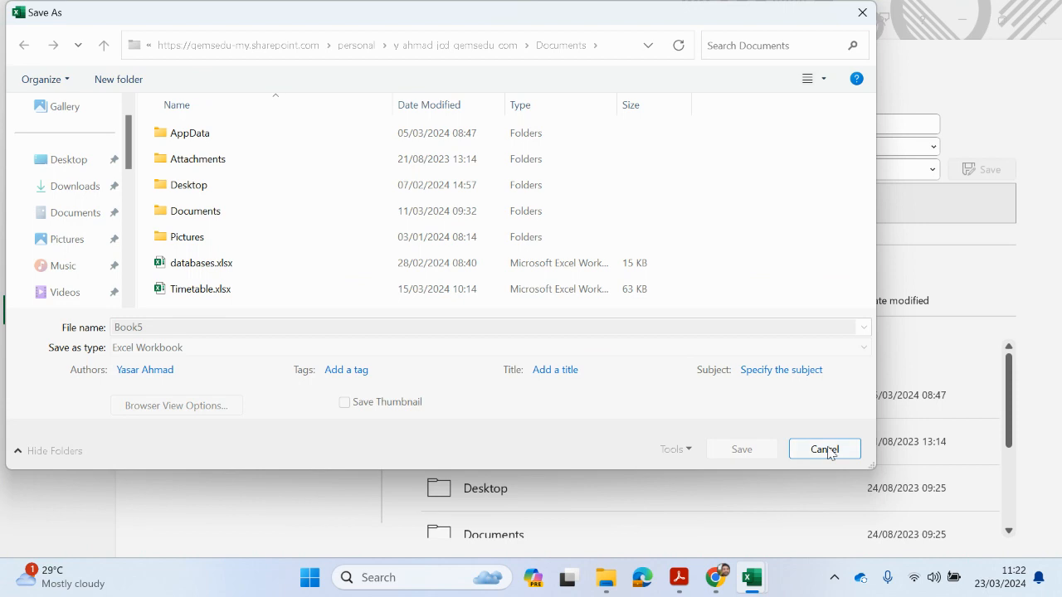
click(88, 160)
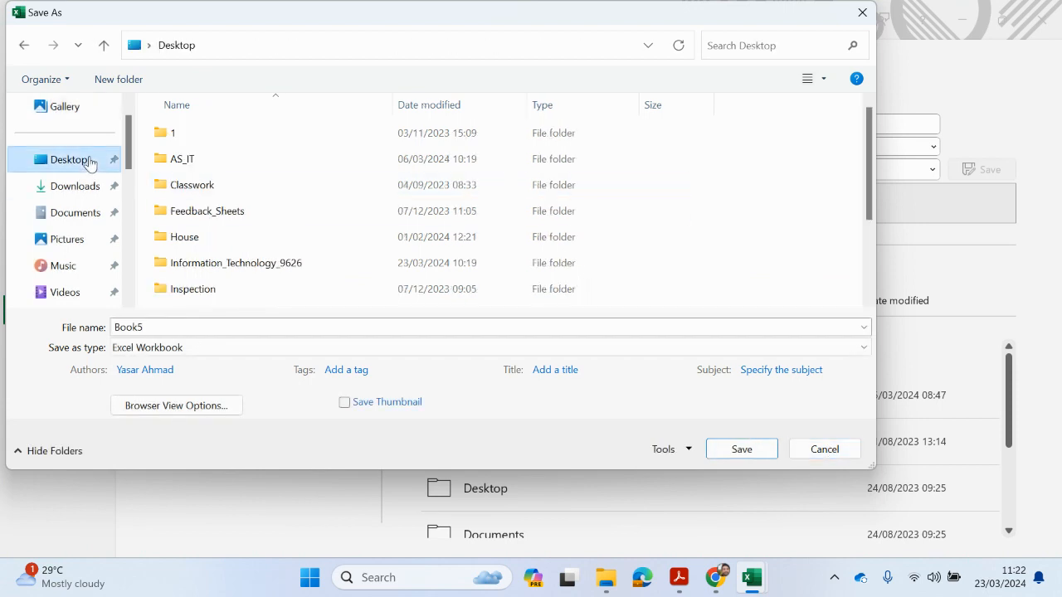
double_click(195, 260)
double_click(190, 158)
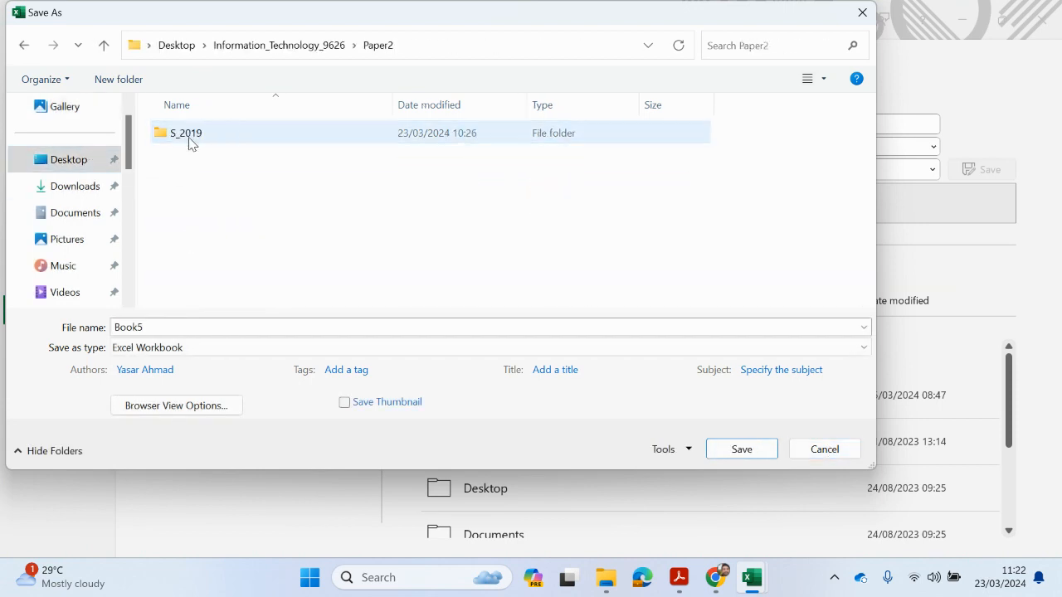
double_click(190, 143)
double_click(190, 142)
Save the job descriptions workbook as JobDesc9999 in CSV (Comma delimited) format and close the file
click(169, 348)
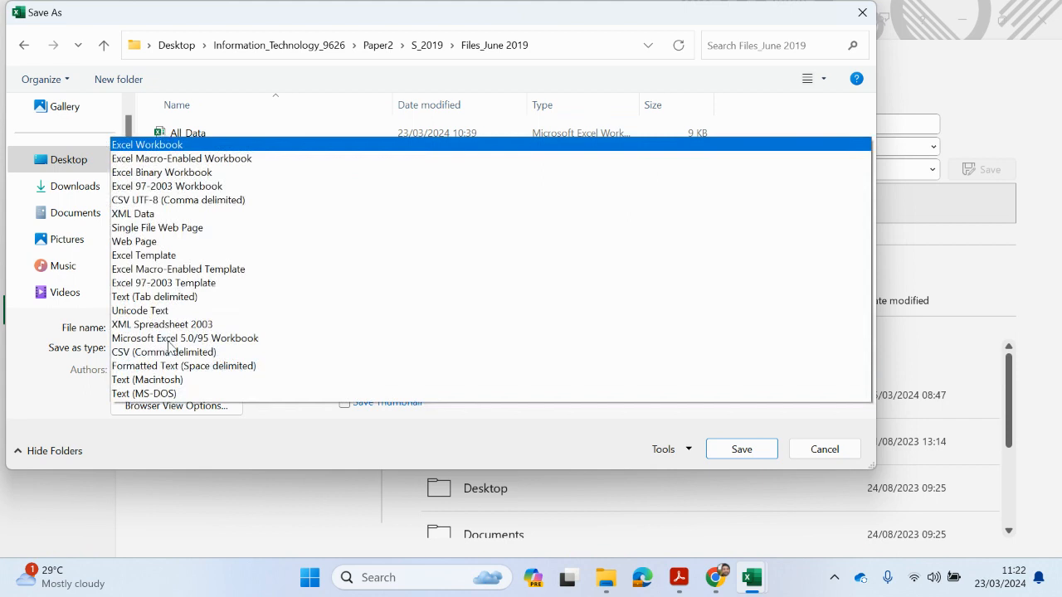
click(143, 230)
double_click(151, 326)
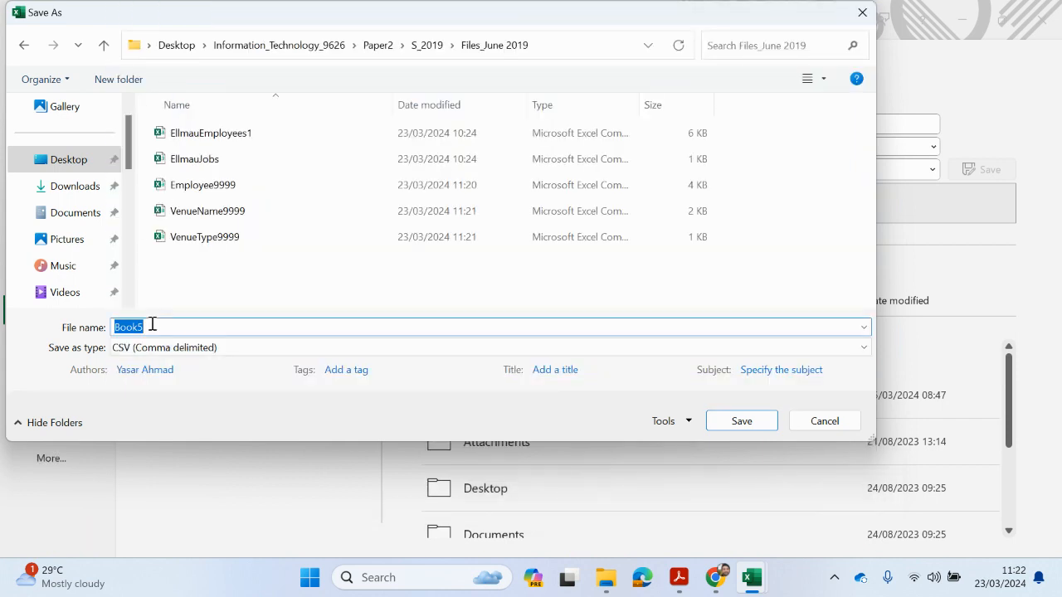
text(JobDesc9999)
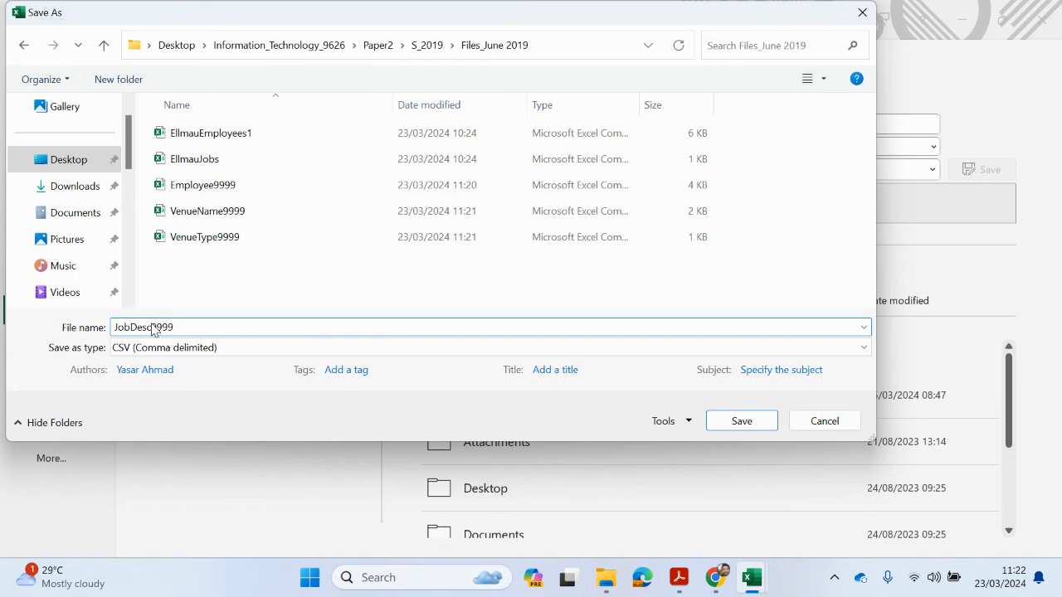
click(763, 423)
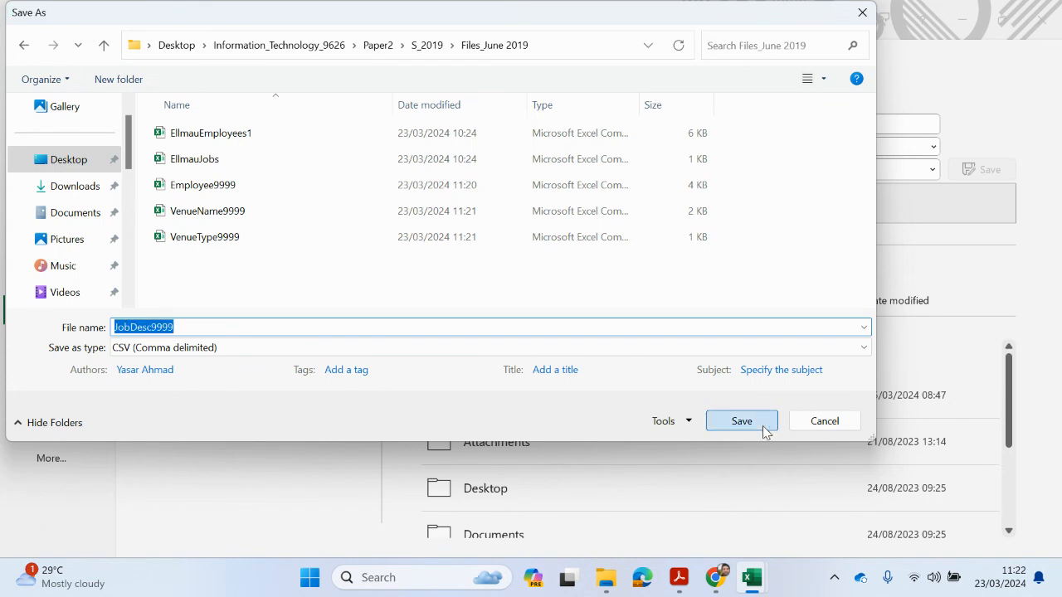
click(1055, 8)
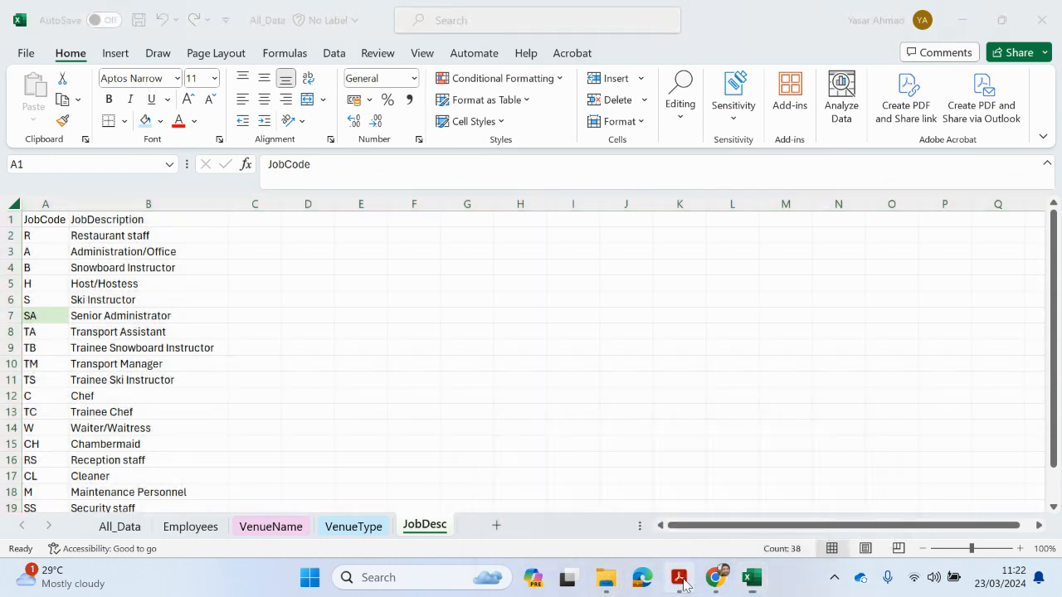
Switch to the question paper in Adobe Acrobat and copy the example database name Ellmau_ZZ999_9999 from Evidence 6
mouse_move(678, 577)
click(632, 537)
scroll(390, 421, down, 1)
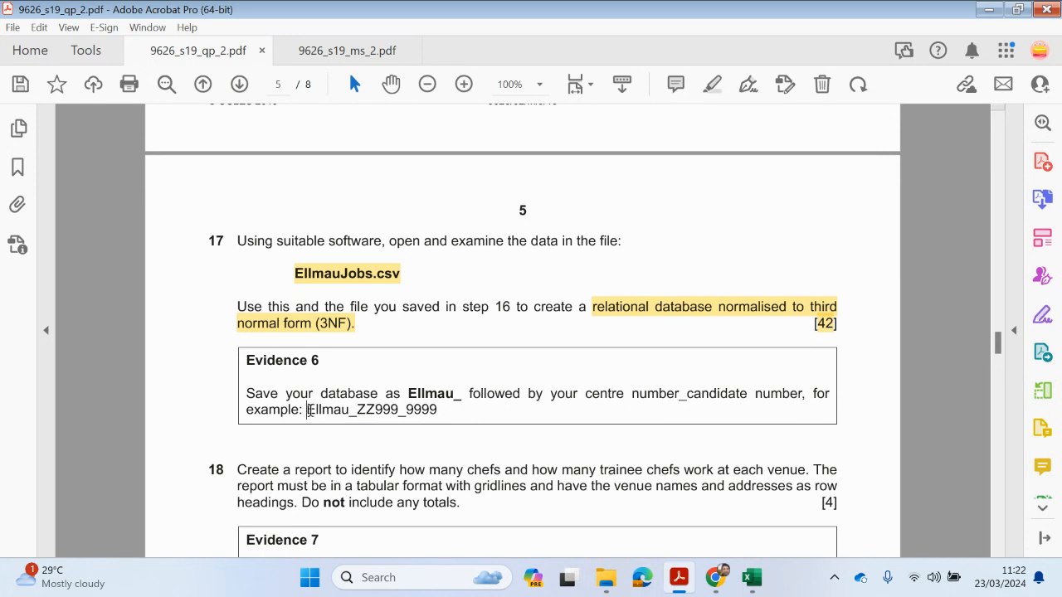
drag(308, 410, 437, 408)
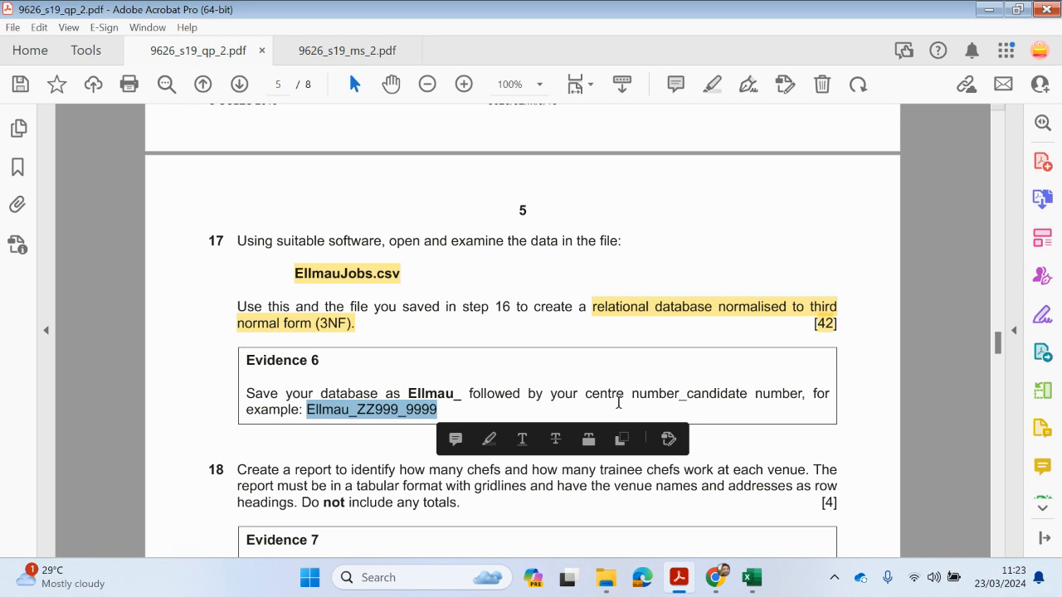
right_click(414, 414)
click(486, 132)
Switch to File Explorer and reopen the Files_June 2019 folder from its parent folder S_2019
mouse_move(608, 578)
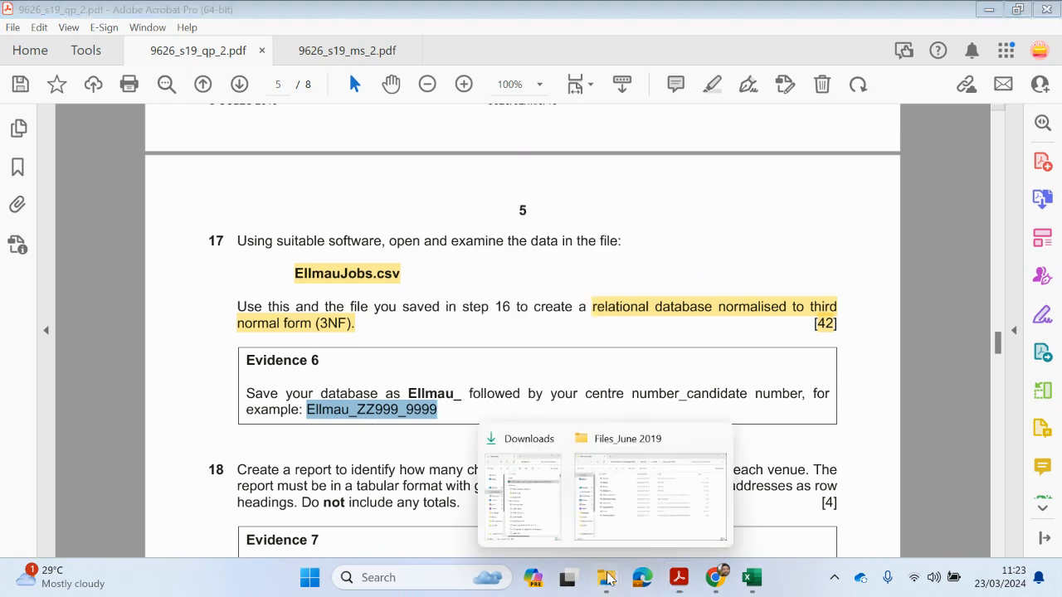
click(617, 517)
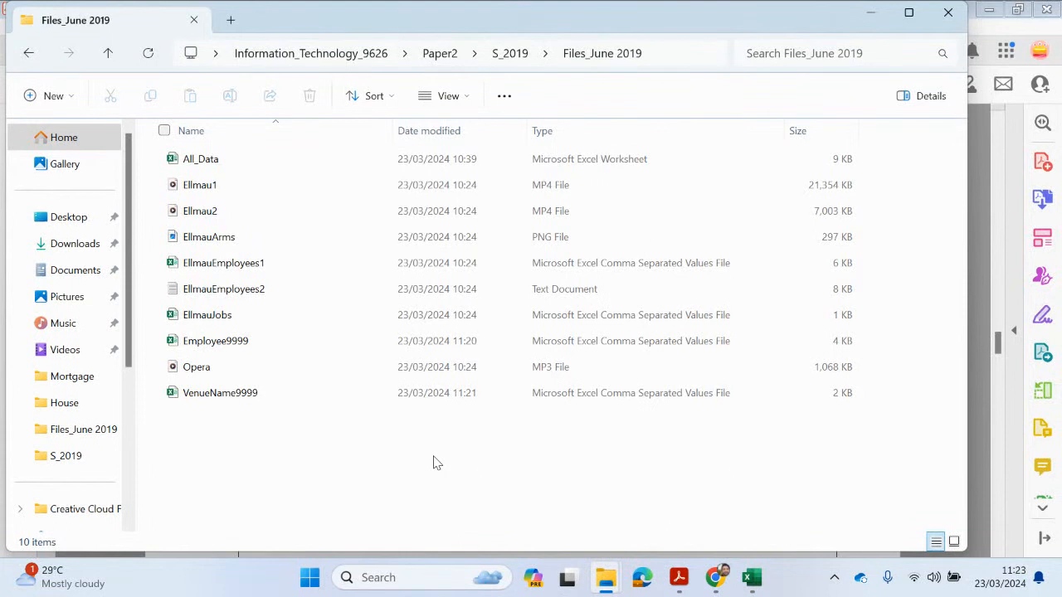
click(513, 56)
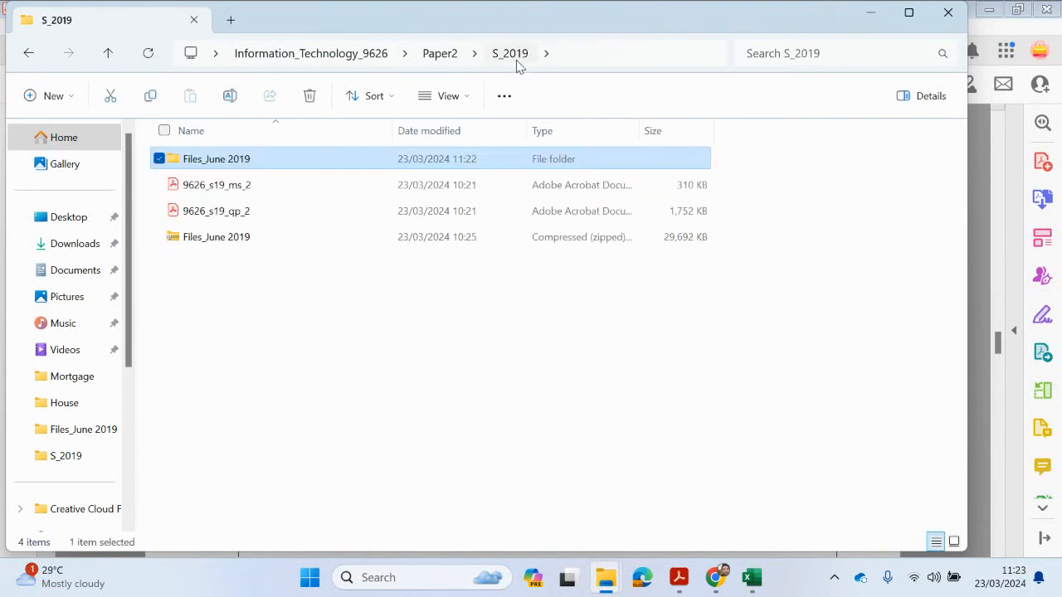
double_click(244, 165)
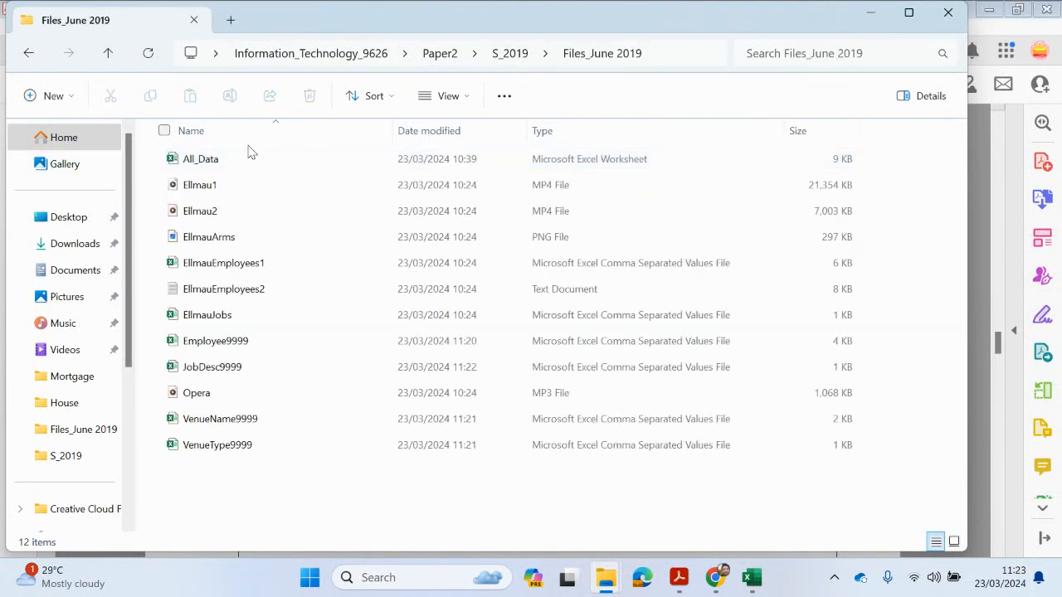
Create a Microsoft Access database named Ellmau_ZZ999_9999 in the Files_June 2019 folder, open it in Access and dismiss the security warning
right_click(239, 489)
mouse_move(429, 413)
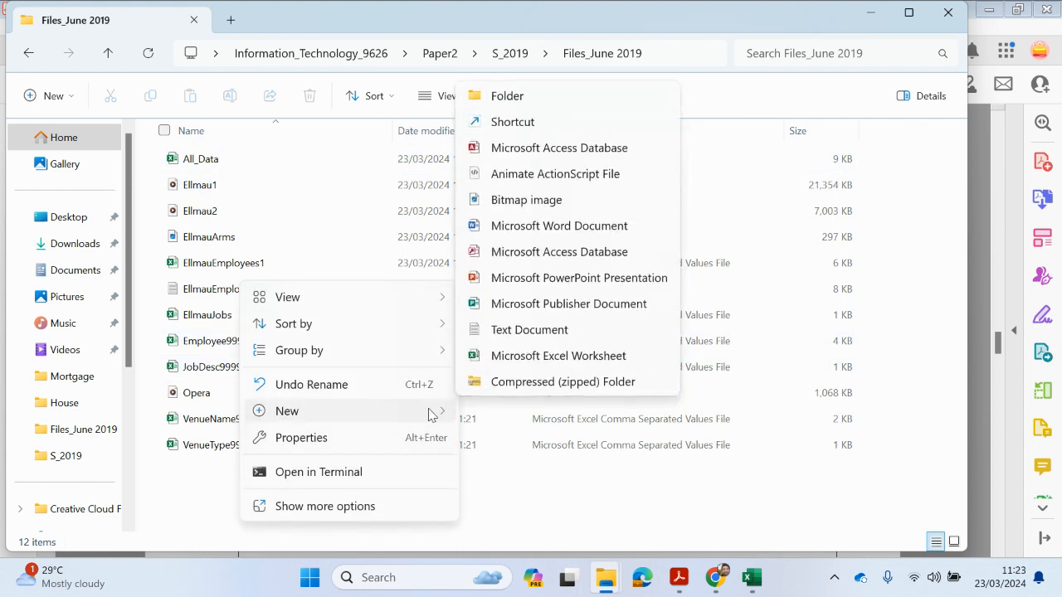
click(555, 148)
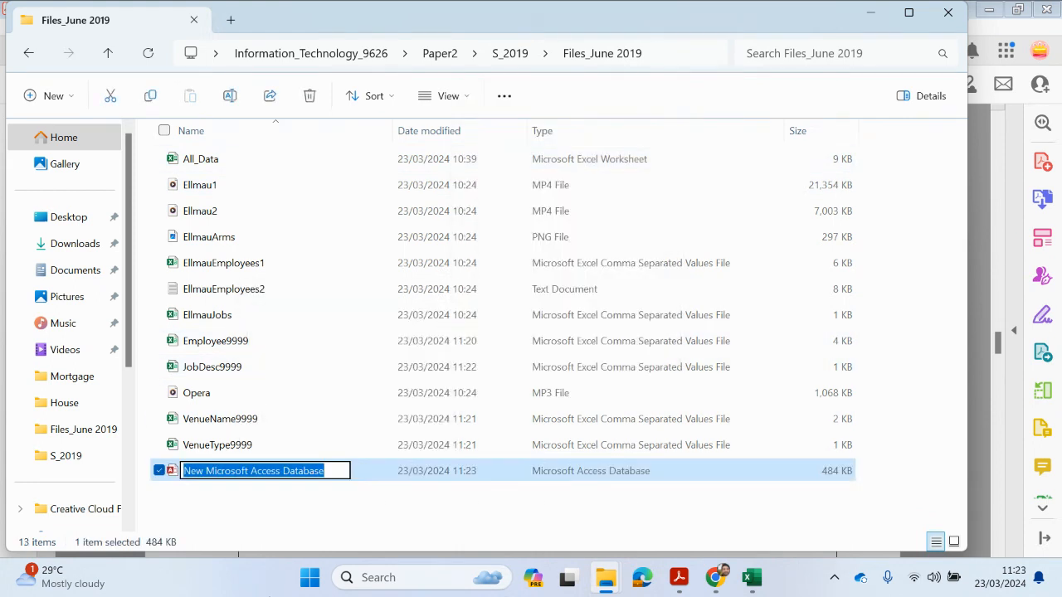
text(Ellmau_ZZ999_9999)
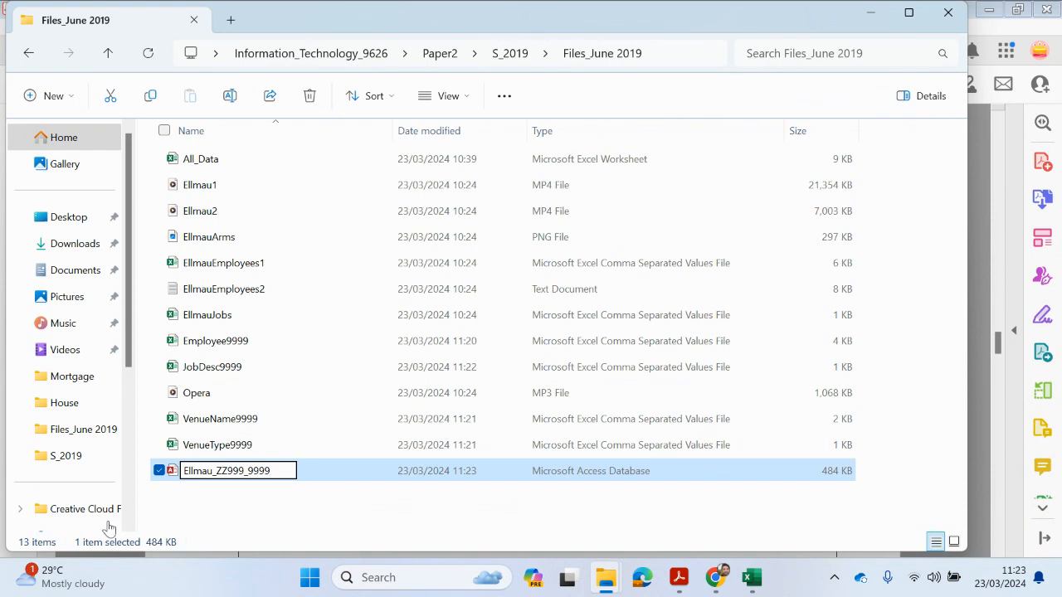
click(248, 503)
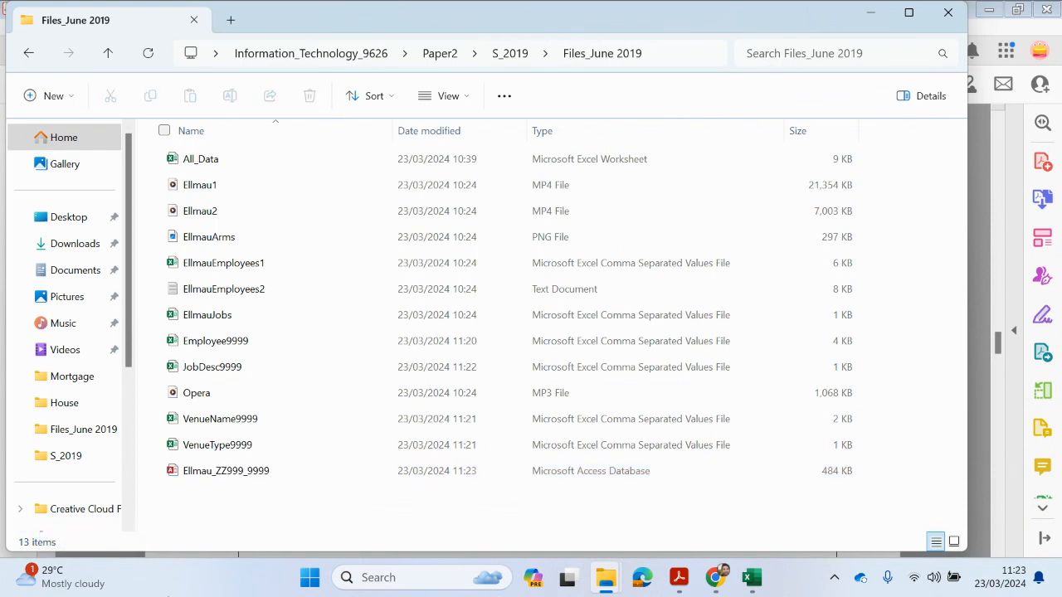
click(263, 475)
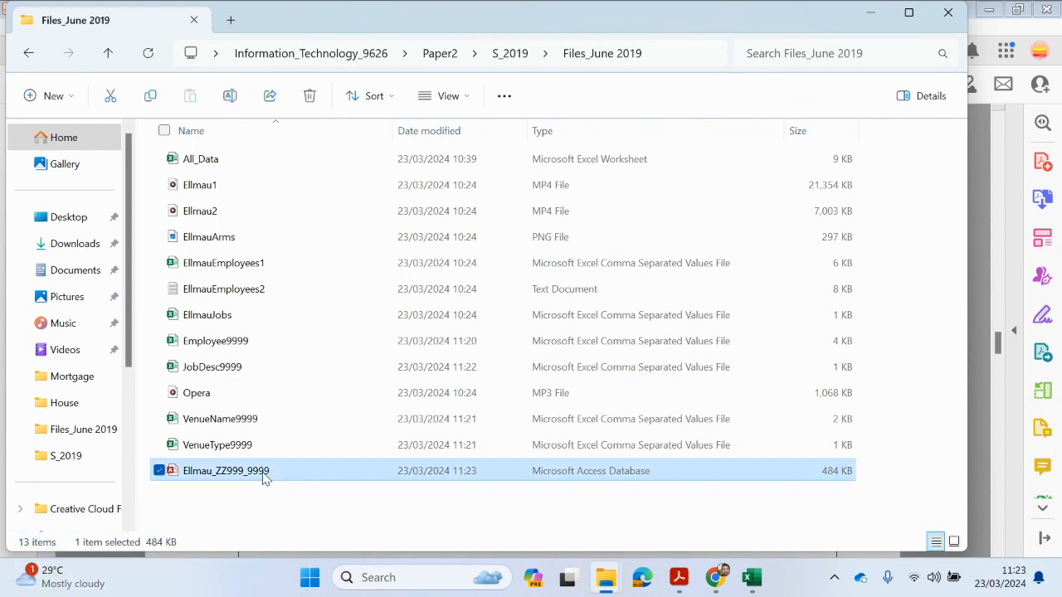
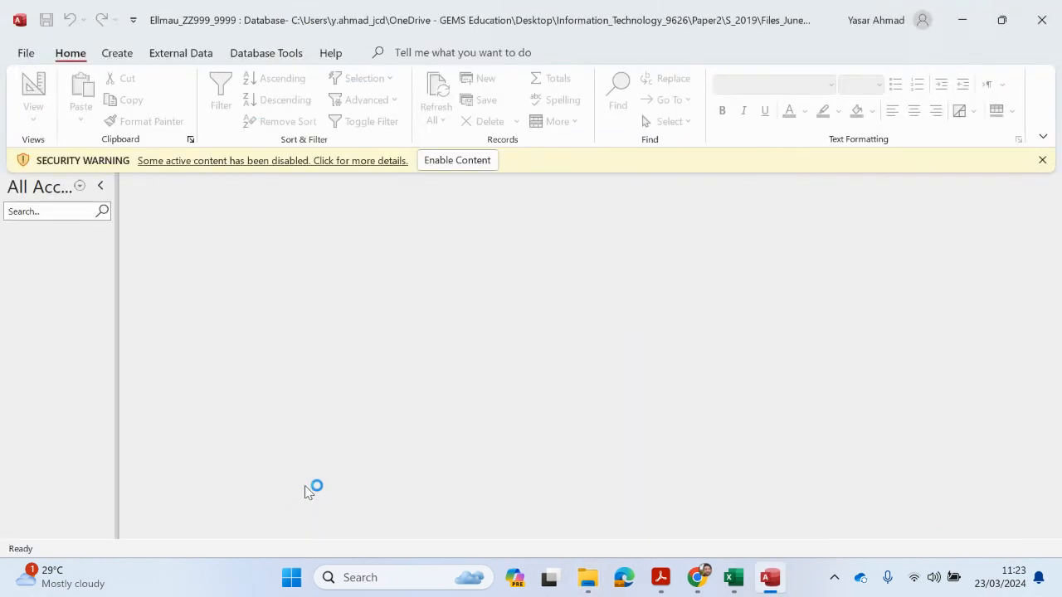
click(1041, 160)
Start a text file import into a new table, with Employee9999 from Desktop > Information_Technology_9626 > Paper2 > S_2019 > Files_June 2019 as the source
click(178, 54)
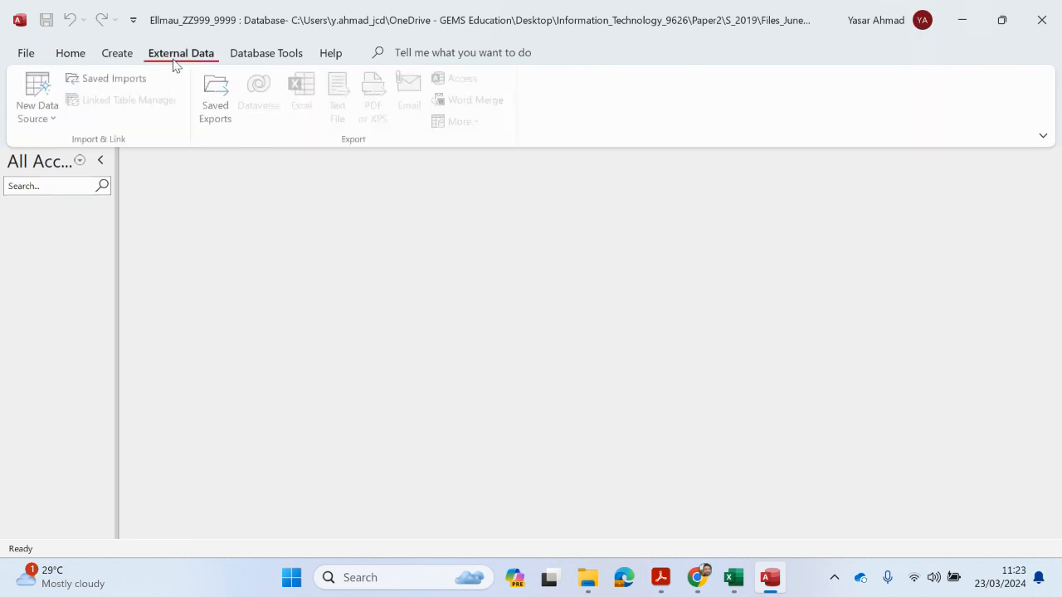
click(46, 108)
mouse_move(97, 152)
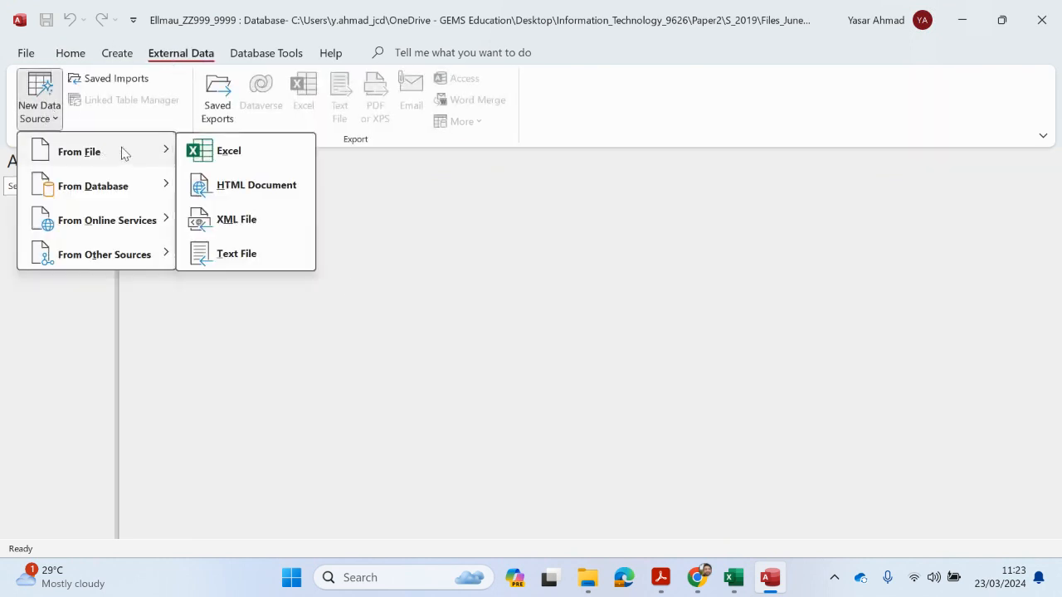
click(247, 251)
click(799, 171)
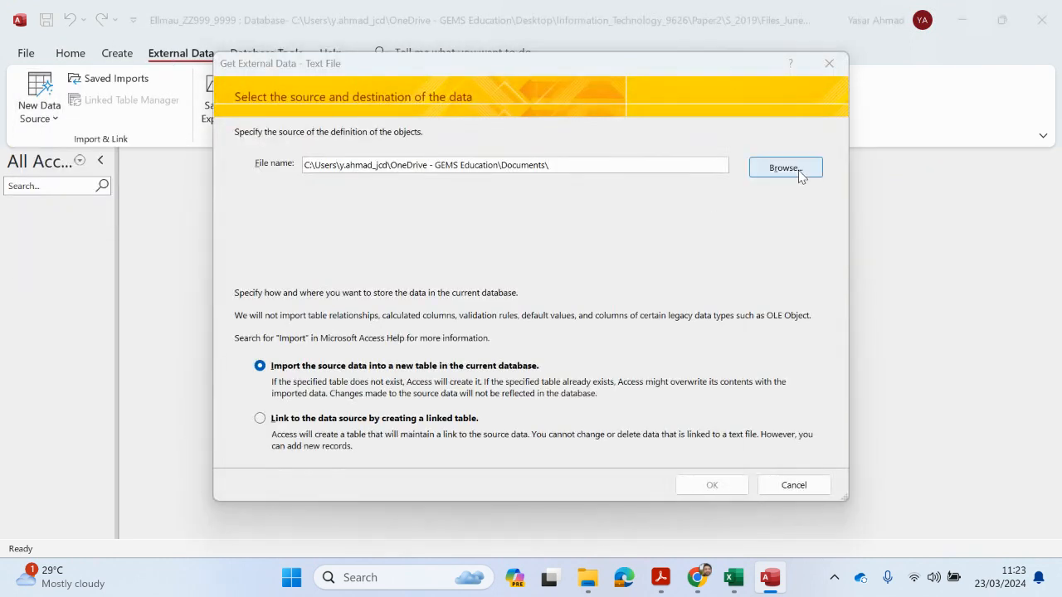
click(297, 247)
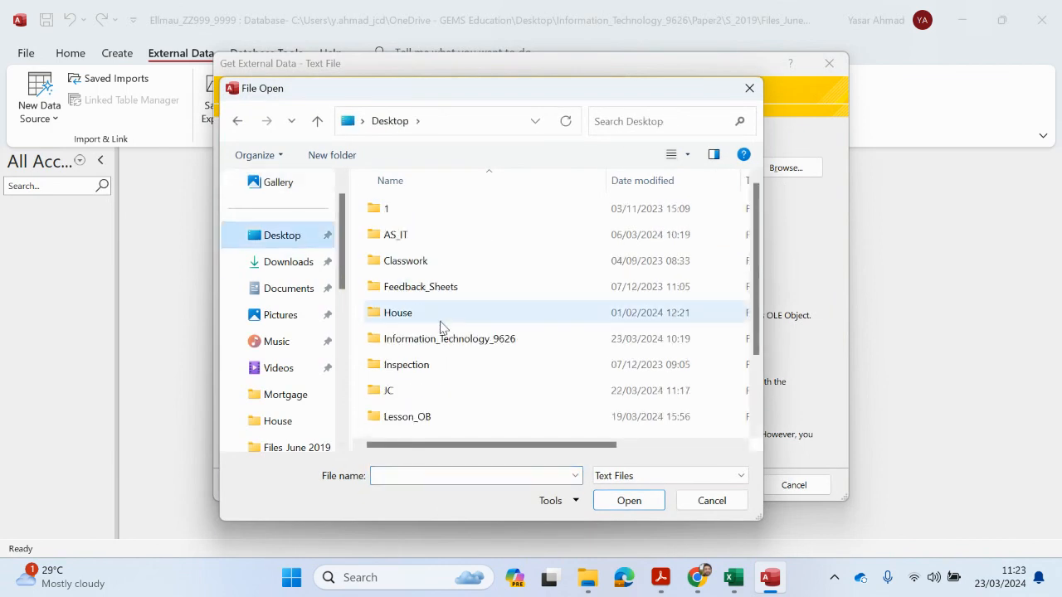
double_click(447, 338)
double_click(410, 210)
double_click(414, 213)
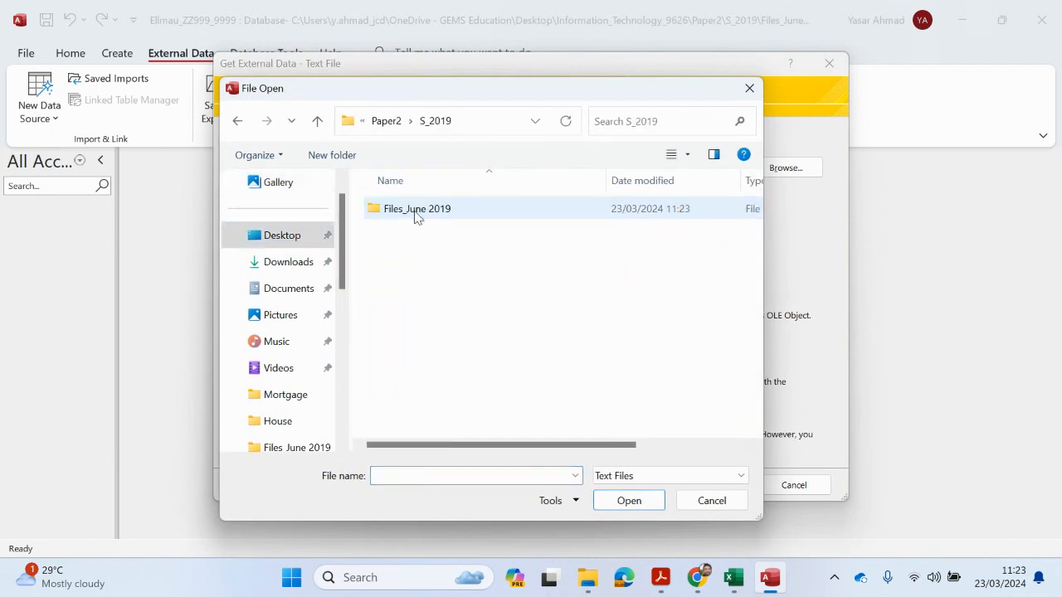
double_click(414, 212)
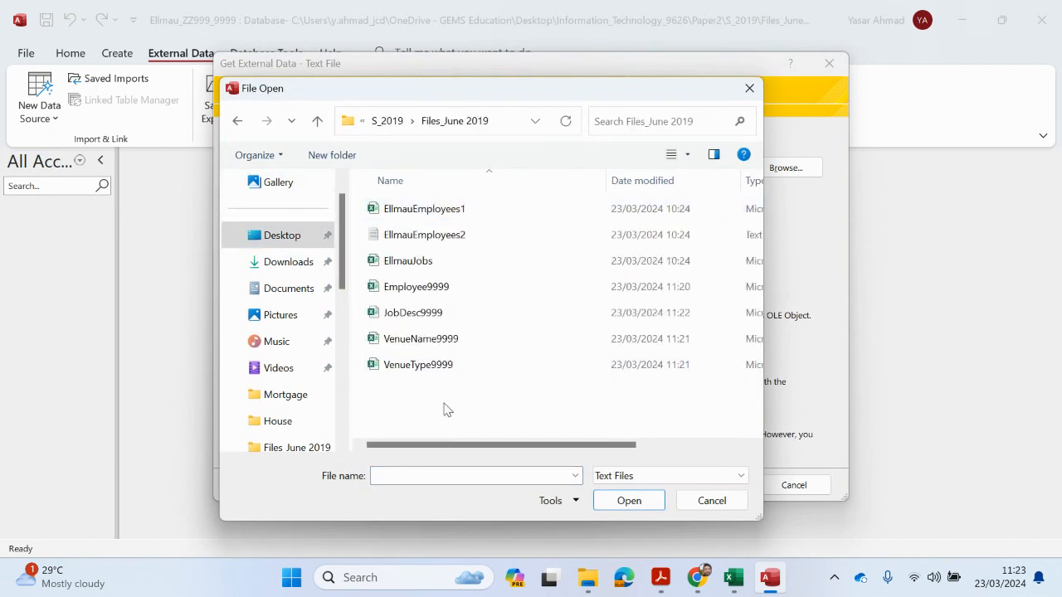
double_click(438, 291)
click(709, 483)
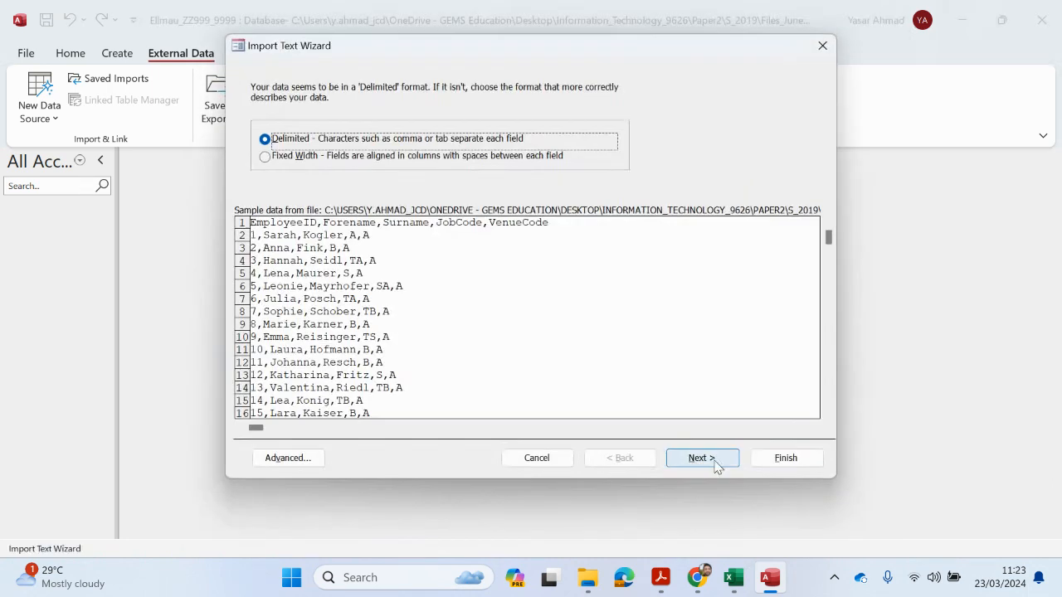
Import the comma-delimited data into table Employee9999 with the first row as field names and EmployeeID as primary key, without saving the import steps
click(713, 459)
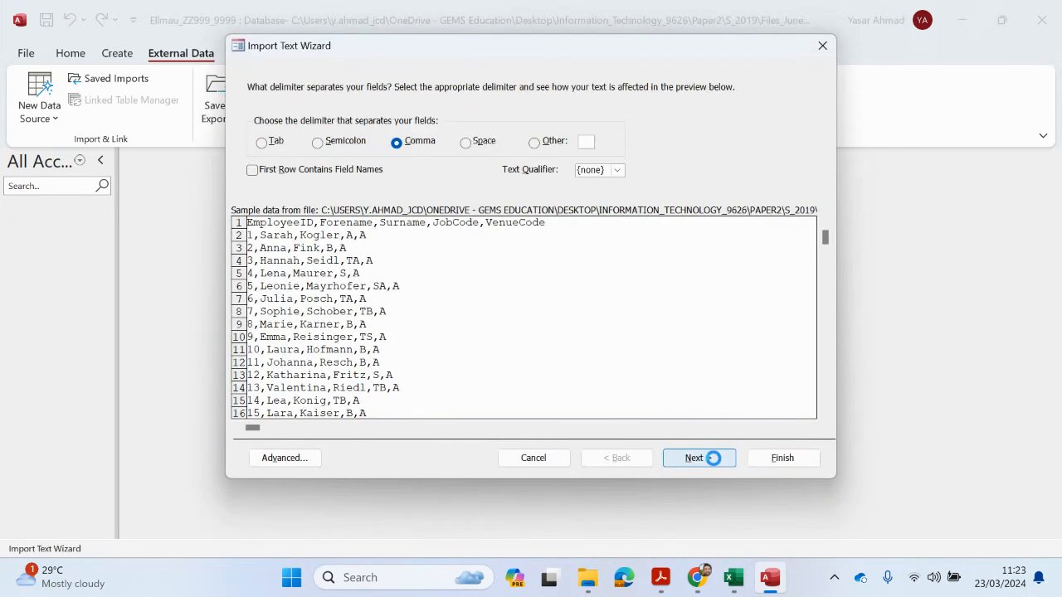
click(339, 176)
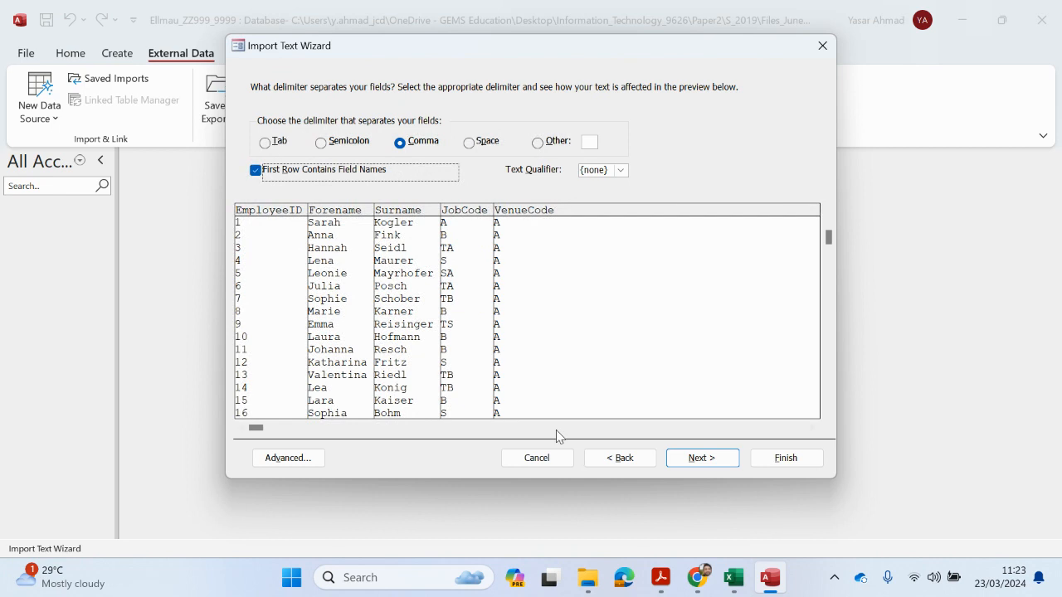
click(702, 459)
click(702, 458)
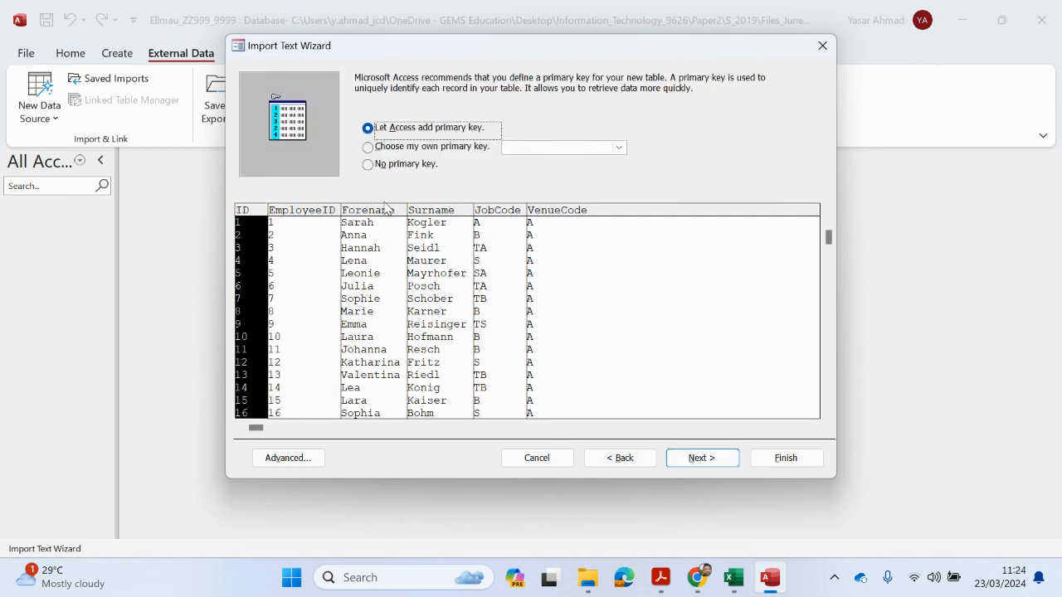
click(418, 147)
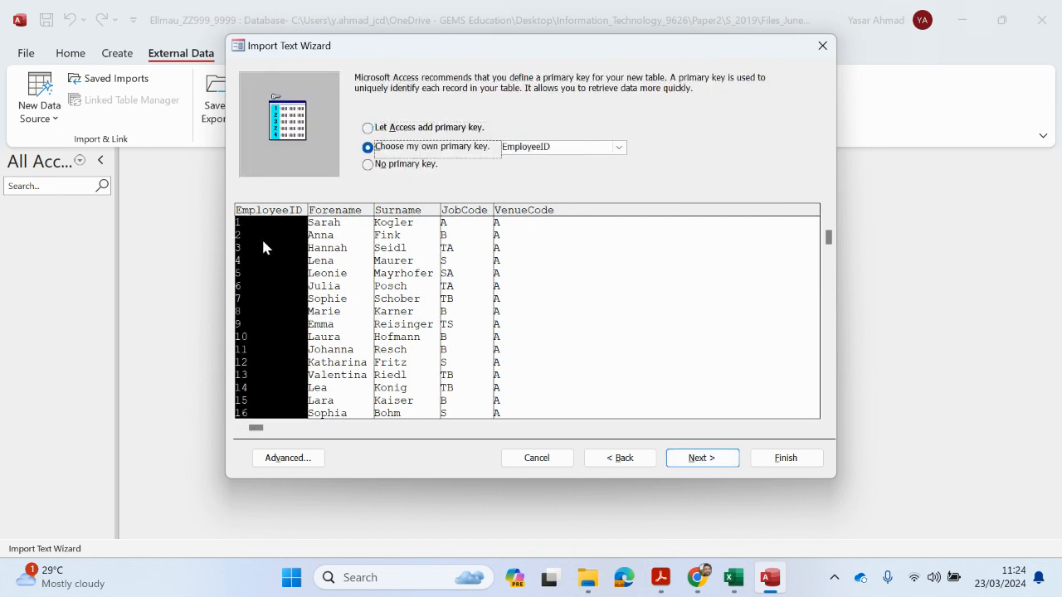
click(703, 458)
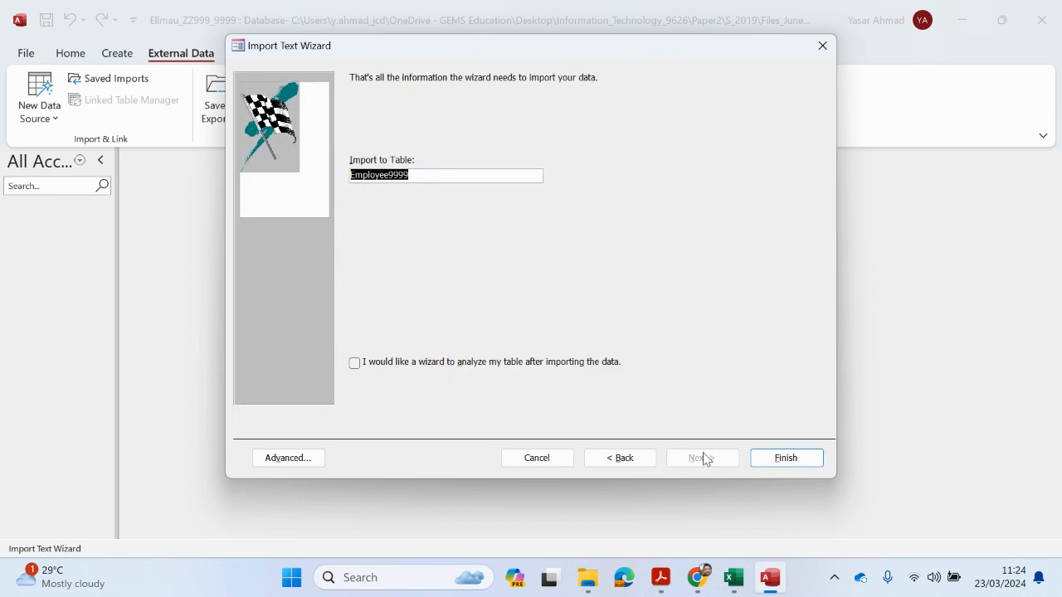
click(769, 461)
click(775, 479)
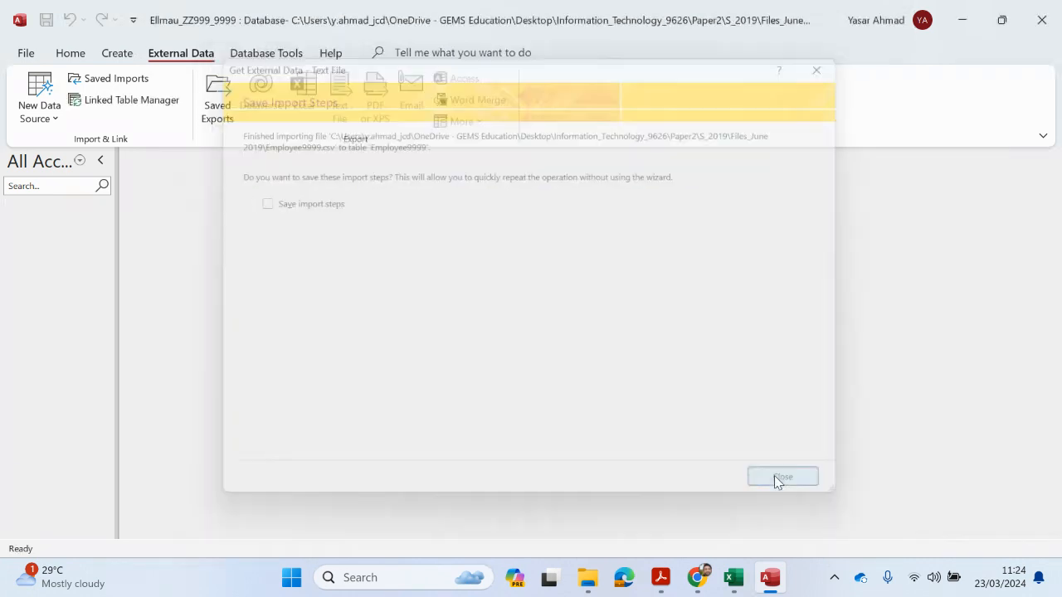
Start a text file import into a new table, with JobDesc9999 from the Files_June 2019 folder as the source
click(47, 105)
mouse_move(165, 161)
click(233, 252)
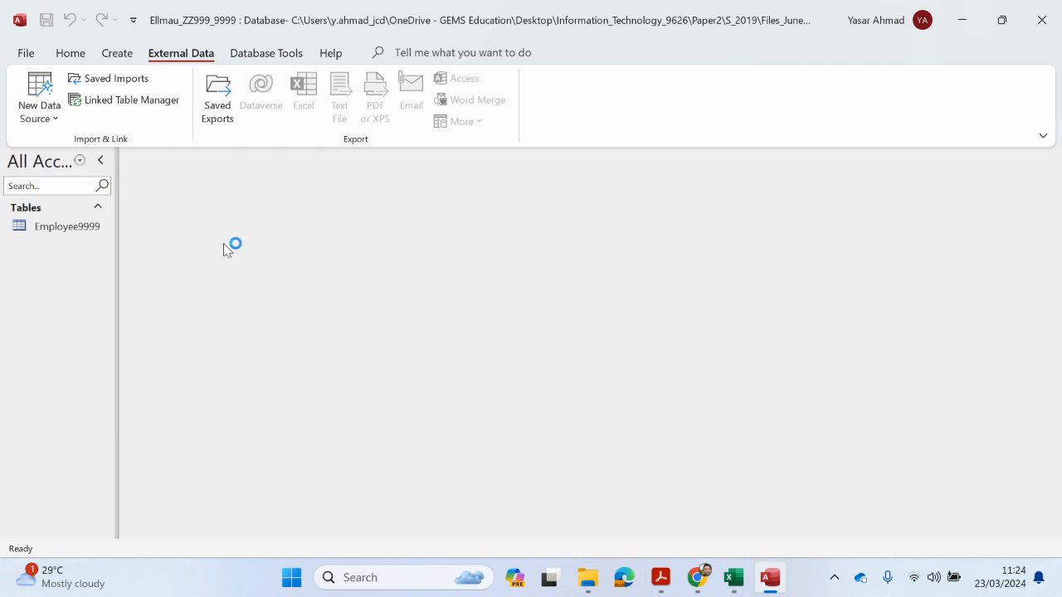
click(742, 168)
double_click(451, 310)
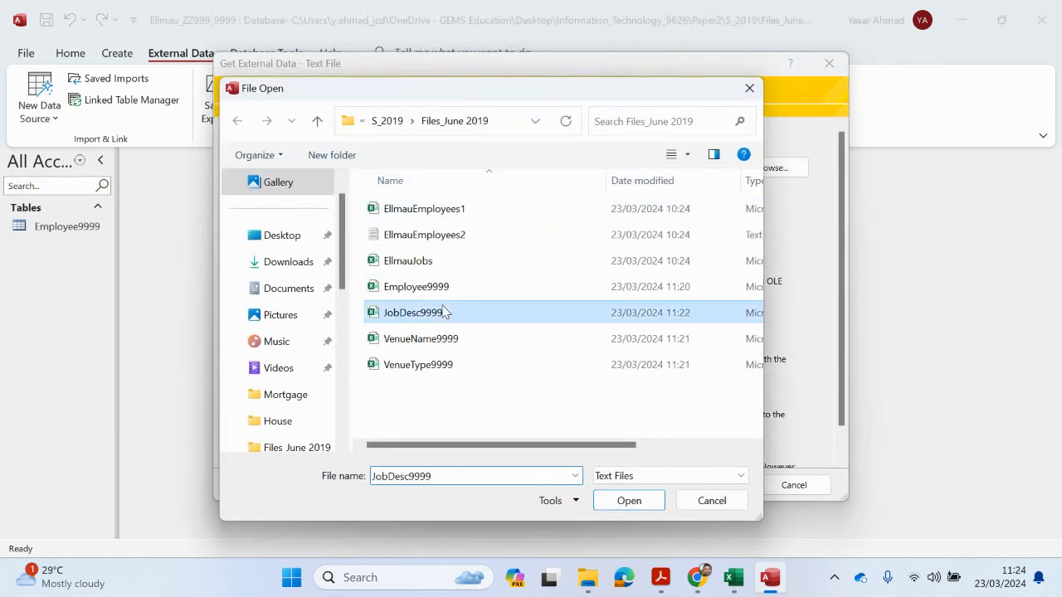
click(742, 488)
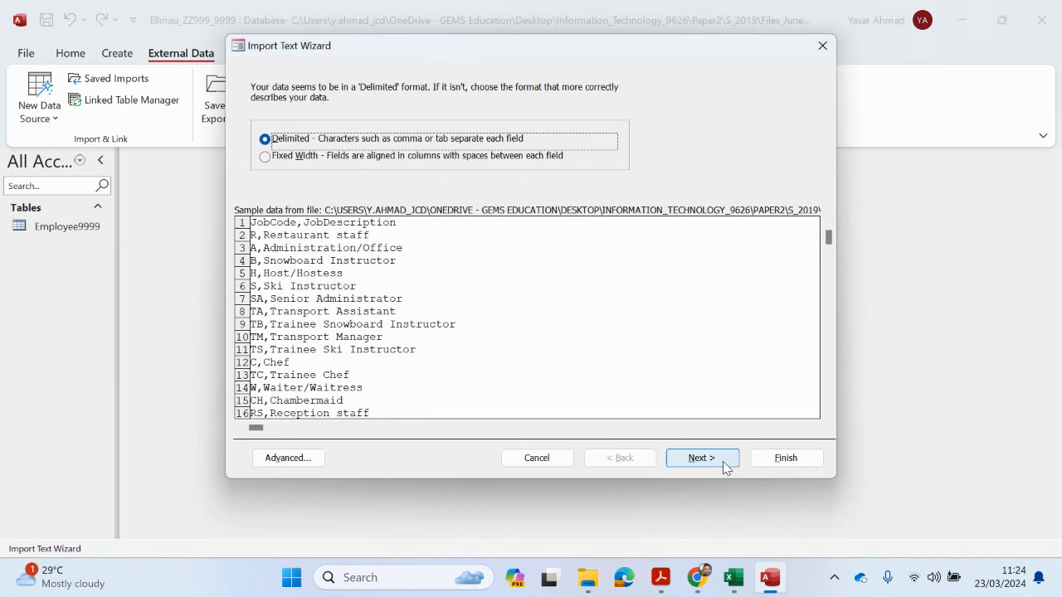
Import the comma-delimited data into table JobDesc9999 with the first row as field names and JobCode as primary key, without saving the import steps
click(720, 460)
click(319, 171)
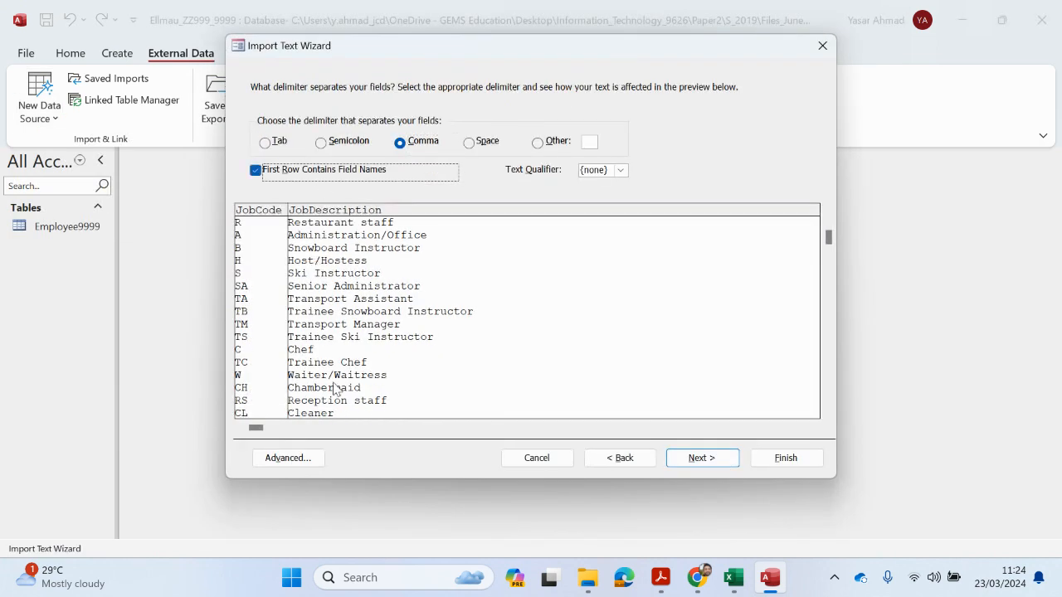
click(705, 458)
click(706, 460)
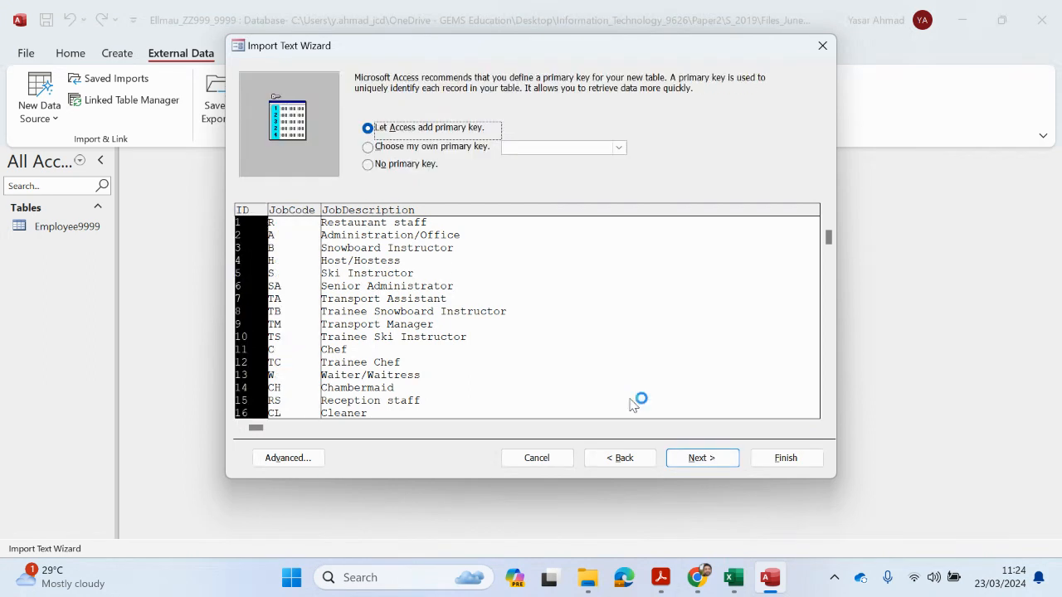
click(406, 149)
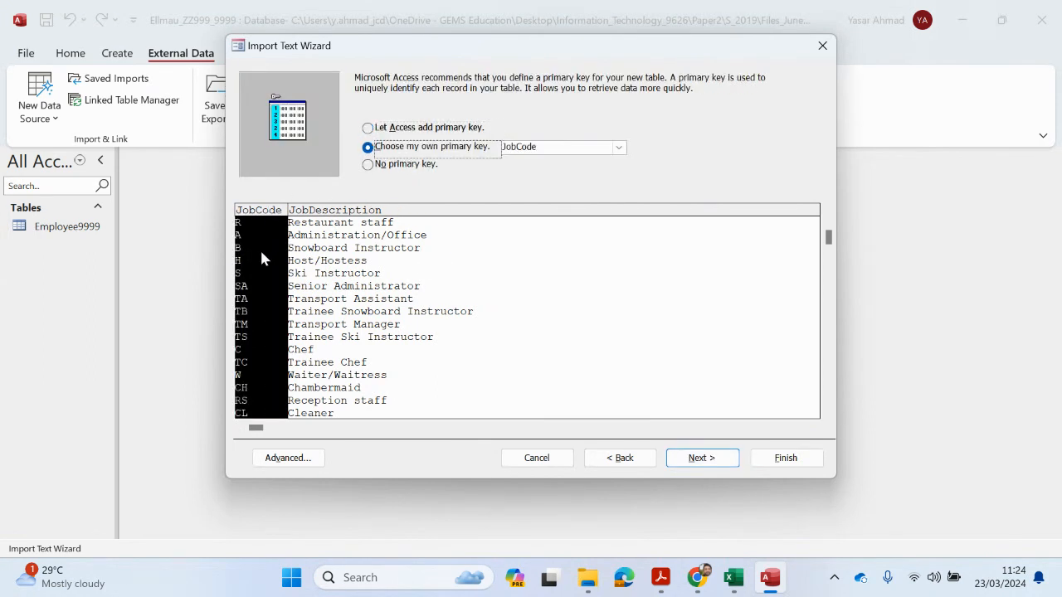
click(679, 463)
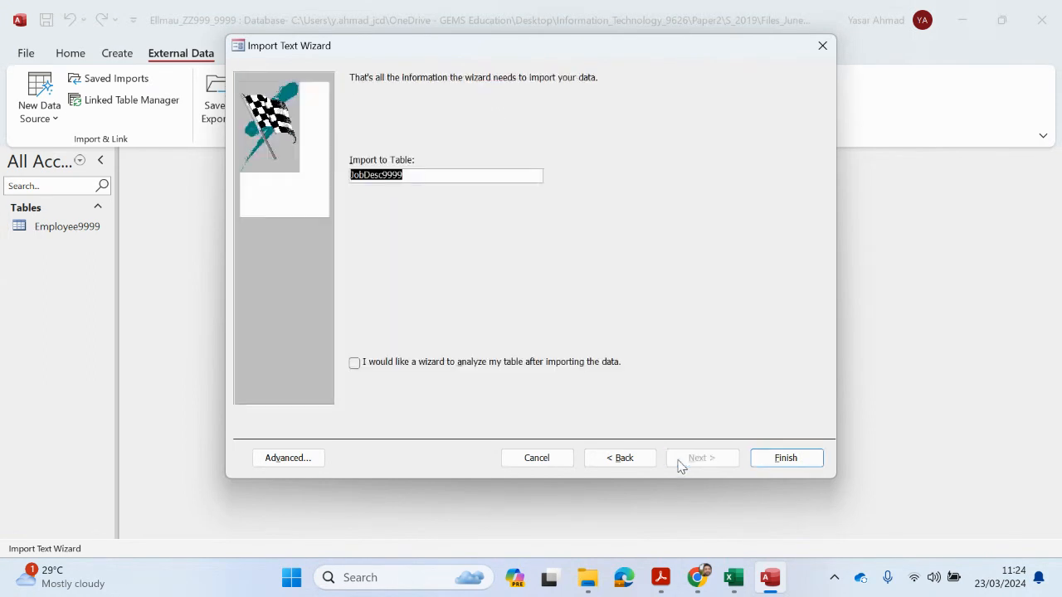
click(767, 457)
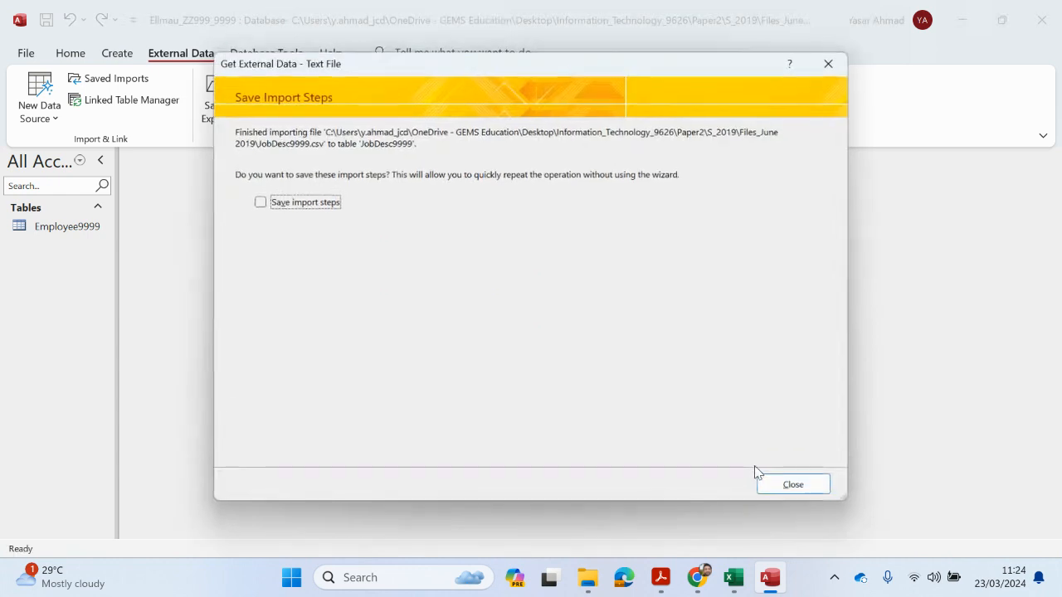
click(773, 481)
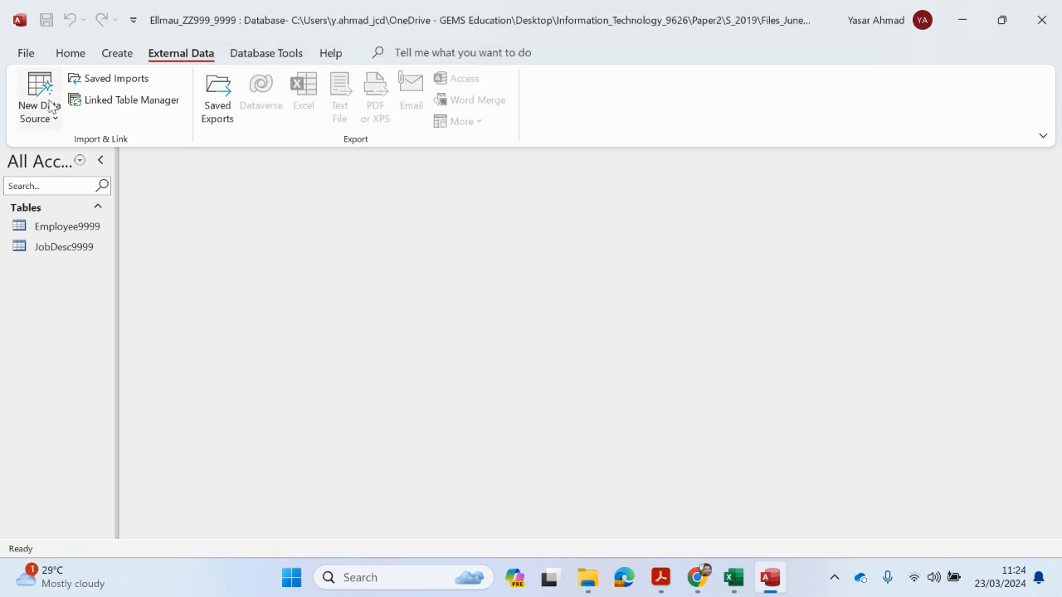
Start a text file import into a new table, with VenueName9999 from the Files_June 2019 folder as the source
click(53, 106)
mouse_move(143, 155)
click(242, 252)
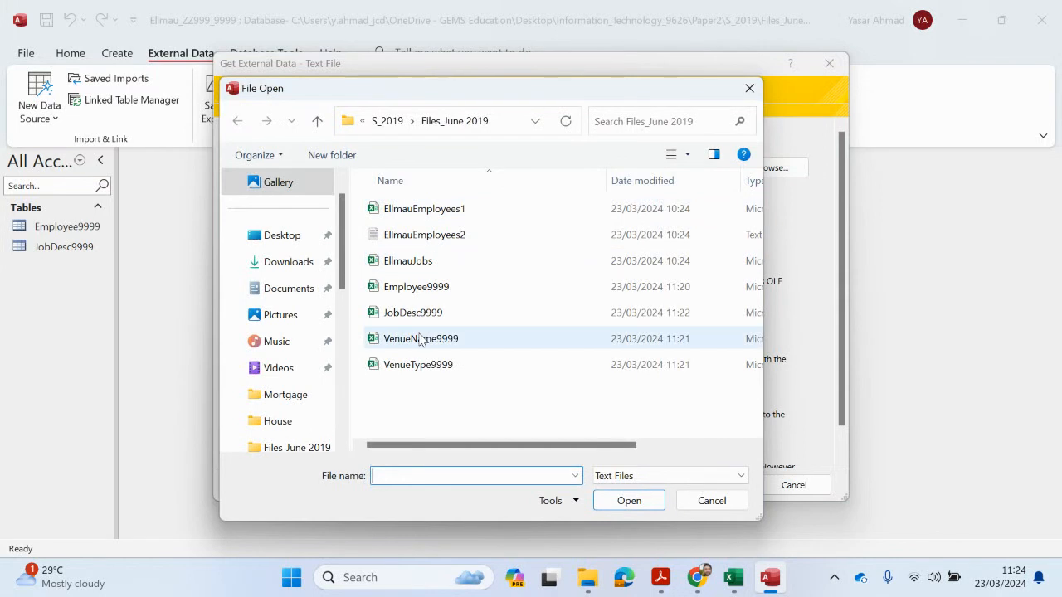
double_click(420, 336)
click(712, 484)
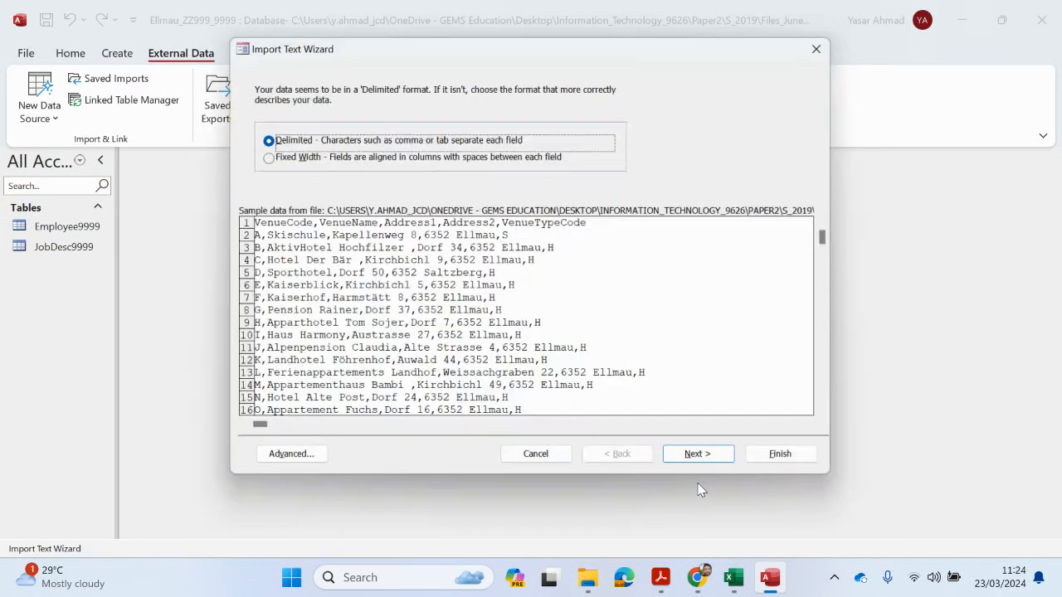
Import the comma-delimited data into table VenueName9999 with the first row as field names and VenueCode as primary key, without saving the import steps
click(693, 458)
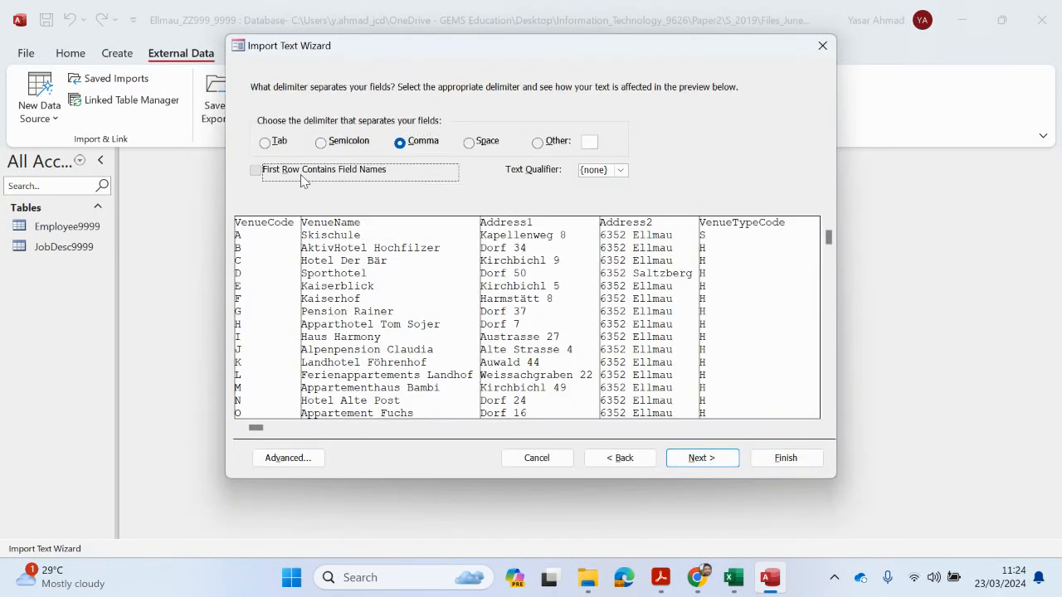
click(267, 175)
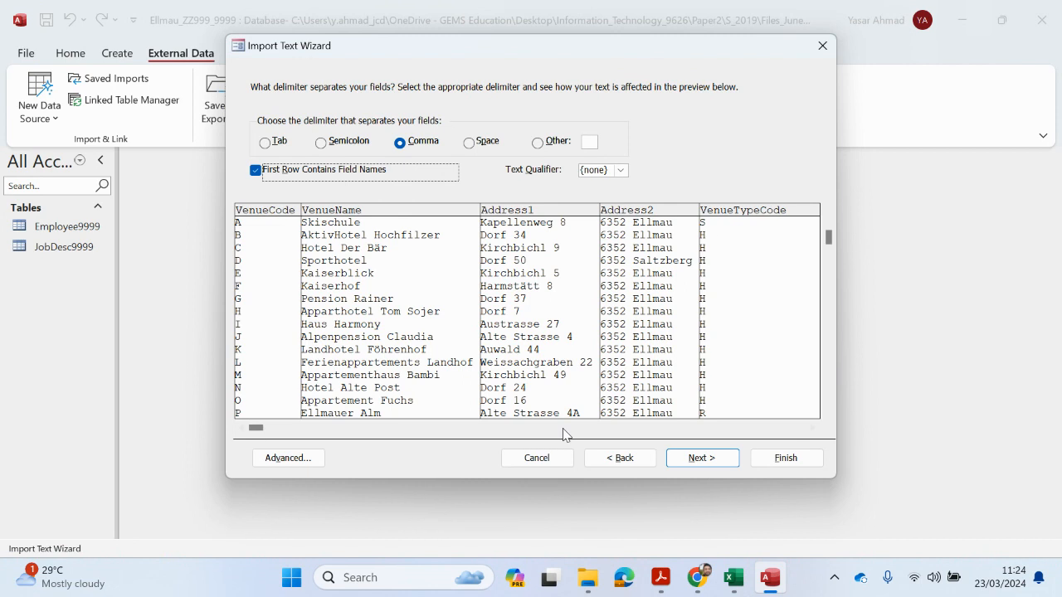
click(703, 460)
click(704, 459)
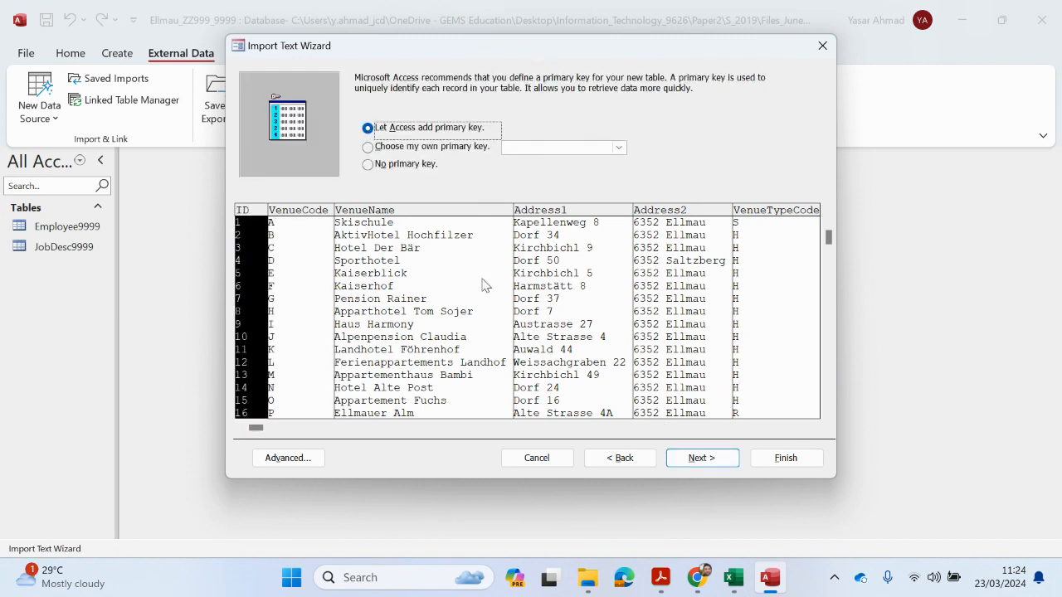
click(376, 152)
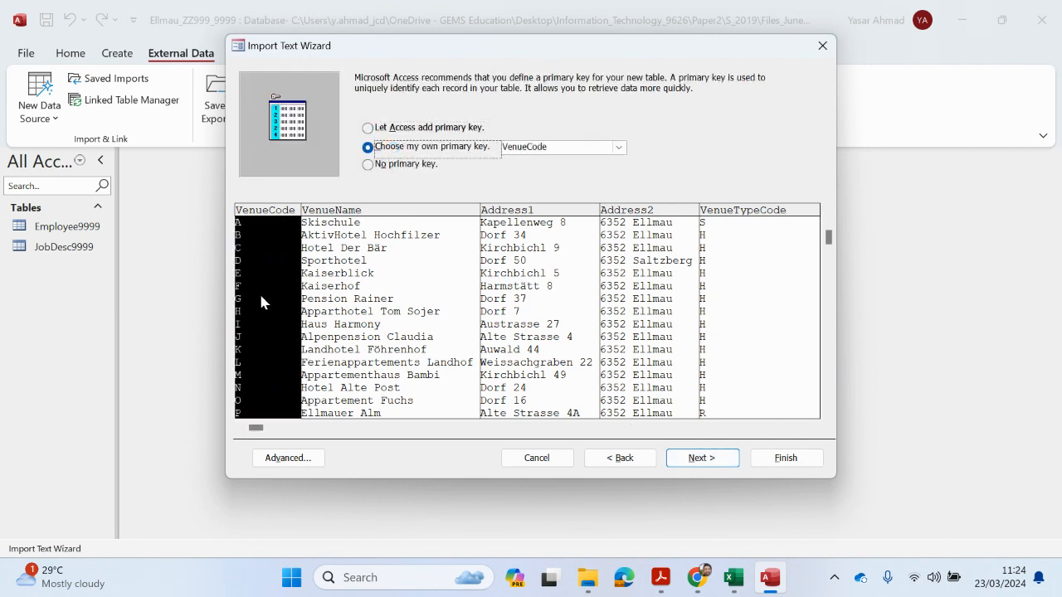
click(703, 458)
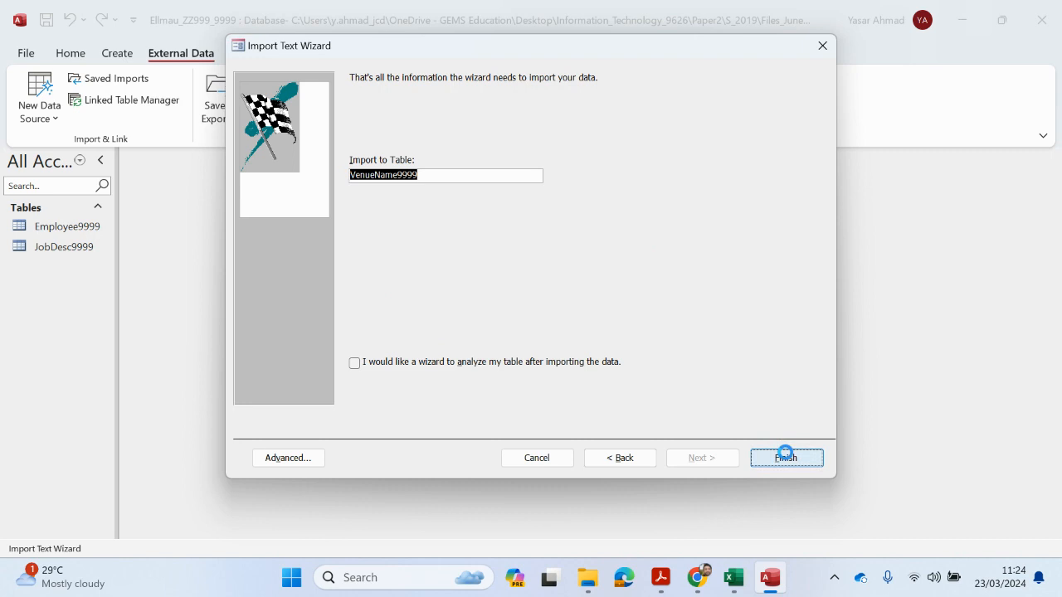
click(784, 457)
click(790, 485)
Start a text file import into a new table, with VenueType9999 from the Files_June 2019 folder as the source
click(38, 112)
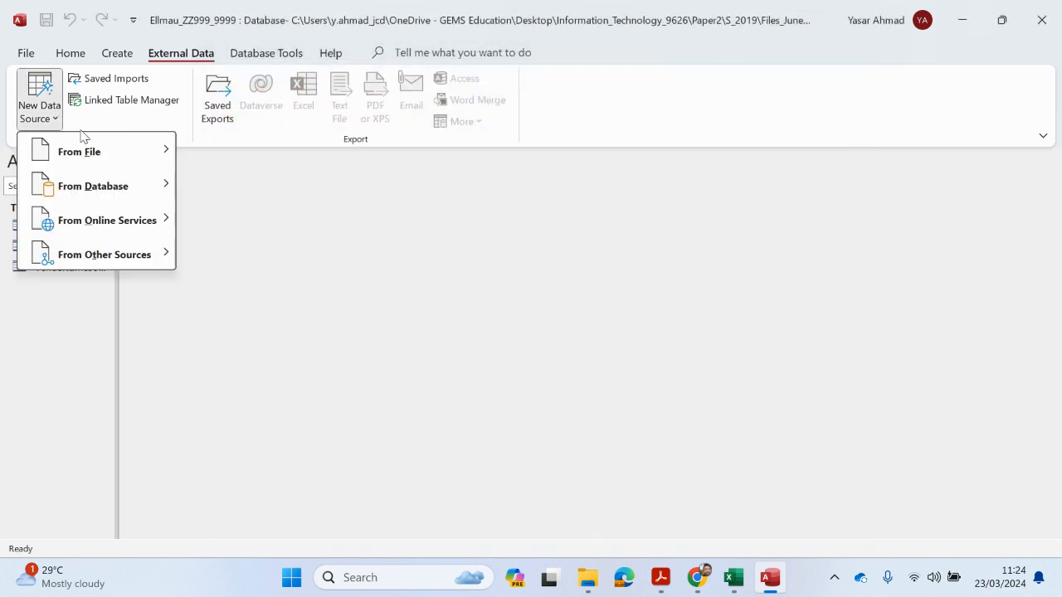
mouse_move(155, 155)
click(237, 253)
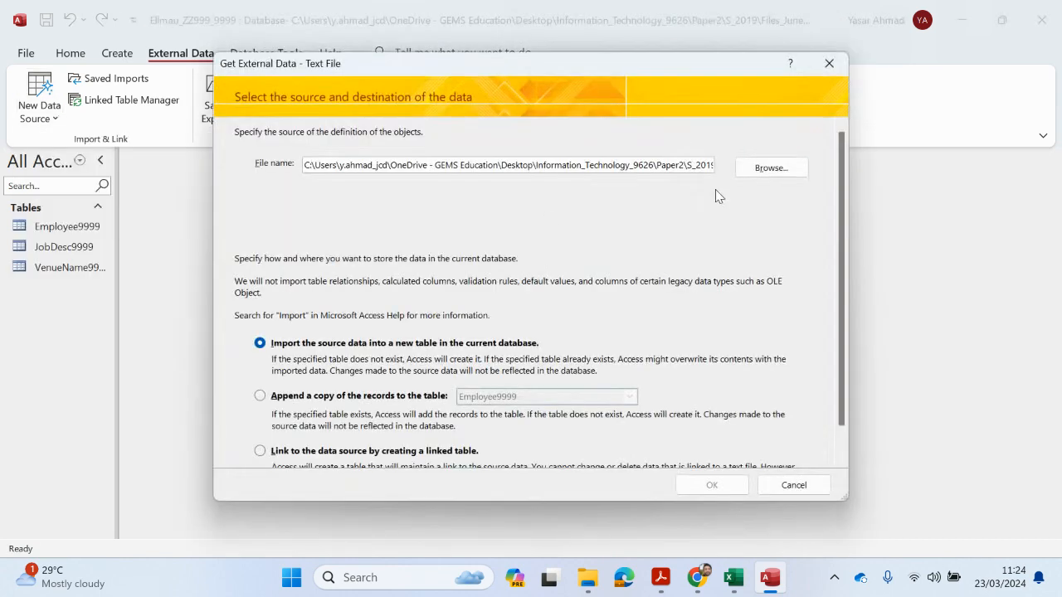
click(738, 174)
double_click(467, 362)
click(707, 483)
Import the comma-delimited data into table VenueType9999 with the first row as field names and VenueTypeCode as primary key, without saving the import steps
click(711, 466)
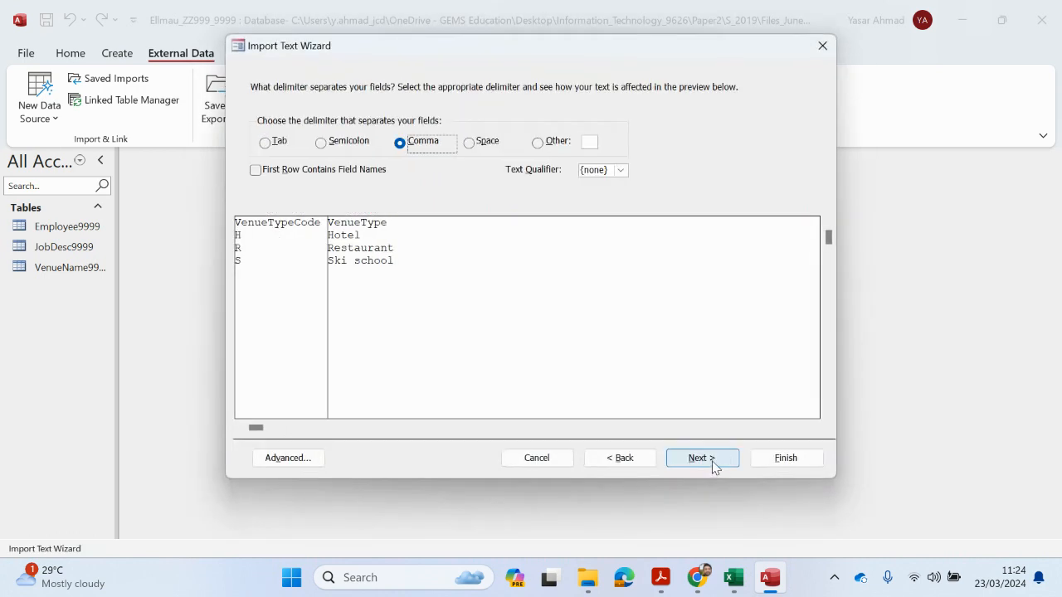
click(311, 173)
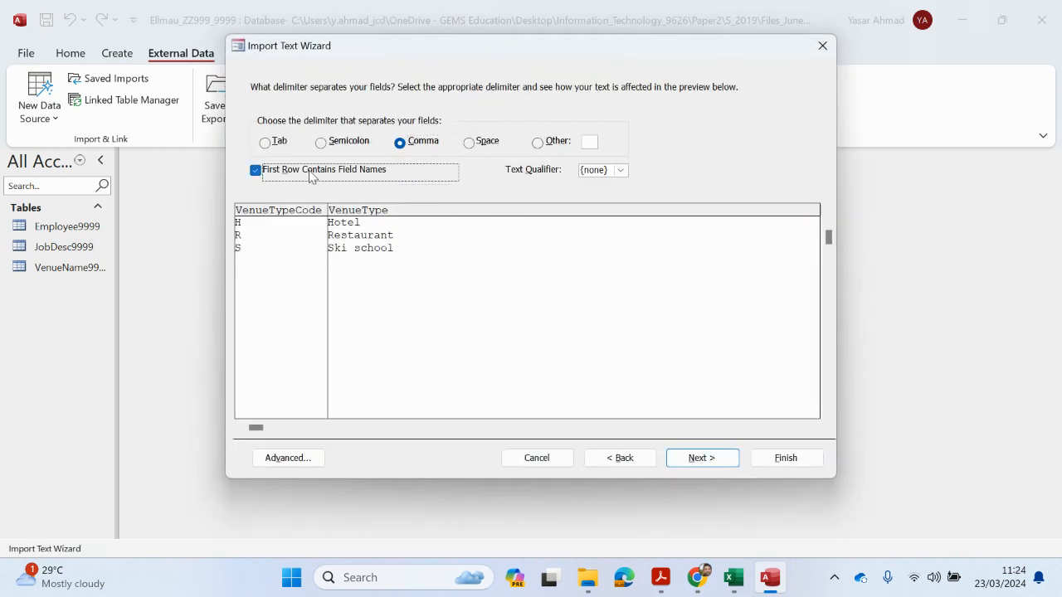
click(693, 464)
click(702, 458)
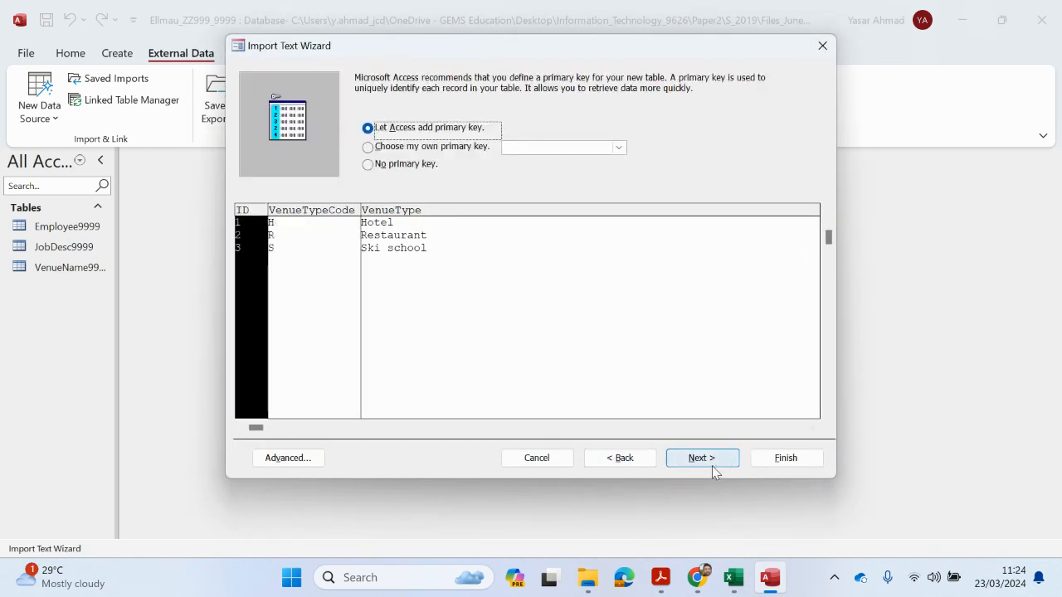
click(423, 147)
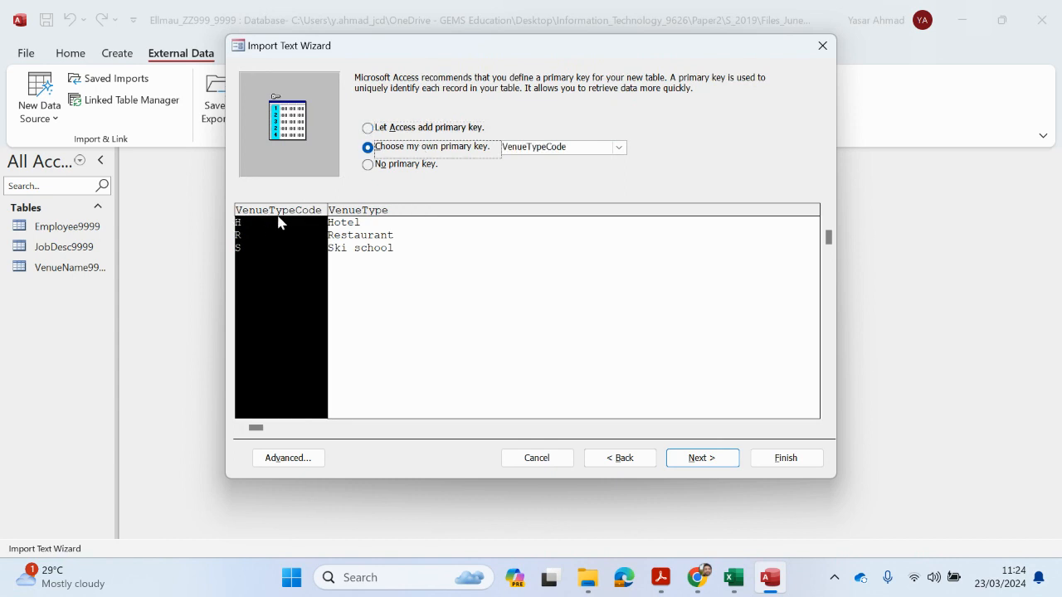
click(670, 458)
click(787, 468)
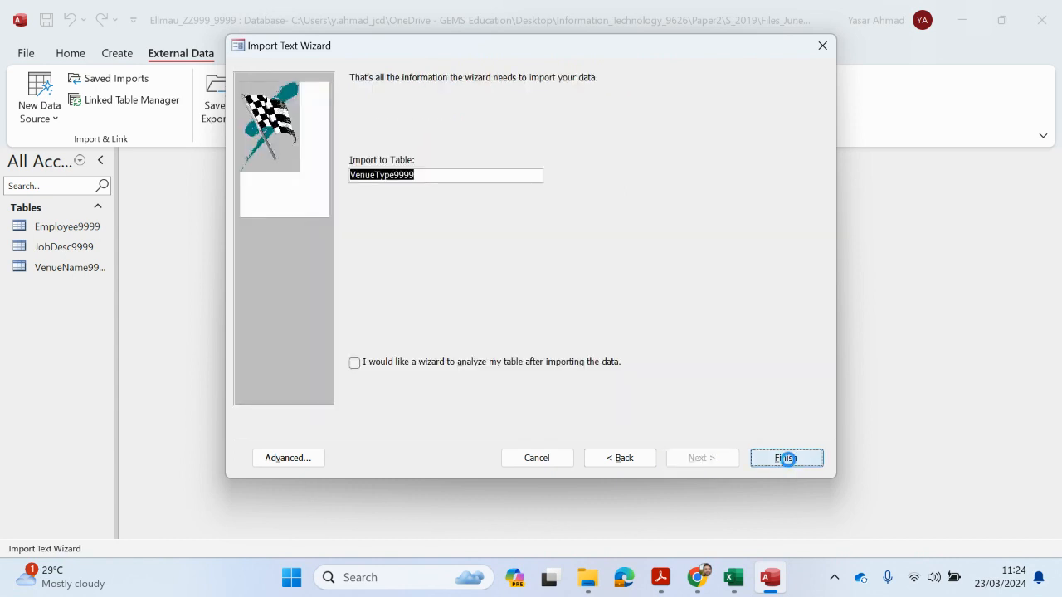
click(816, 484)
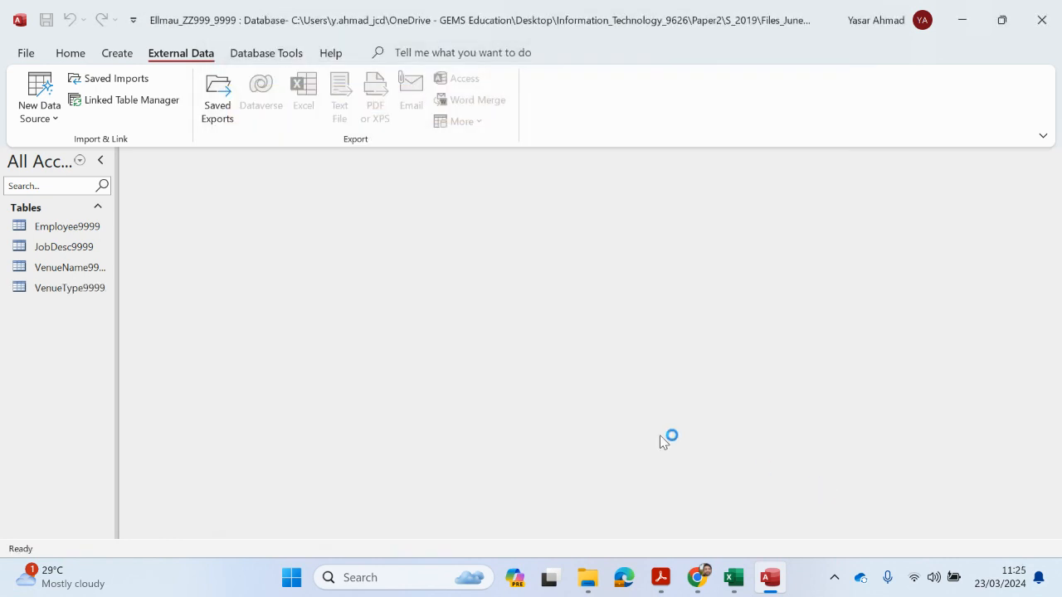
Open the database relationships layout and add the tables Employee9999, JobDesc9999, VenueName9999 and VenueType9999
click(280, 62)
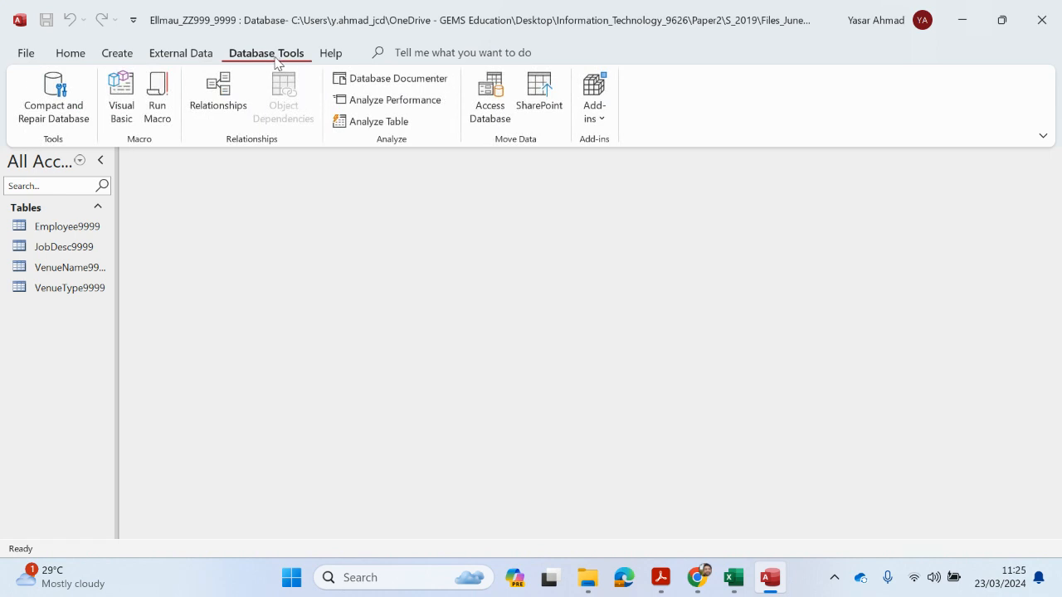
click(240, 94)
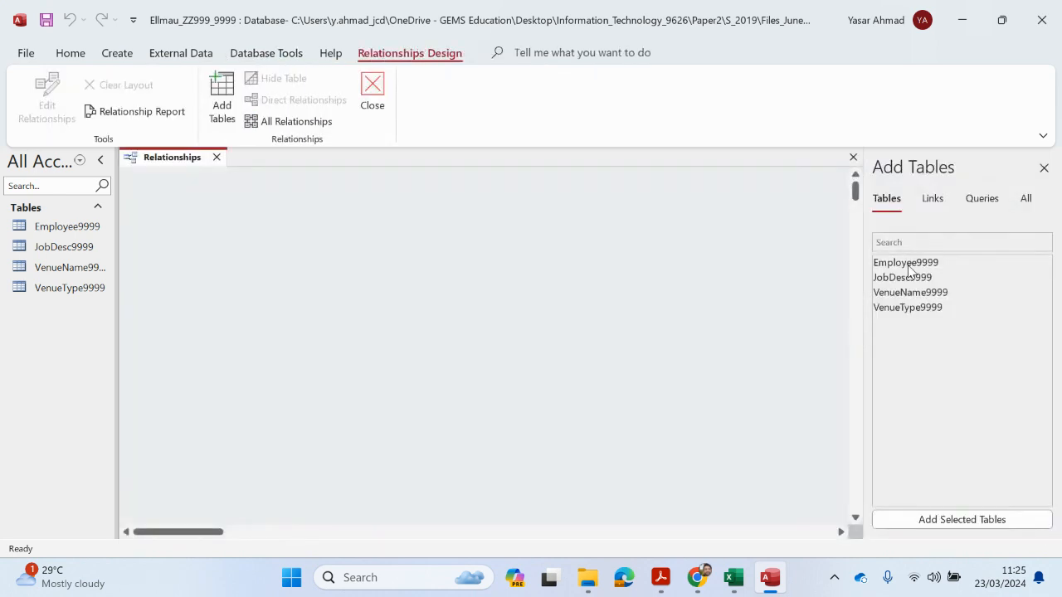
double_click(907, 263)
double_click(904, 278)
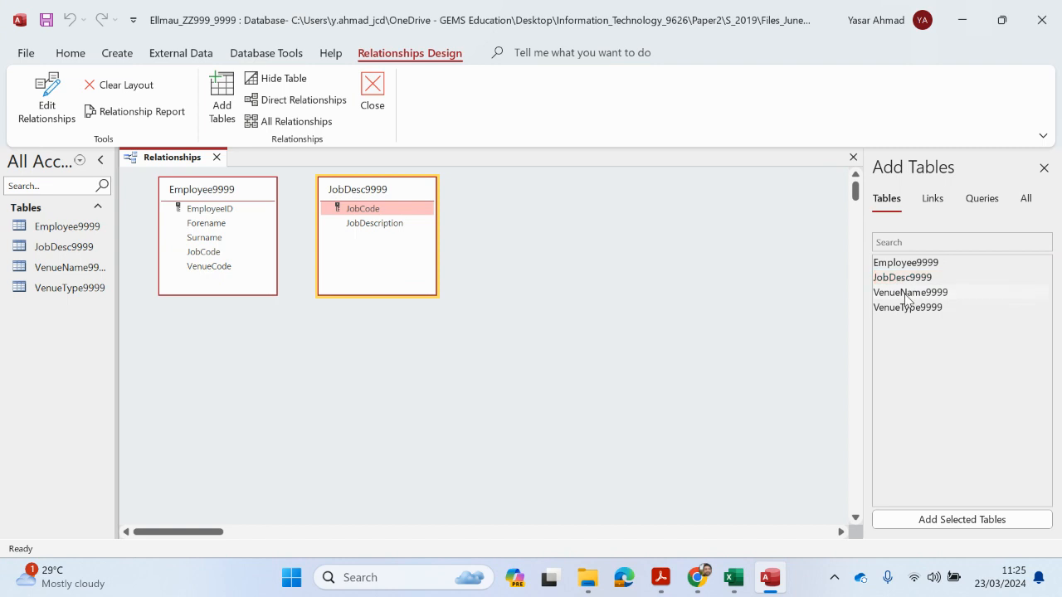
double_click(908, 293)
double_click(906, 308)
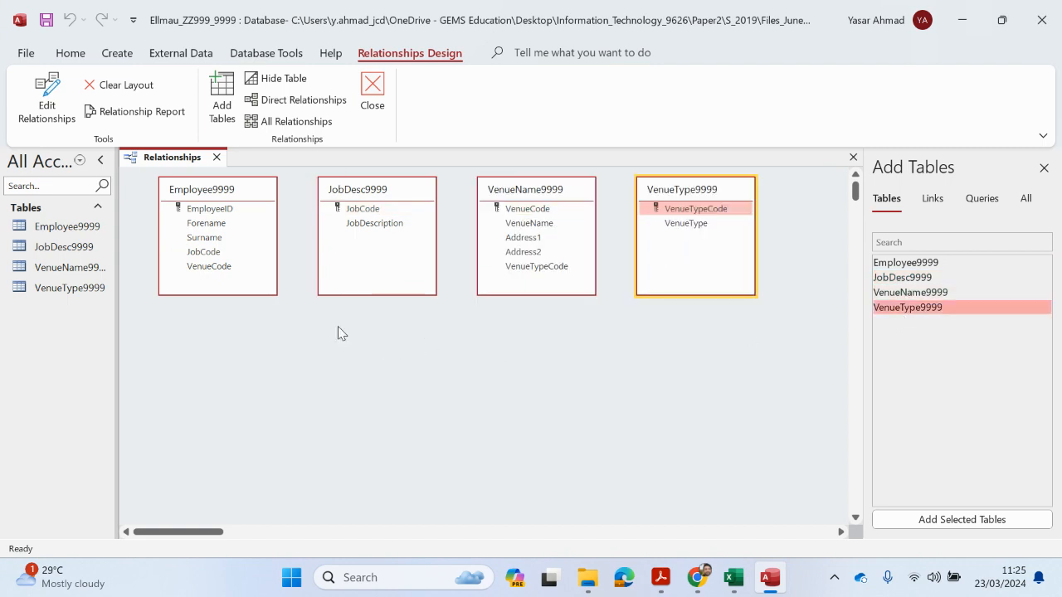
Rearrange the relationships layout so that Employee9999 sits between JobDesc9999 and VenueName9999
drag(229, 193, 501, 332)
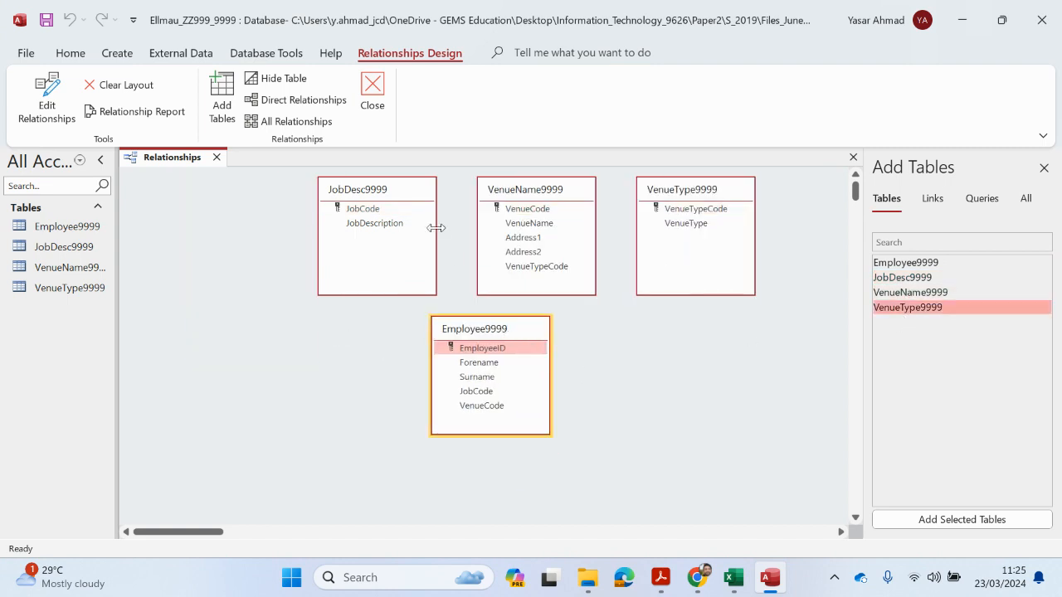
drag(404, 199, 238, 205)
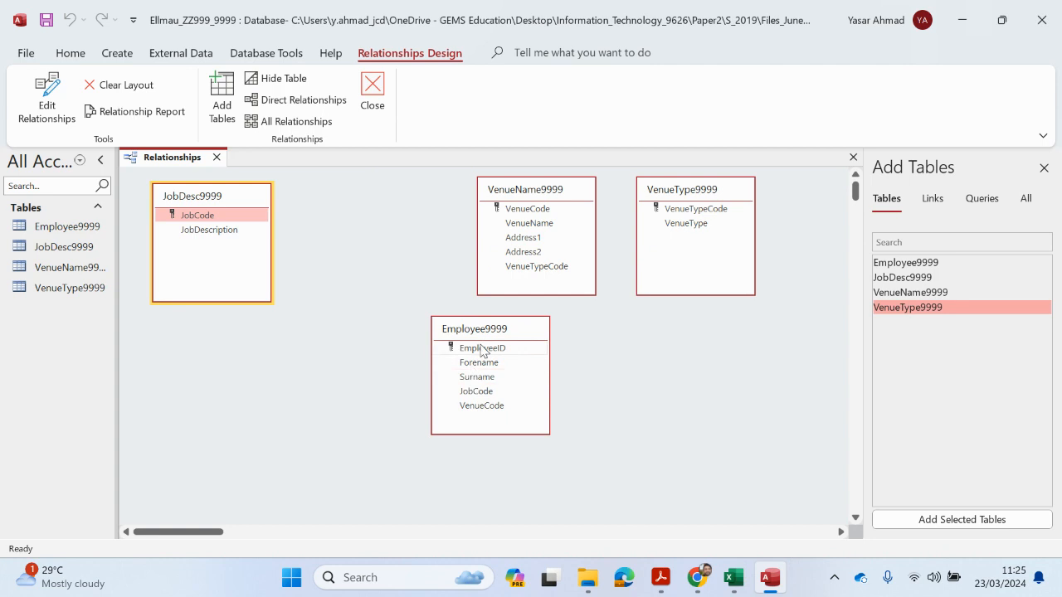
drag(487, 334, 356, 205)
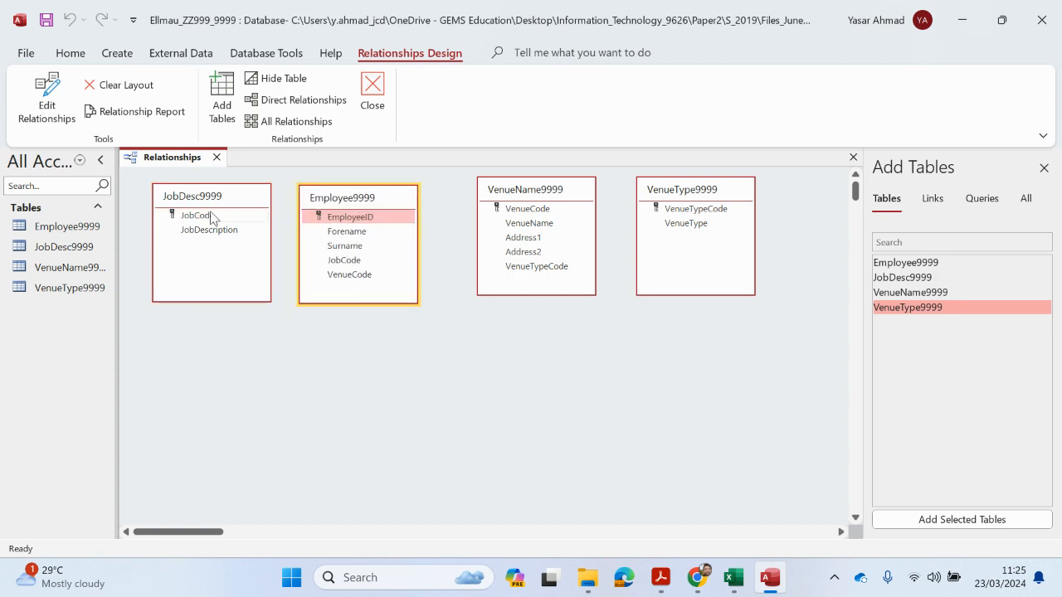
Create relationships to Employee9999 from JobDesc9999 on JobCode and from VenueName9999 on VenueCode, without enforcing referential integrity
drag(211, 216, 345, 262)
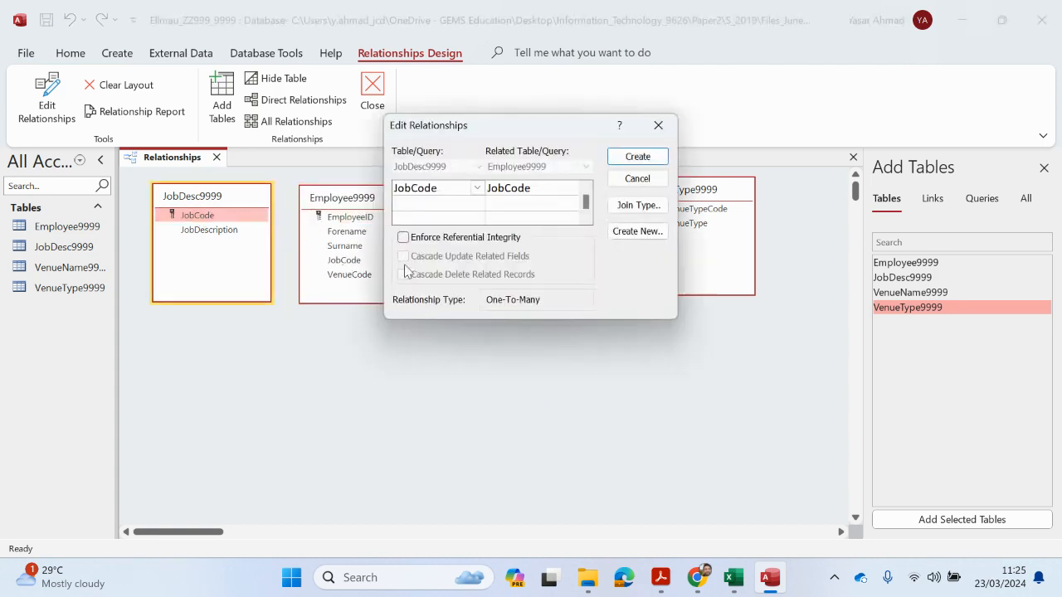
click(653, 163)
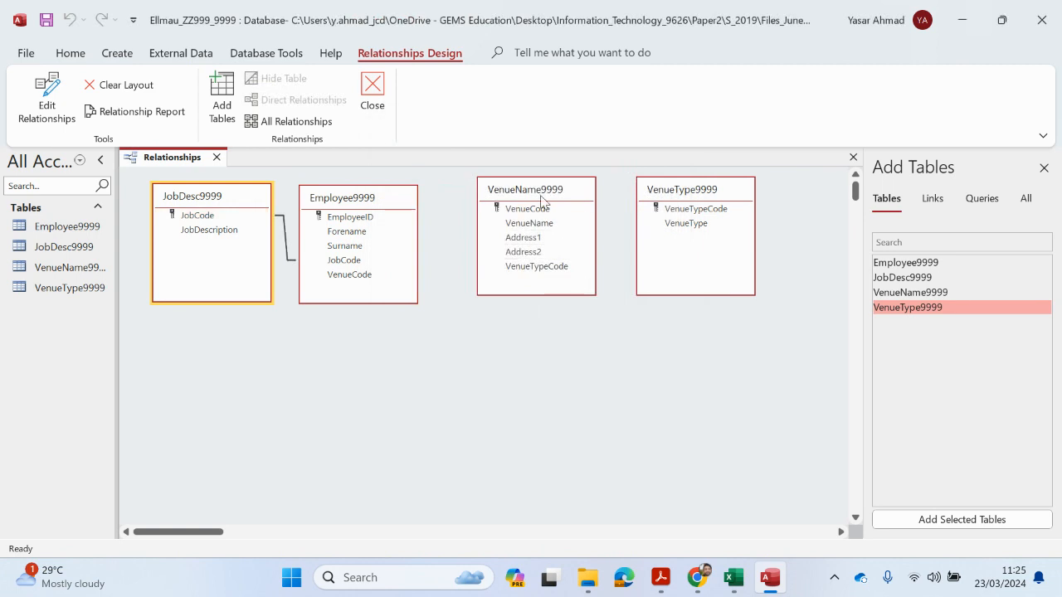
mouse_move(519, 212)
mouse_down()
mouse_move(417, 204)
mouse_move(394, 280)
mouse_move(353, 278)
mouse_up()
click(635, 159)
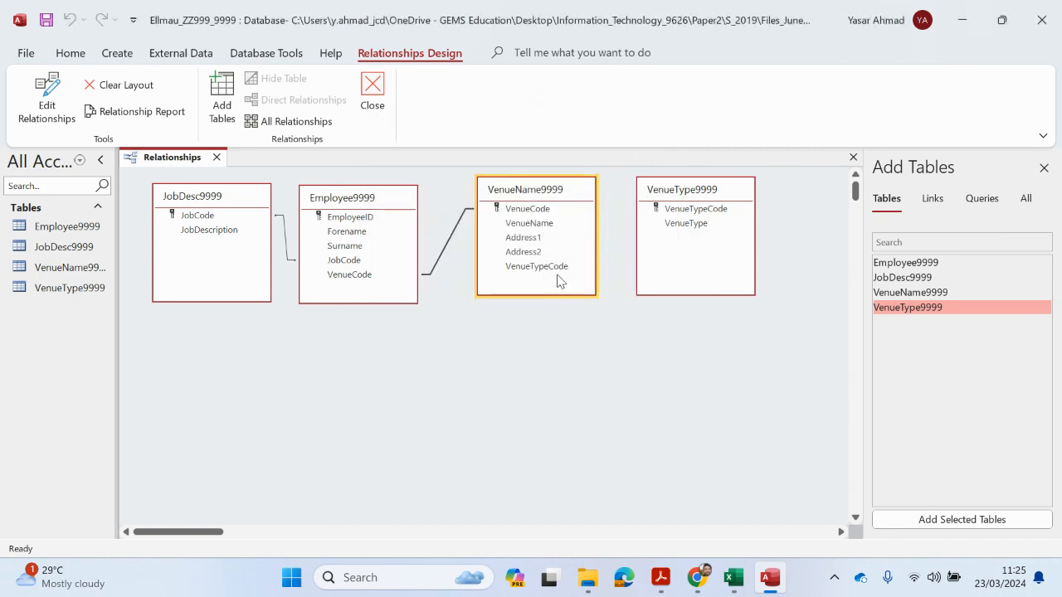
Create a relationship from VenueType9999 to VenueName9999 on VenueTypeCode, without enforcing referential integrity
mouse_move(551, 273)
mouse_down()
mouse_move(635, 218)
mouse_move(703, 217)
mouse_move(563, 261)
mouse_up()
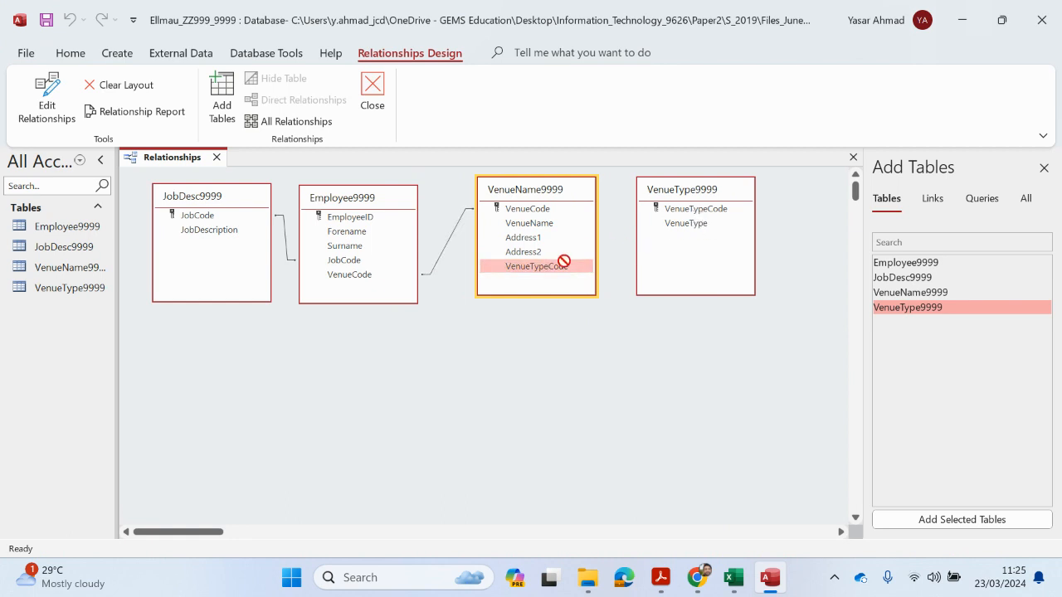
drag(693, 208, 558, 270)
click(636, 156)
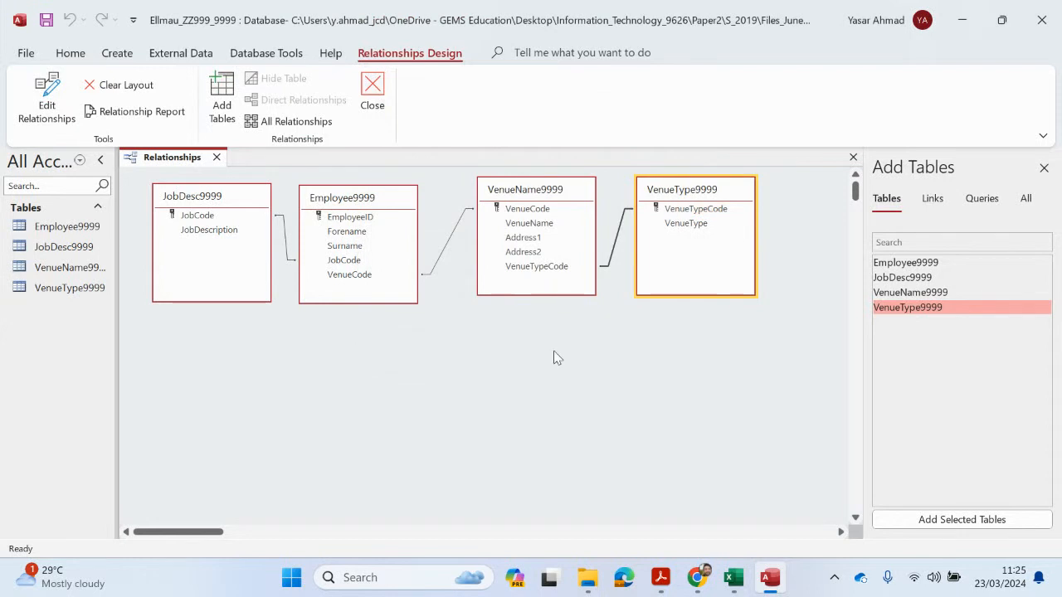
In the All_Data workbook in Excel, compare the JobCode columns of the Employees and JobDesc sheets, and return to Access
click(733, 578)
click(180, 527)
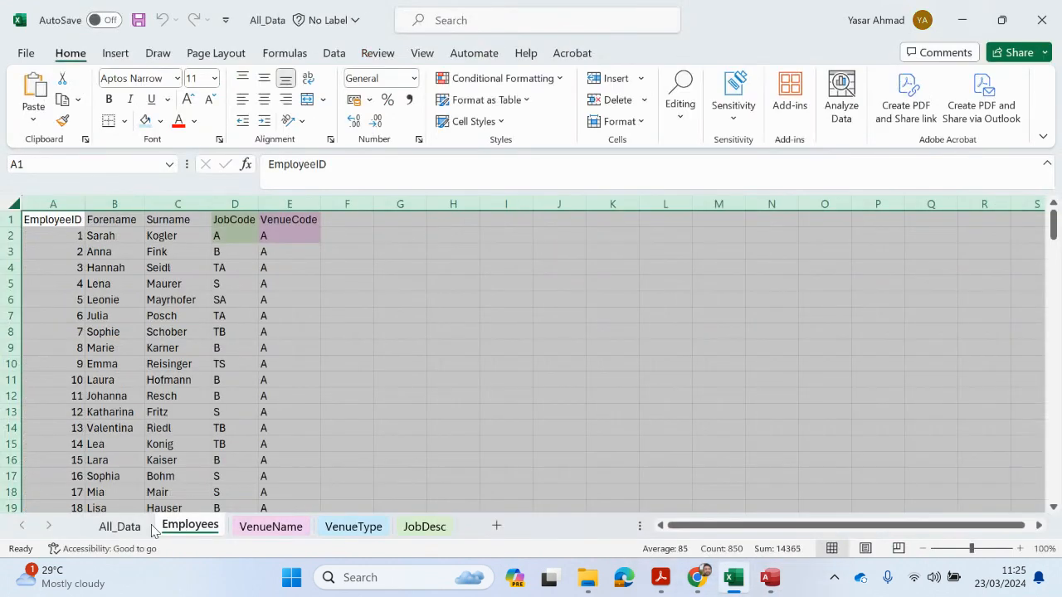
click(238, 204)
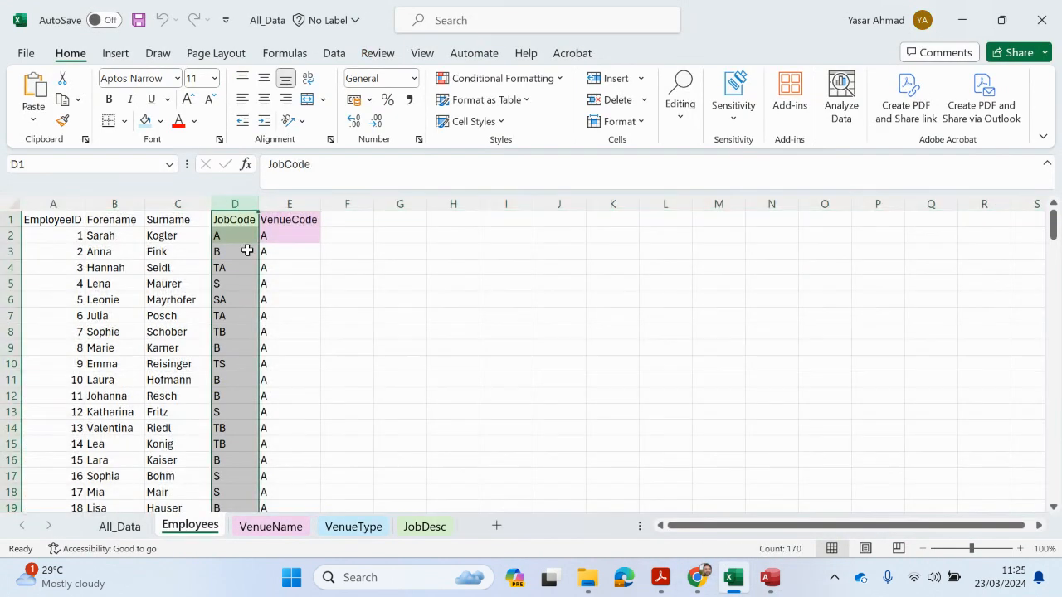
click(424, 527)
click(46, 204)
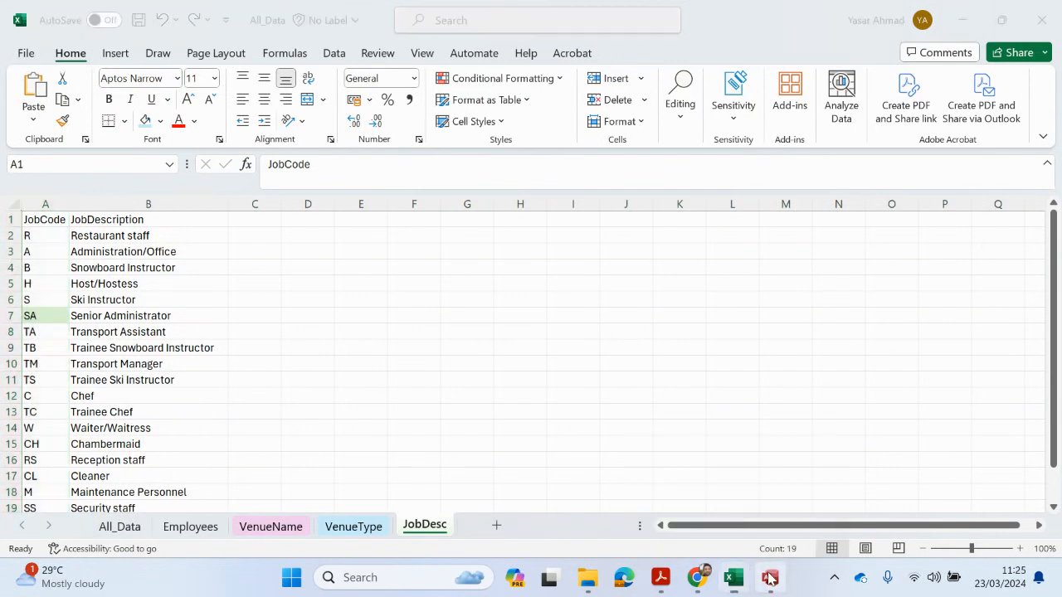
click(770, 577)
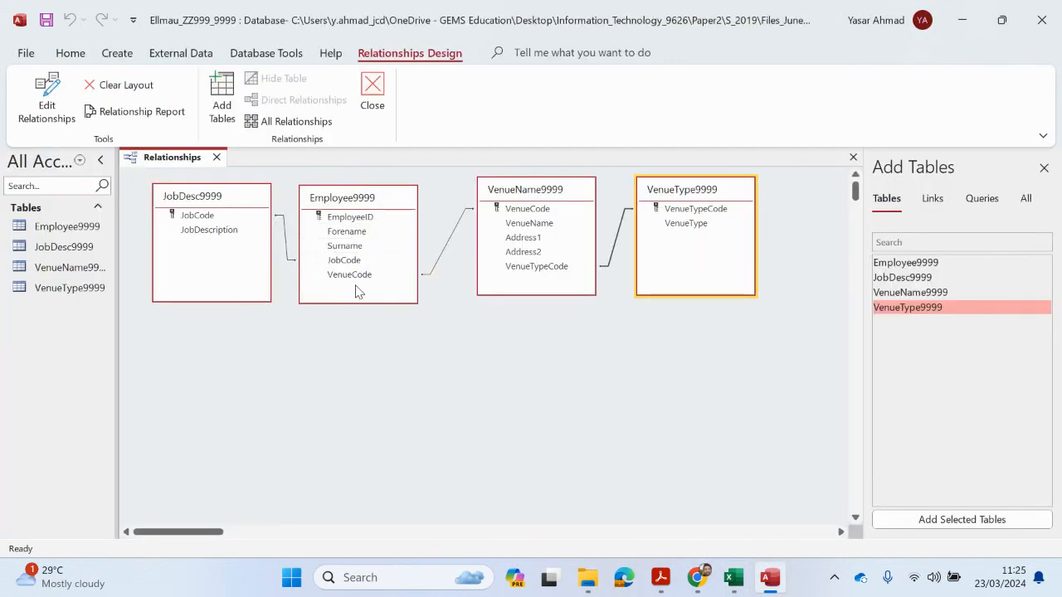
Compare the VenueCode columns of the Employees and VenueName sheets in the Excel workbook, and switch back to the Access relationships layout
mouse_move(735, 572)
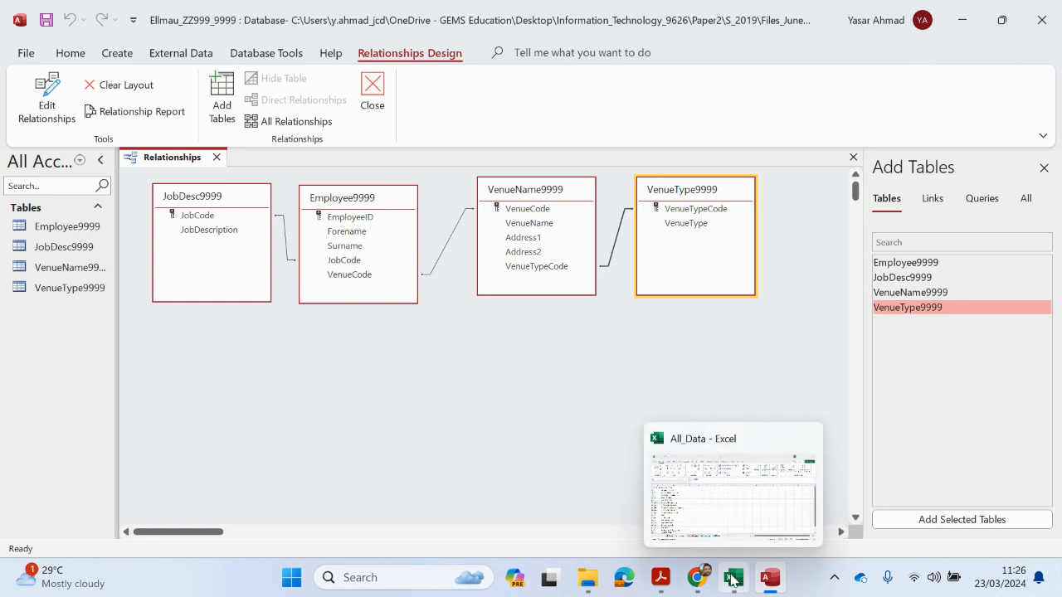
click(733, 509)
click(192, 526)
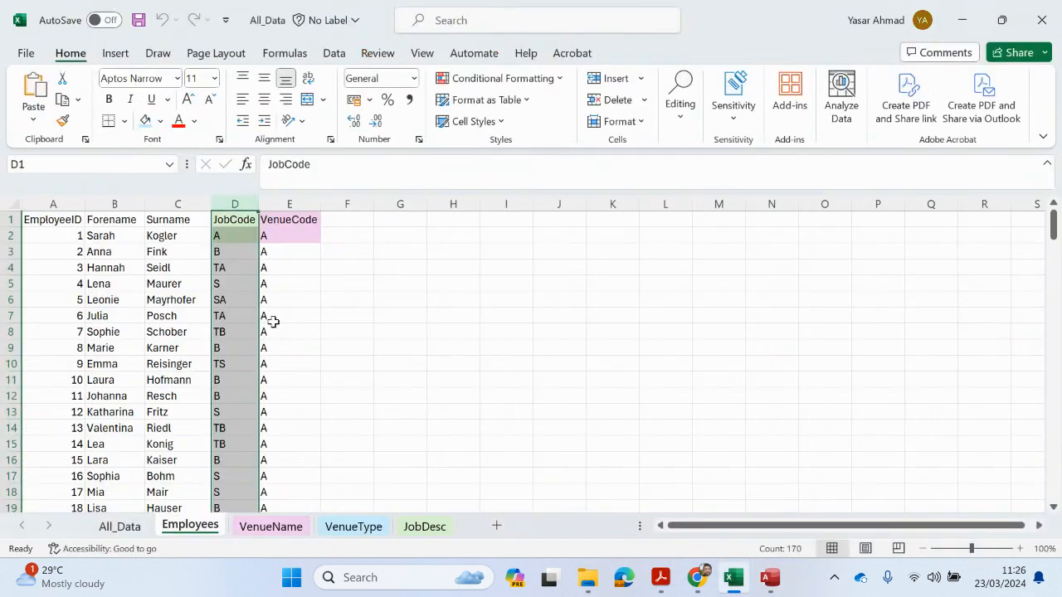
click(288, 220)
key(ctrl+shift+Down)
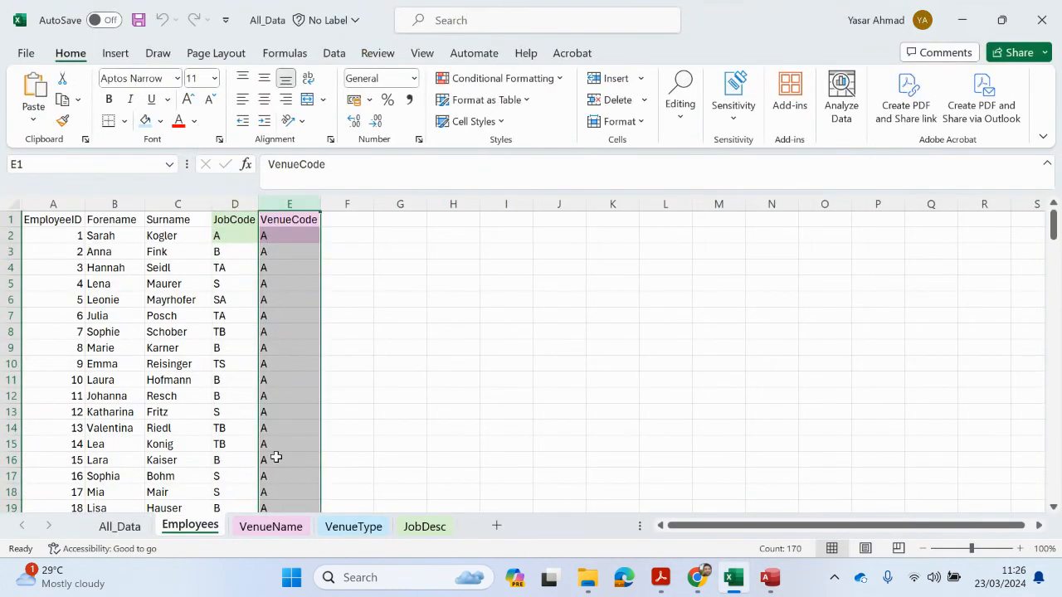
click(282, 531)
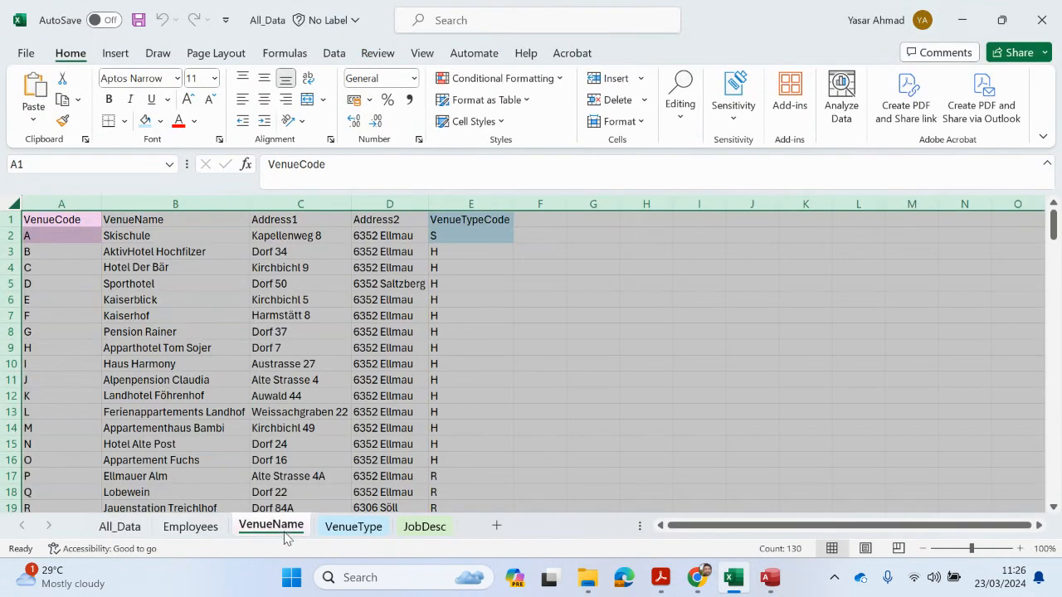
click(50, 220)
key(ctrl+shift+Down)
click(44, 235)
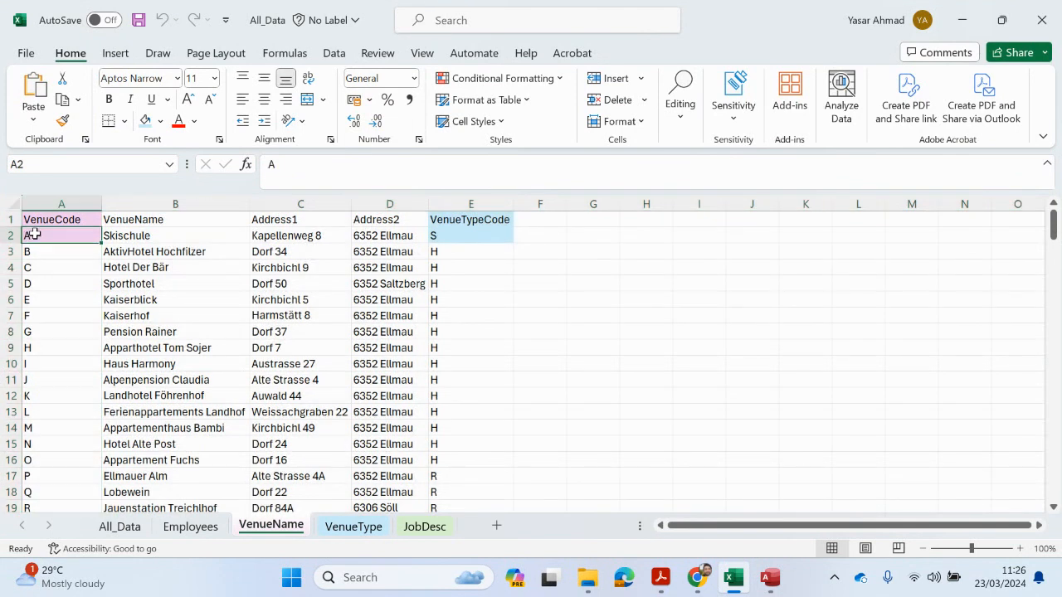
click(34, 251)
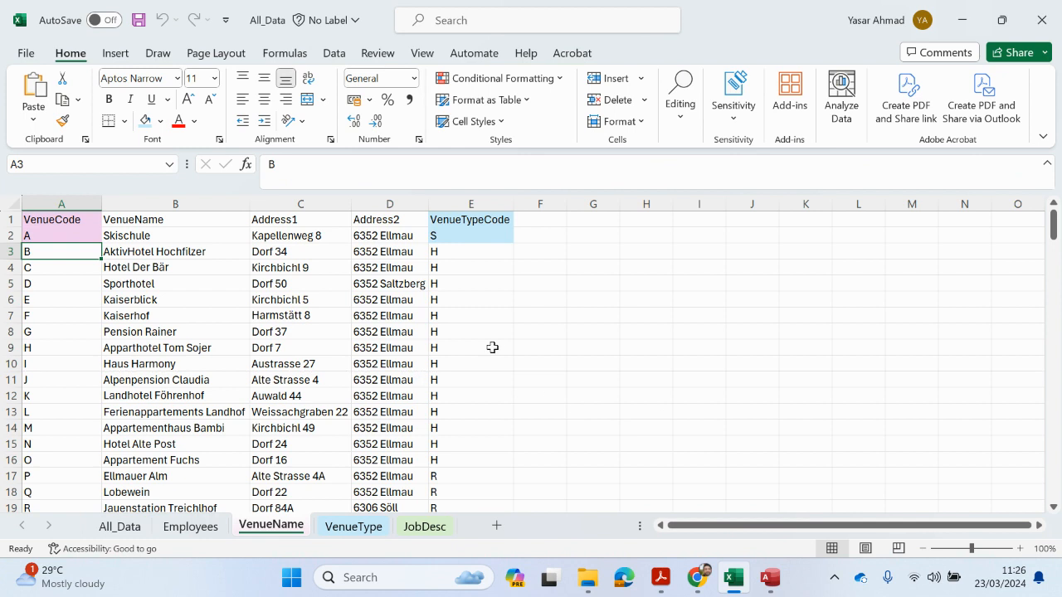
click(769, 578)
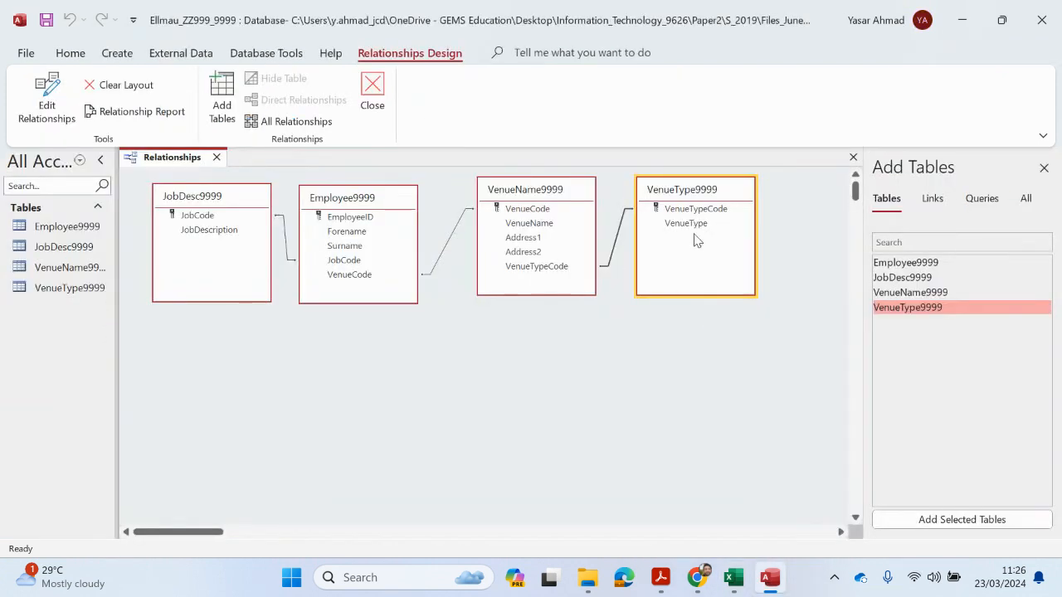
Switch to the Excel workbook and compare the VenueTypeCode columns of the VenueName and VenueType sheets
click(770, 578)
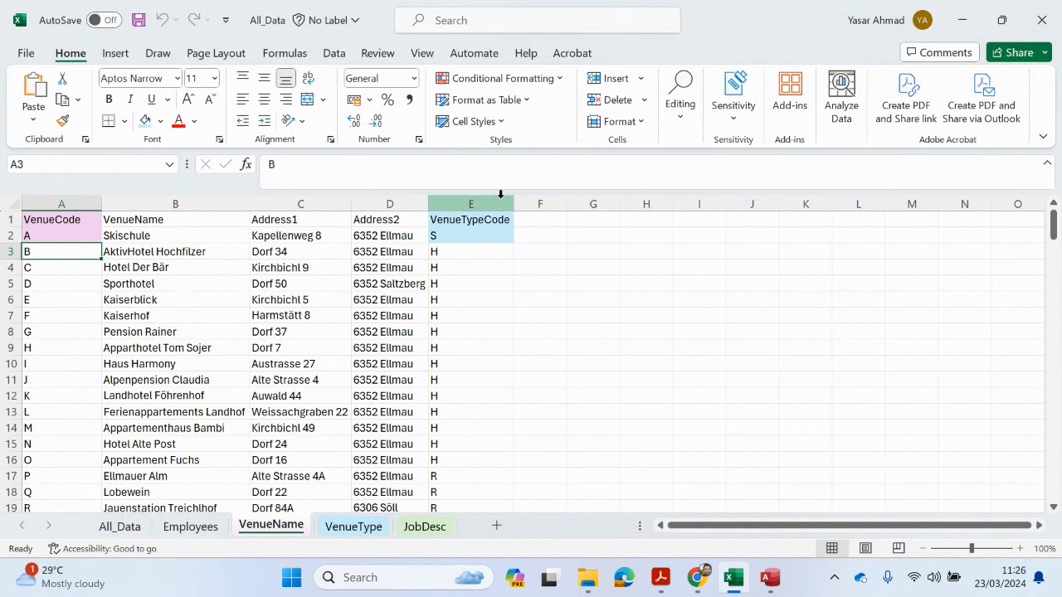
click(500, 196)
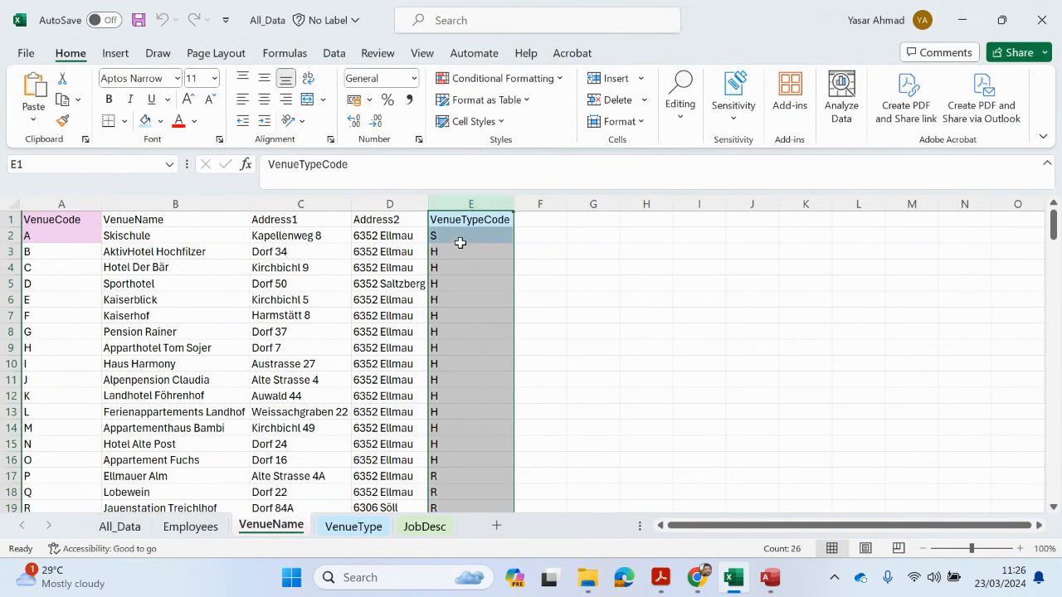
click(358, 527)
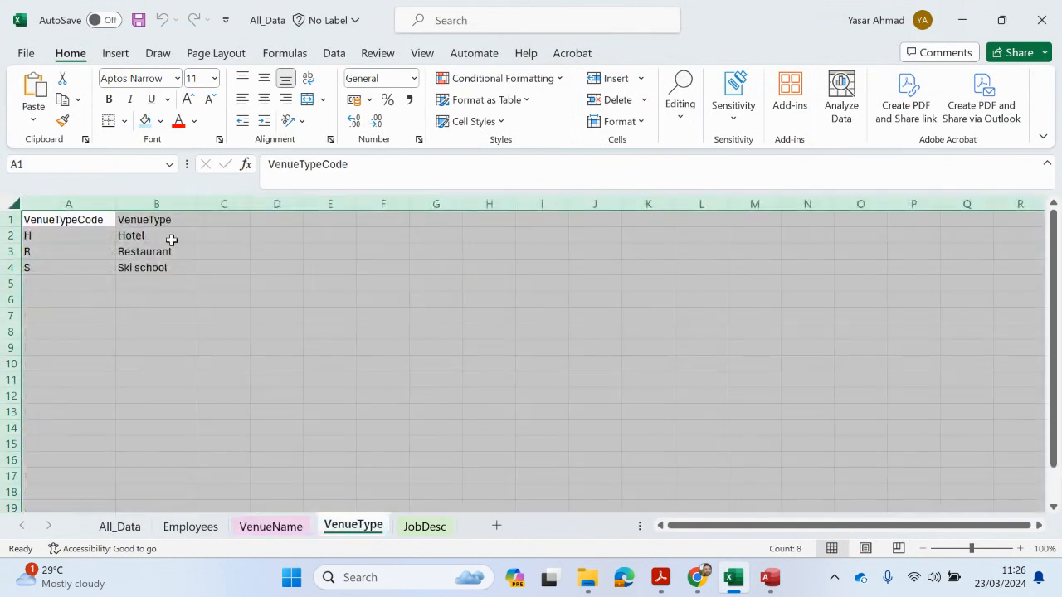
Return to the Access database and close the relationships layout, saving its changes
click(961, 20)
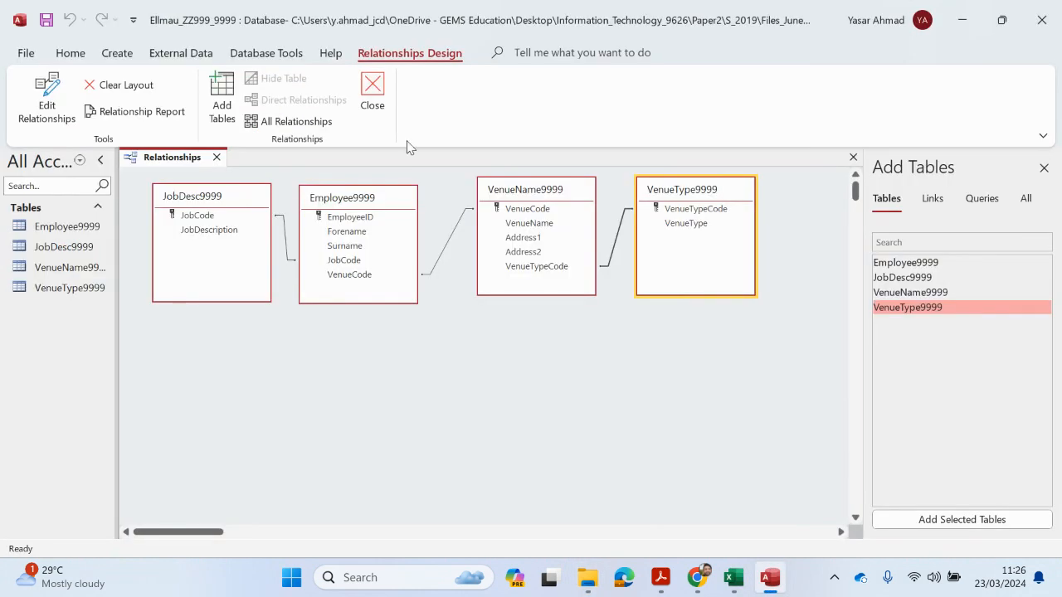
click(373, 89)
click(479, 333)
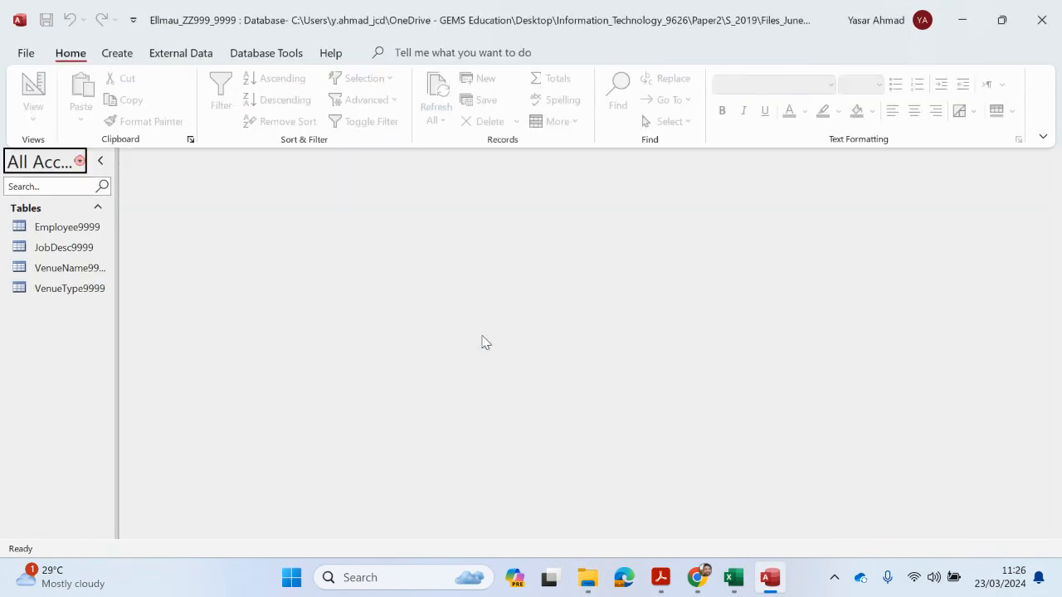
Open the tables Employee9999 and JobDesc9999 and inspect the related employee records under job code A
double_click(79, 229)
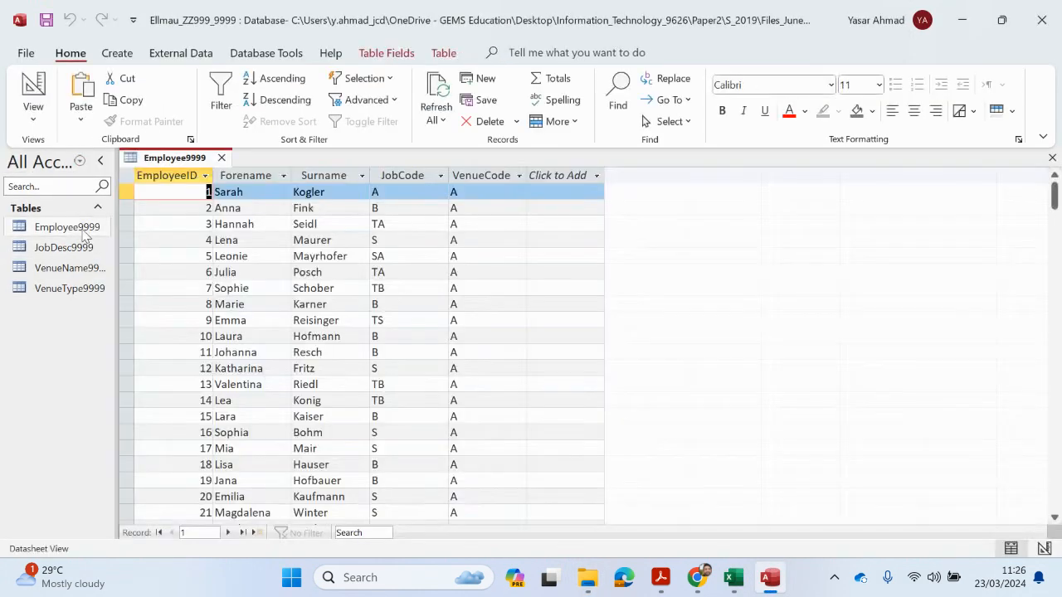
double_click(82, 248)
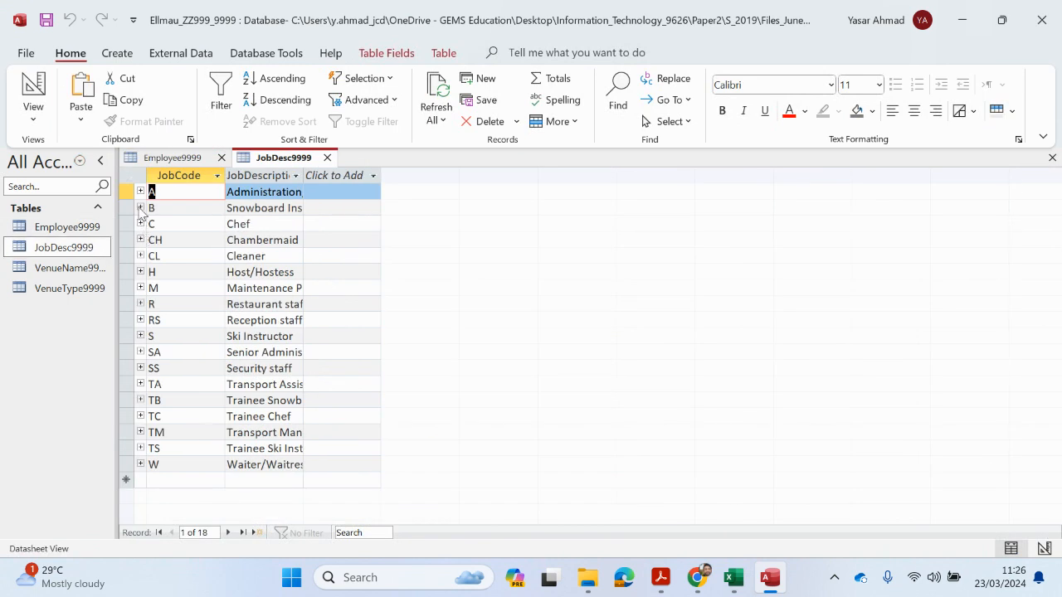
click(140, 192)
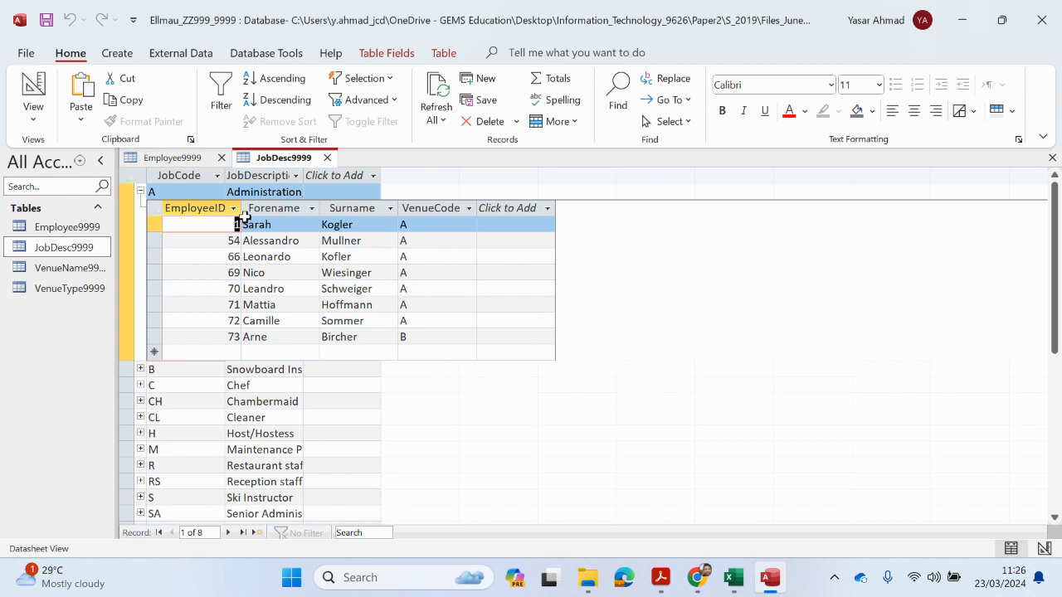
click(140, 191)
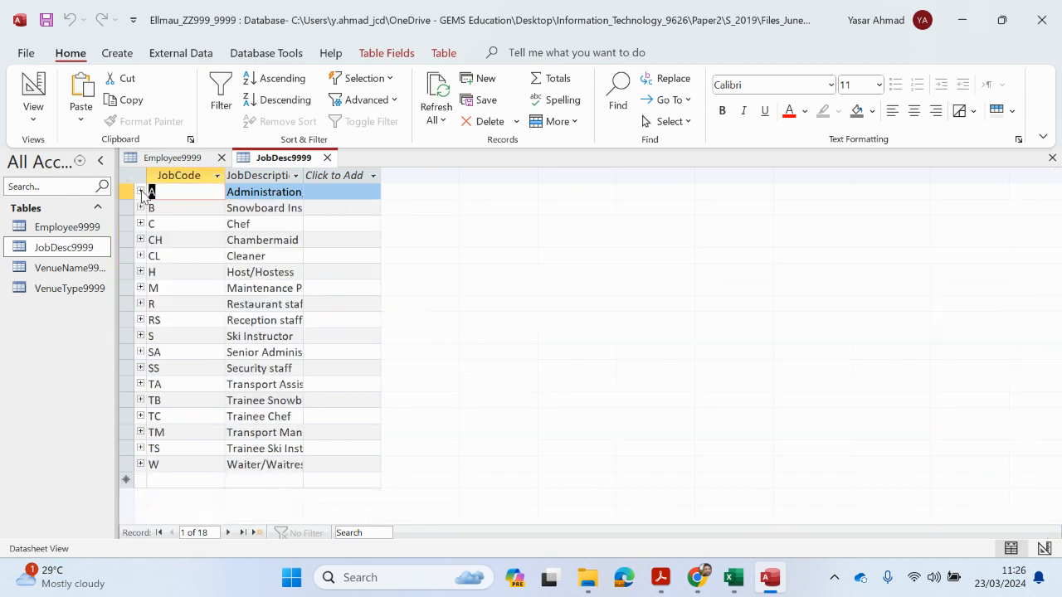
click(140, 192)
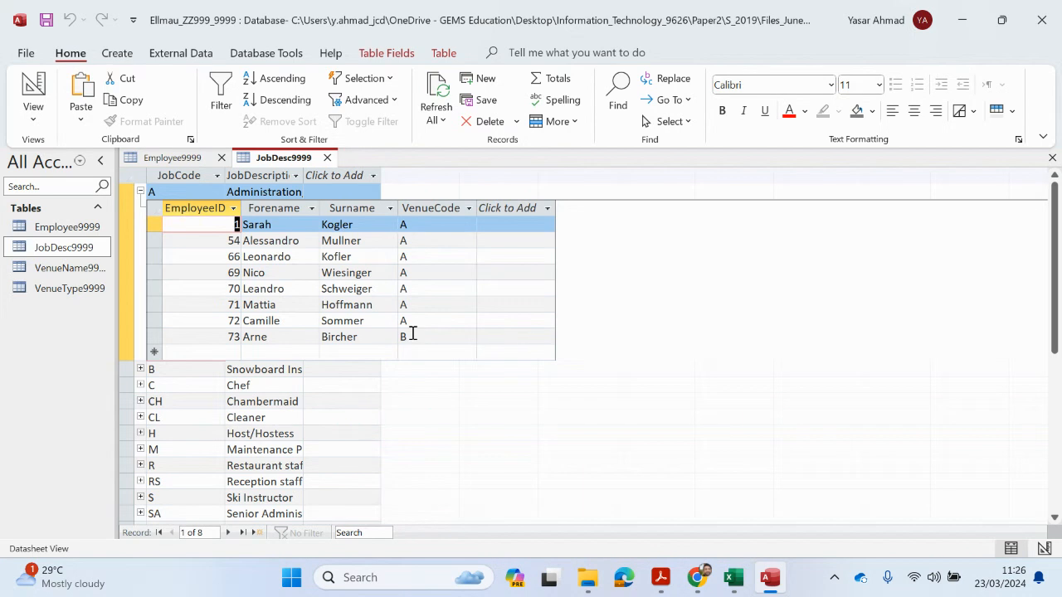
click(140, 192)
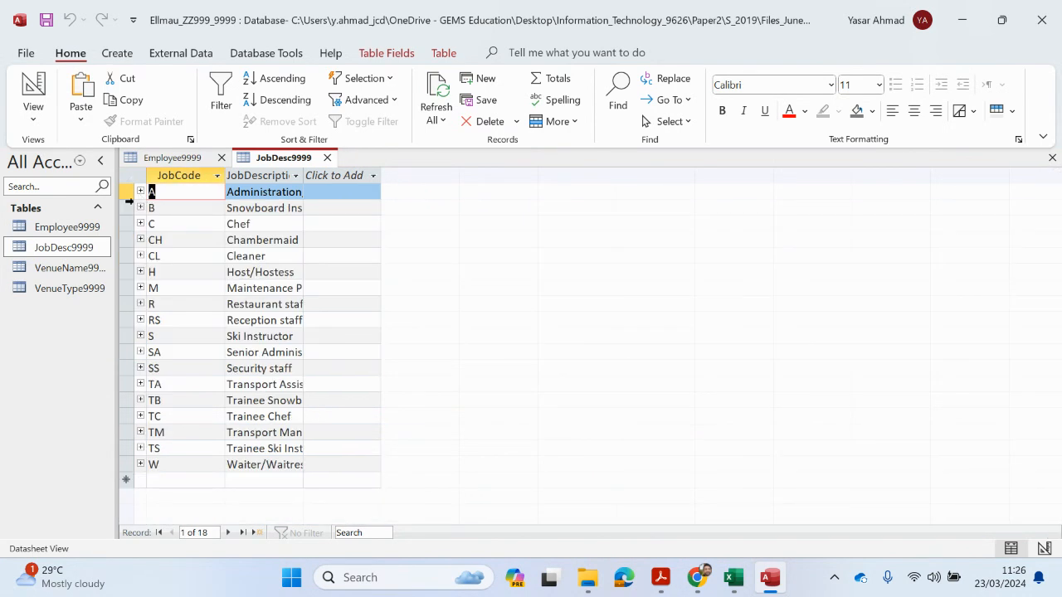
Open table VenueName9999 and inspect the related employee records under venue code A, Skischule
double_click(70, 267)
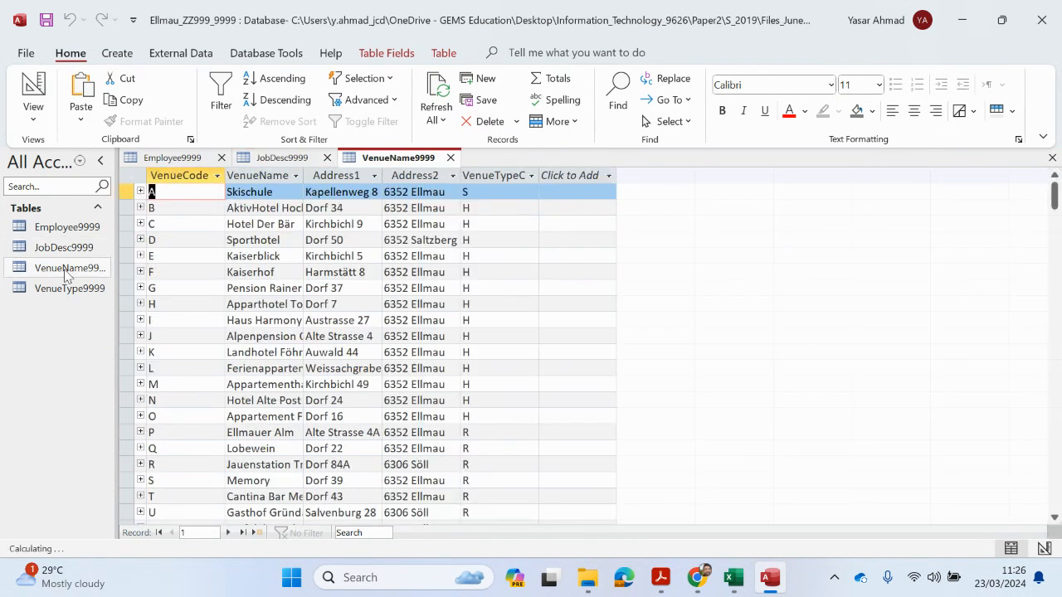
click(140, 192)
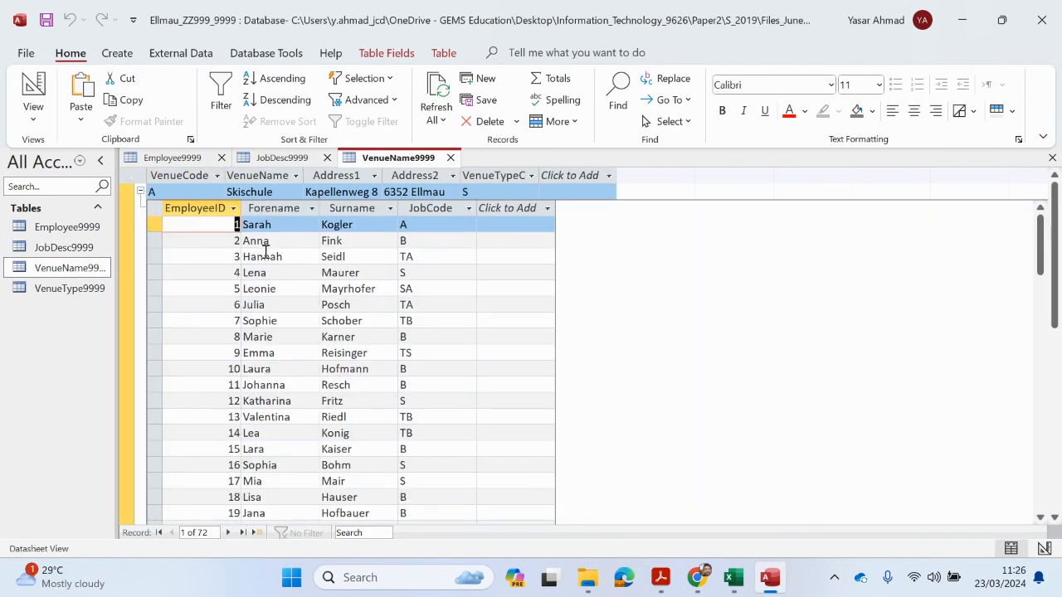
scroll(249, 365, down, 20)
scroll(248, 385, up, 11)
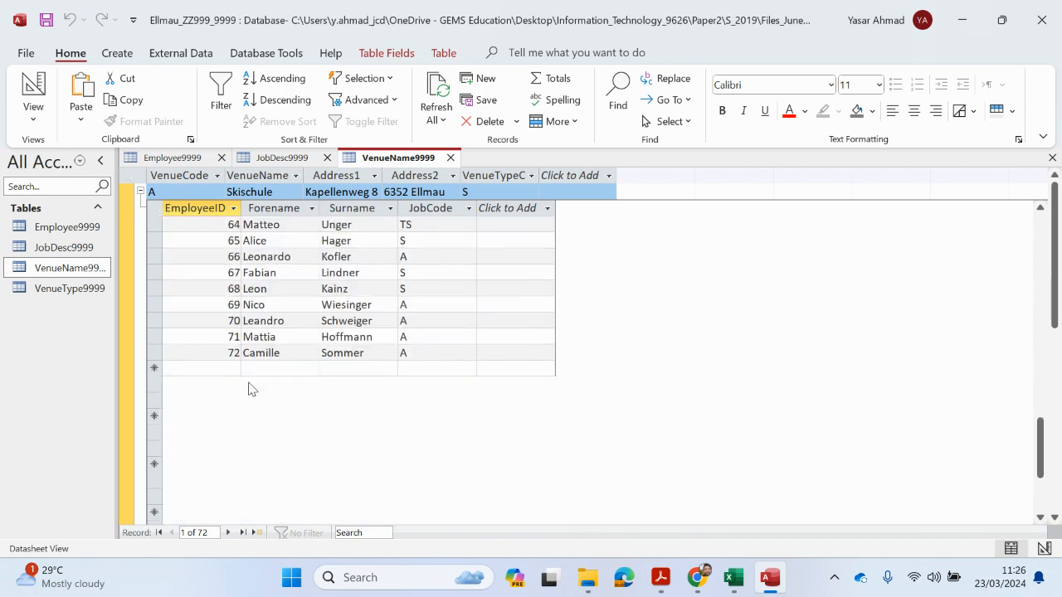
click(140, 191)
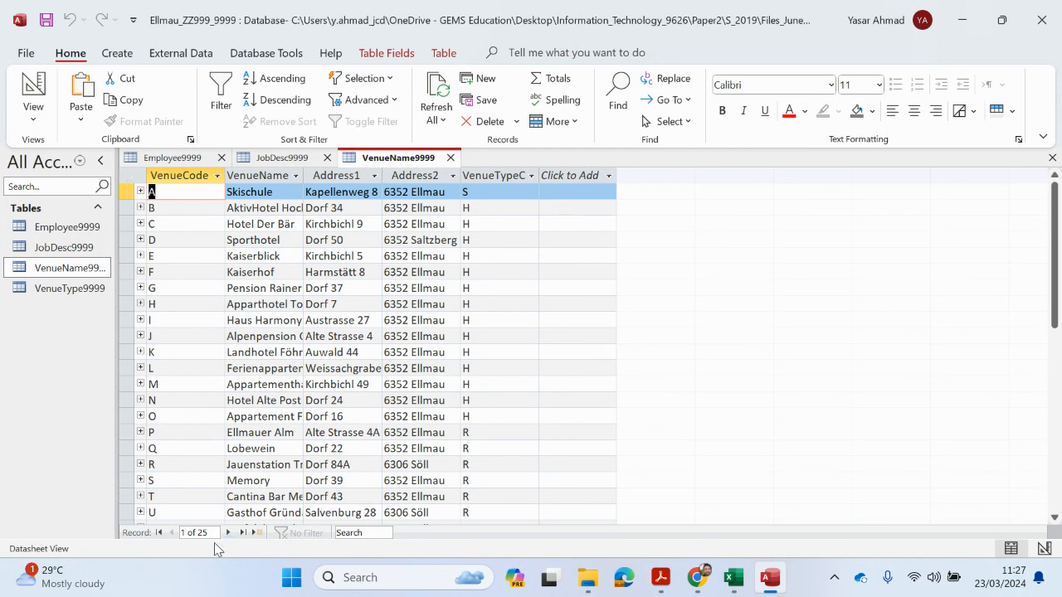
Check step 17 of the question paper PDF against the sheets All_Data, Employees, VenueName, VenueType and JobDesc in the Excel workbook
mouse_move(660, 577)
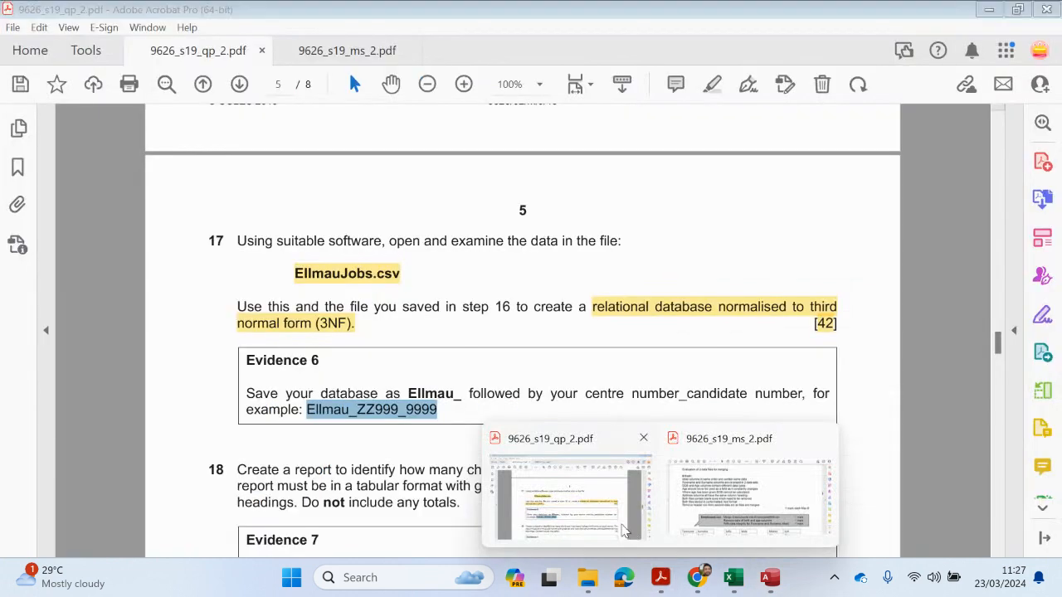
click(624, 529)
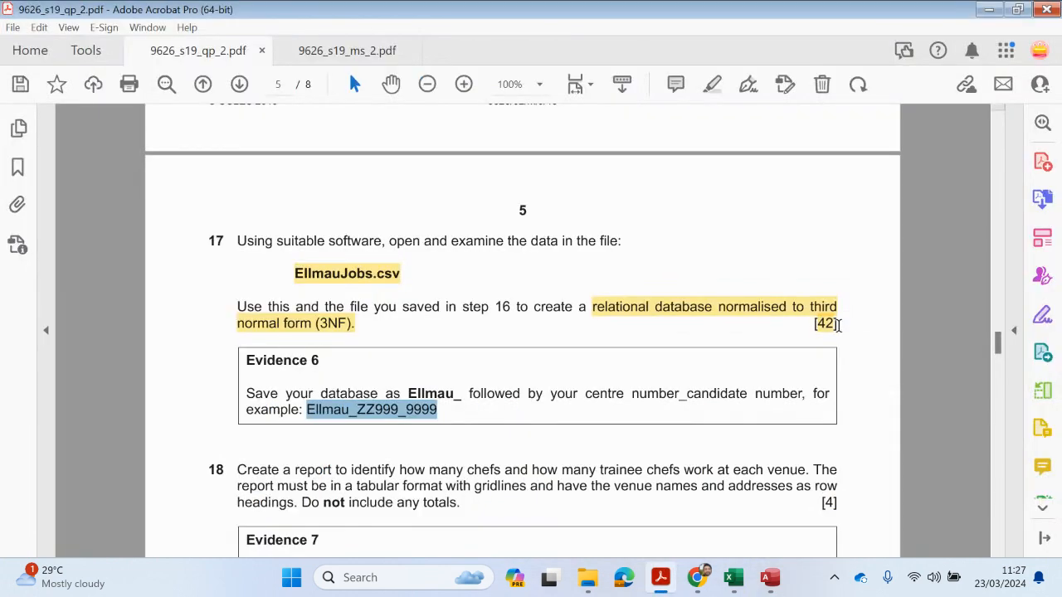
mouse_move(733, 577)
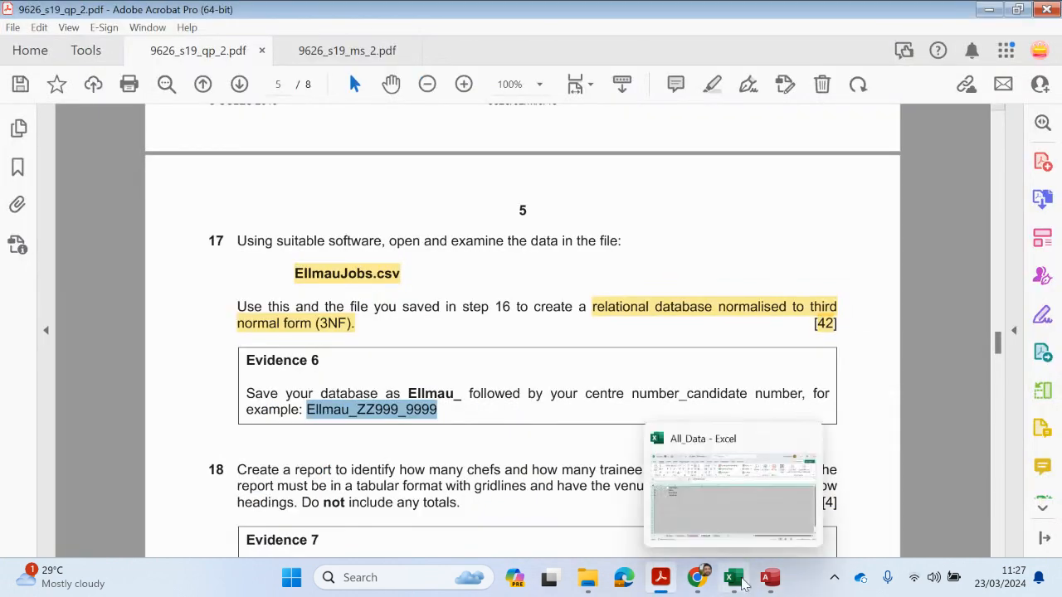
click(734, 498)
click(119, 526)
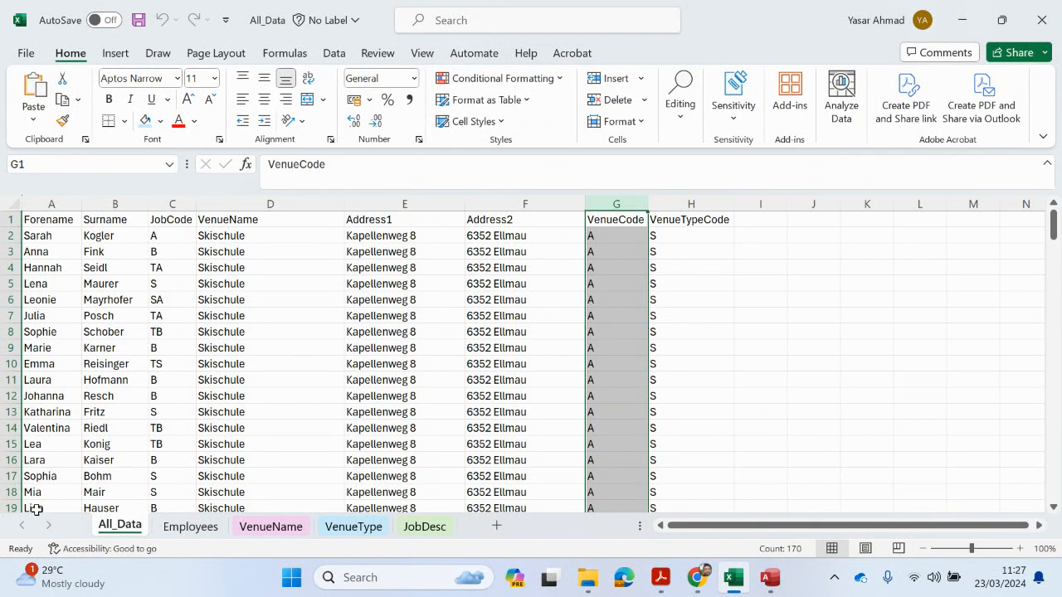
click(195, 528)
click(271, 526)
click(353, 526)
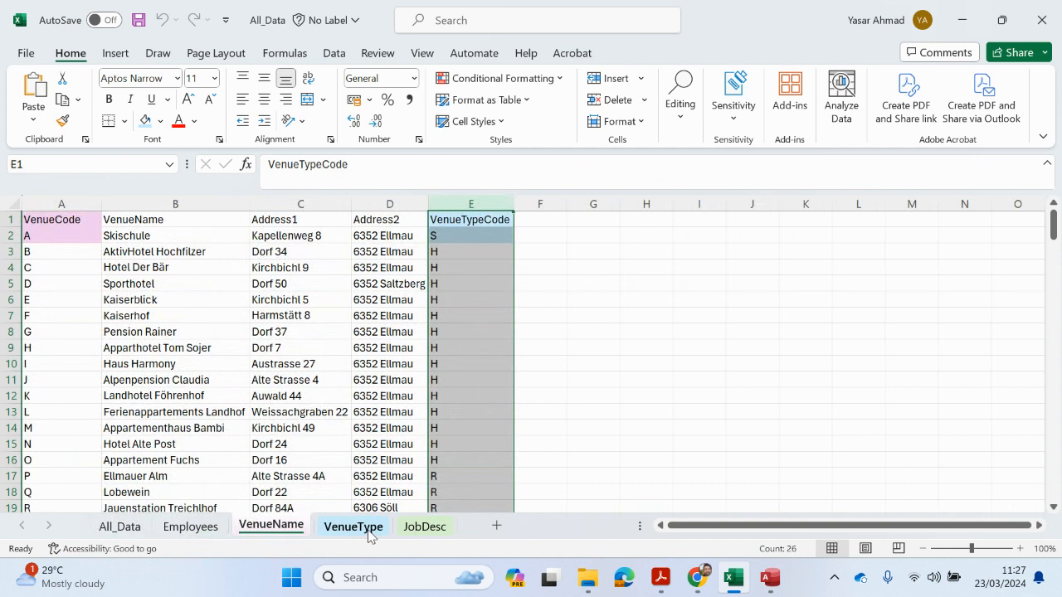
click(424, 526)
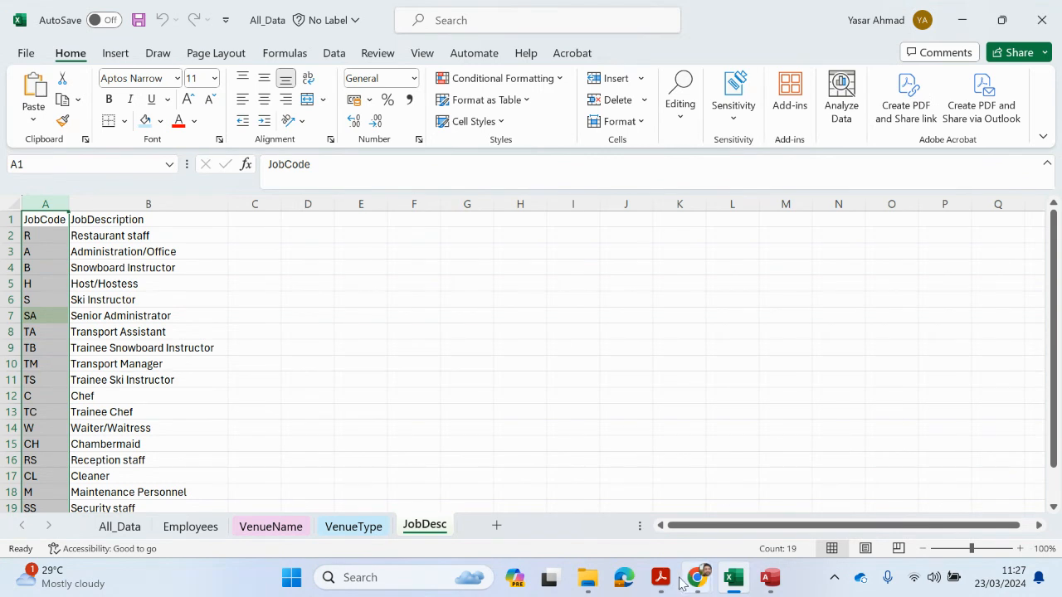
Switch to the question paper 9626_s19_qp_2.pdf and read the requirements of steps 18 and 19
mouse_move(660, 577)
click(580, 521)
scroll(581, 521, down, 5)
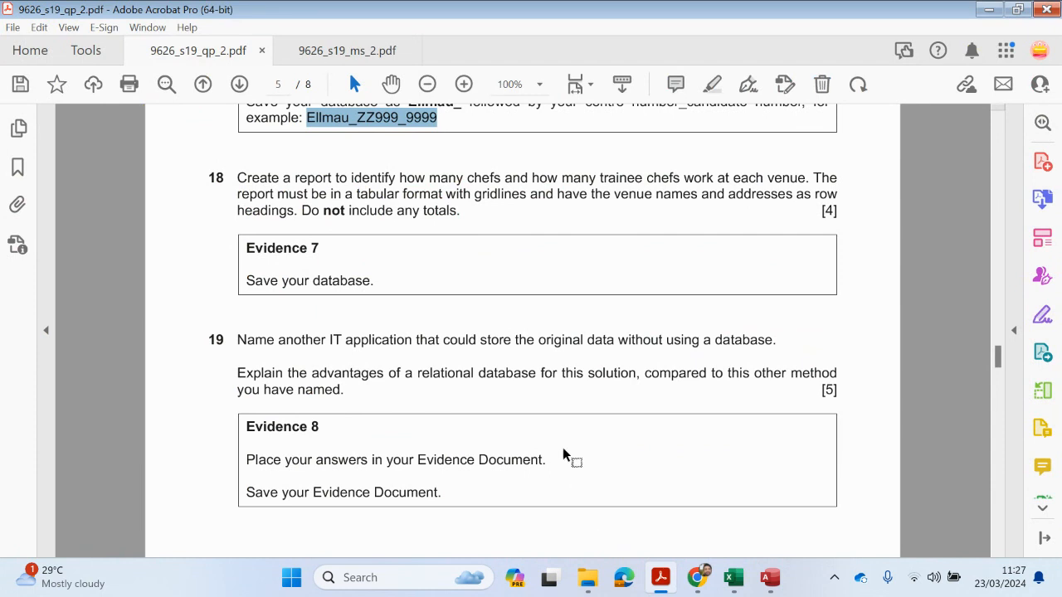
scroll(557, 439, up, 2)
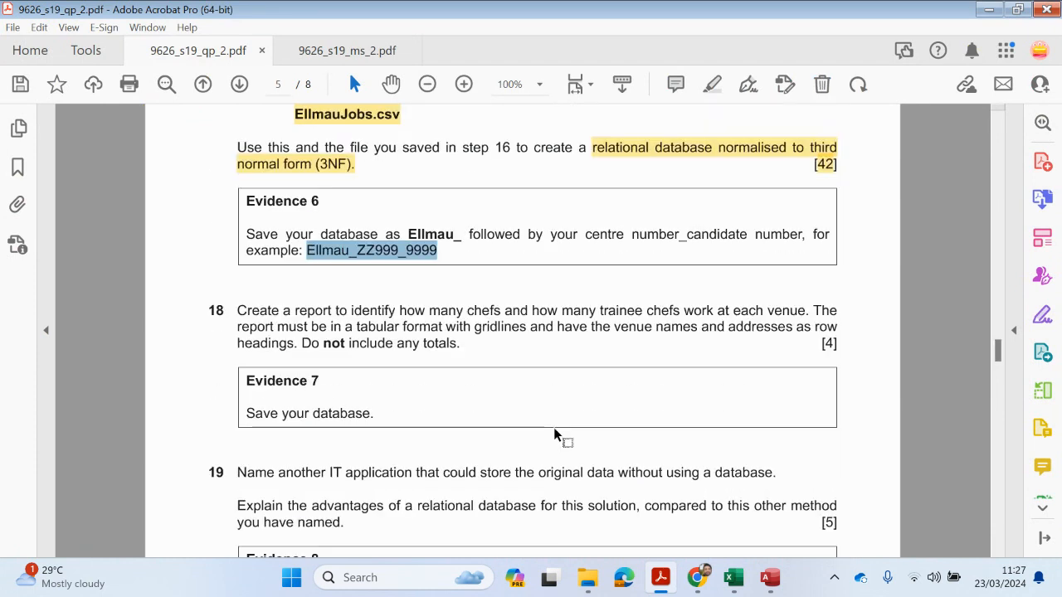
scroll(555, 431, down, 5)
scroll(554, 449, down, 5)
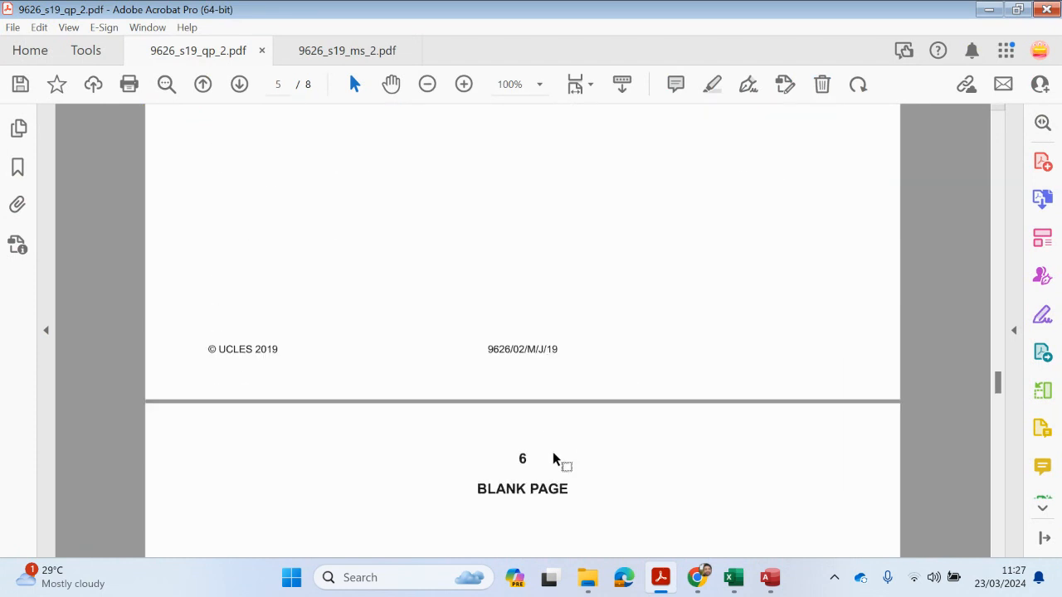
scroll(554, 449, up, 8)
scroll(552, 449, up, 1)
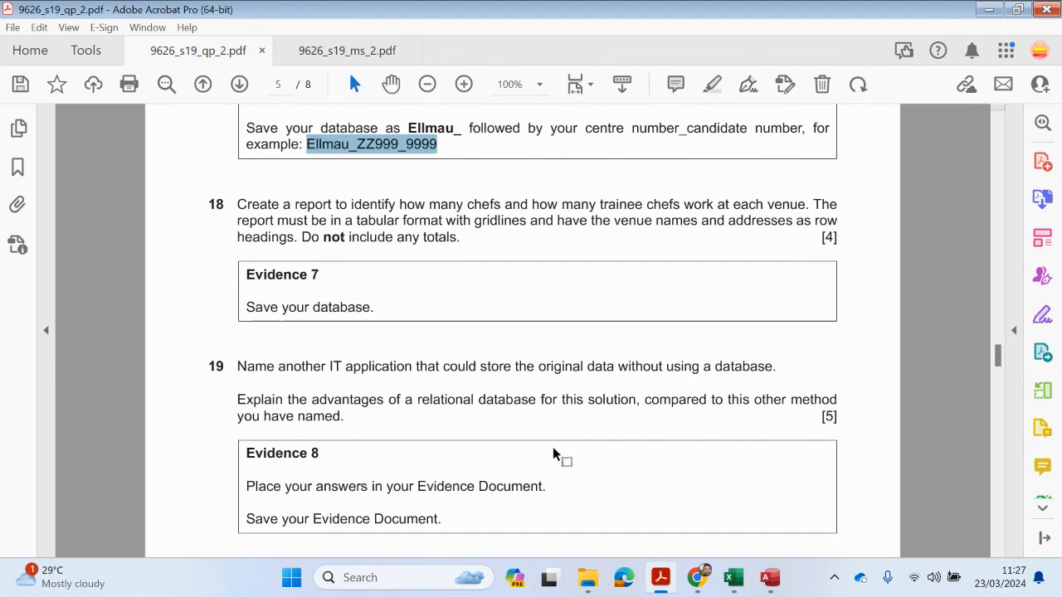
scroll(256, 247, up, 3)
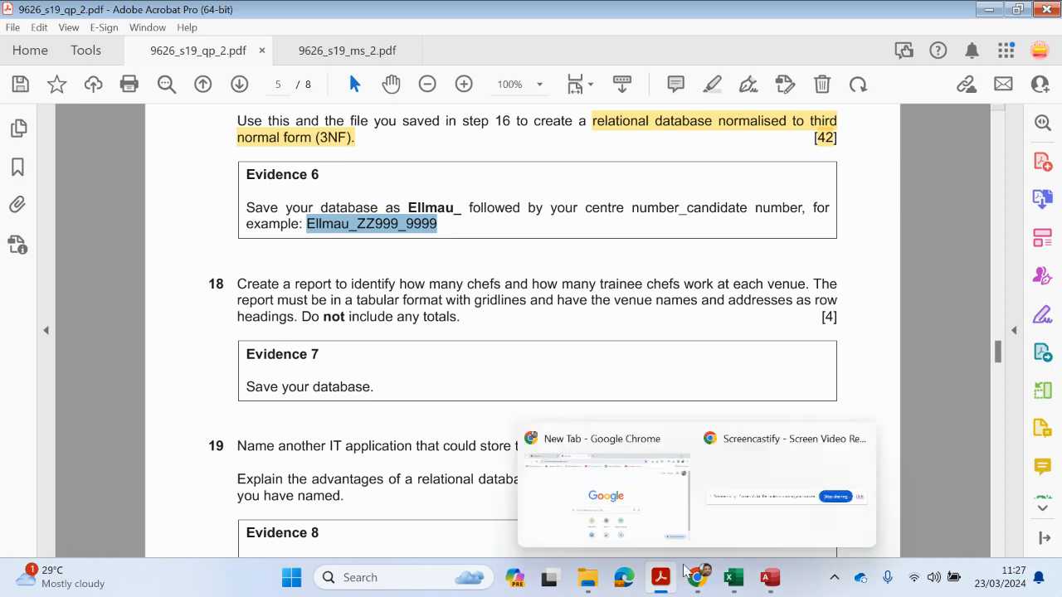
click(675, 528)
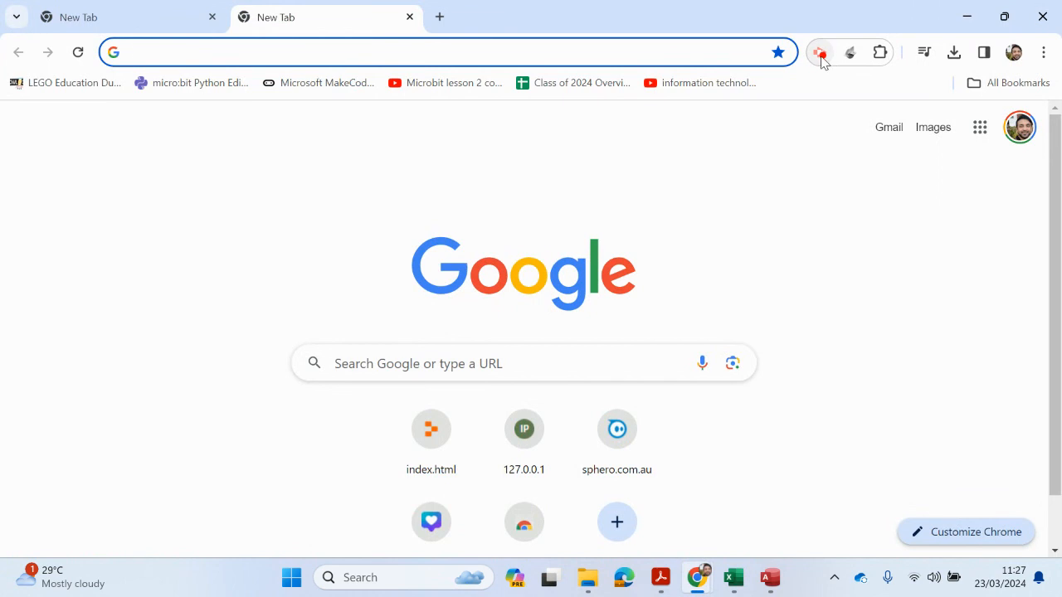